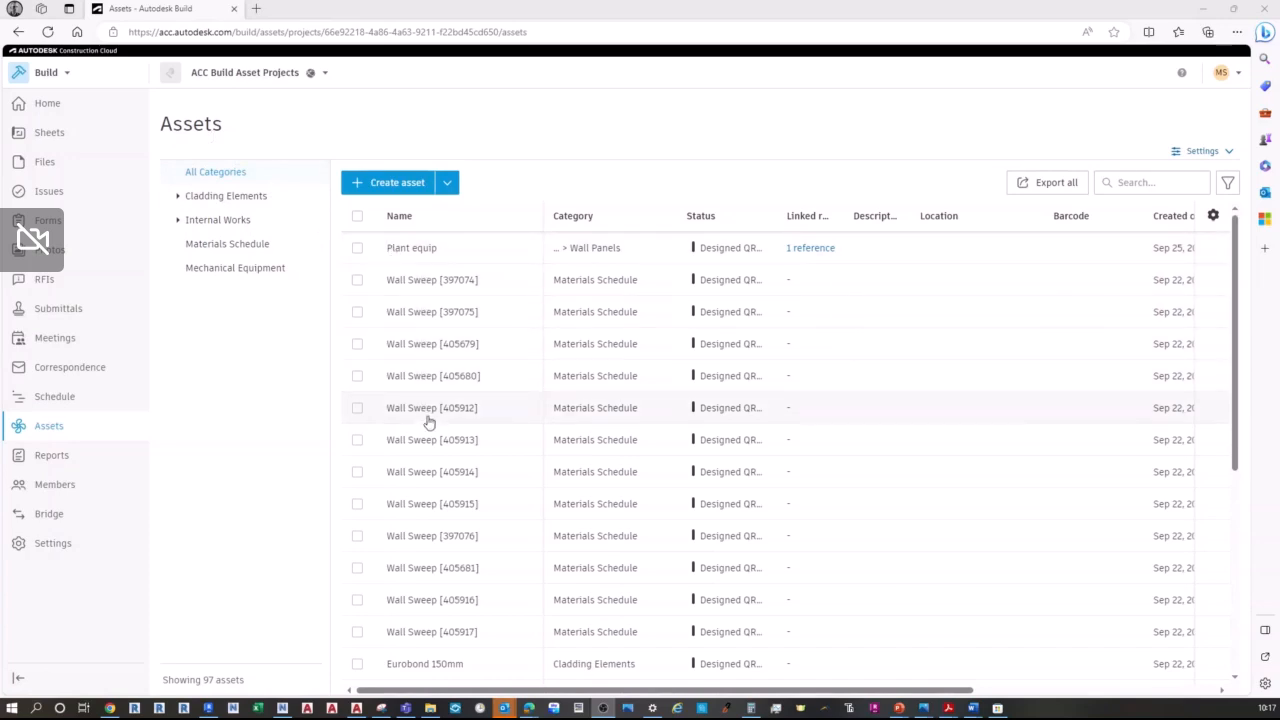
Step: Start a new asset named "Floor Panel" and assign it to the Floor Panels category under Cladding Elements
{"action": "scroll", "coordinate": [432, 459], "scroll_direction": "down", "scroll_amount": 4}
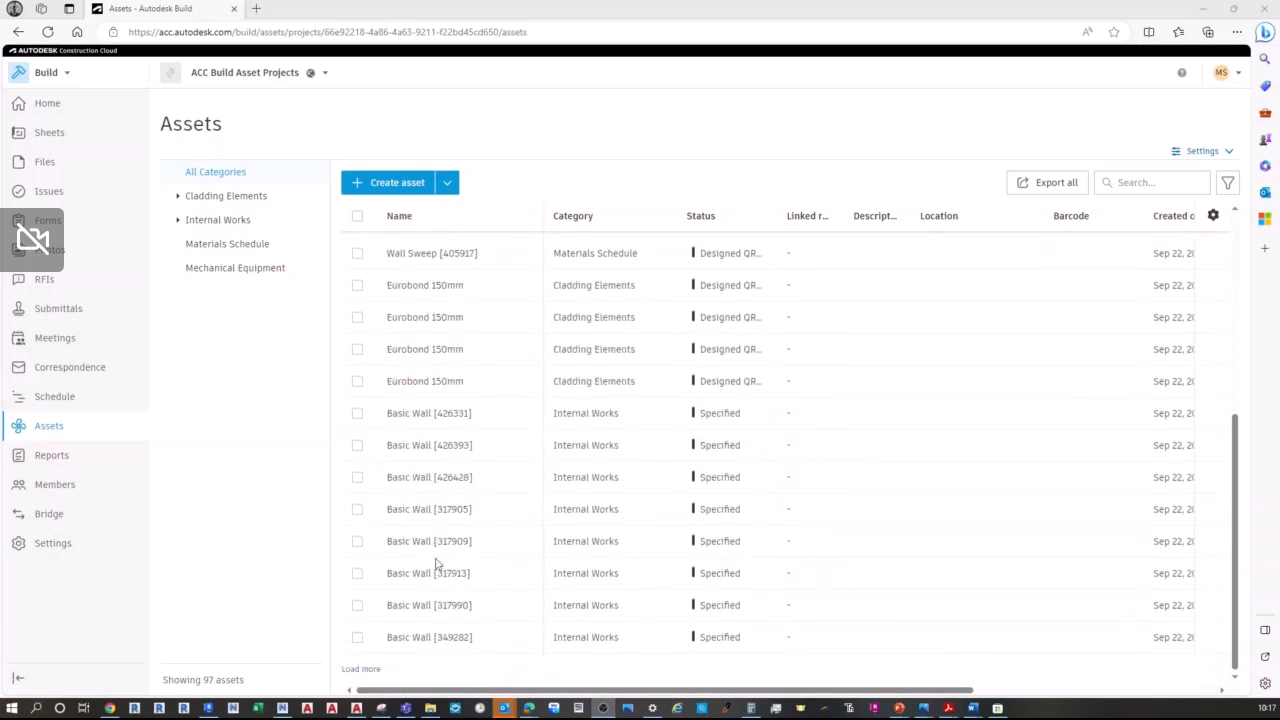
{"action": "scroll", "coordinate": [437, 608], "scroll_direction": "up", "scroll_amount": 4}
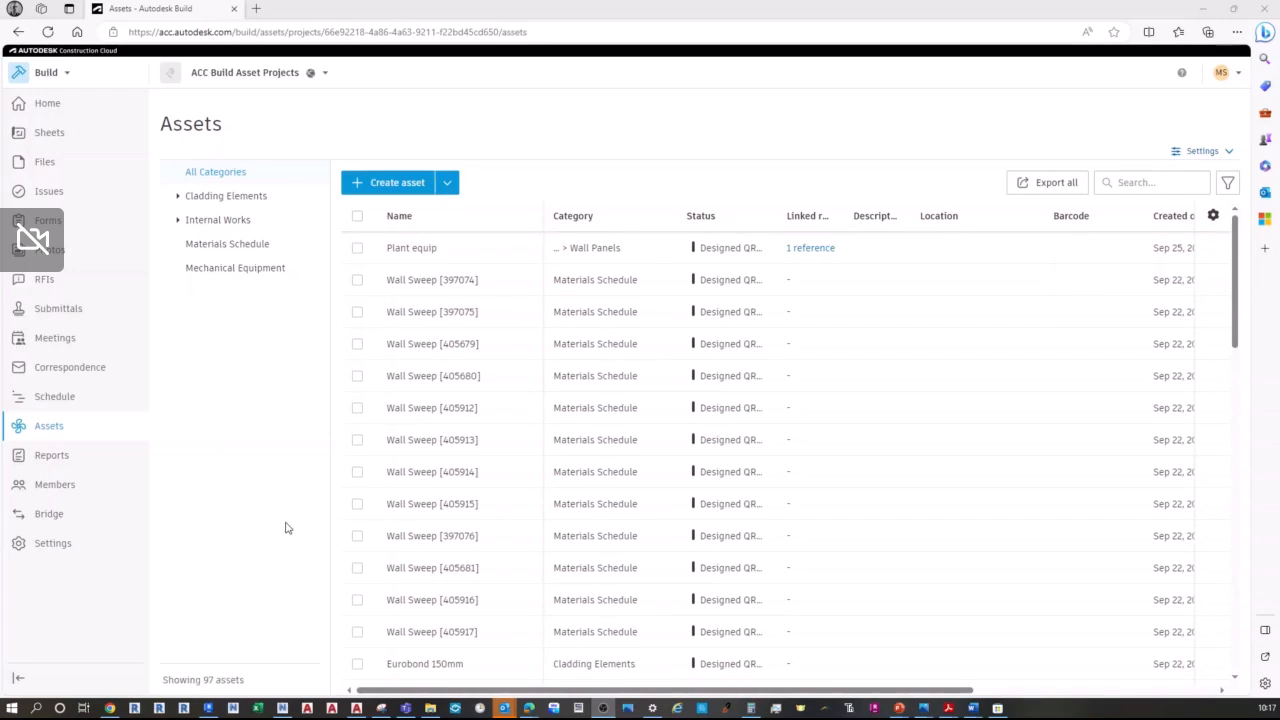
{"action": "left_click", "coordinate": [397, 185]}
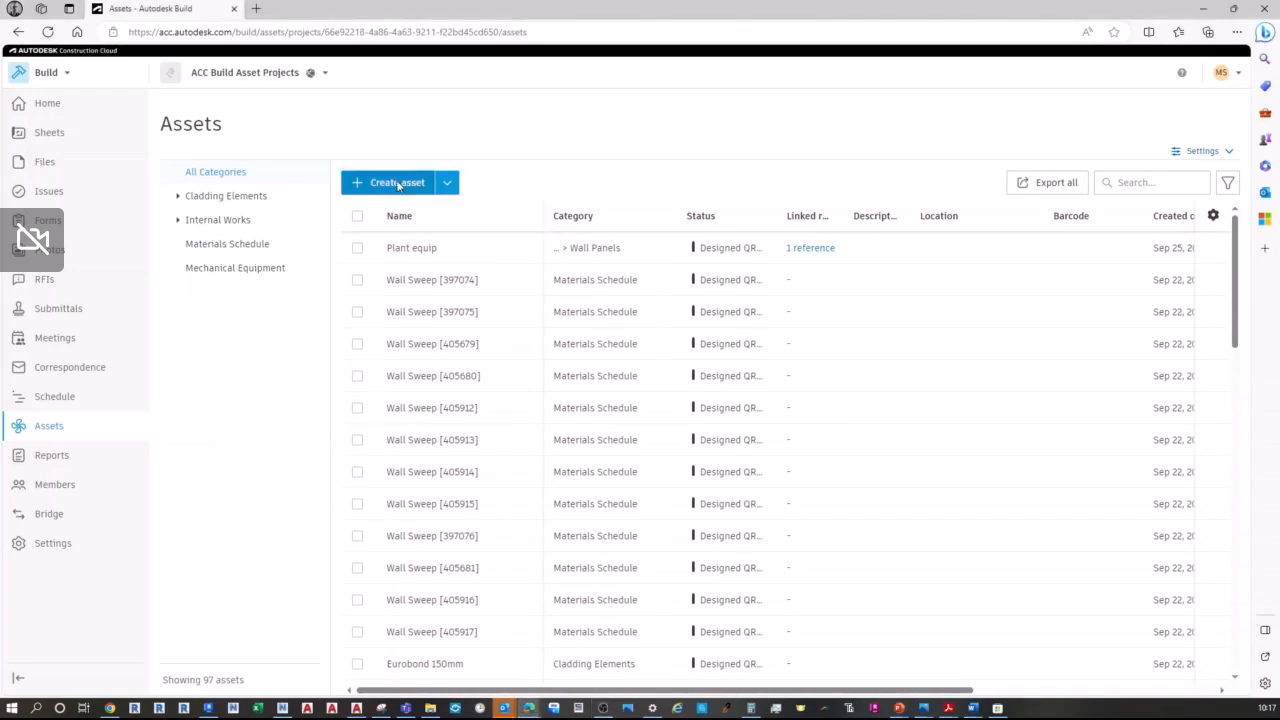
{"action": "left_click", "coordinate": [488, 234]}
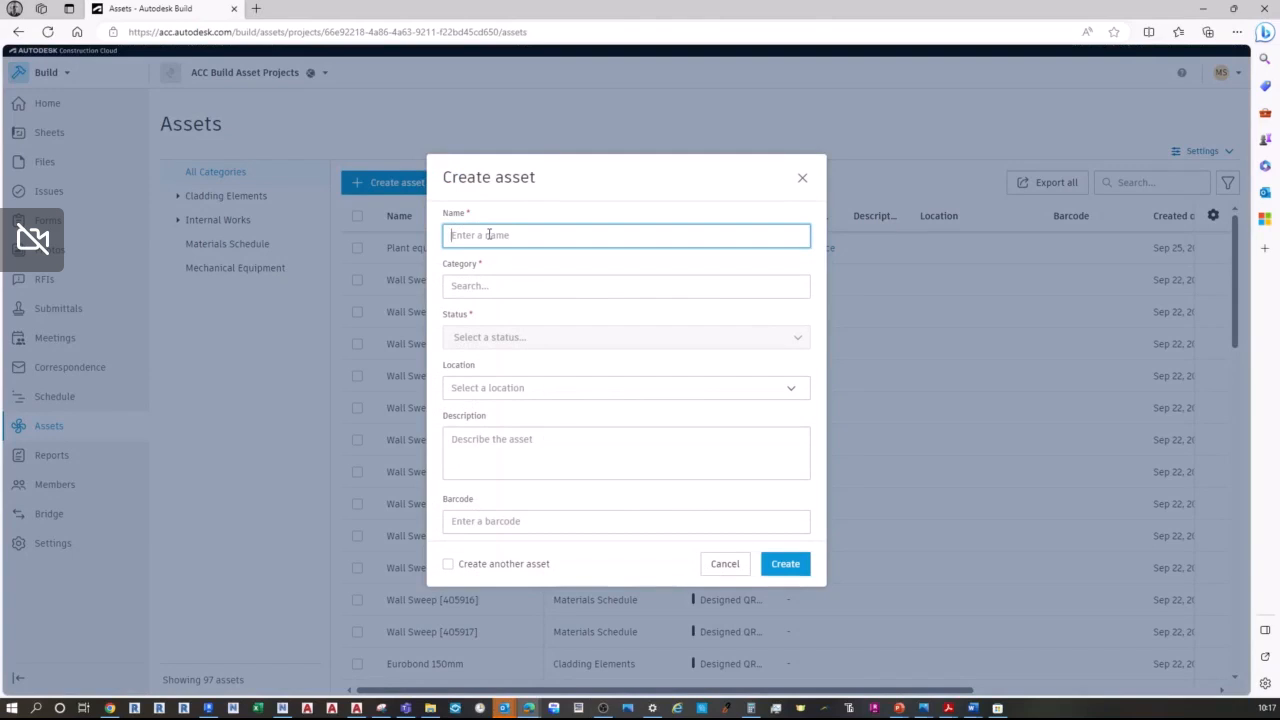
{"action": "type", "text": "Floor Panel"}
{"action": "left_click", "coordinate": [508, 289]}
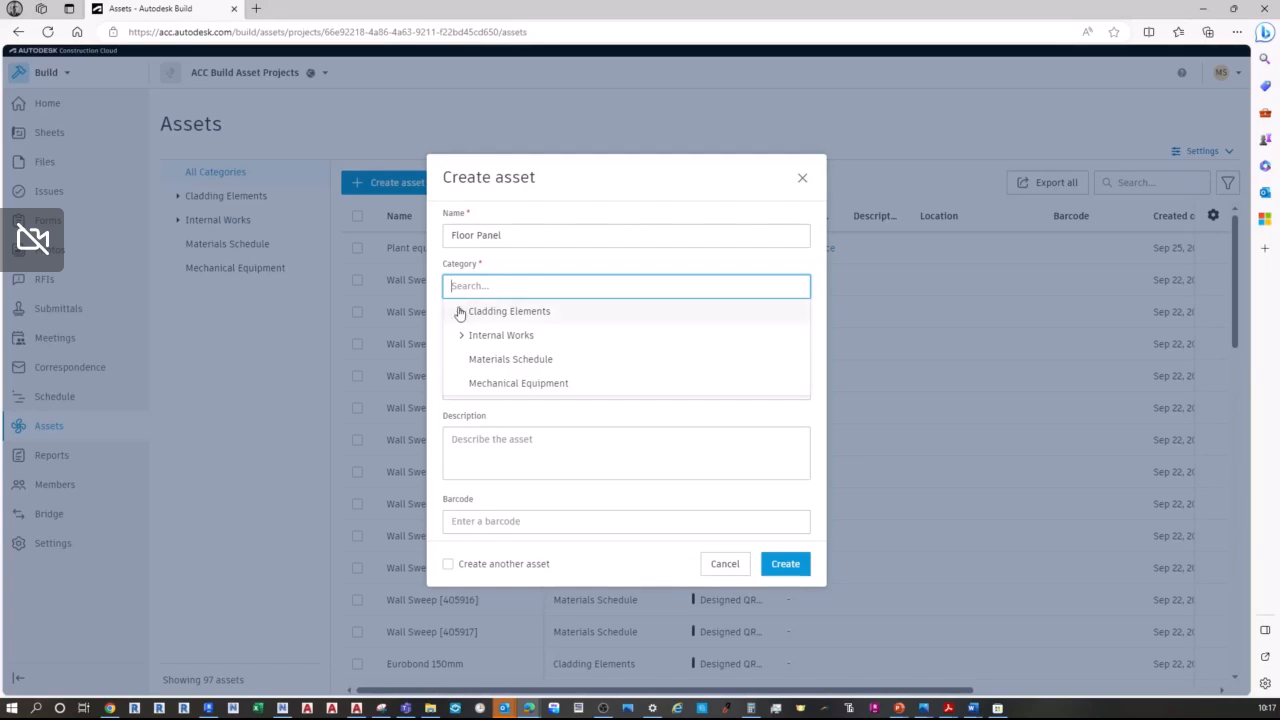
{"action": "left_click", "coordinate": [461, 312]}
{"action": "left_click", "coordinate": [495, 336]}
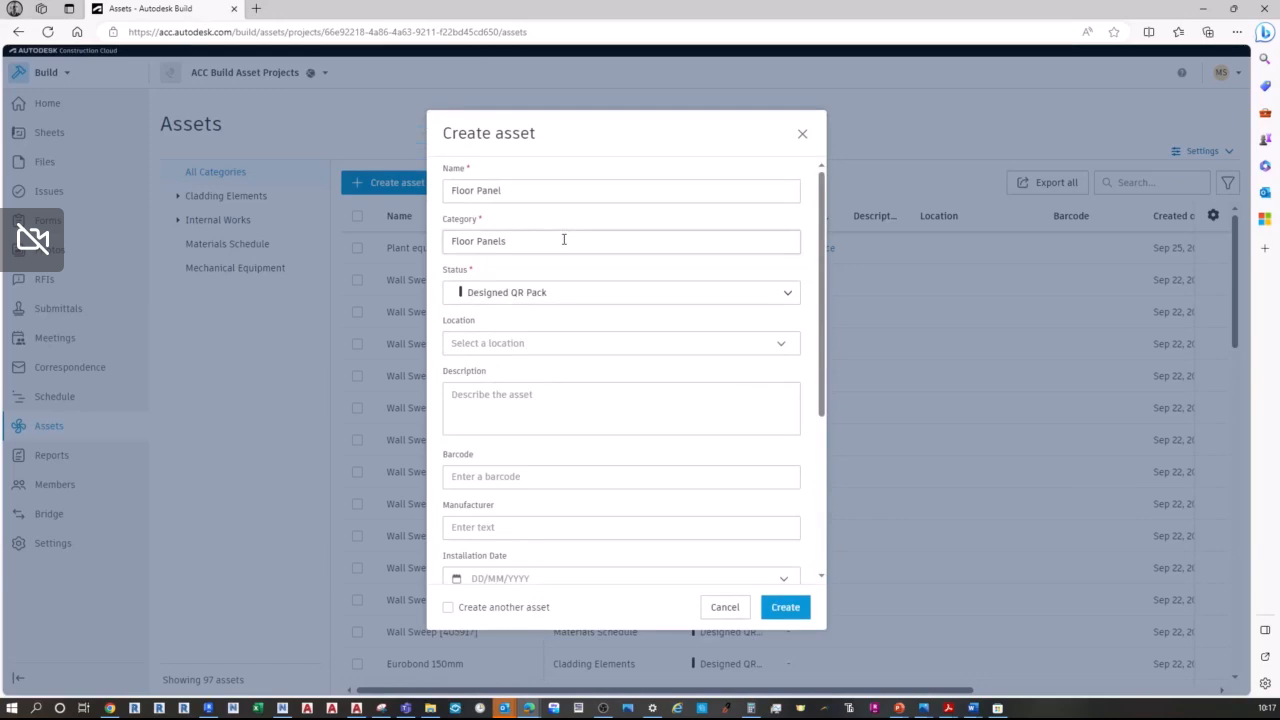
Step: Select the Designed QR Pack status and enter the description "Eurobond Floor Panel 5m x 1200", leaving the location unset
{"action": "left_click", "coordinate": [574, 292]}
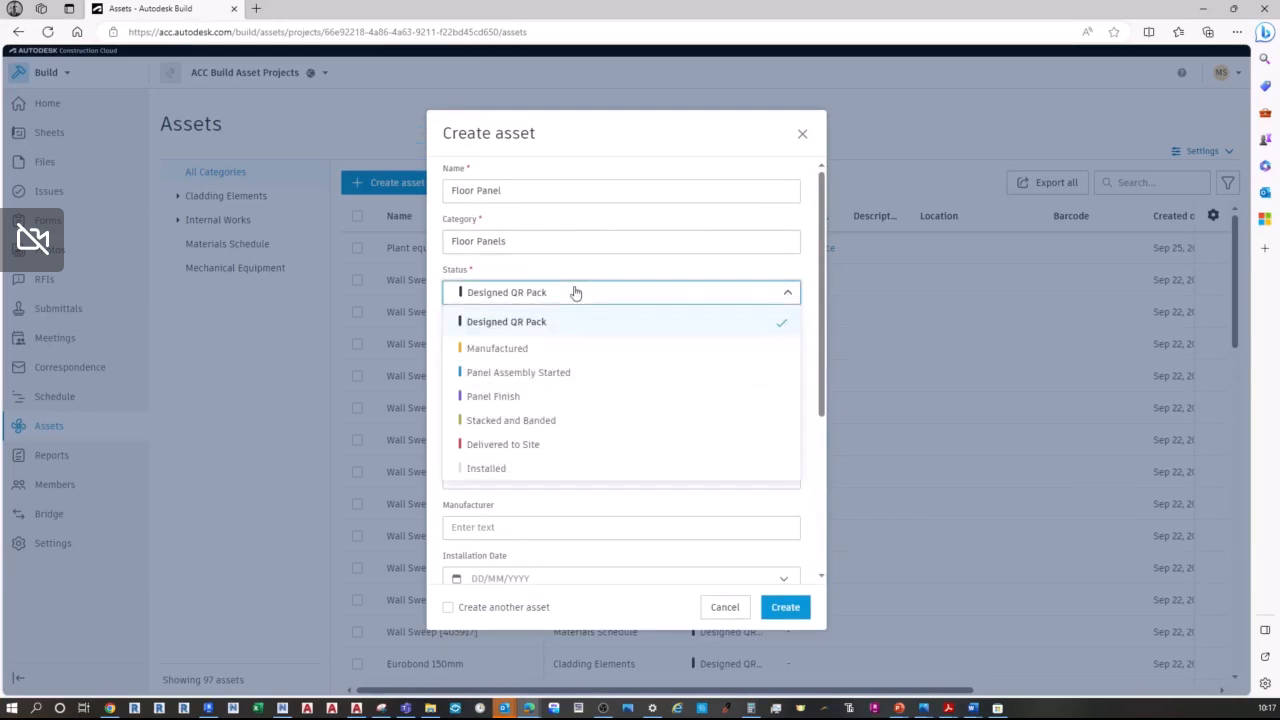
{"action": "left_click", "coordinate": [495, 325]}
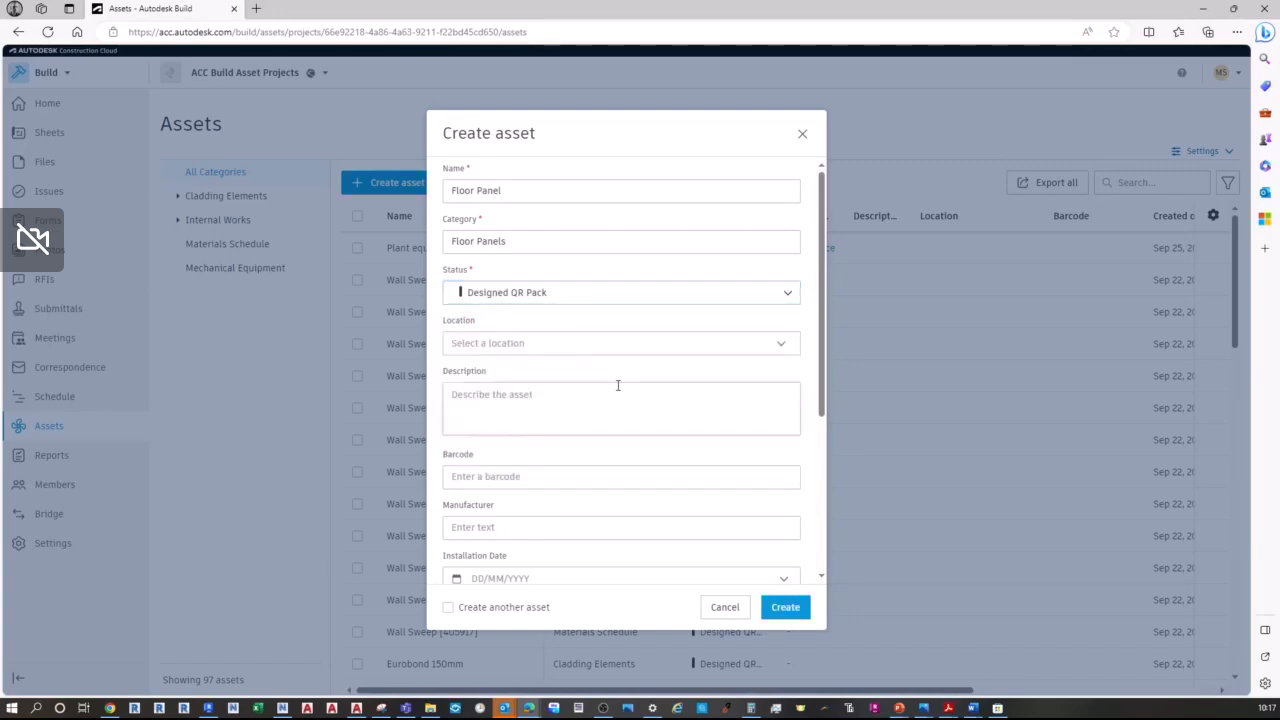
{"action": "left_click", "coordinate": [573, 341]}
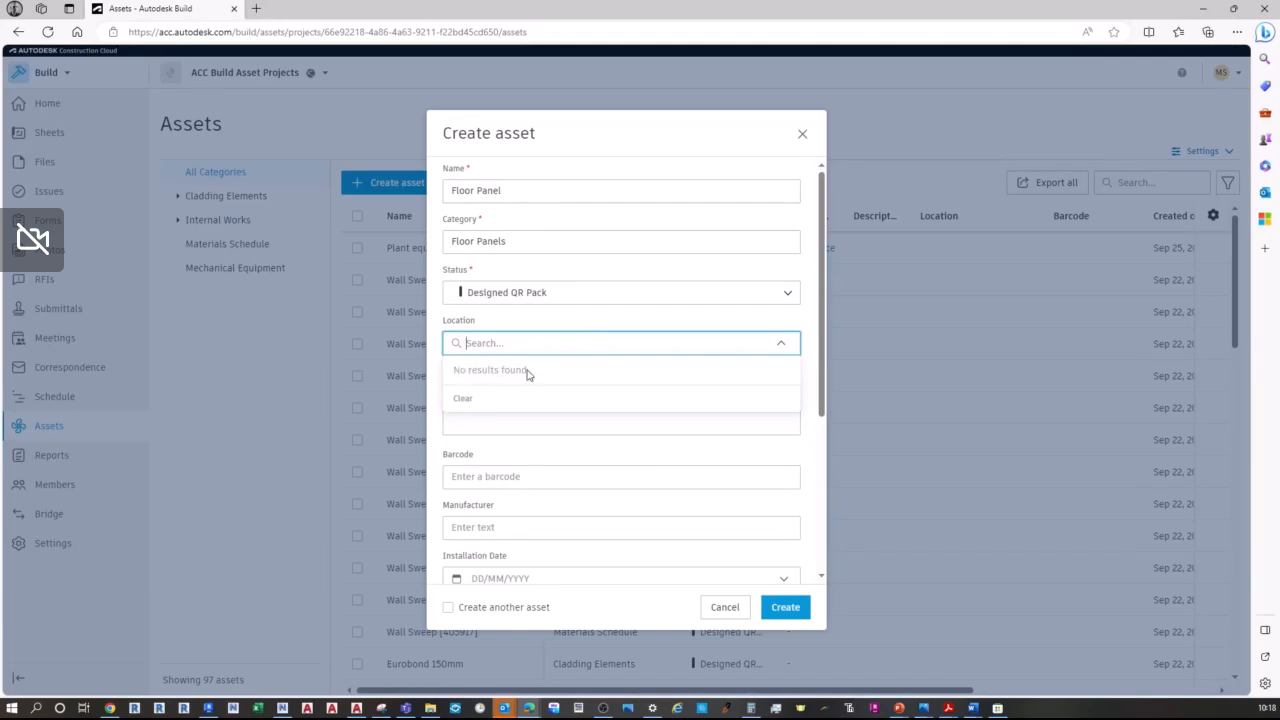
{"action": "left_click", "coordinate": [458, 326]}
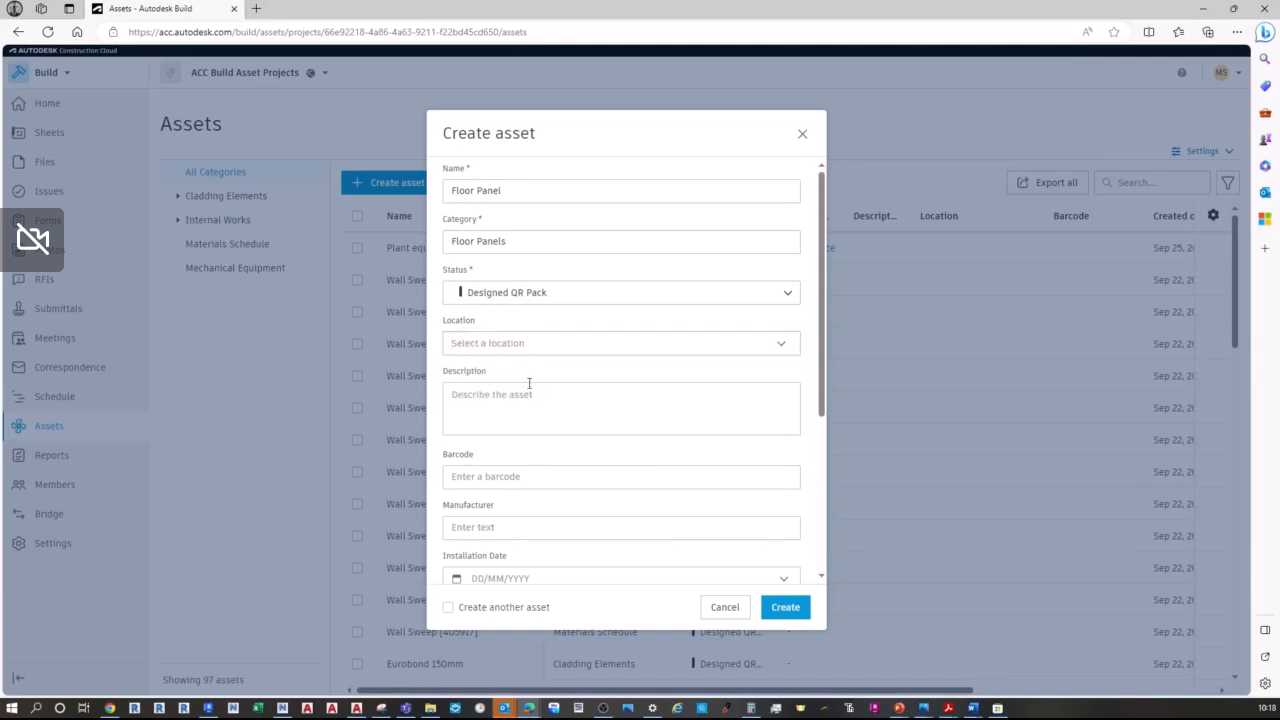
{"action": "left_click", "coordinate": [657, 425]}
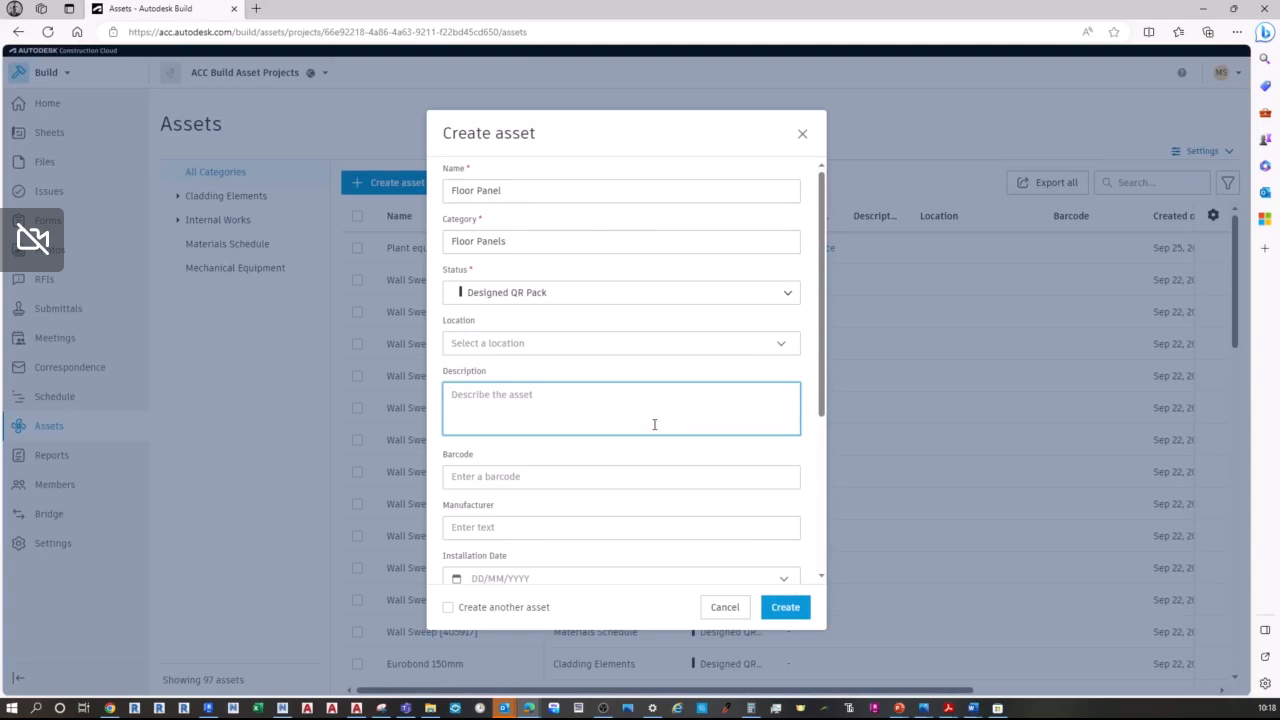
{"action": "type", "text": "Eurobond Floor Panel 5m x 1200"}
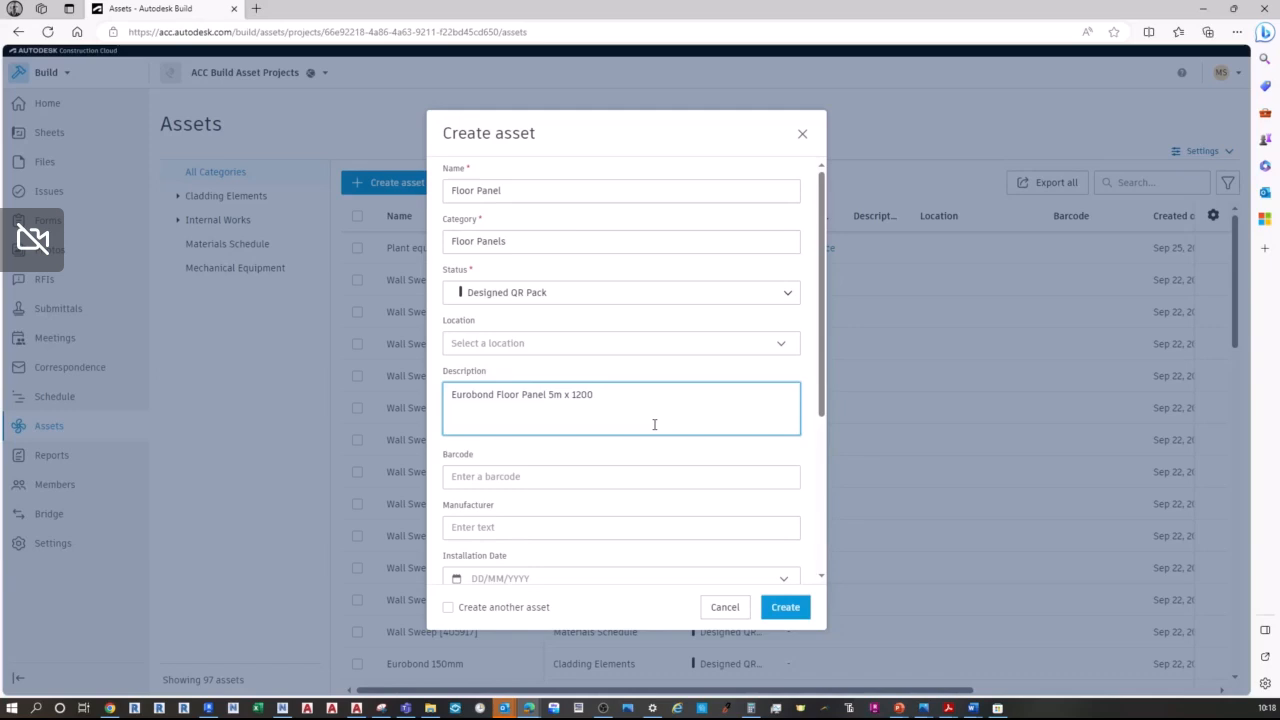
Step: Enter Eurobond as the manufacturer and set the installation date to 30/10/2023
{"action": "left_click", "coordinate": [614, 483]}
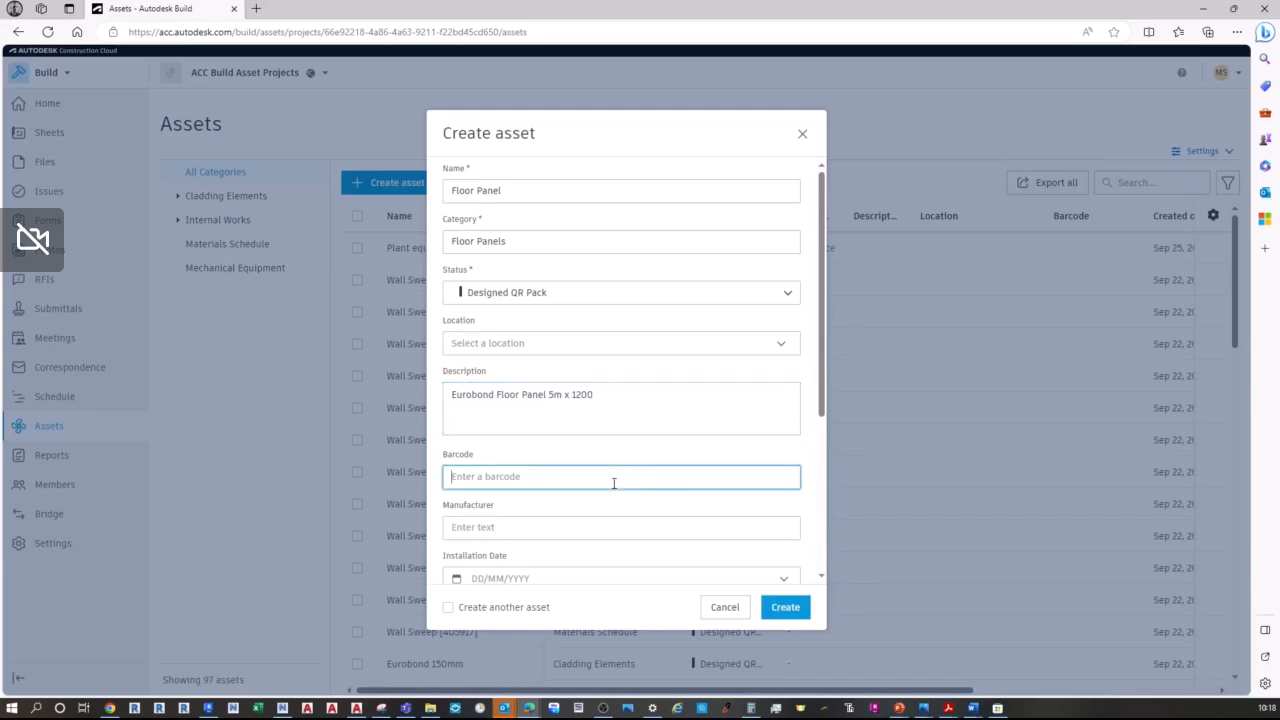
{"action": "scroll", "coordinate": [528, 480], "scroll_direction": "down", "scroll_amount": 2}
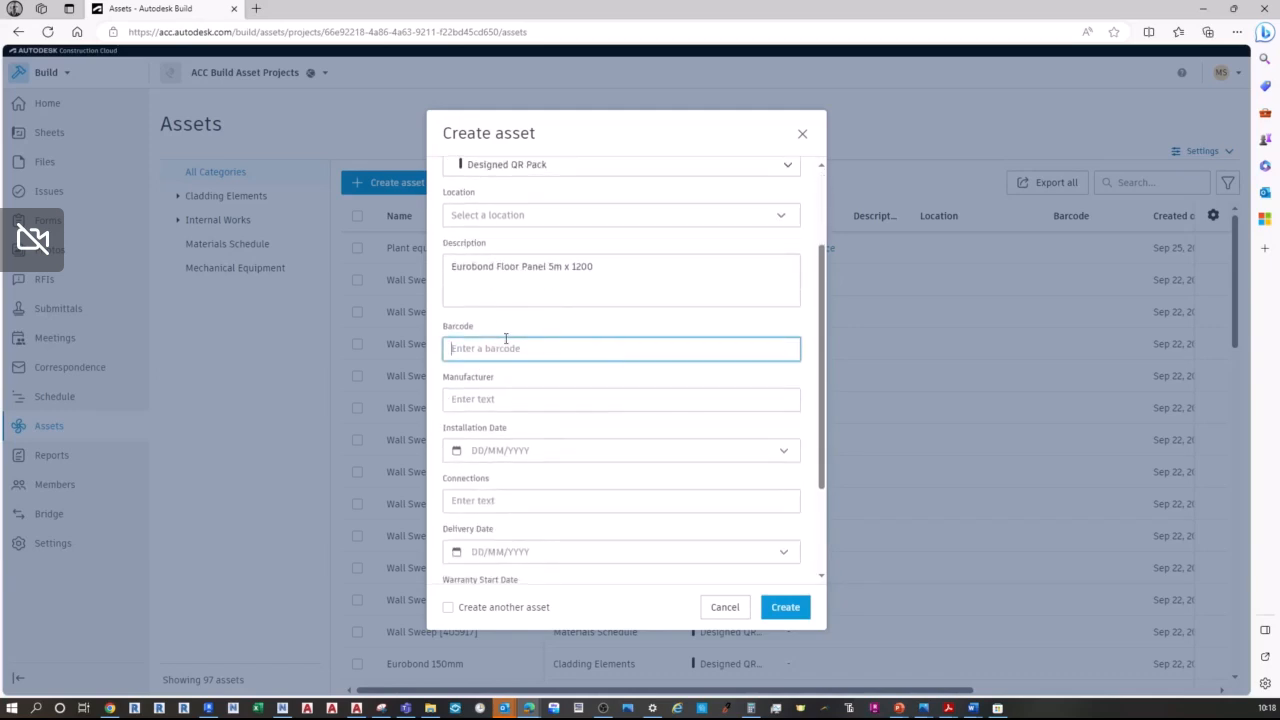
{"action": "left_click", "coordinate": [511, 402]}
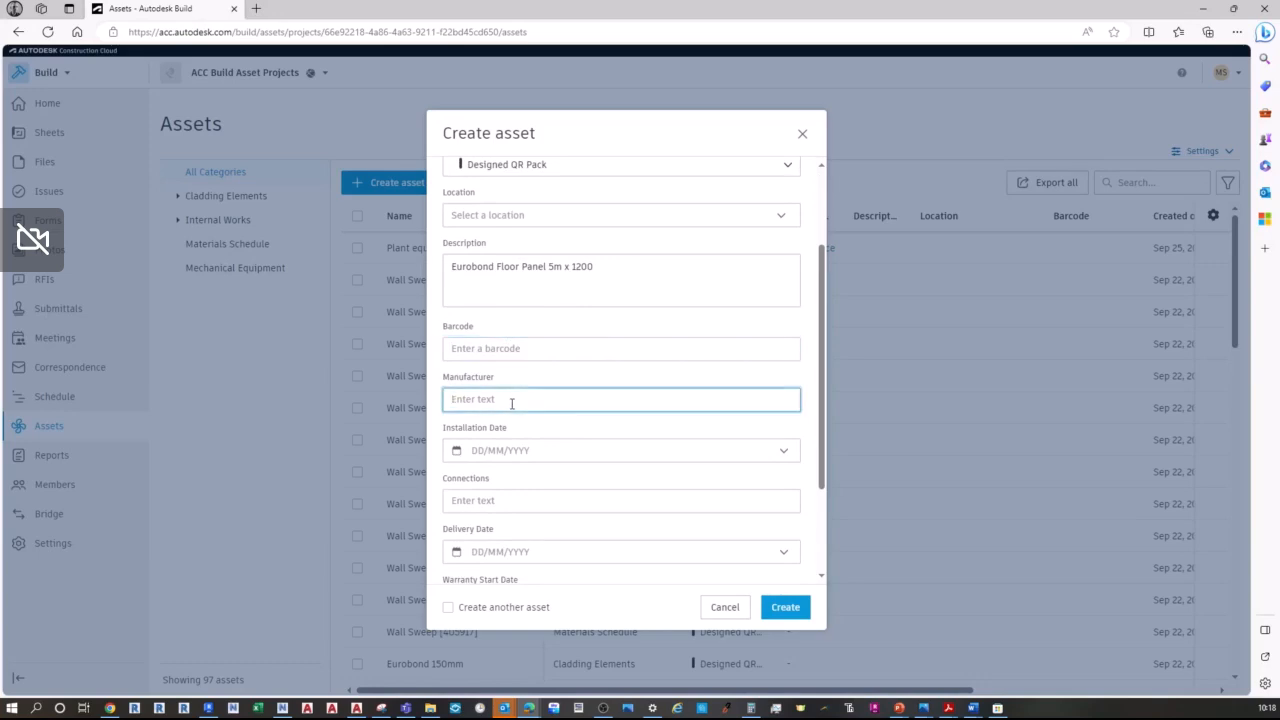
{"action": "type", "text": "Eurobond"}
{"action": "left_click", "coordinate": [511, 456]}
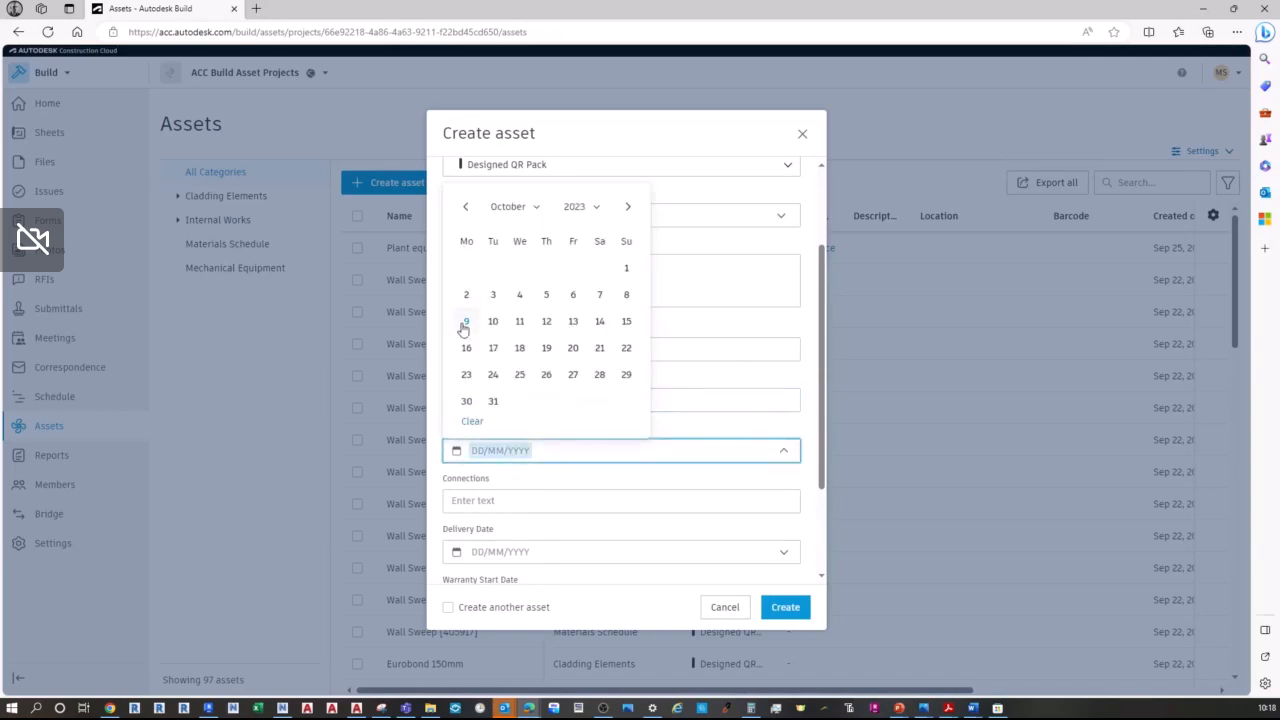
{"action": "left_click", "coordinate": [473, 405]}
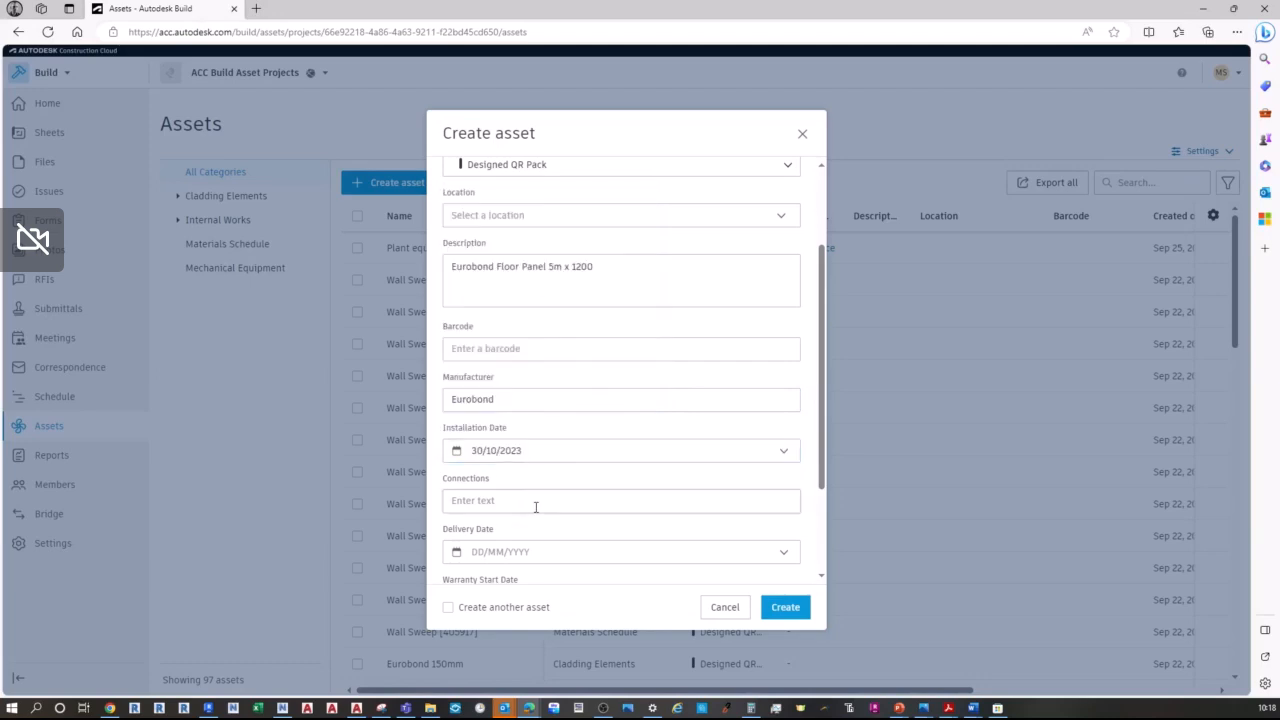
Step: Set the delivery date to 16/10/2023 and the warranty start date to 28/10/2023
{"action": "left_click", "coordinate": [536, 502]}
{"action": "scroll", "coordinate": [536, 502], "scroll_direction": "down", "scroll_amount": 2}
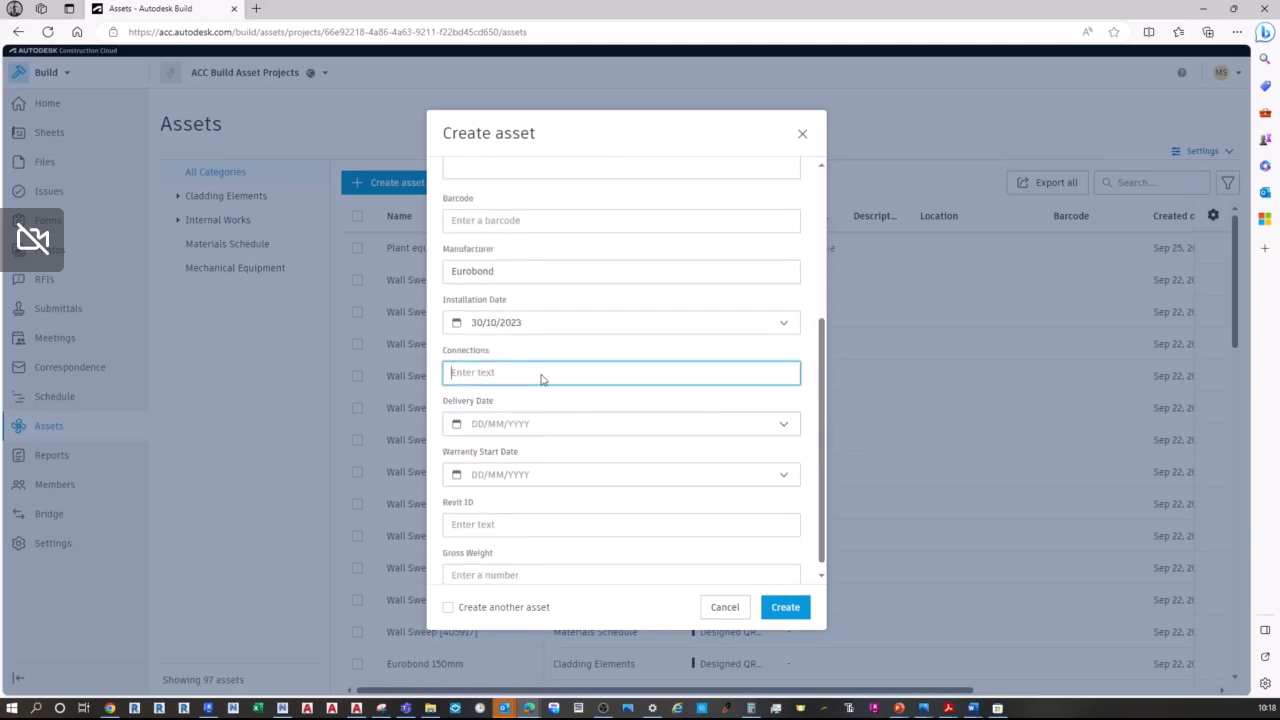
{"action": "left_click", "coordinate": [527, 430]}
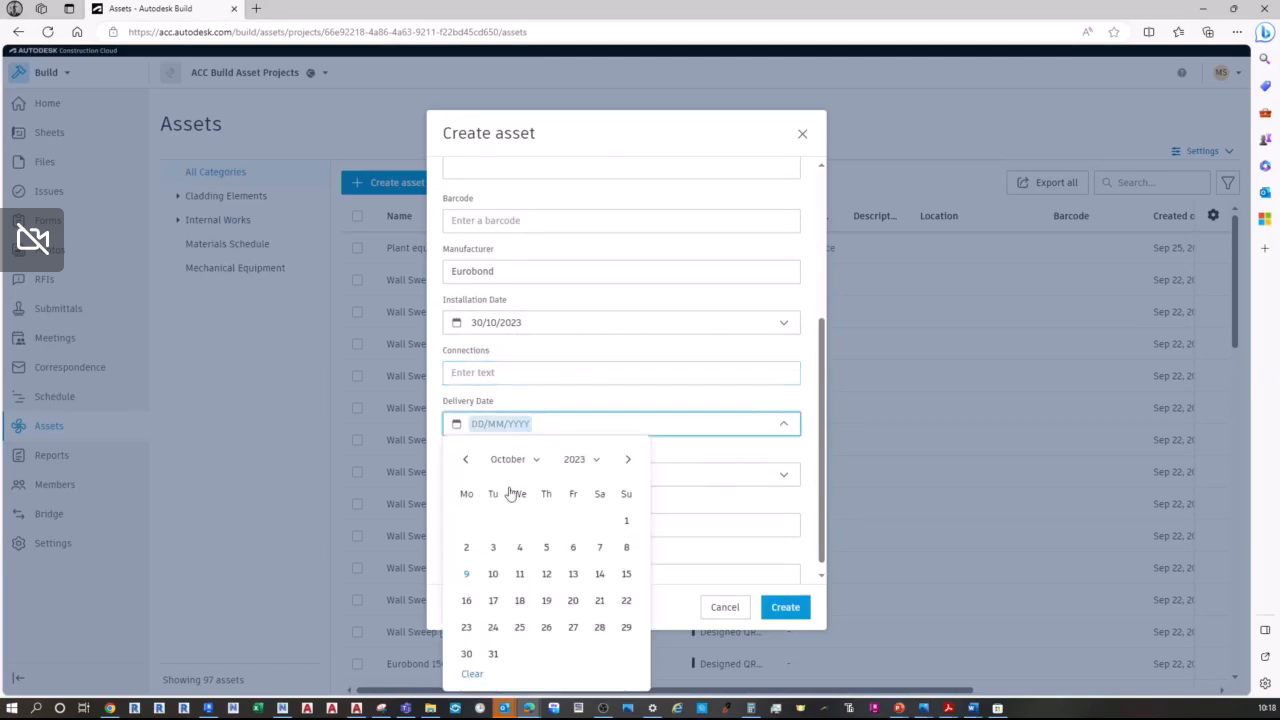
{"action": "left_click", "coordinate": [466, 600]}
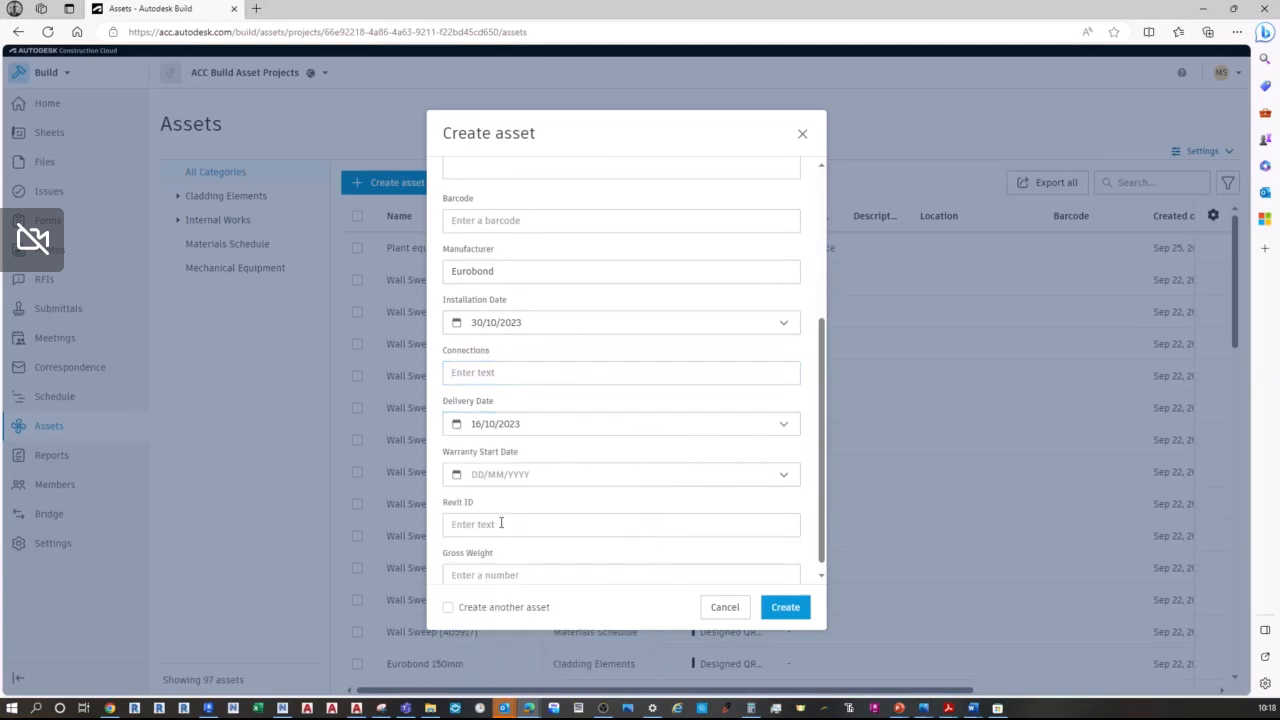
{"action": "left_click", "coordinate": [522, 474]}
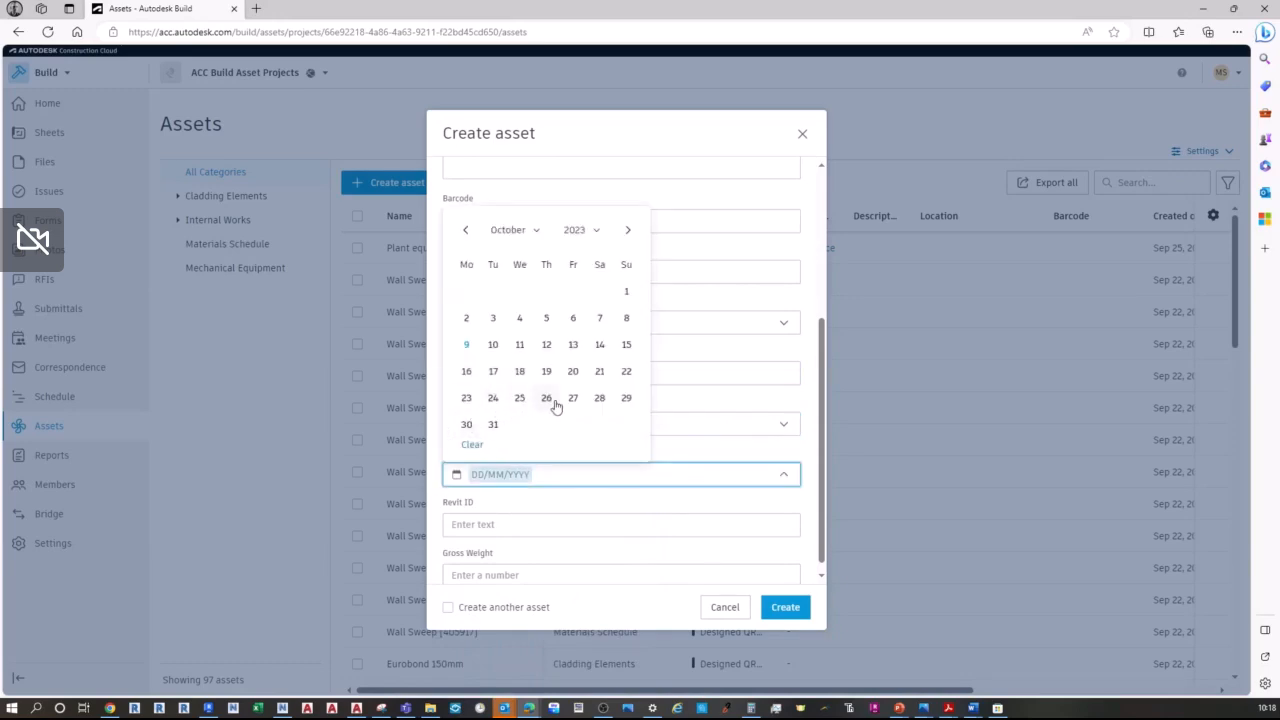
{"action": "left_click", "coordinate": [599, 398]}
{"action": "scroll", "coordinate": [565, 428], "scroll_direction": "down", "scroll_amount": 1}
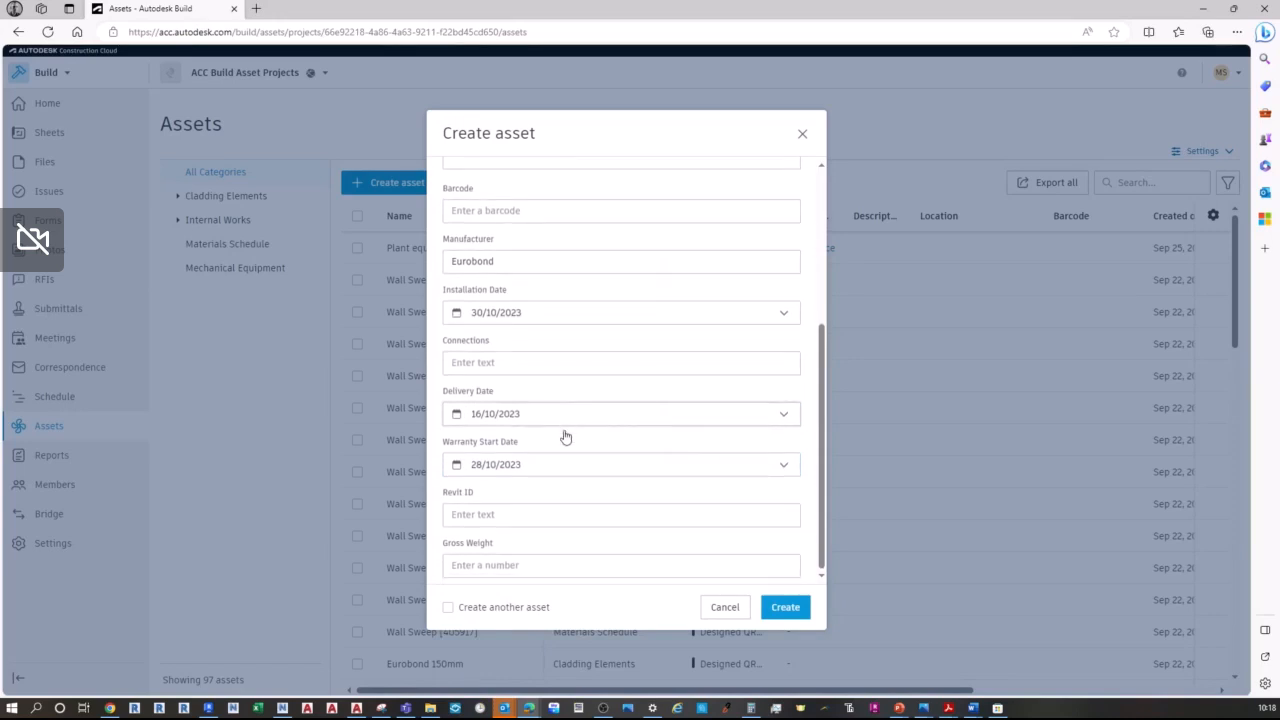
Step: Review the remaining fields and create the Floor Panel asset with Revit ID and Gross Weight left blank
{"action": "left_click", "coordinate": [527, 516]}
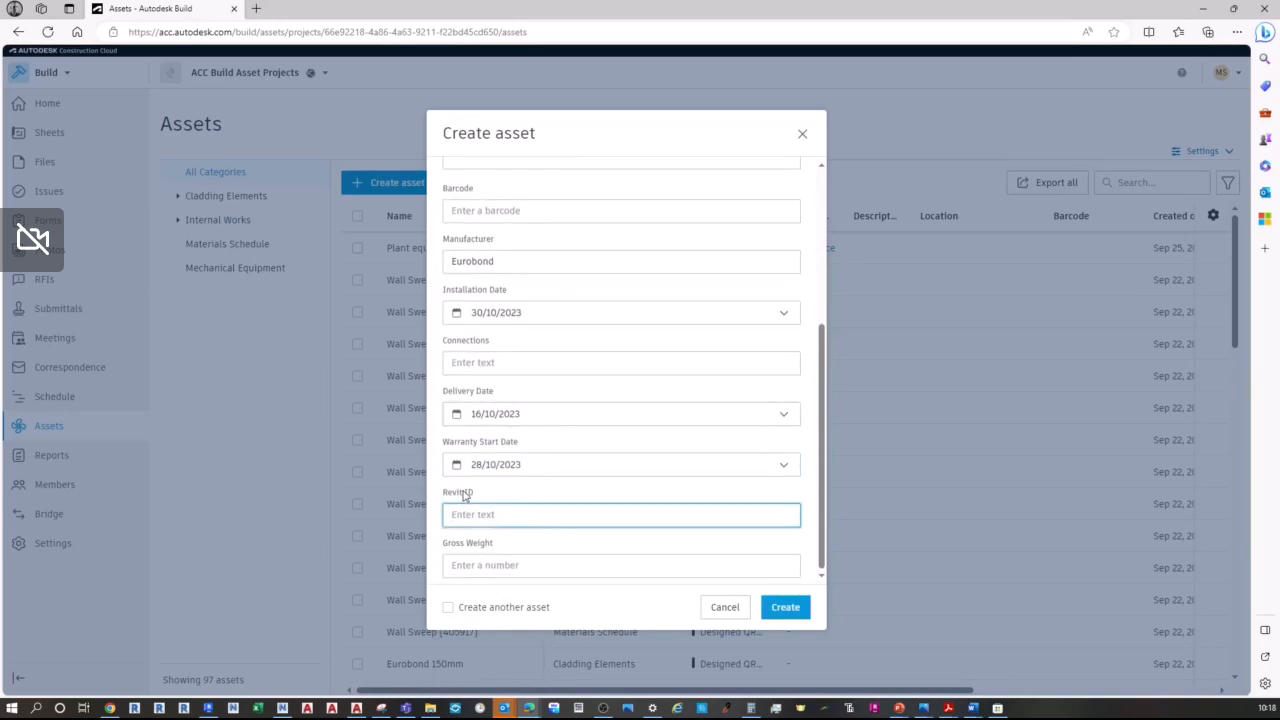
{"action": "left_click", "coordinate": [491, 565]}
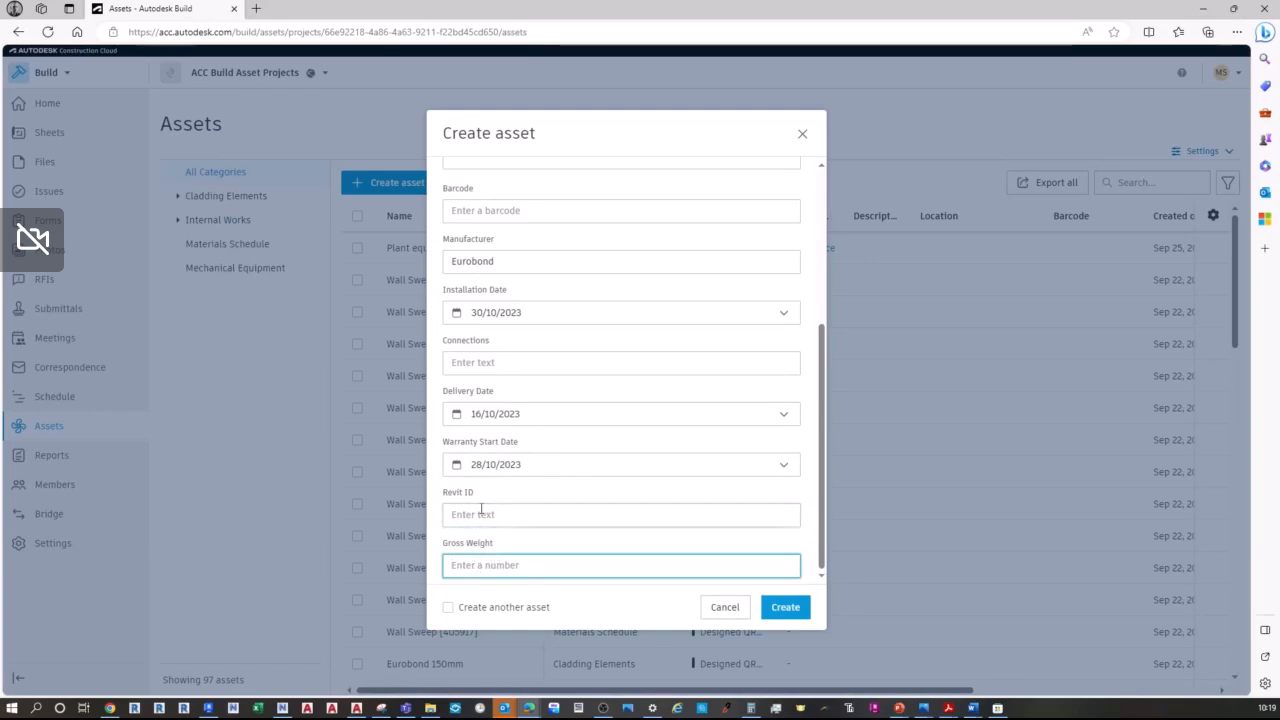
{"action": "scroll", "coordinate": [474, 394], "scroll_direction": "up", "scroll_amount": 3}
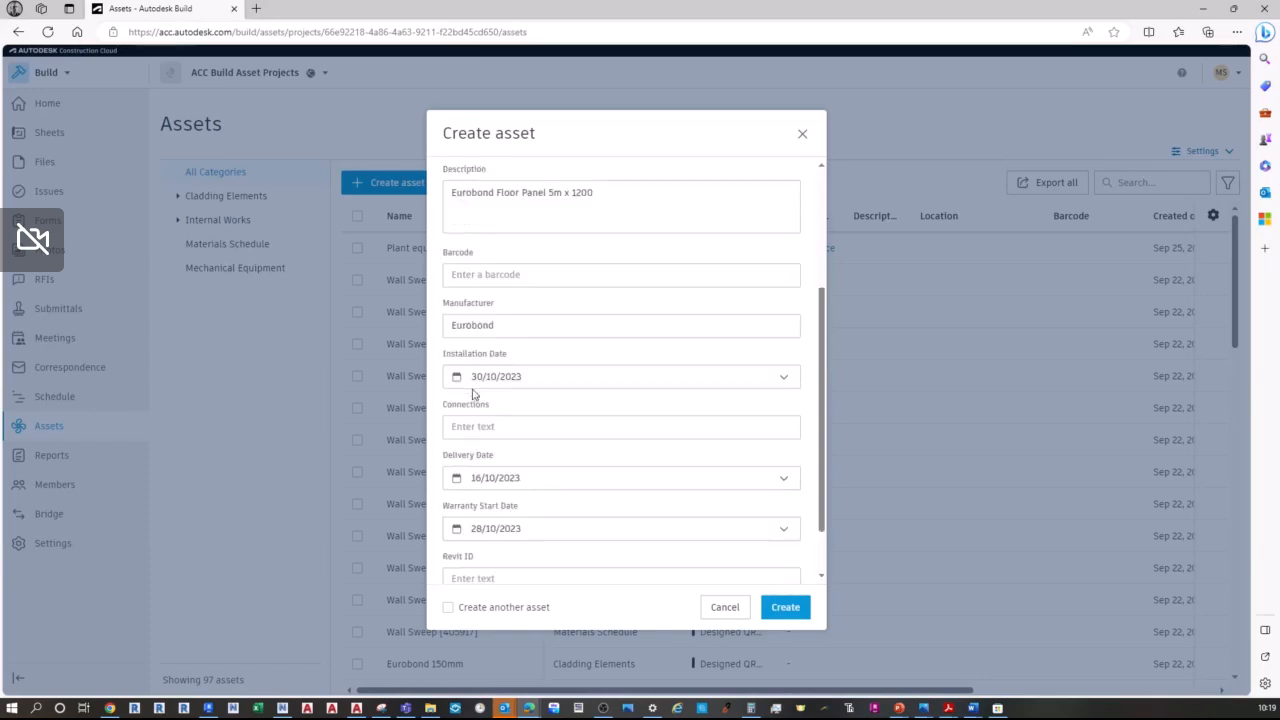
{"action": "scroll", "coordinate": [474, 392], "scroll_direction": "down", "scroll_amount": 3}
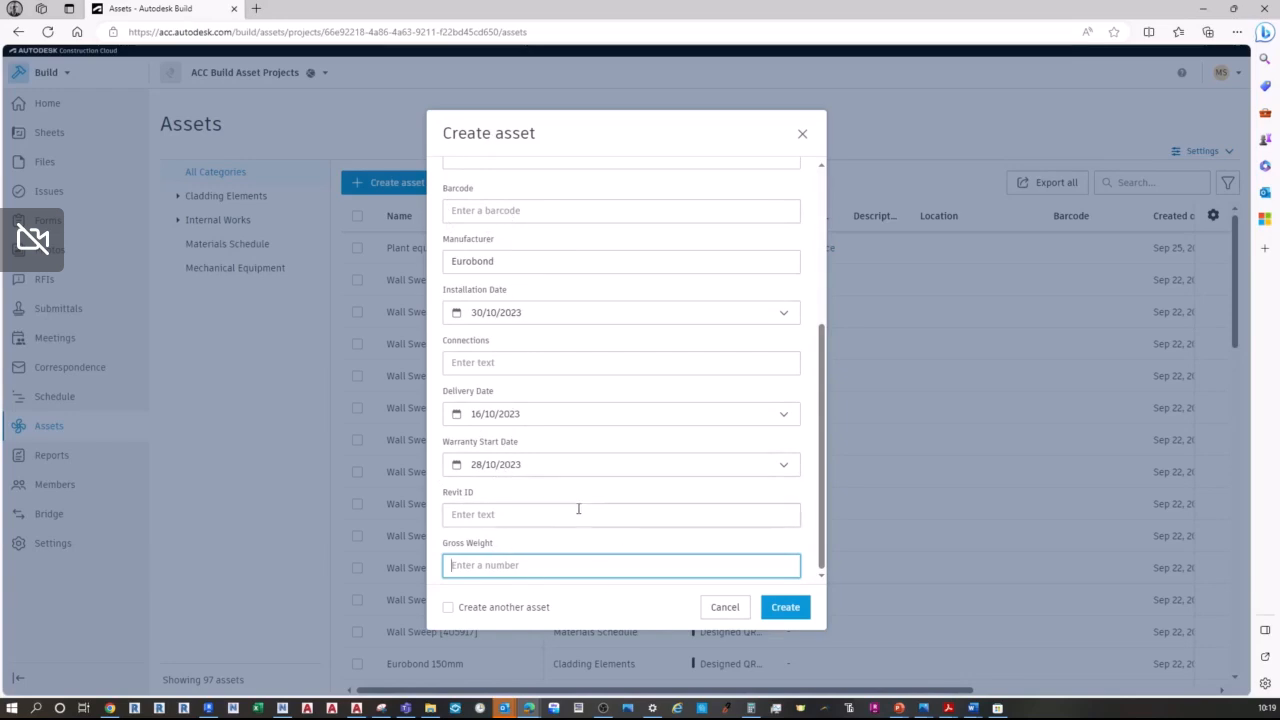
{"action": "left_click", "coordinate": [800, 612]}
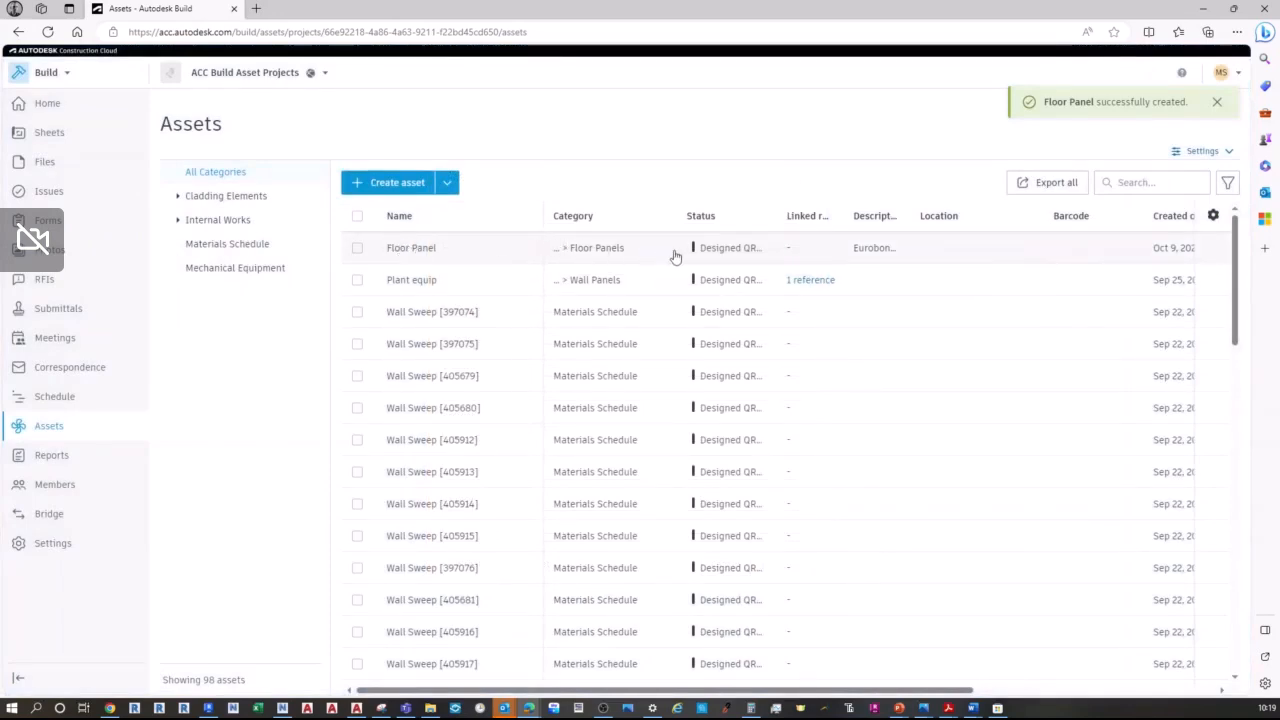
Step: Inspect the new Floor Panel asset's details, available reference types and activity log
{"action": "left_click", "coordinate": [406, 249]}
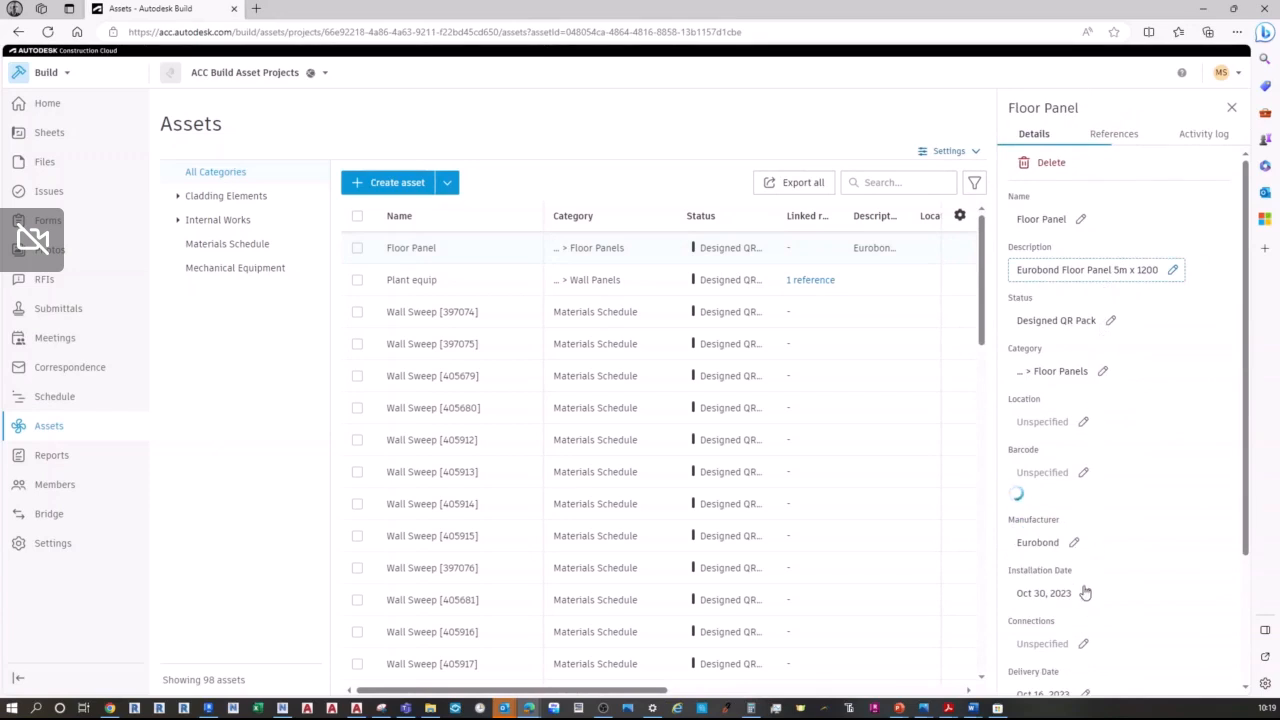
{"action": "left_click", "coordinate": [1116, 135]}
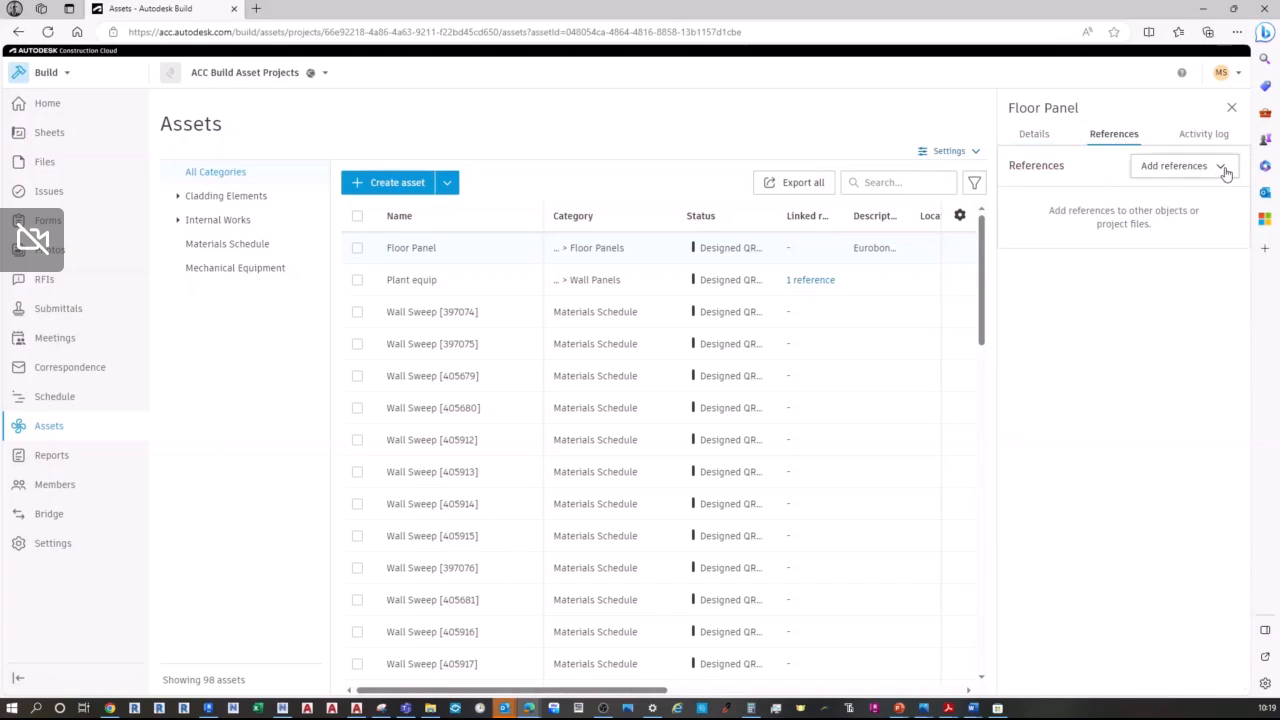
{"action": "left_click", "coordinate": [1222, 167]}
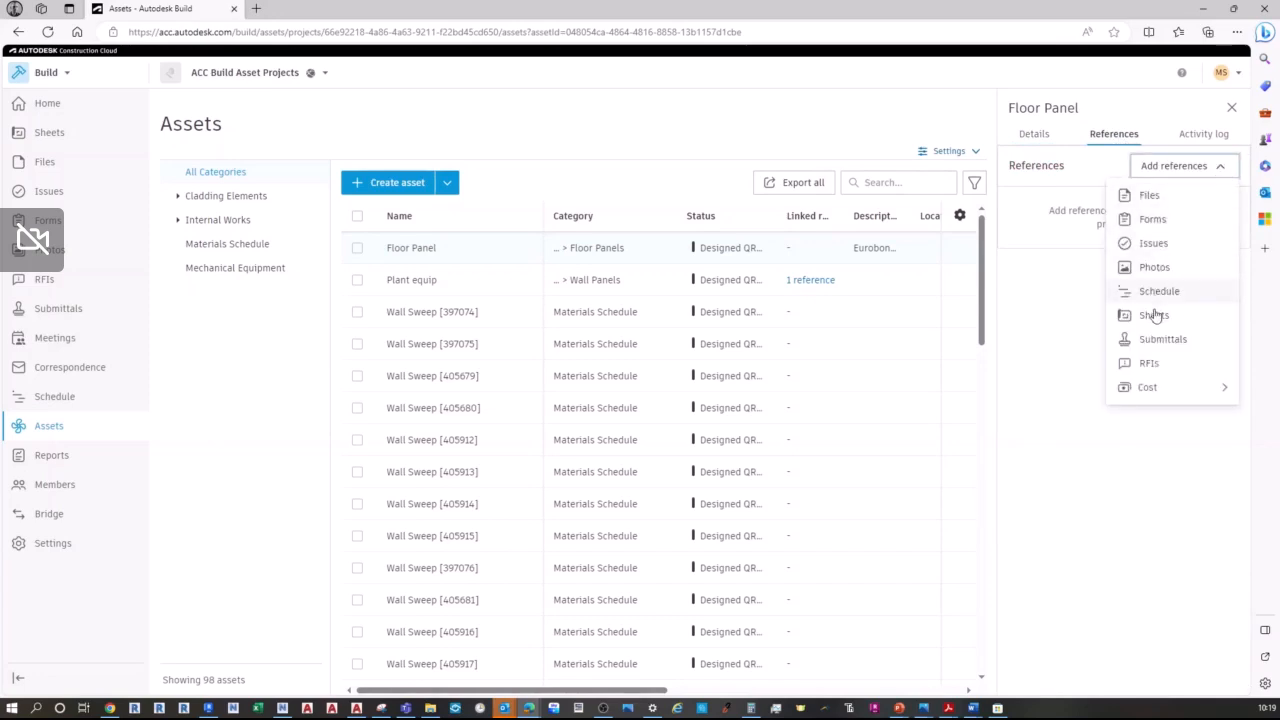
{"action": "left_click", "coordinate": [1203, 135]}
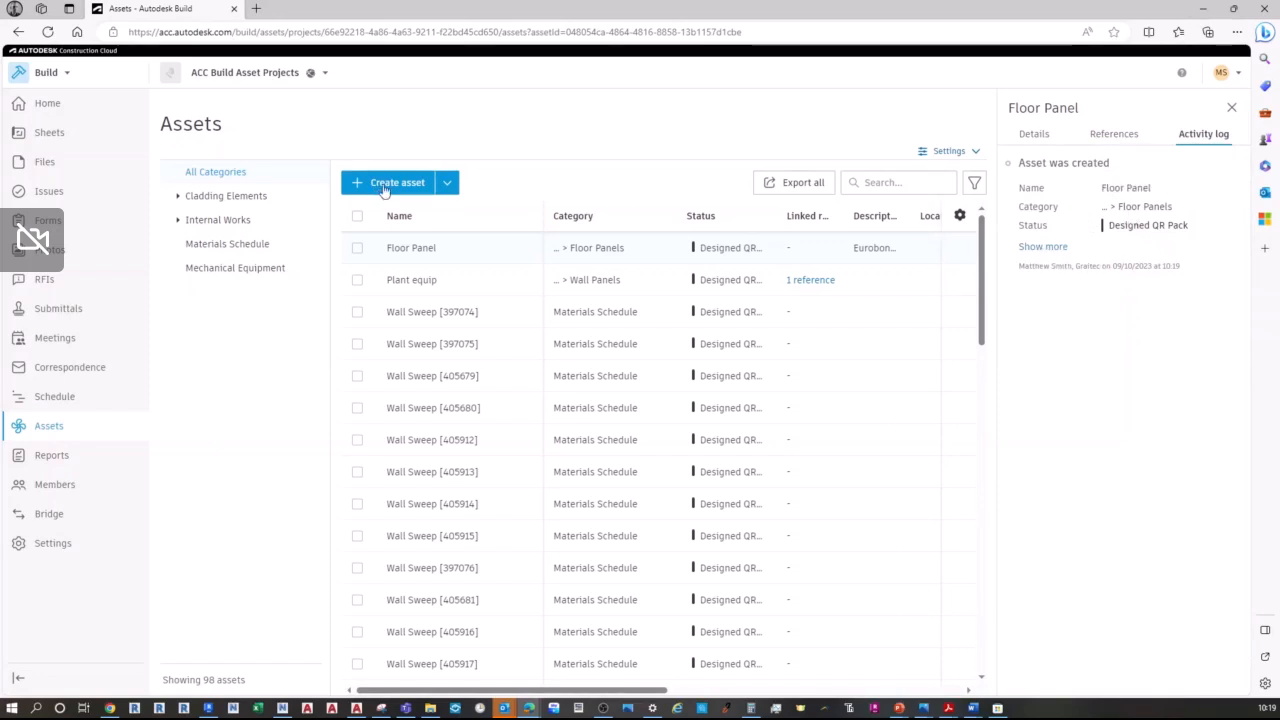
Step: Download the sample file for importing assets and view the spreadsheet maximized in Excel
{"action": "left_click", "coordinate": [447, 190]}
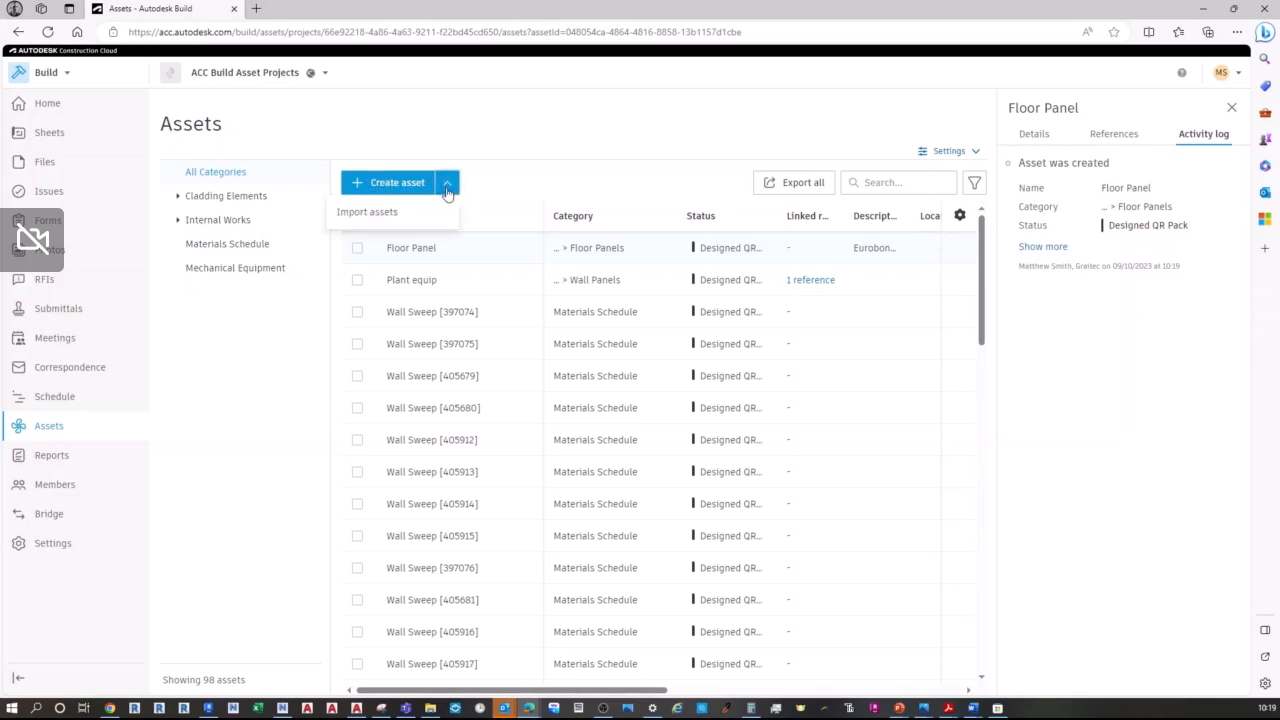
{"action": "left_click", "coordinate": [349, 214]}
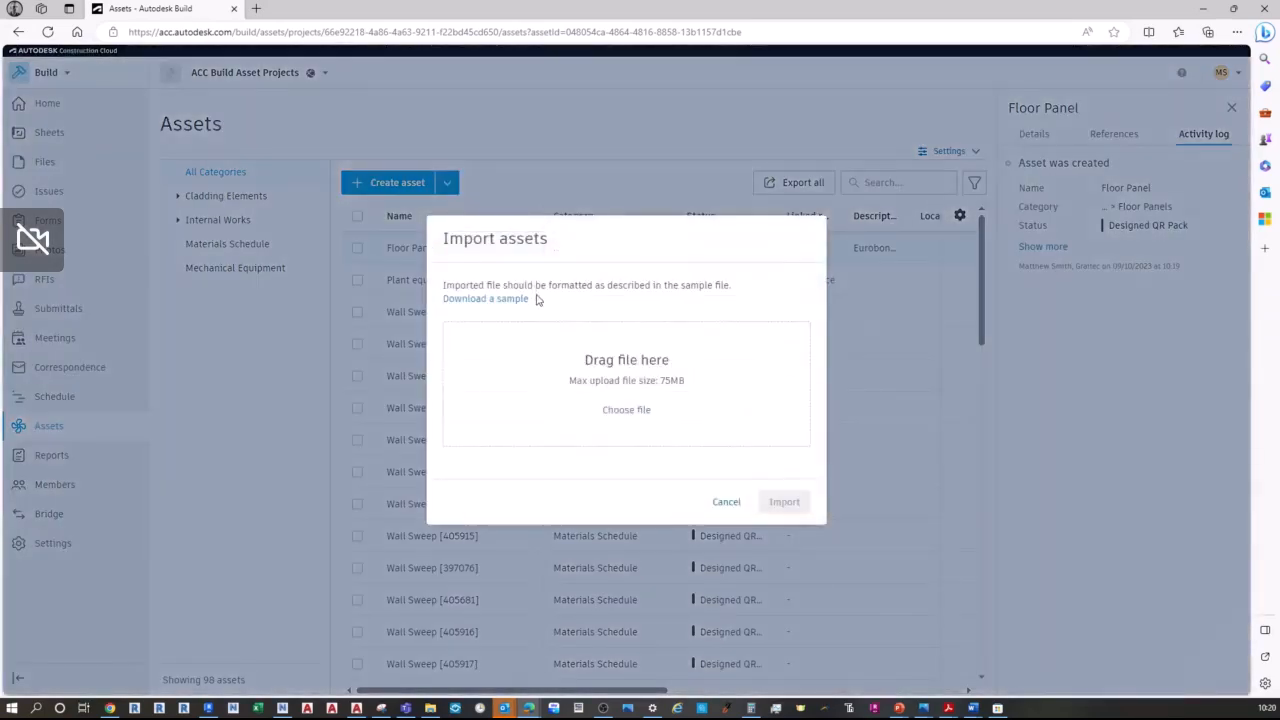
{"action": "left_click", "coordinate": [468, 300]}
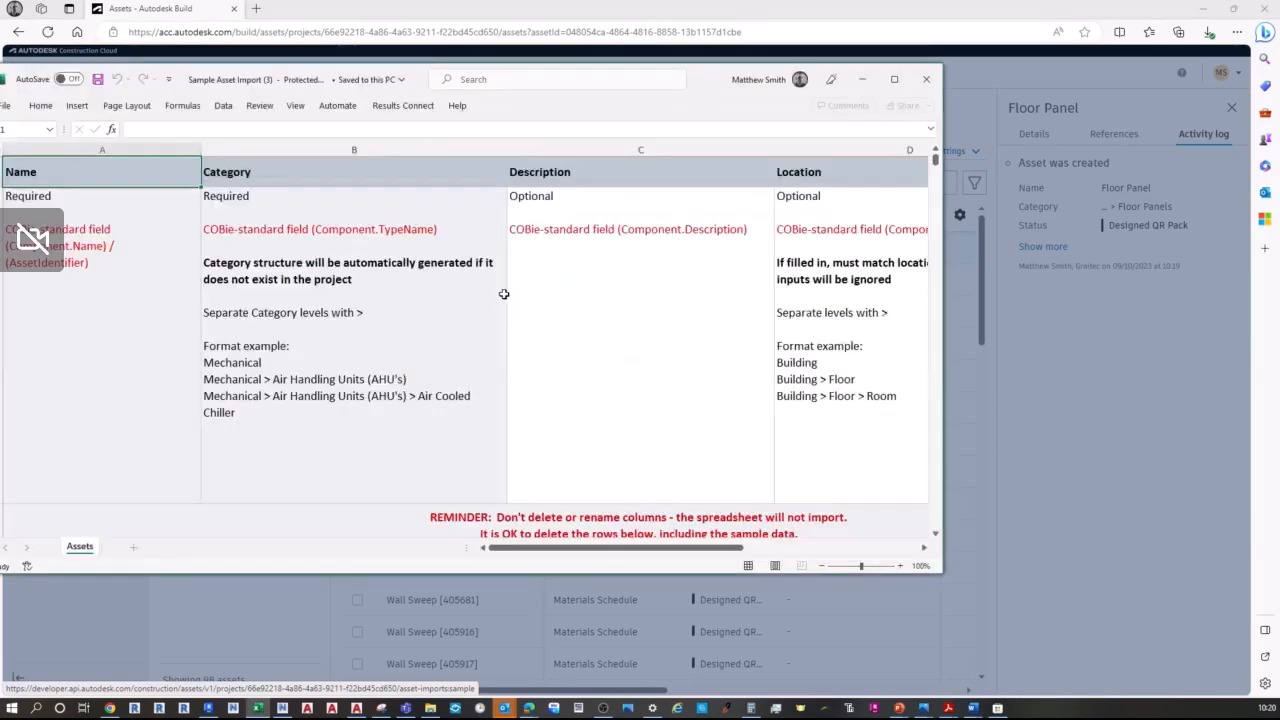
{"action": "left_click", "coordinate": [894, 79]}
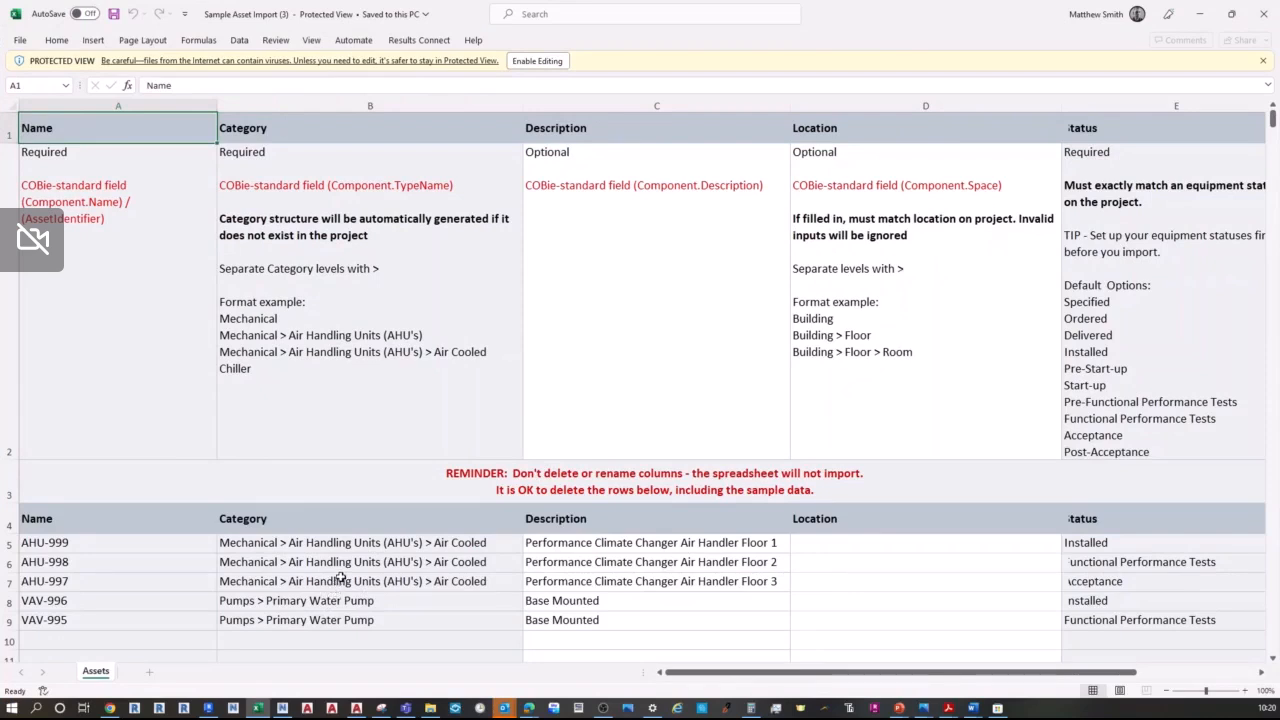
Step: Examine the sample spreadsheet's column requirements and example rows, and return to Autodesk Build to cancel the asset import
{"action": "left_click", "coordinate": [152, 300]}
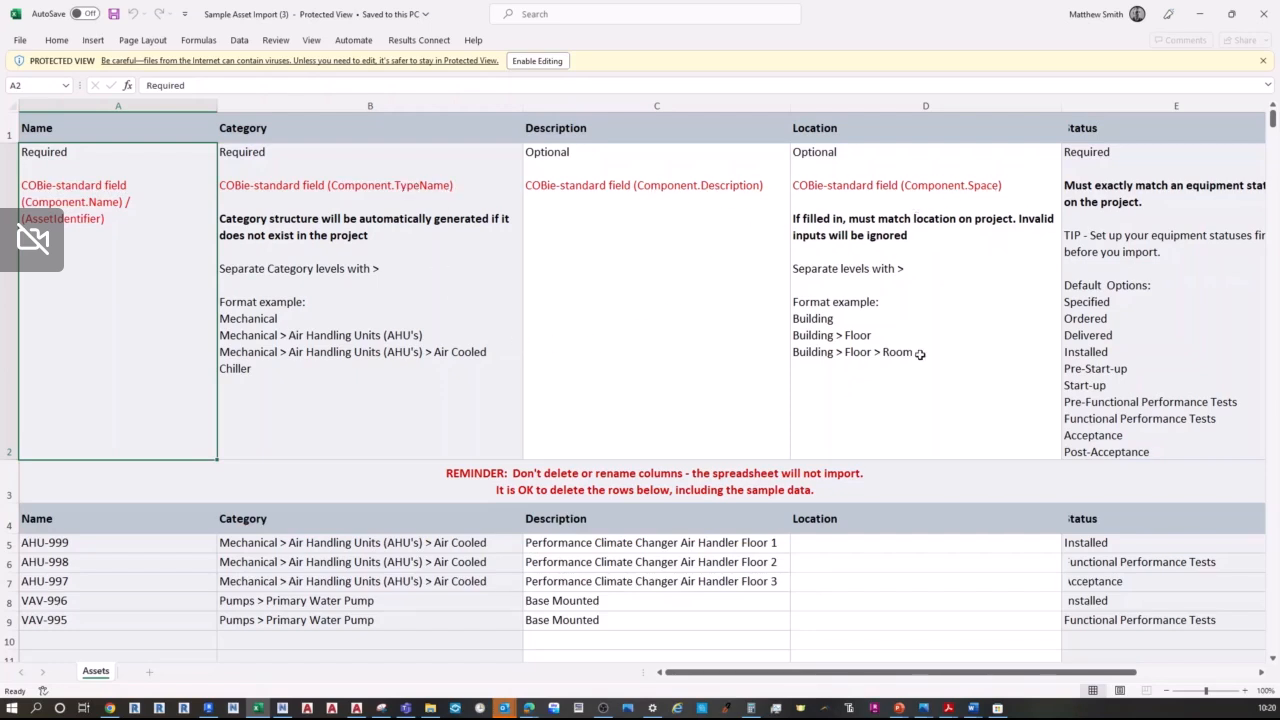
{"action": "scroll", "coordinate": [878, 395], "scroll_direction": "down", "scroll_amount": 2}
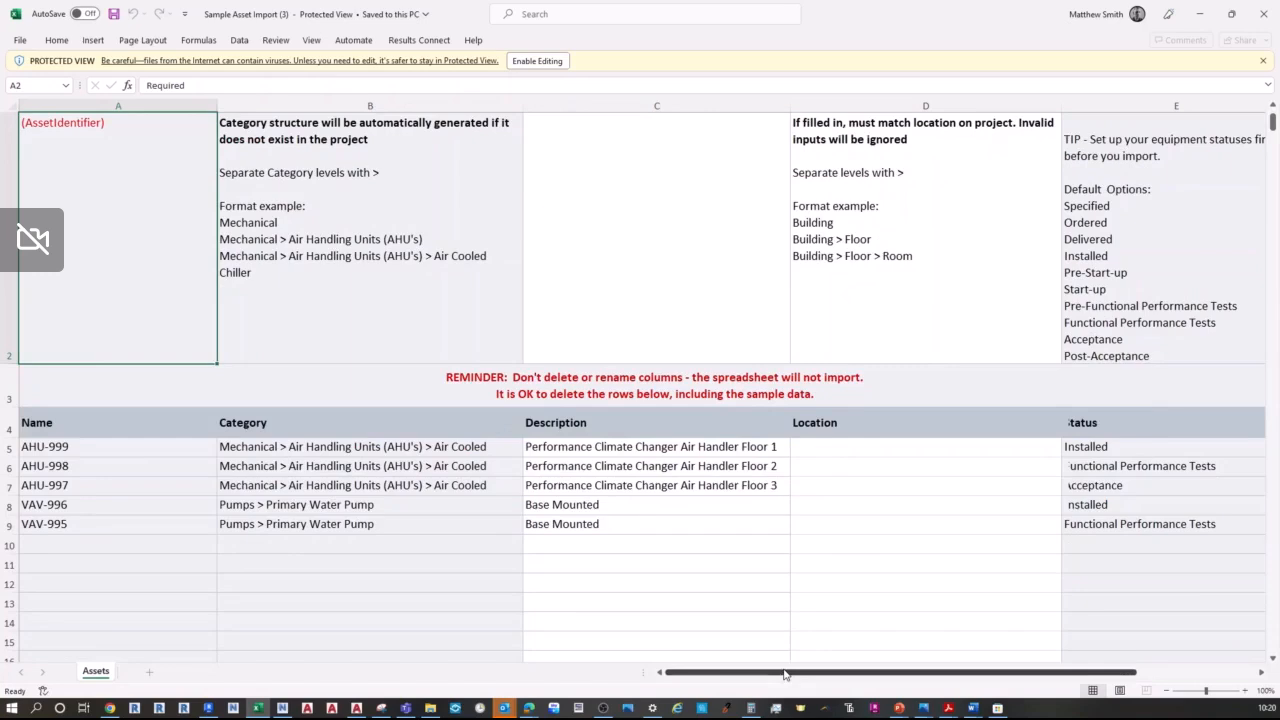
{"action": "left_click_drag", "start_coordinate": [790, 676], "coordinate": [722, 667]}
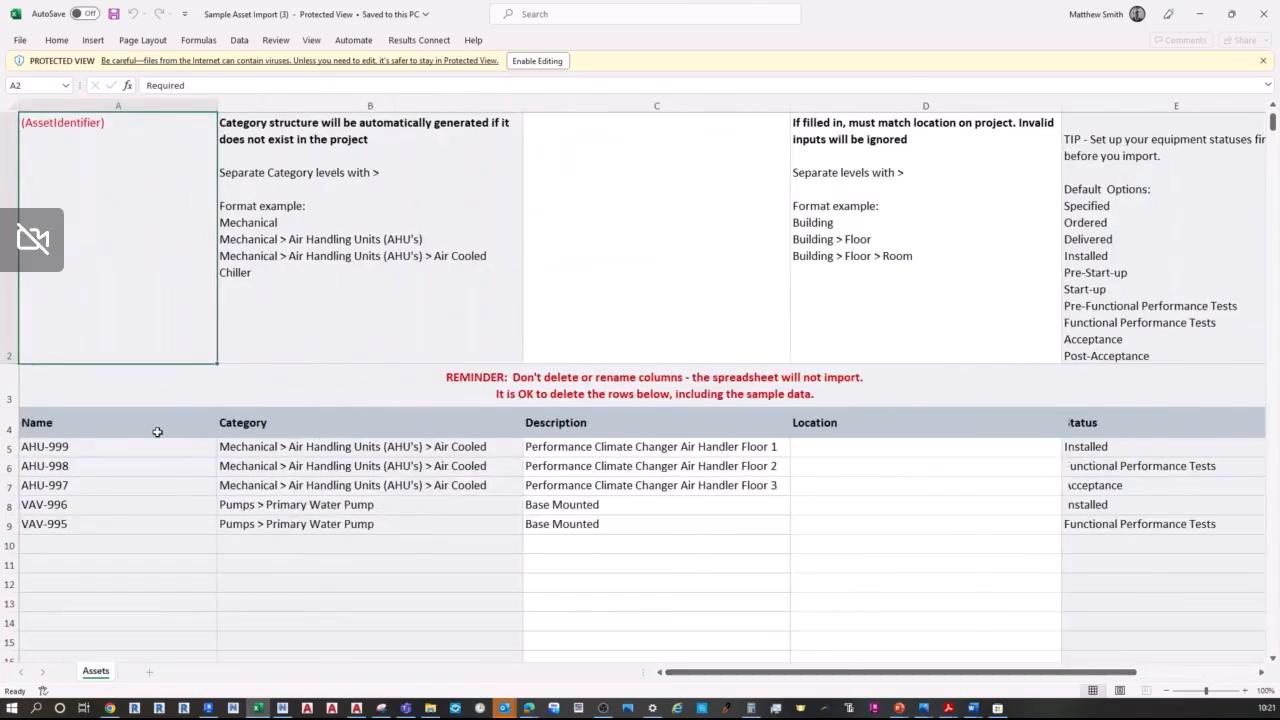
{"action": "left_click", "coordinate": [1199, 14]}
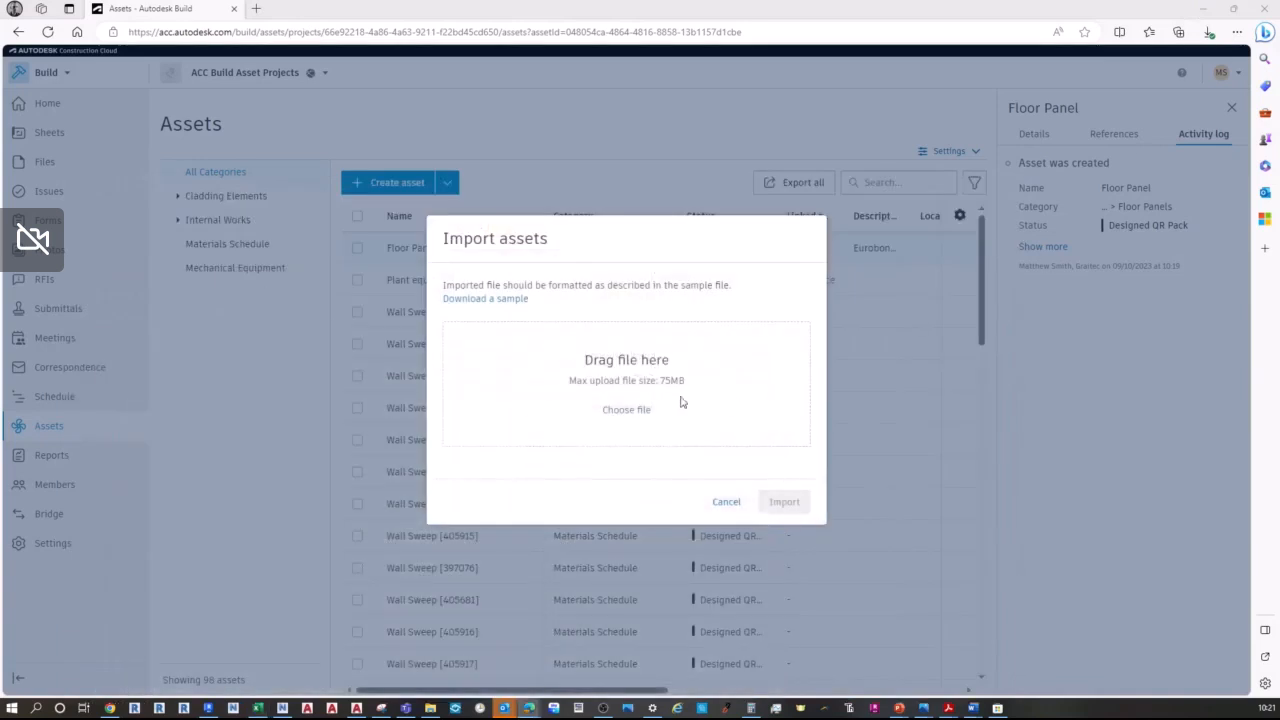
{"action": "left_click", "coordinate": [727, 510]}
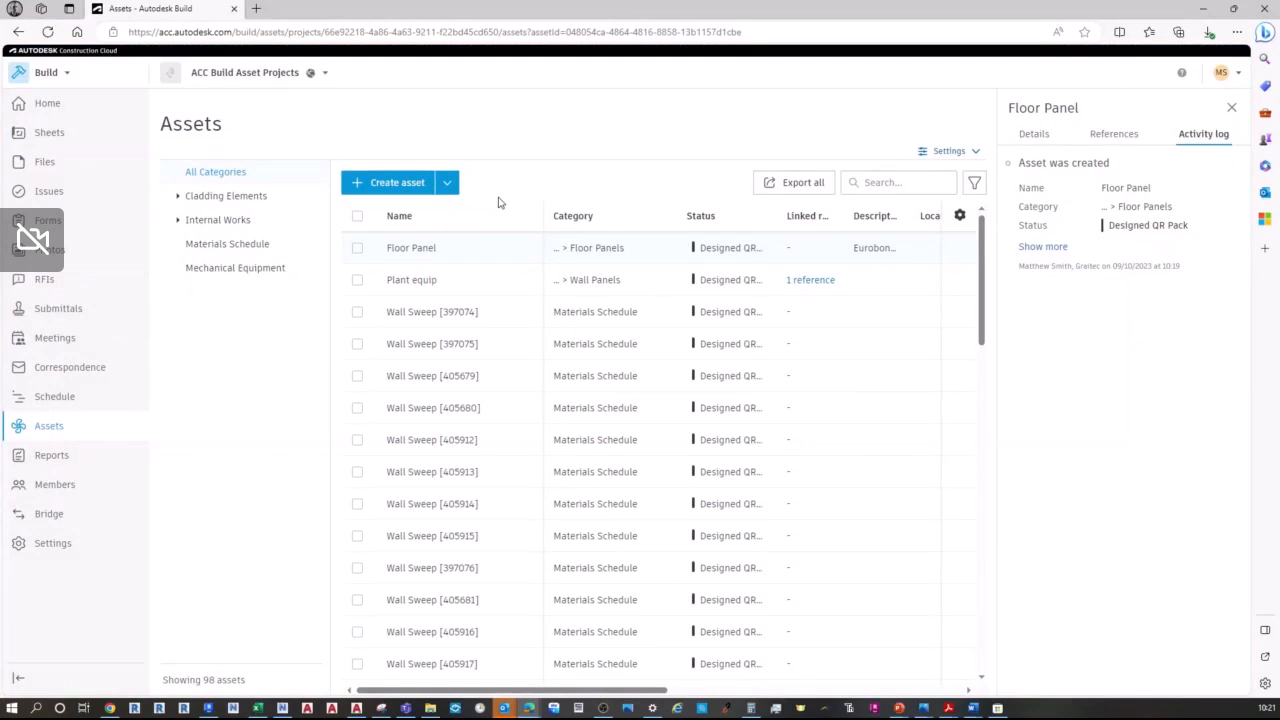
Step: Review the filters available for the asset list, including the customised field filters
{"action": "left_click", "coordinate": [928, 184]}
{"action": "left_click", "coordinate": [976, 185]}
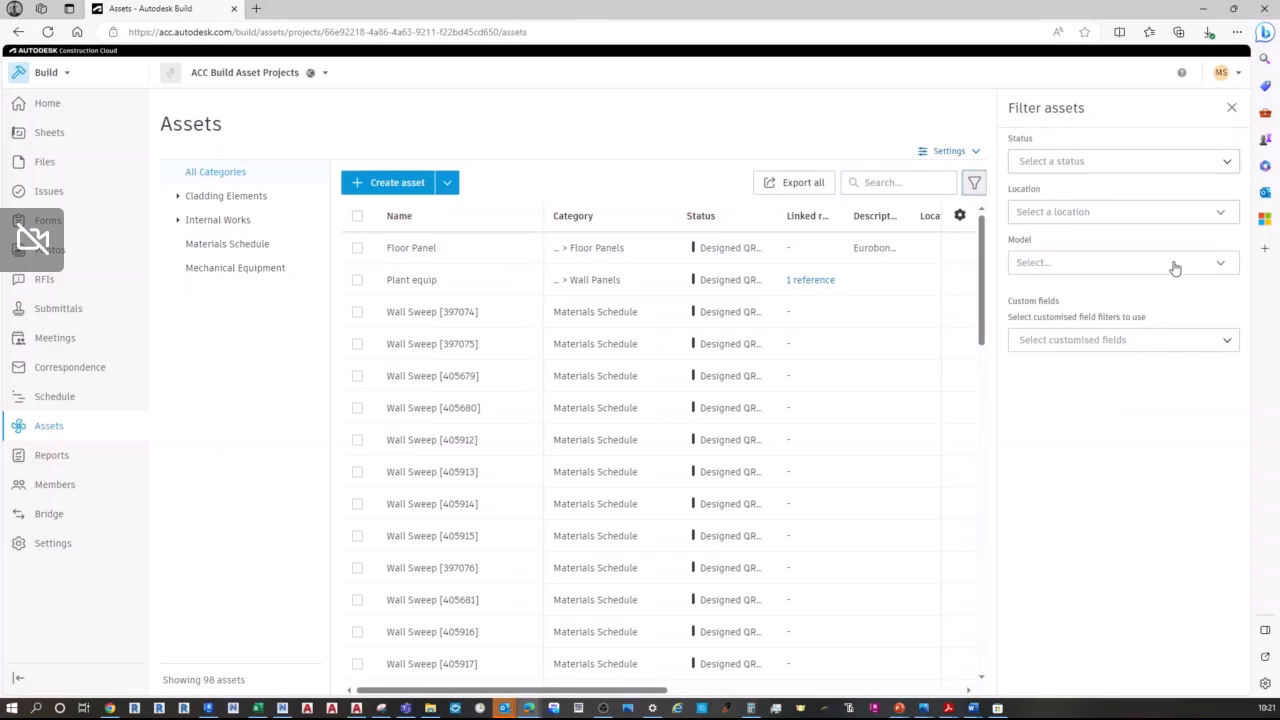
{"action": "left_click", "coordinate": [1183, 347]}
{"action": "left_click", "coordinate": [1183, 345]}
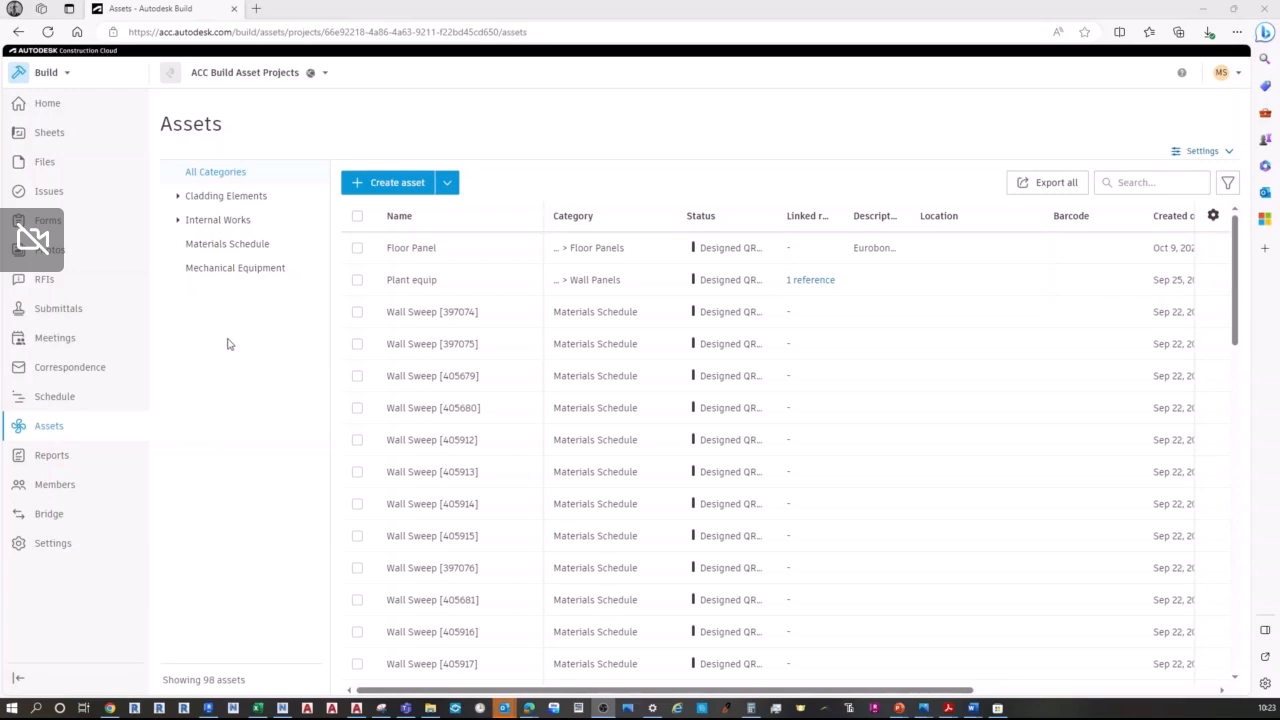
Step: Expand the Cladding Elements and Internal Works categories in the asset list and open the asset category settings
{"action": "left_click", "coordinate": [176, 197]}
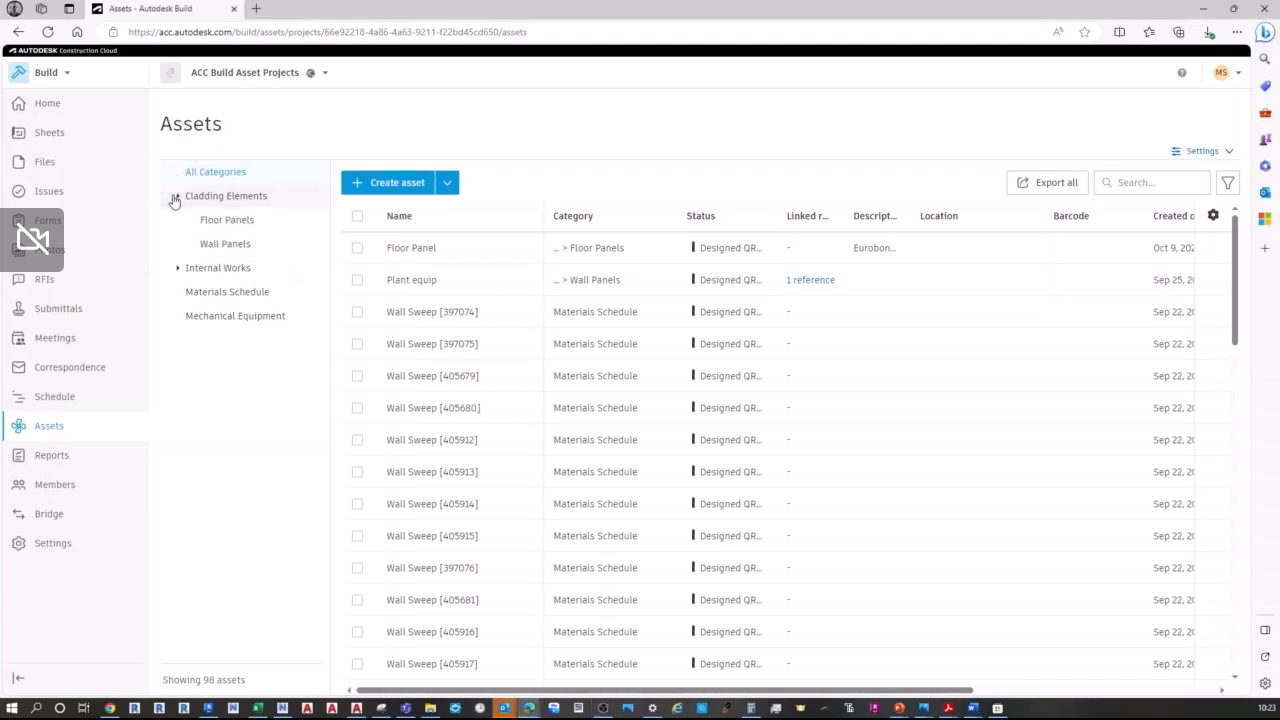
{"action": "left_click", "coordinate": [176, 268]}
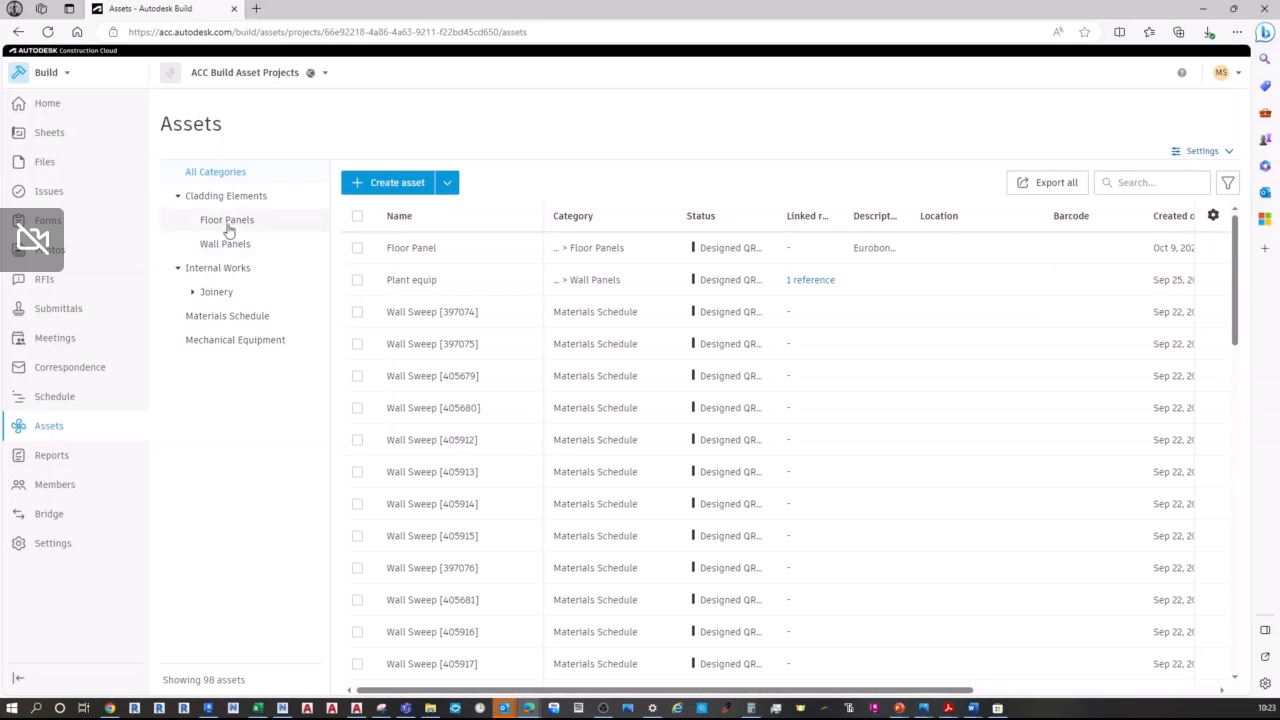
{"action": "left_click", "coordinate": [1213, 152]}
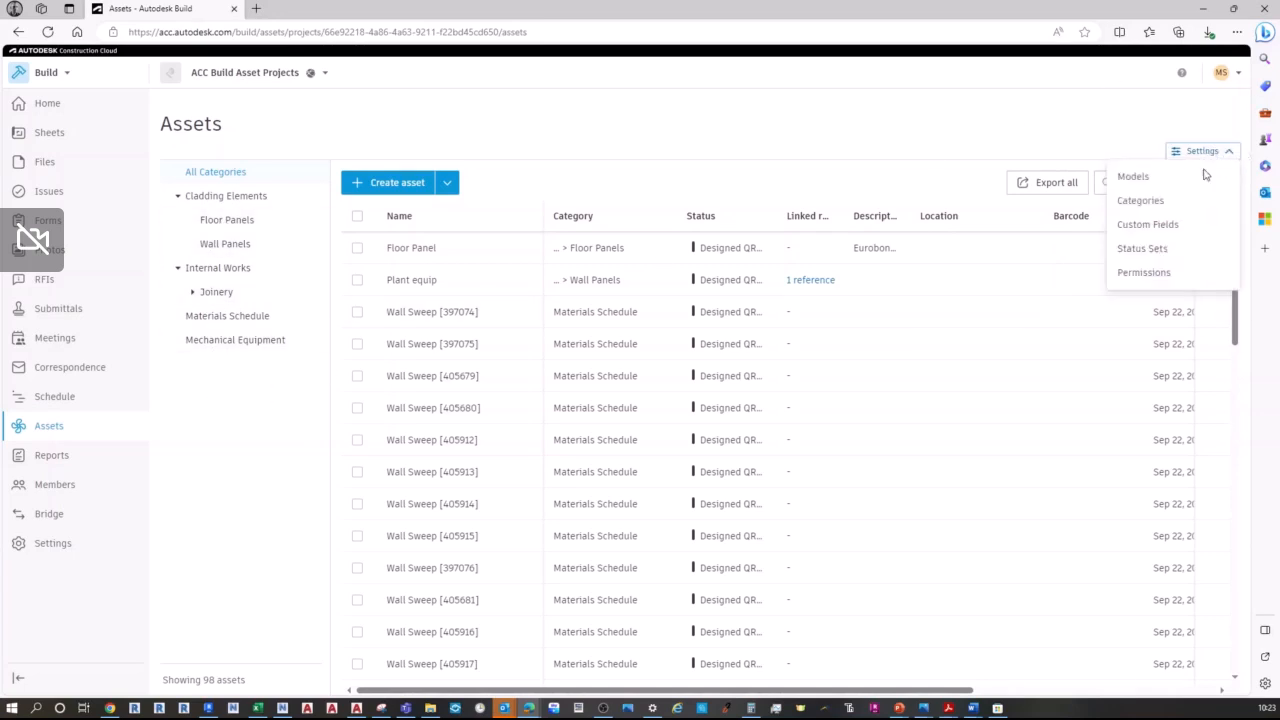
{"action": "left_click", "coordinate": [1139, 203]}
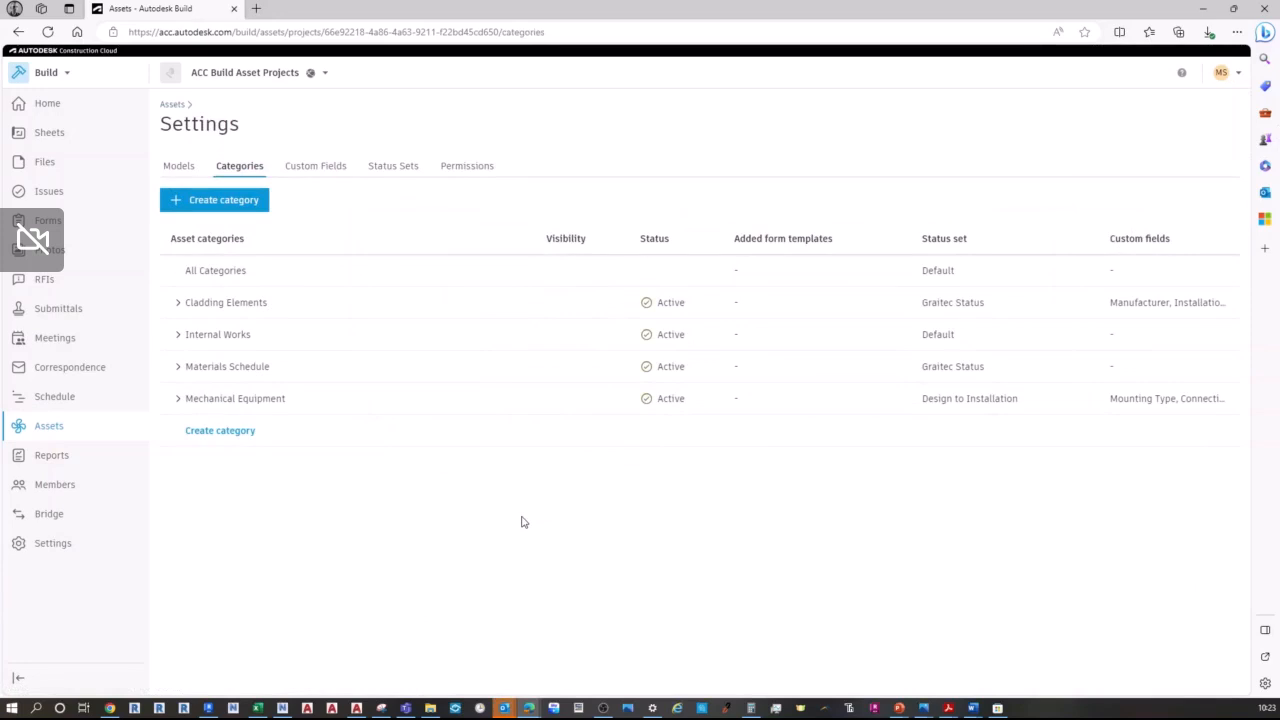
Step: Start a new asset category named External Doors and assign it the Graitec Status status set
{"action": "left_click", "coordinate": [195, 207]}
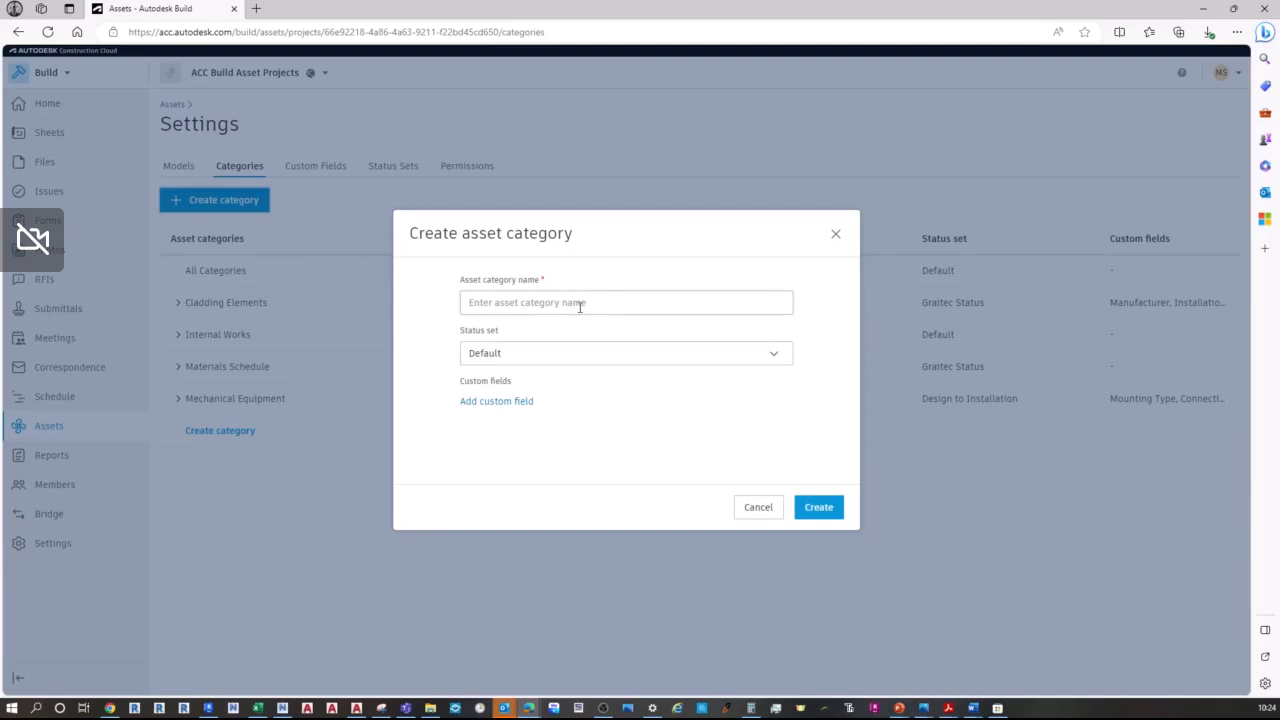
{"action": "left_click", "coordinate": [578, 304]}
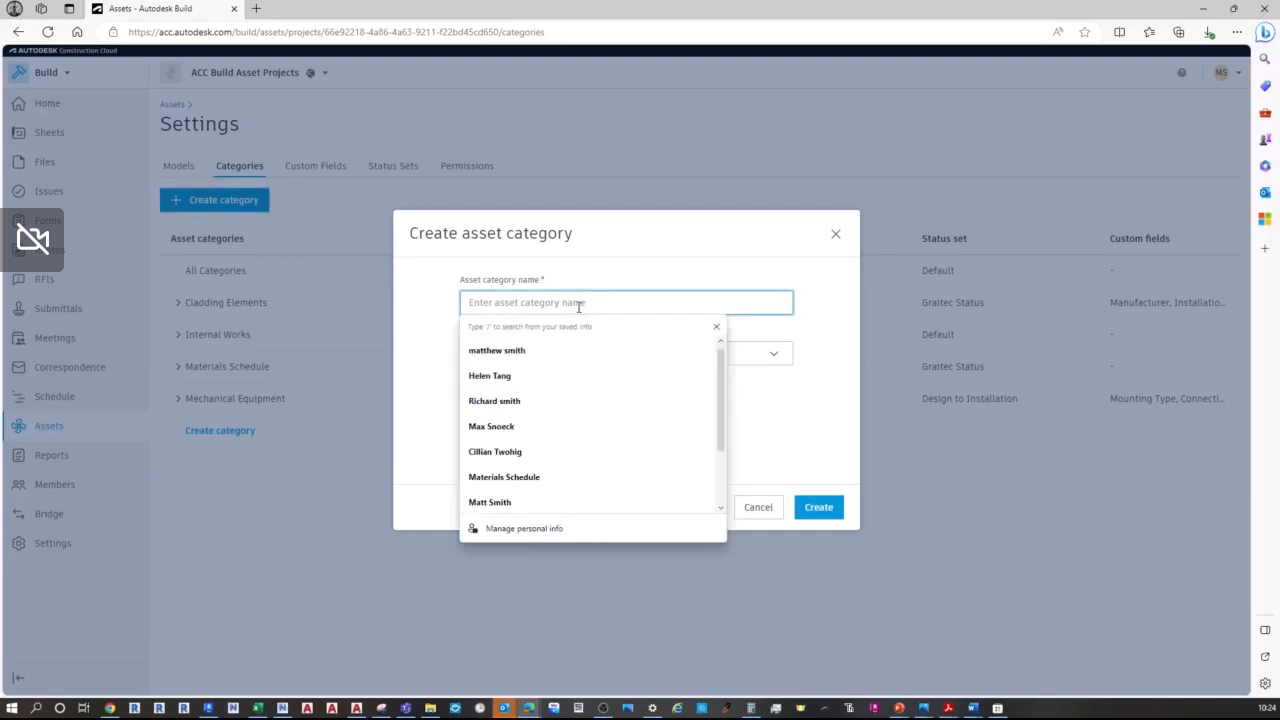
{"action": "type", "text": "Ext"}
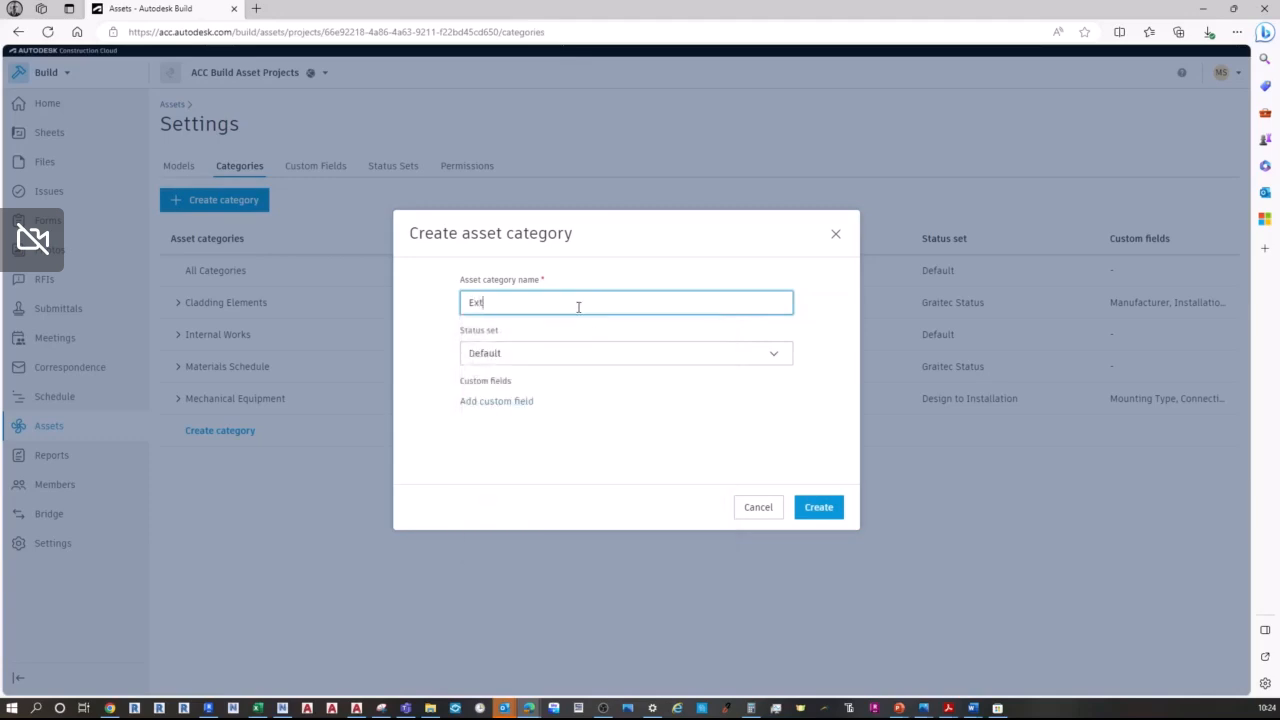
{"action": "type", "text": "ernal Doors"}
{"action": "left_click", "coordinate": [569, 355]}
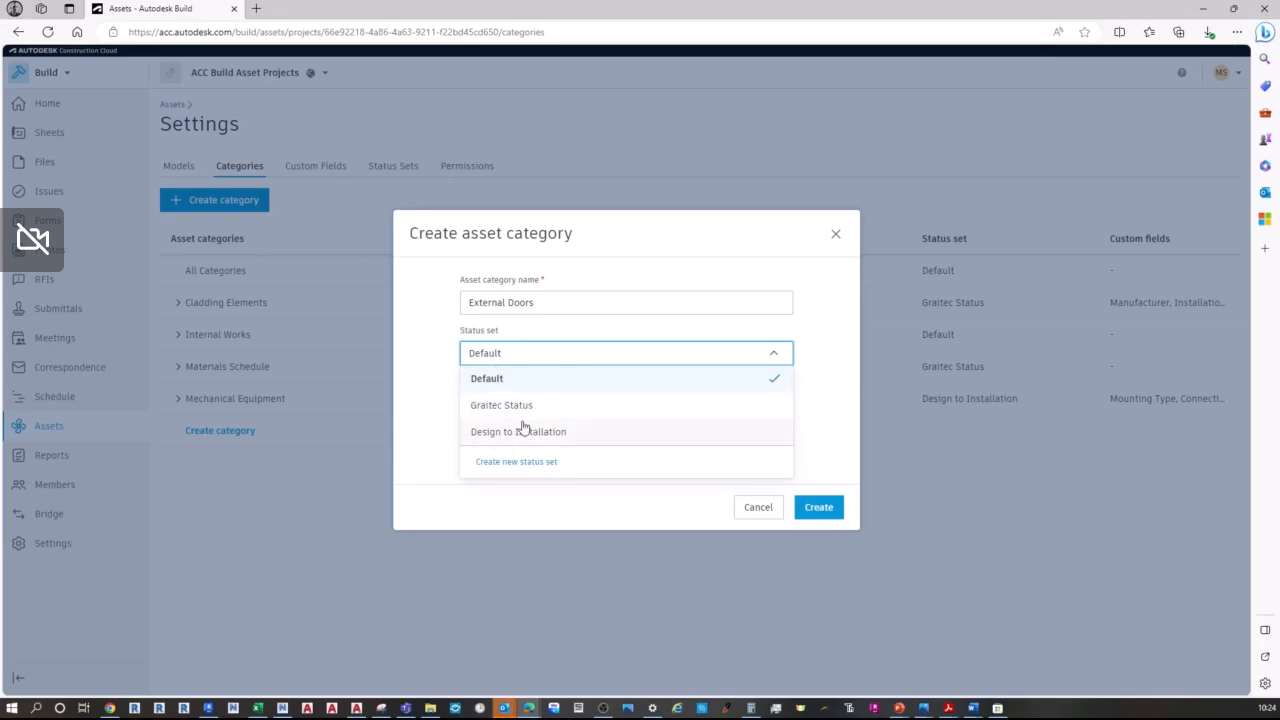
{"action": "left_click", "coordinate": [490, 407]}
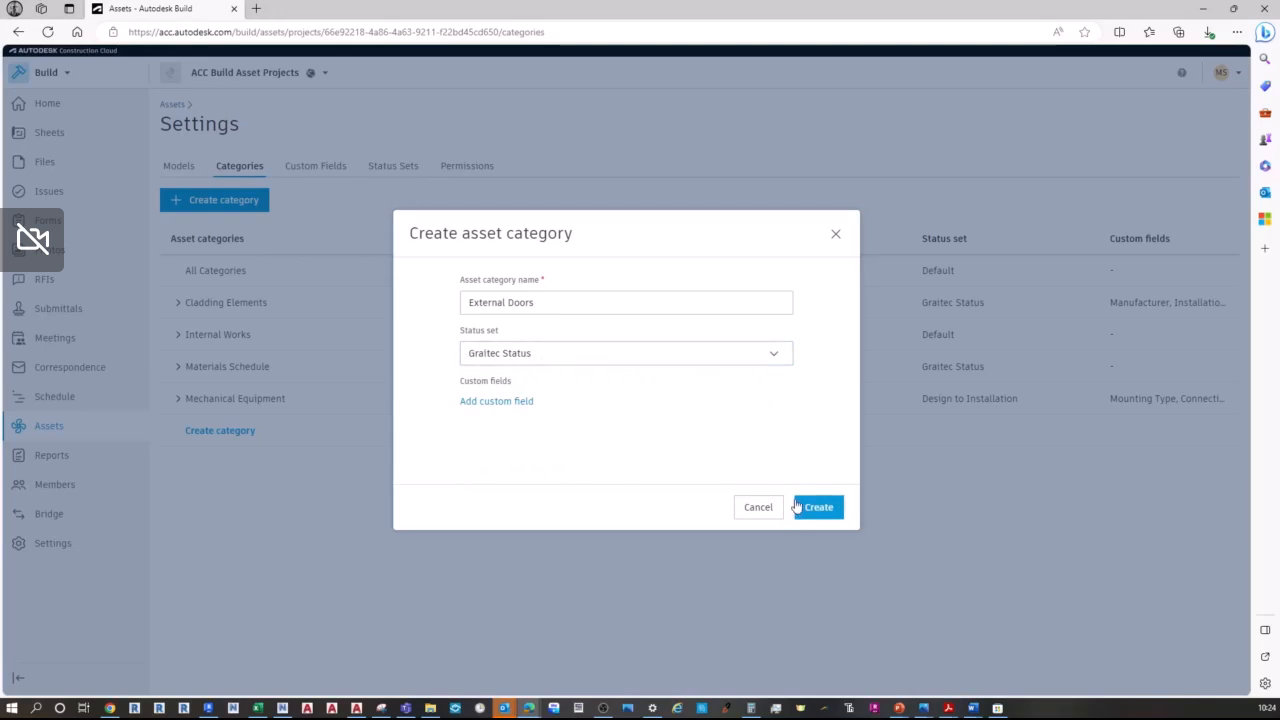
Step: Review the status set choices and available custom fields, and create the External Doors category without adding any custom field
{"action": "left_click", "coordinate": [613, 359]}
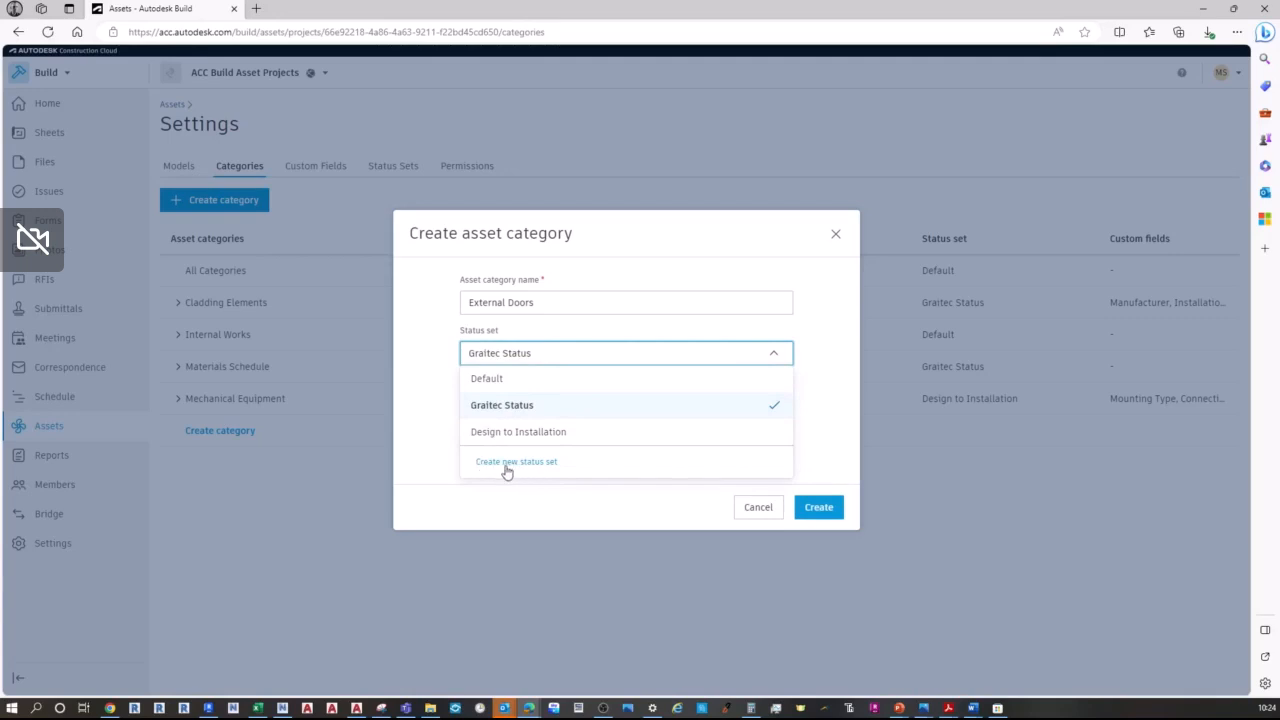
{"action": "left_click", "coordinate": [424, 370]}
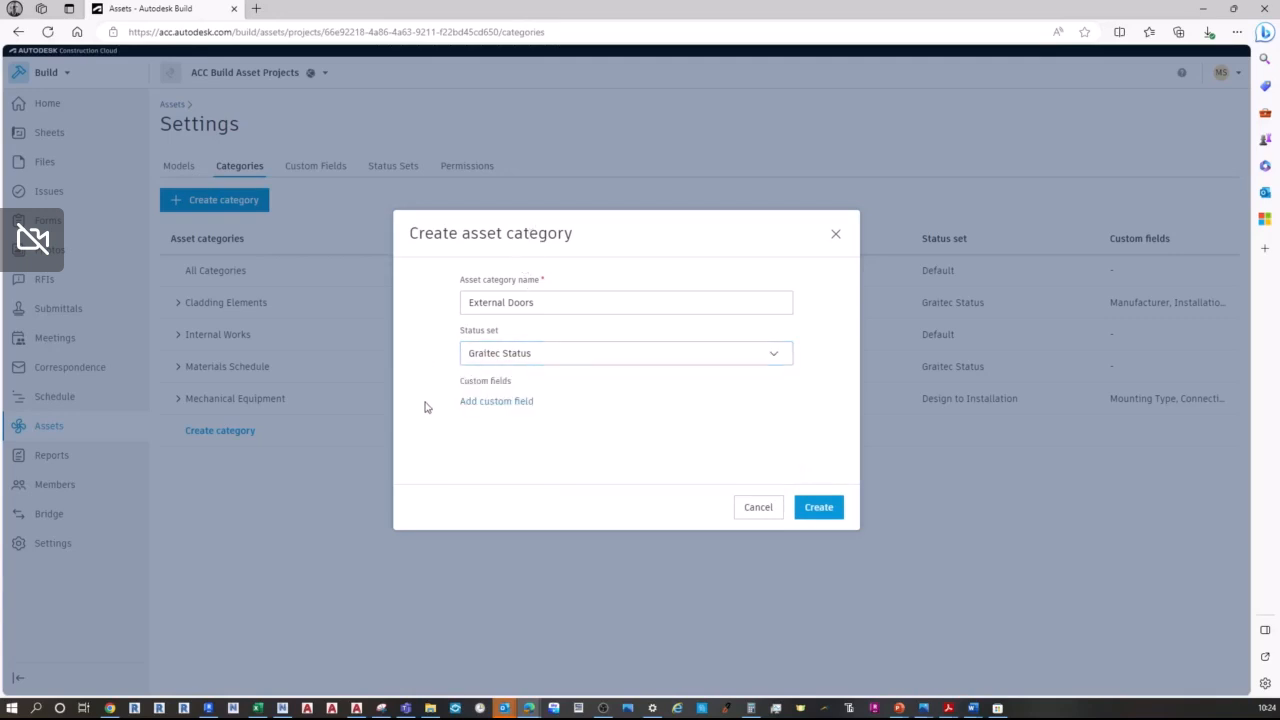
{"action": "left_click", "coordinate": [506, 408]}
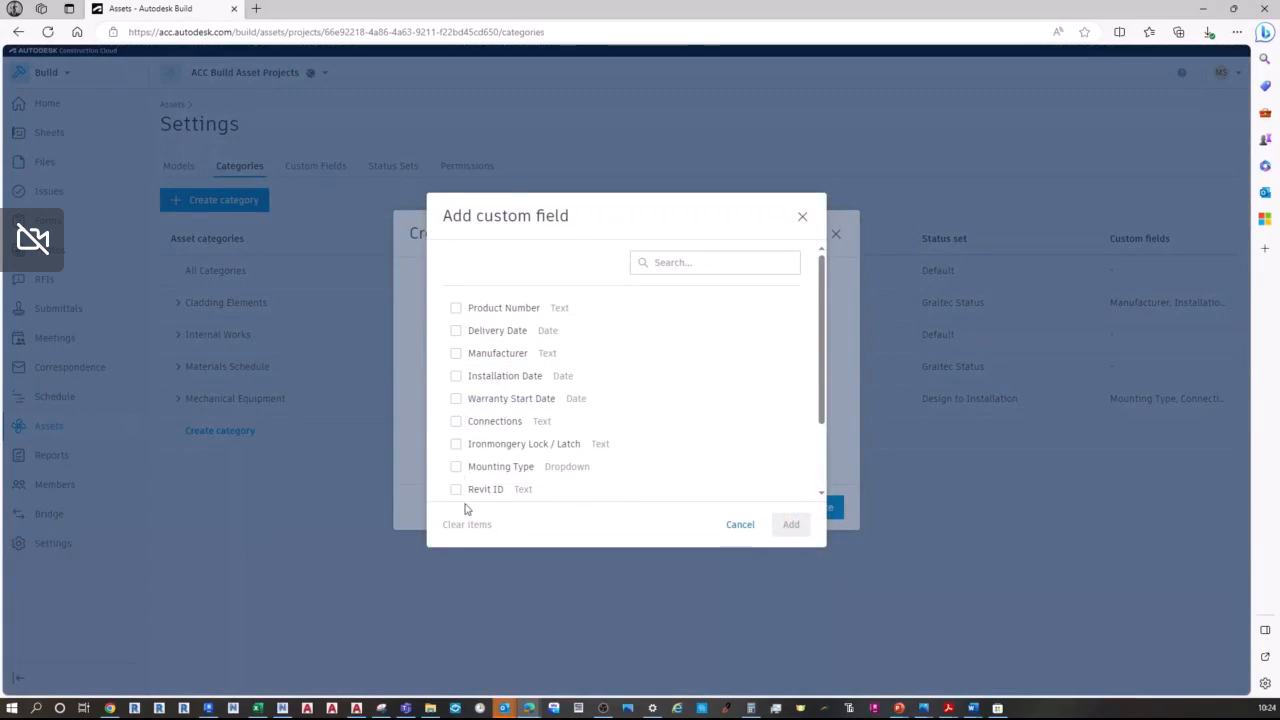
{"action": "left_click", "coordinate": [802, 216]}
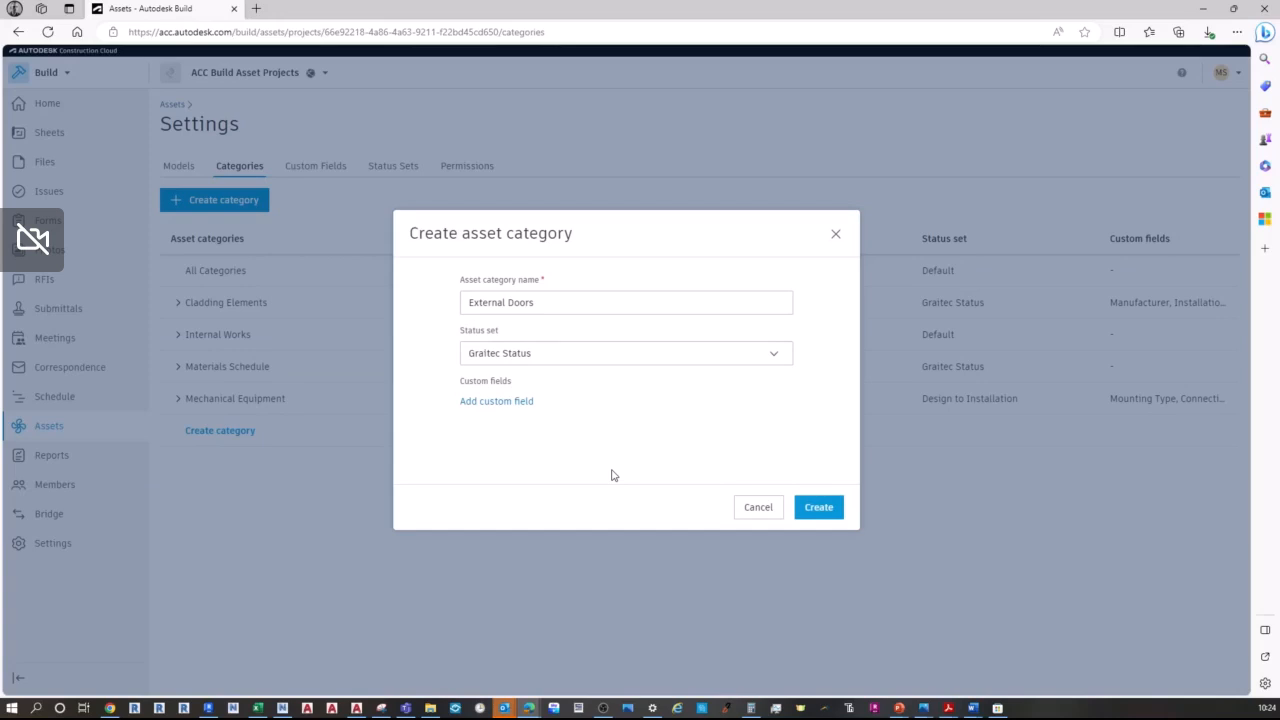
{"action": "left_click", "coordinate": [819, 508]}
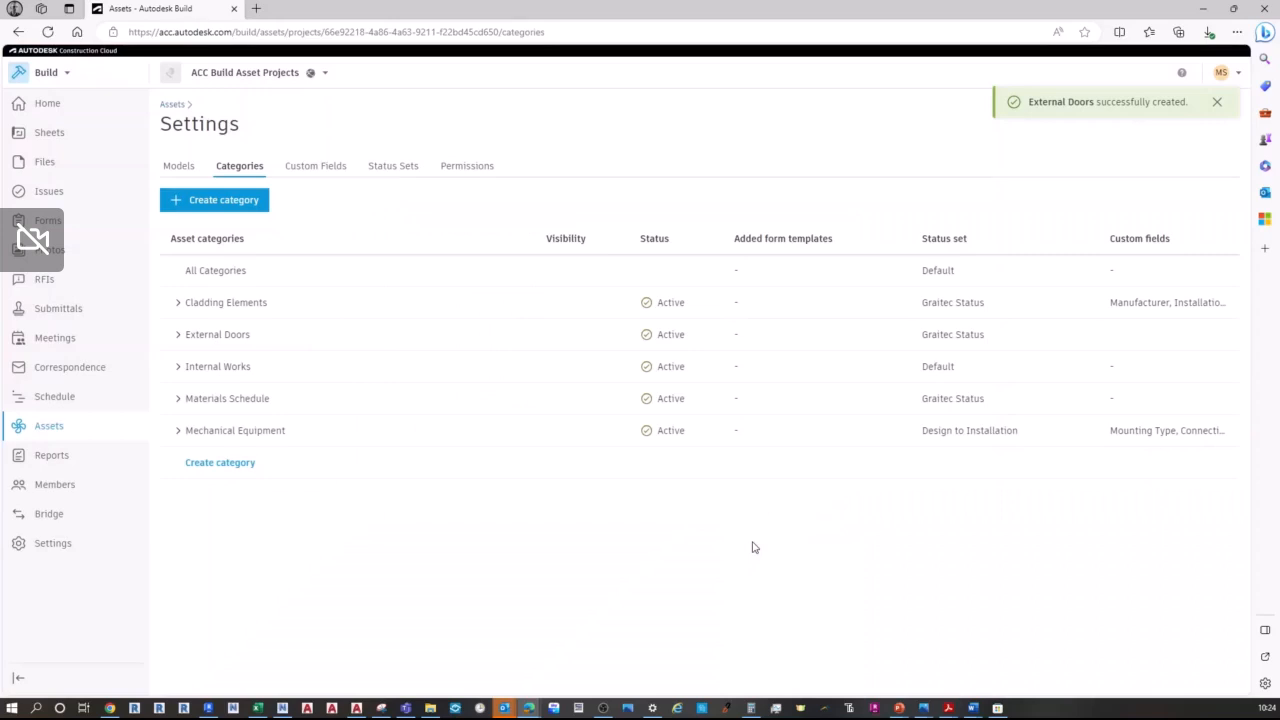
Step: Create an Ironmongery subcategory under External Doors with the Manufacturer custom field
{"action": "left_click", "coordinate": [177, 336]}
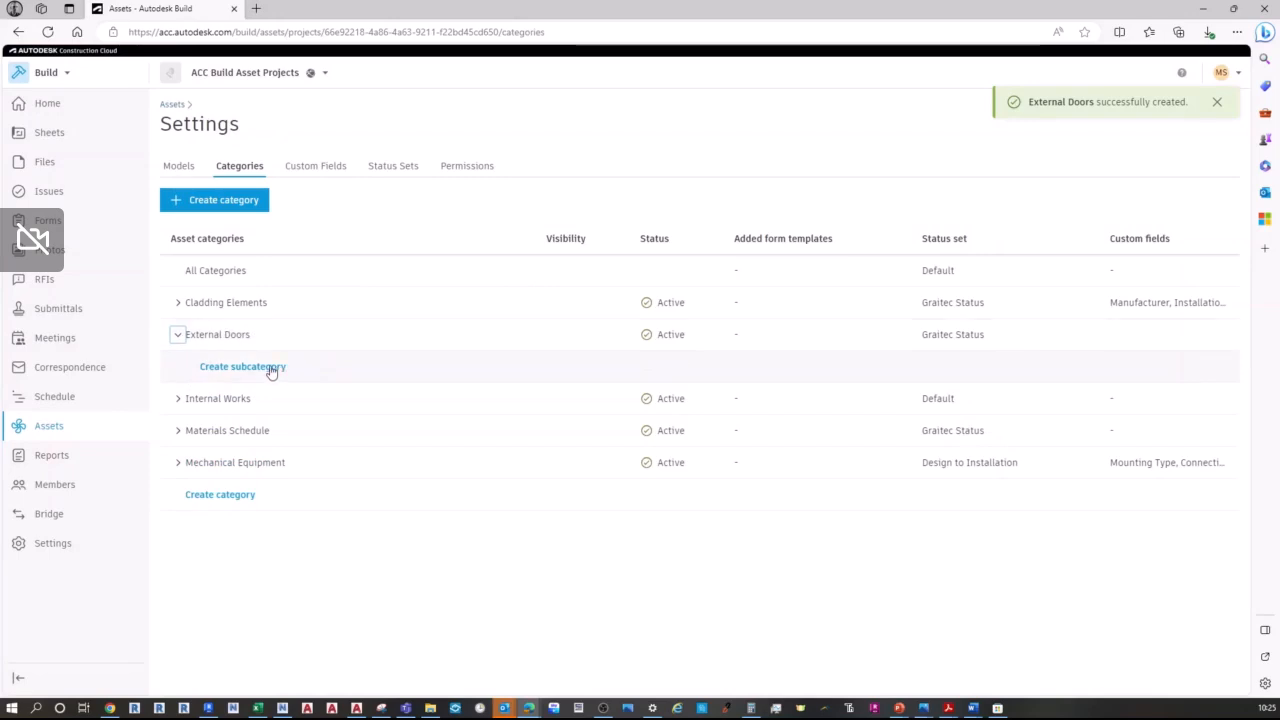
{"action": "left_click", "coordinate": [212, 369]}
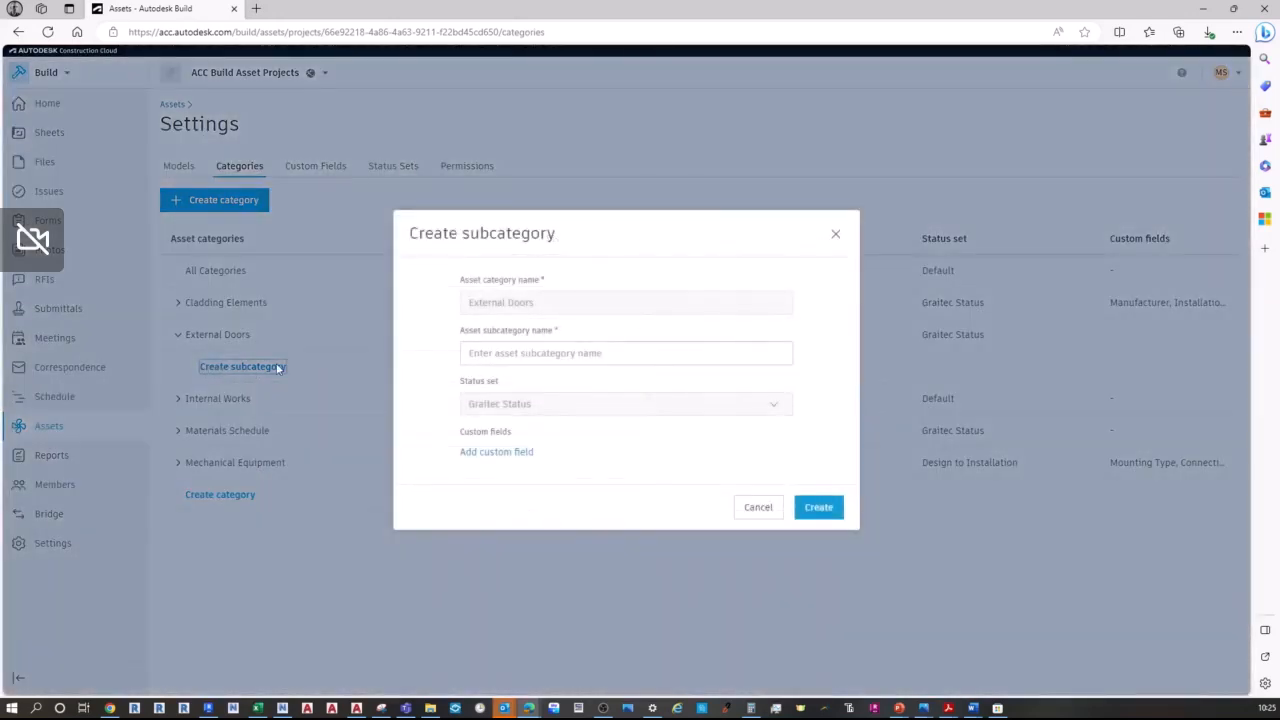
{"action": "left_click", "coordinate": [651, 350]}
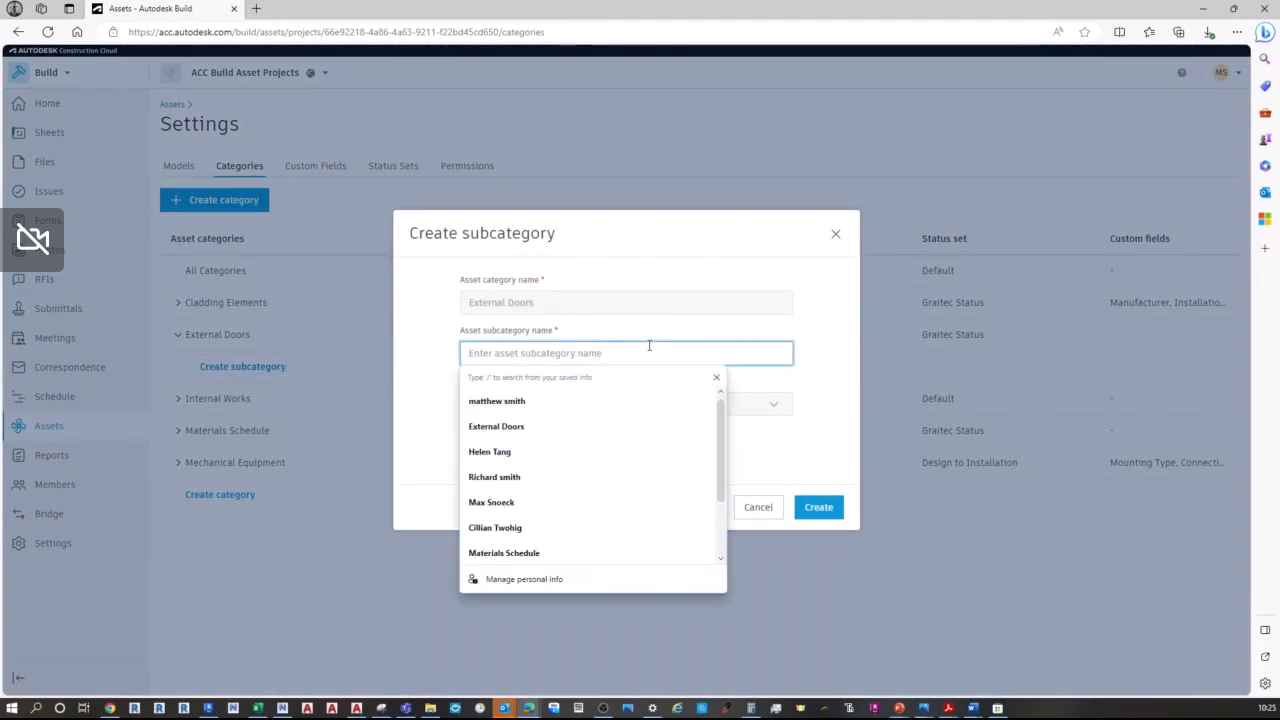
{"action": "type", "text": "Iro"}
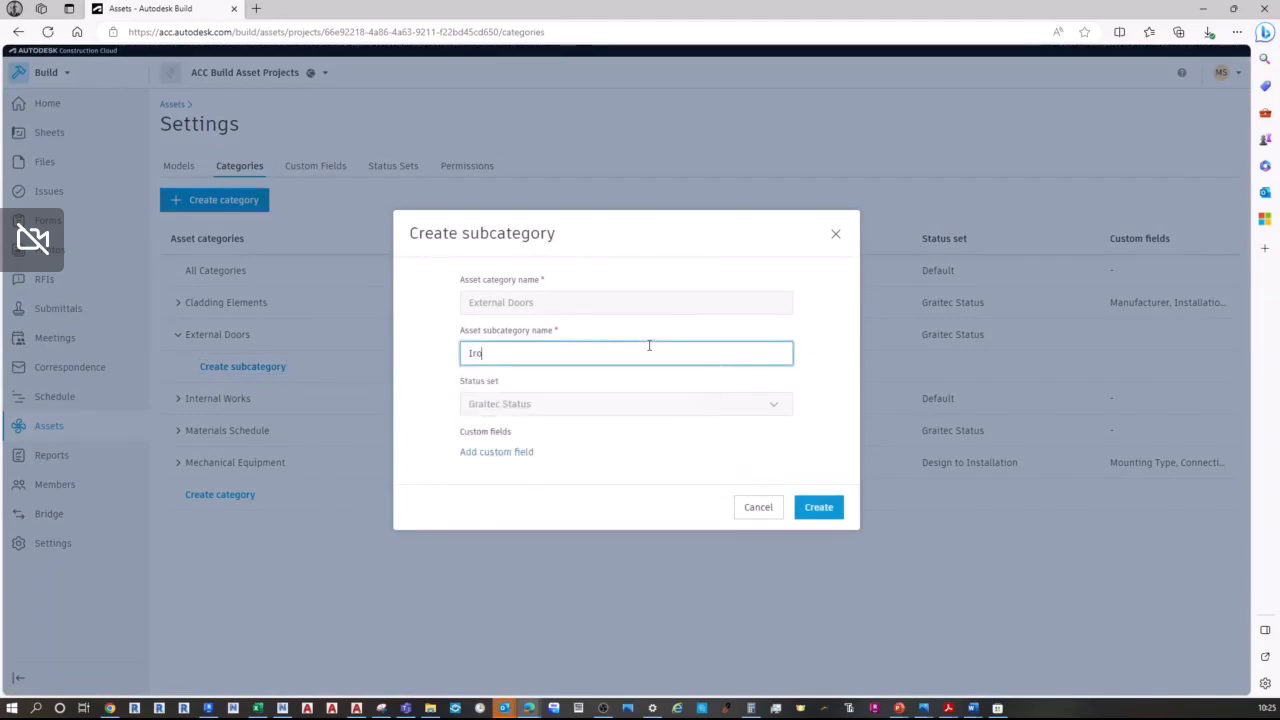
{"action": "type", "text": "nmongery"}
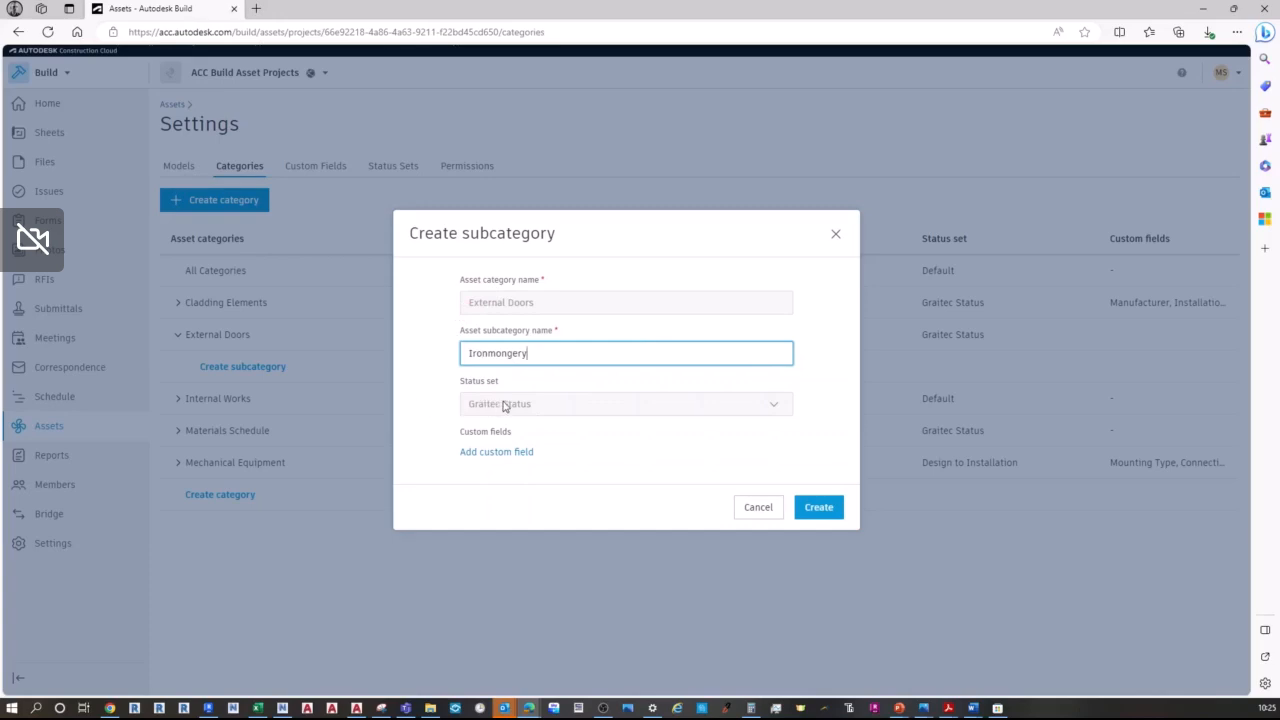
{"action": "left_click", "coordinate": [476, 455]}
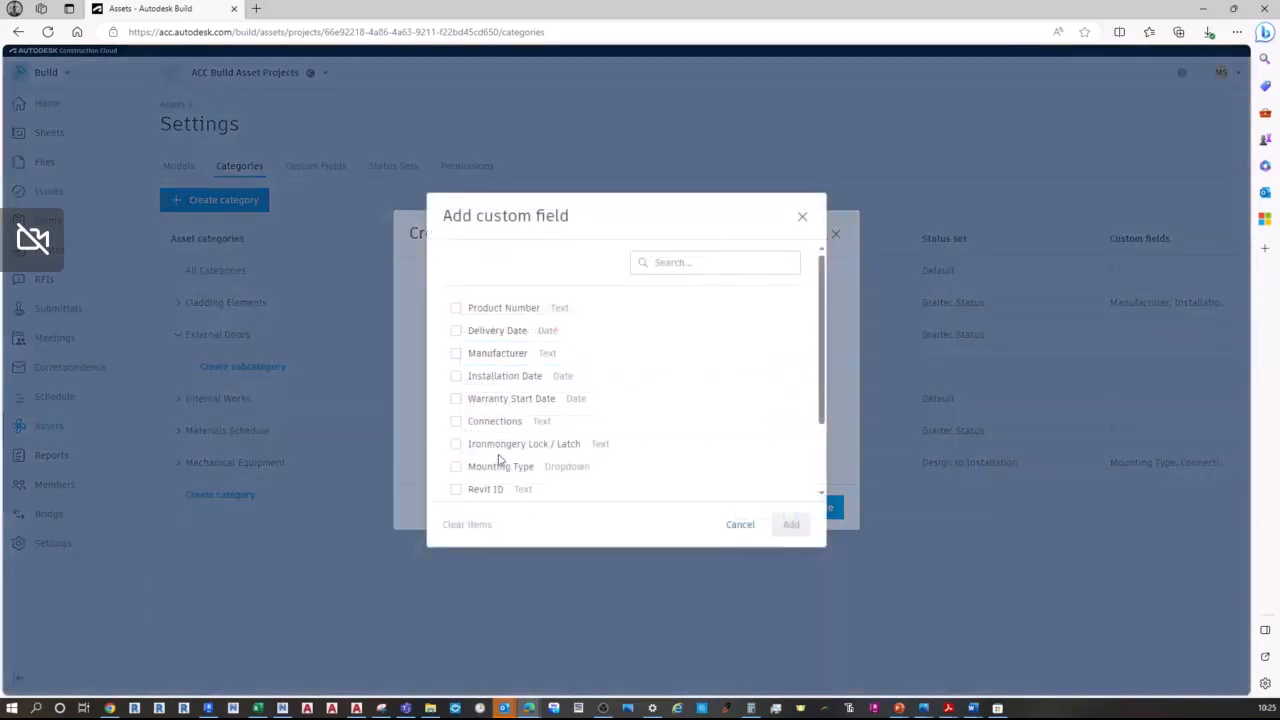
{"action": "left_click", "coordinate": [456, 357]}
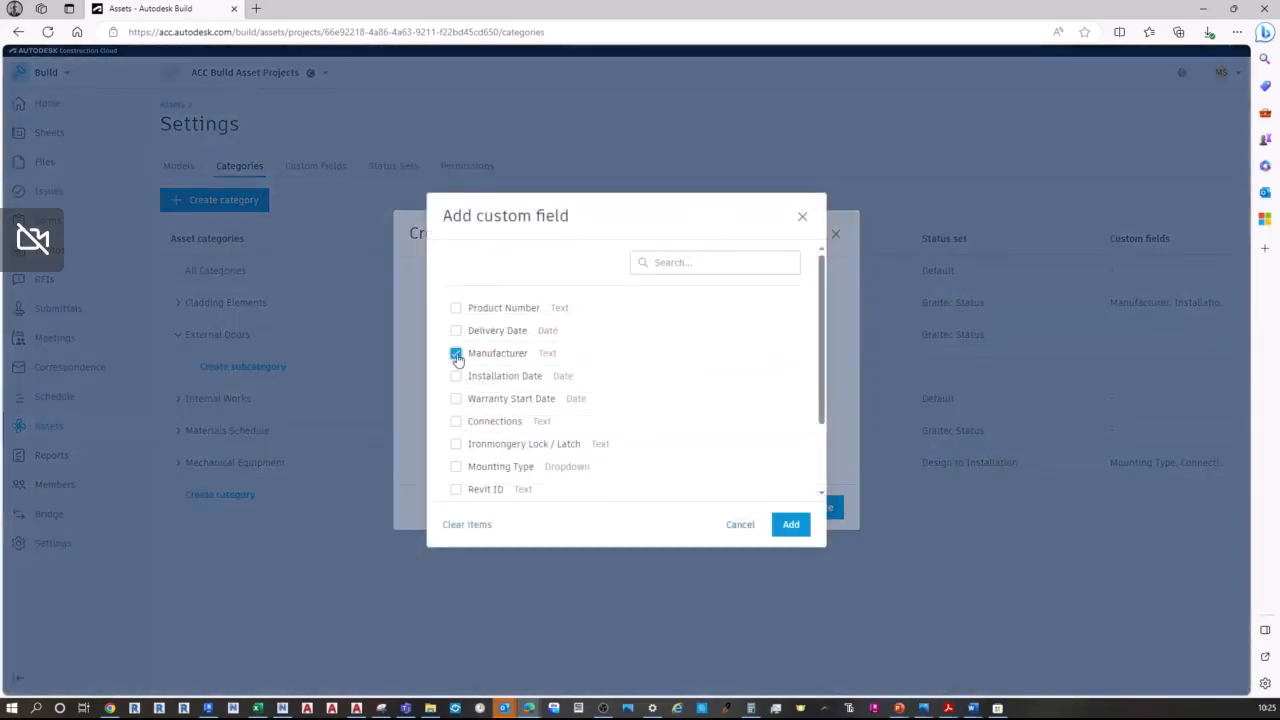
{"action": "left_click", "coordinate": [789, 524]}
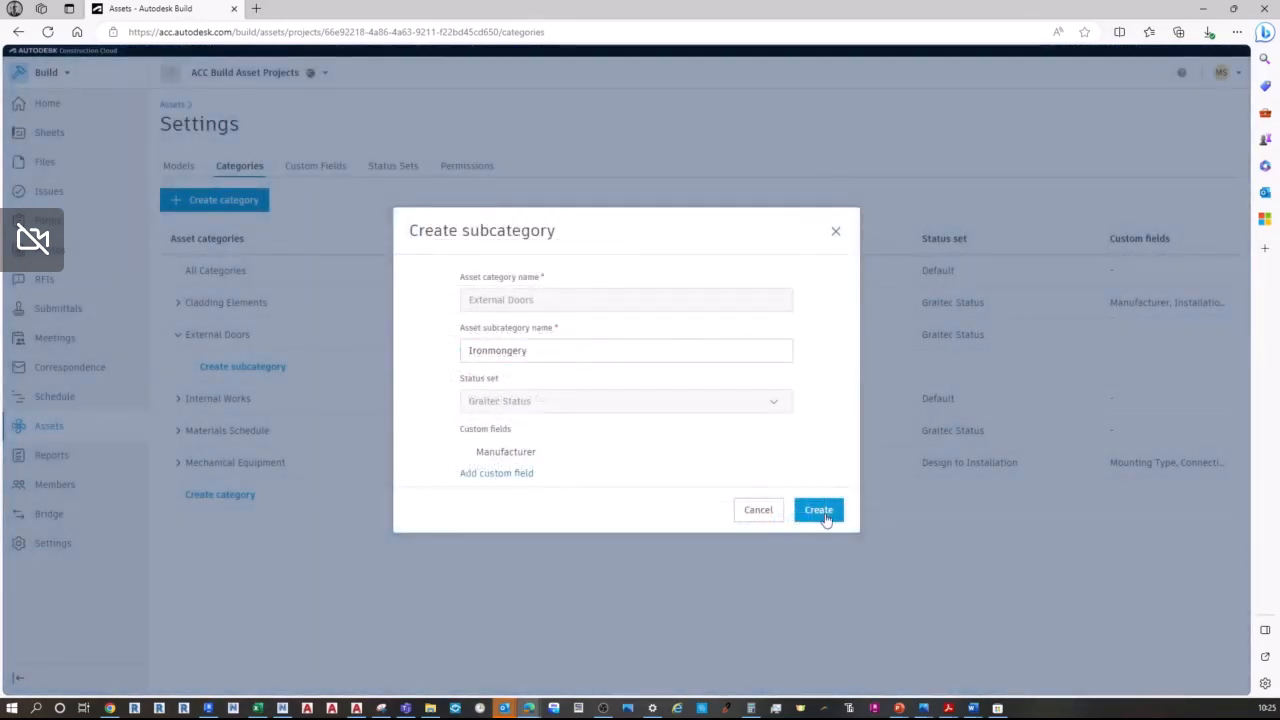
{"action": "left_click", "coordinate": [818, 512]}
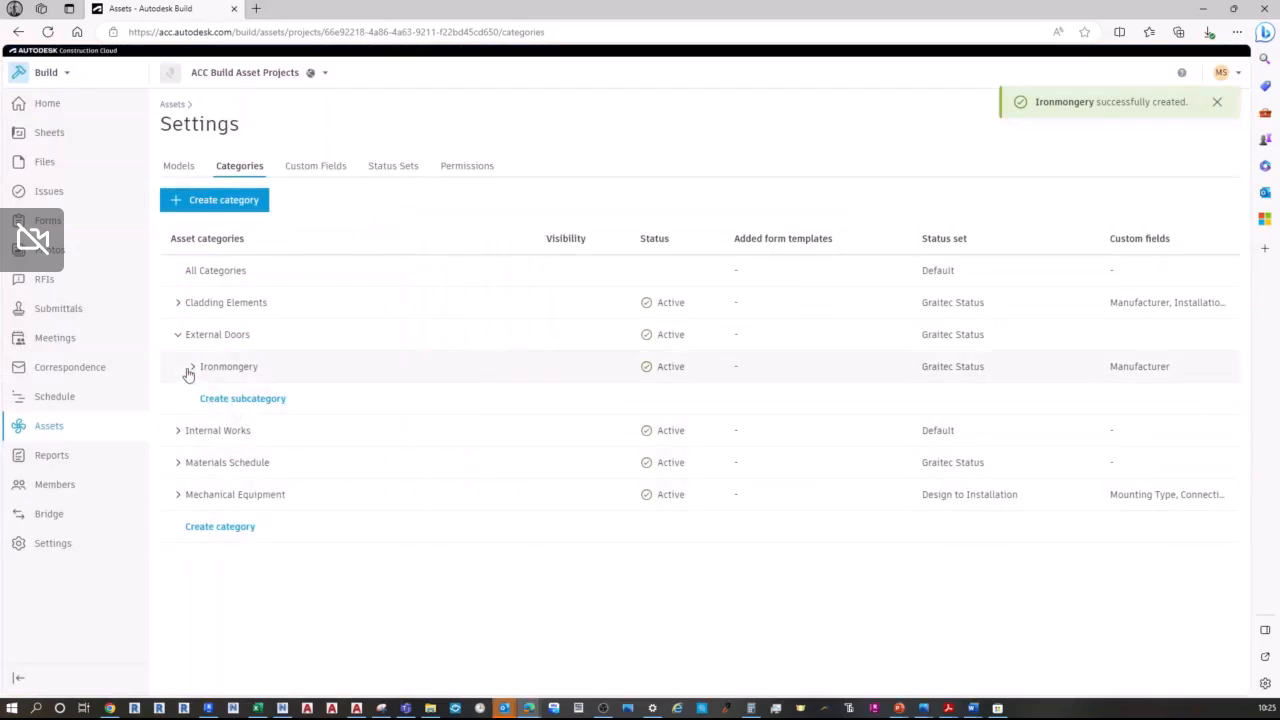
Step: Expand the Ironmongery subcategory and compare the category levels with the Category guidance and first sample row in the Excel import spreadsheet
{"action": "left_click", "coordinate": [190, 368]}
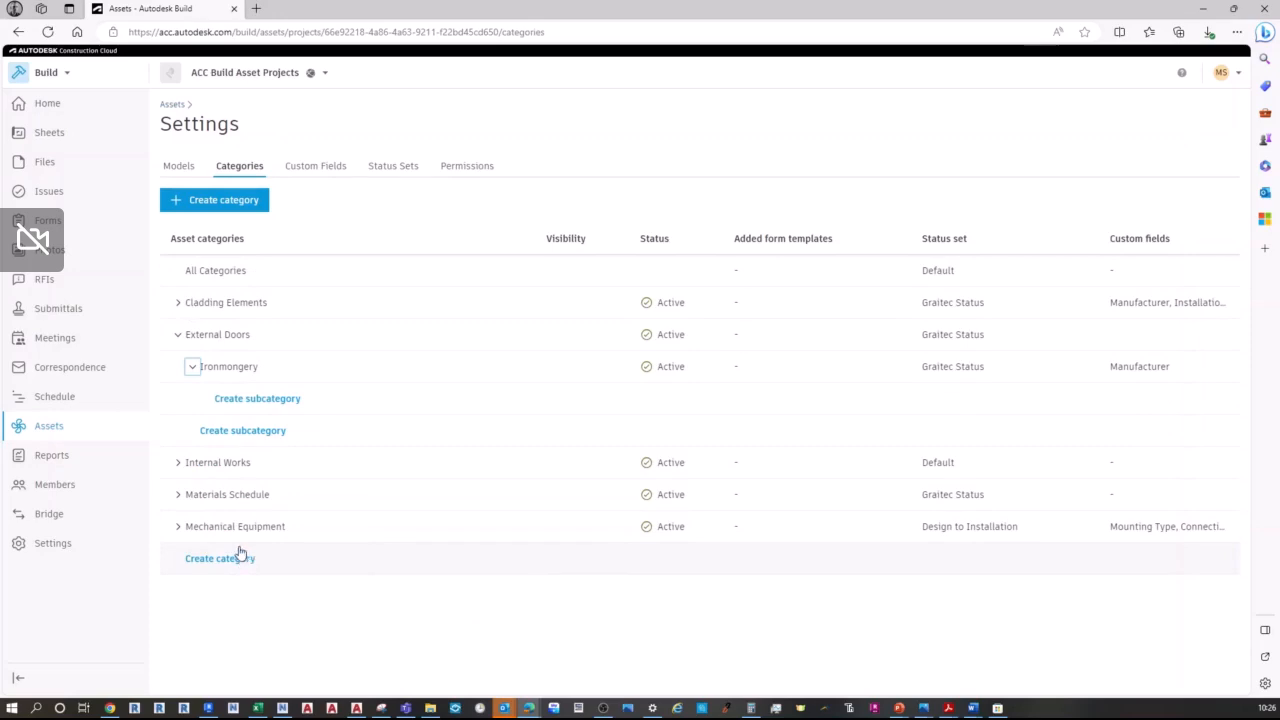
{"action": "left_click", "coordinate": [257, 708]}
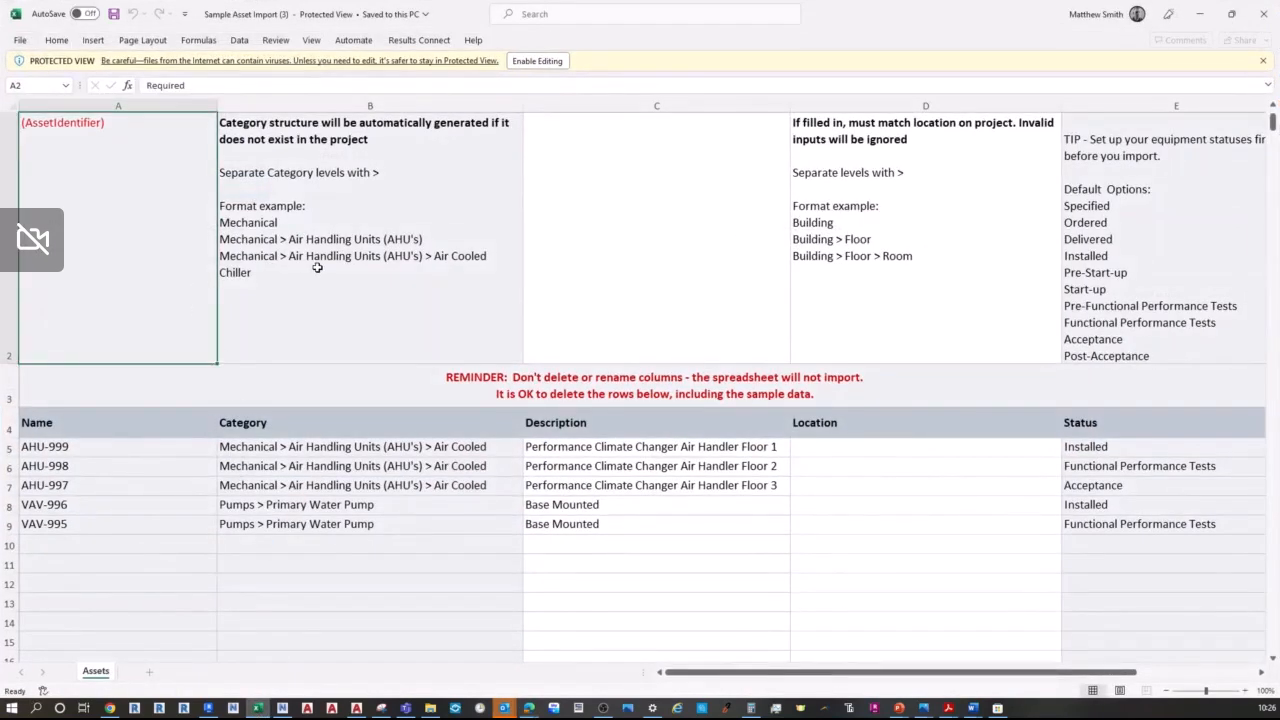
{"action": "left_click", "coordinate": [310, 206]}
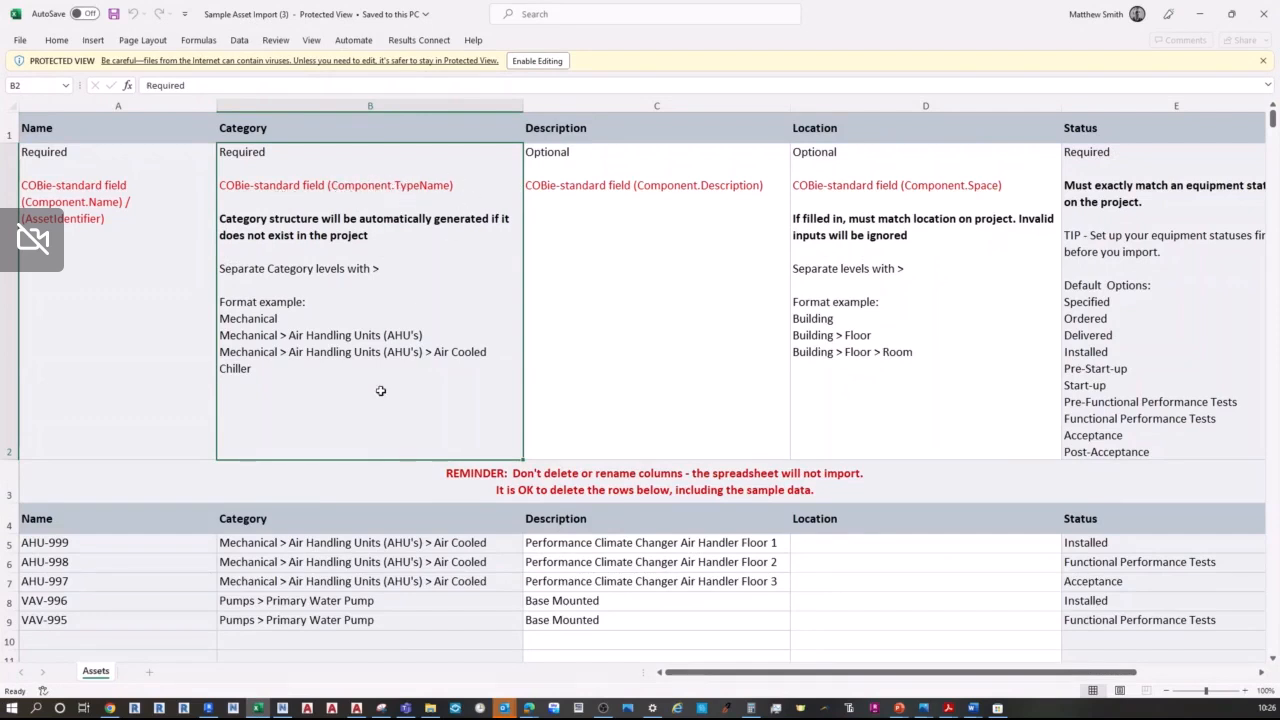
{"action": "left_click", "coordinate": [247, 545]}
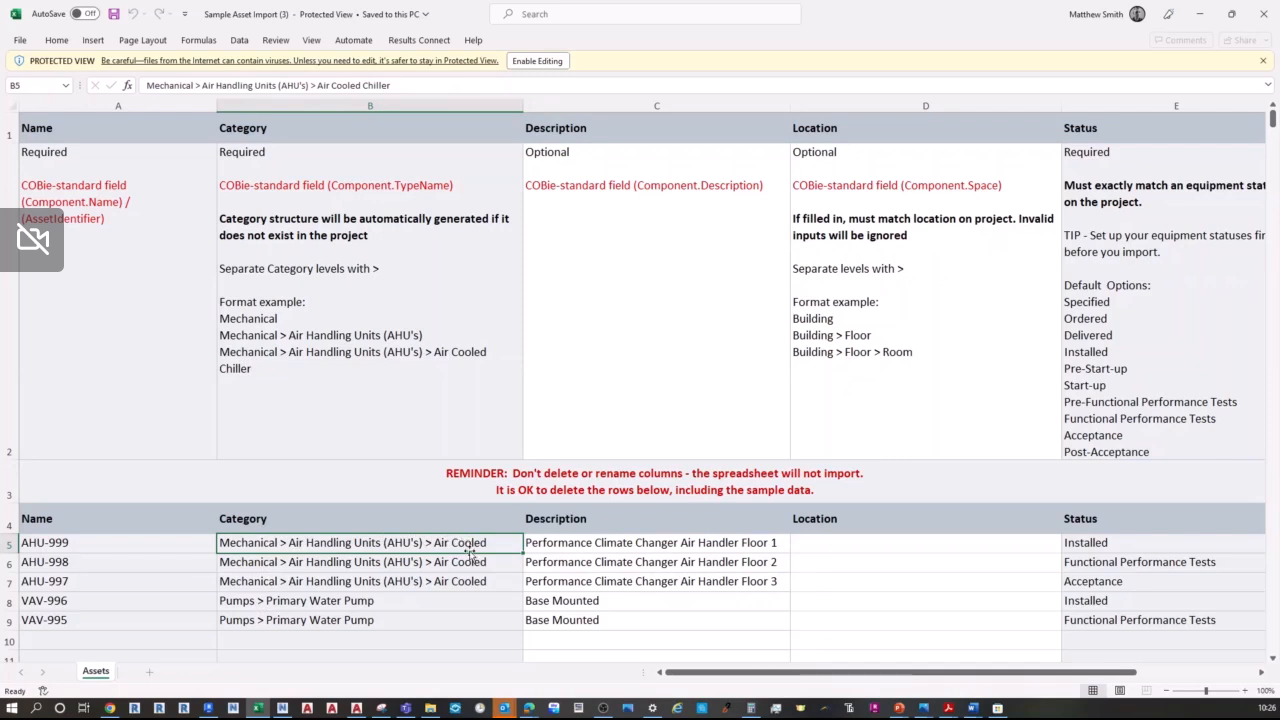
{"action": "left_click", "coordinate": [529, 710]}
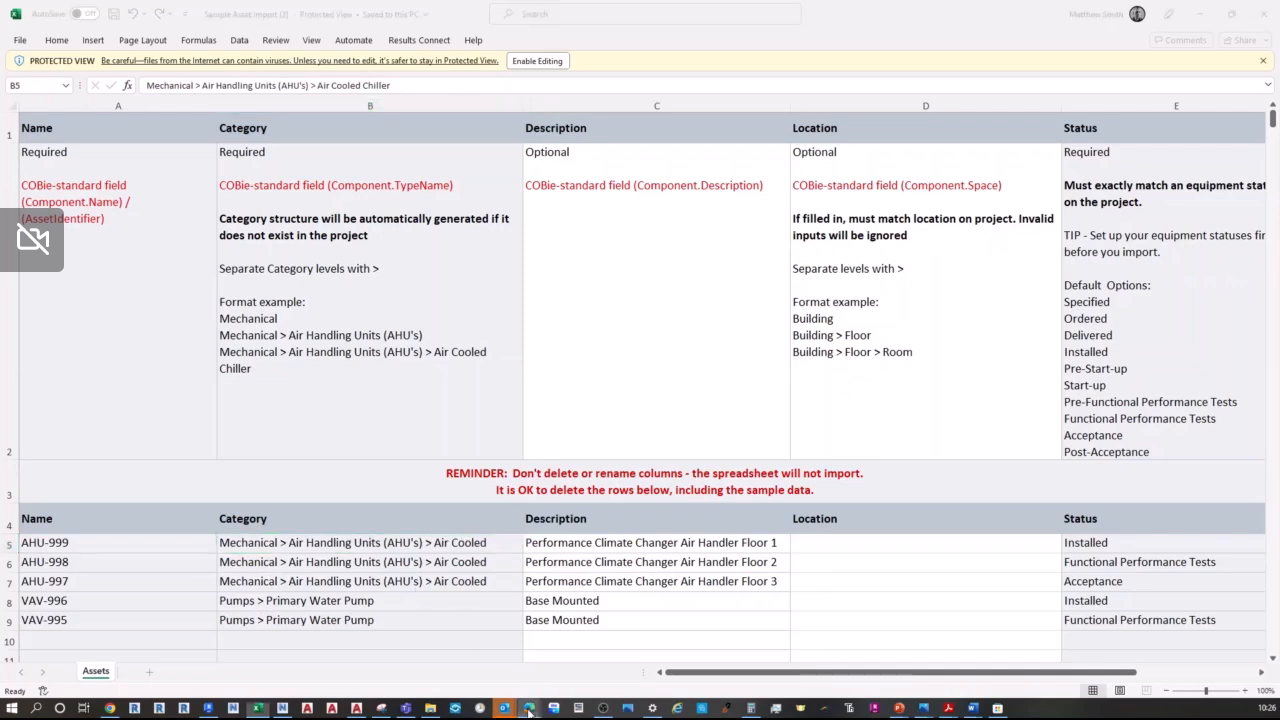
Step: Switch back to Autodesk Build, open the asset status set settings, and examine the statuses in the Default set
{"action": "left_click", "coordinate": [612, 641]}
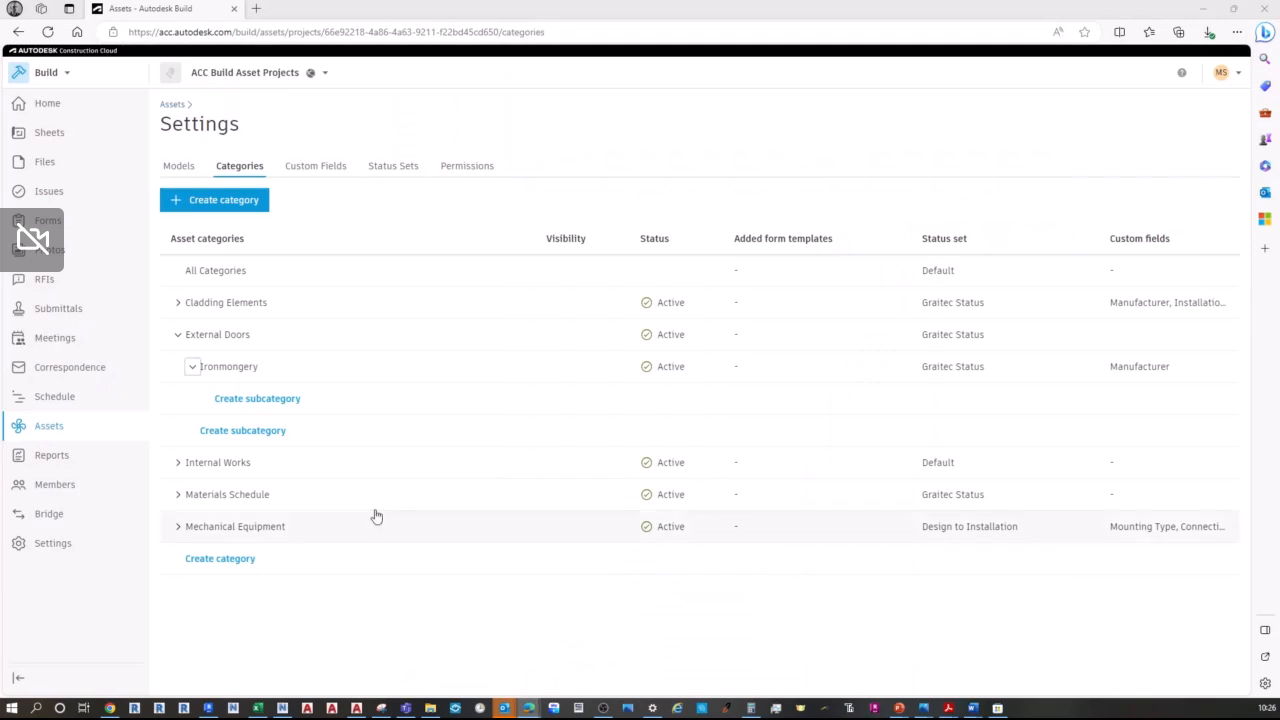
{"action": "left_click", "coordinate": [193, 367]}
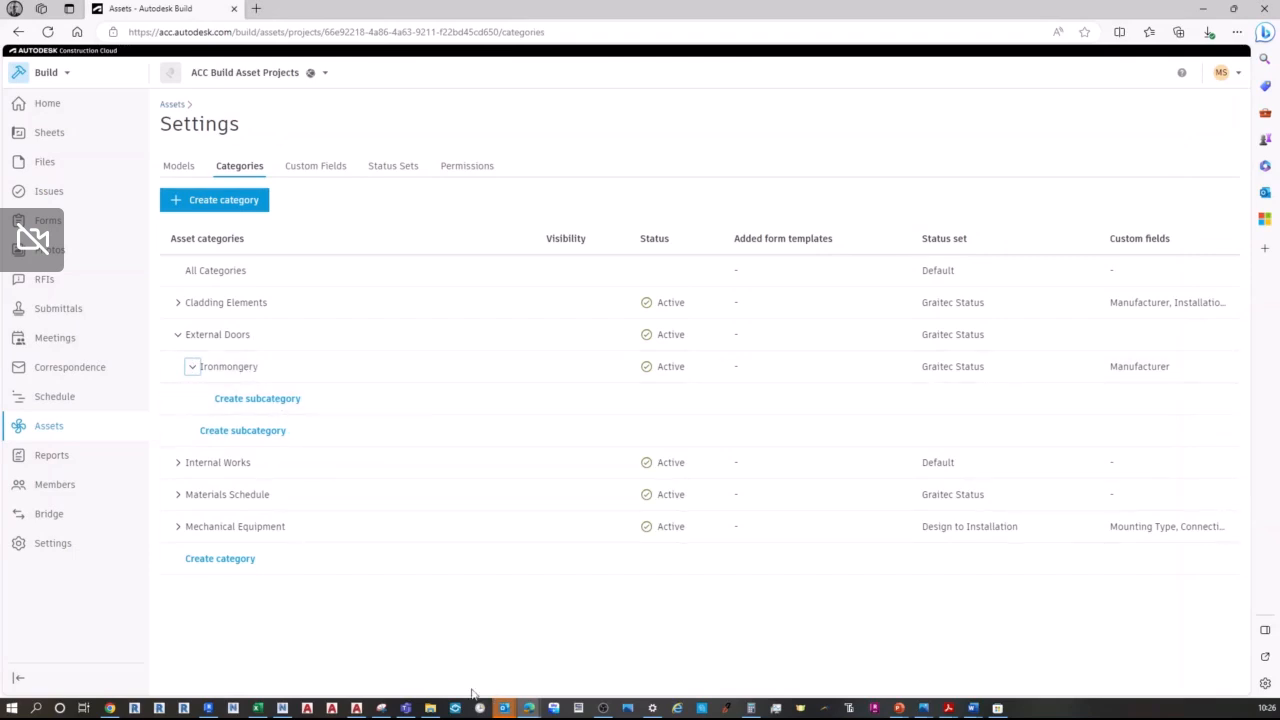
{"action": "left_click", "coordinate": [259, 708]}
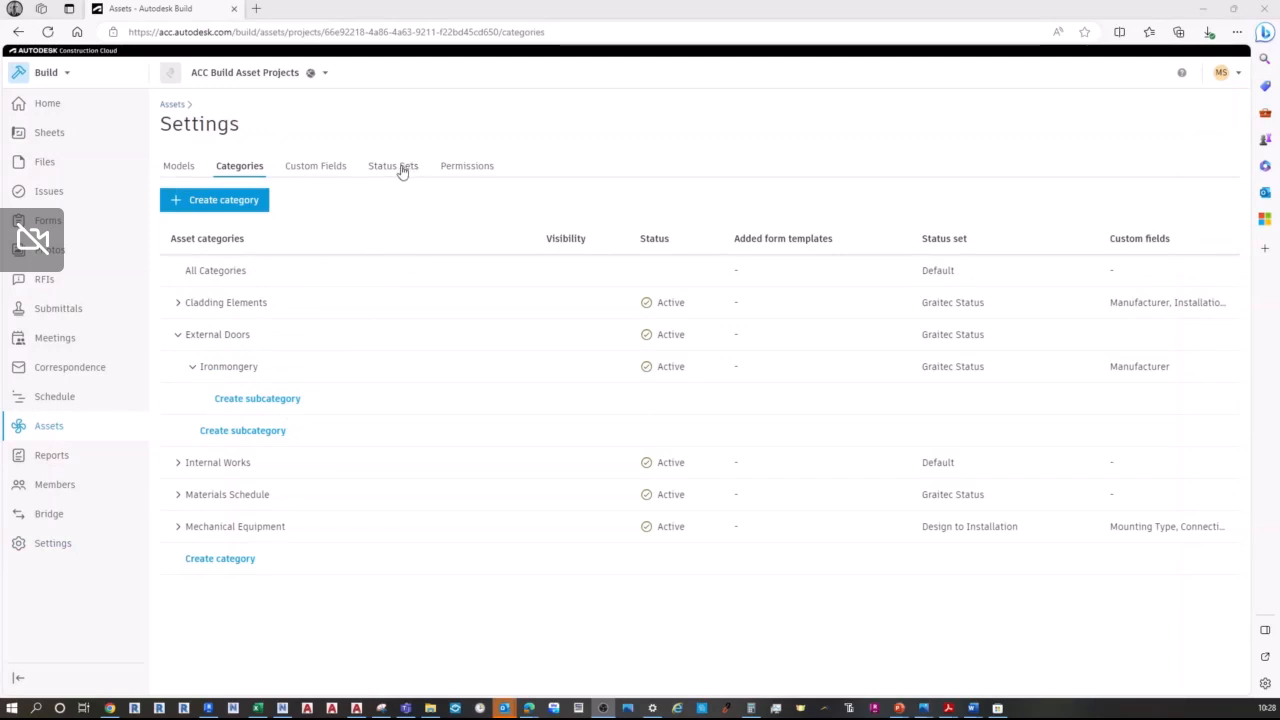
{"action": "left_click", "coordinate": [173, 104]}
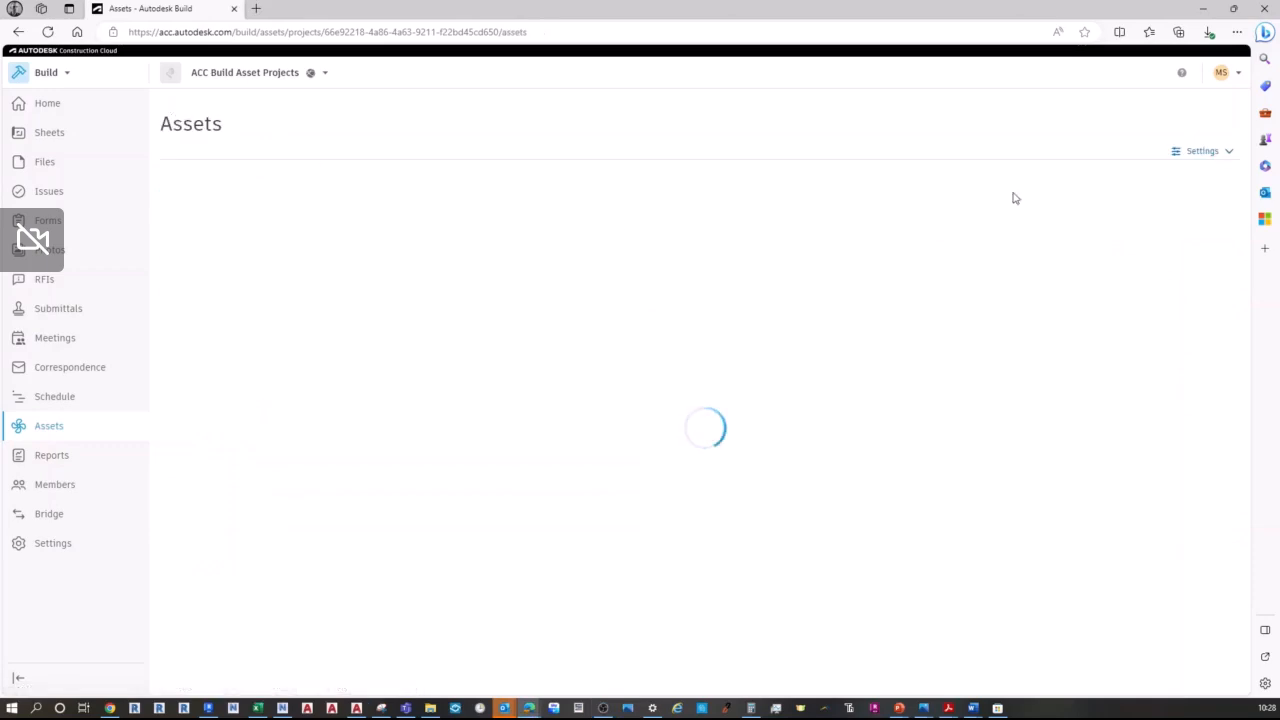
{"action": "left_click", "coordinate": [1205, 151]}
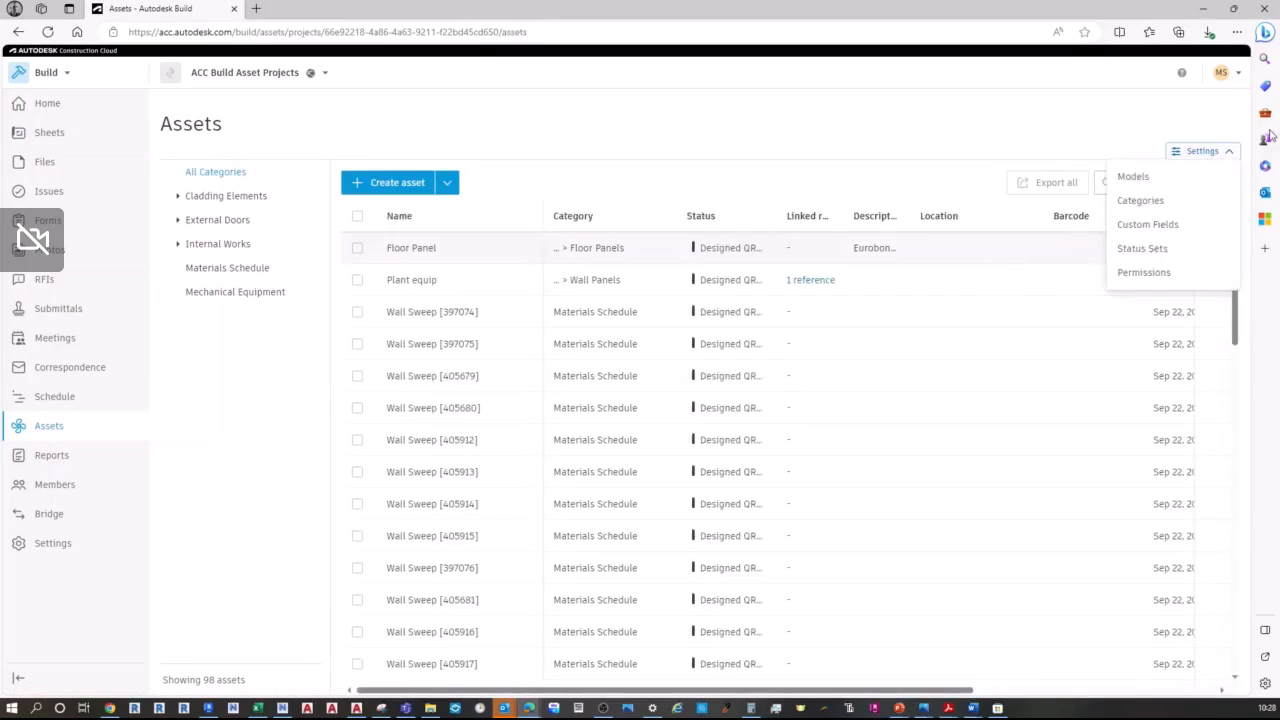
{"action": "left_click", "coordinate": [1142, 250]}
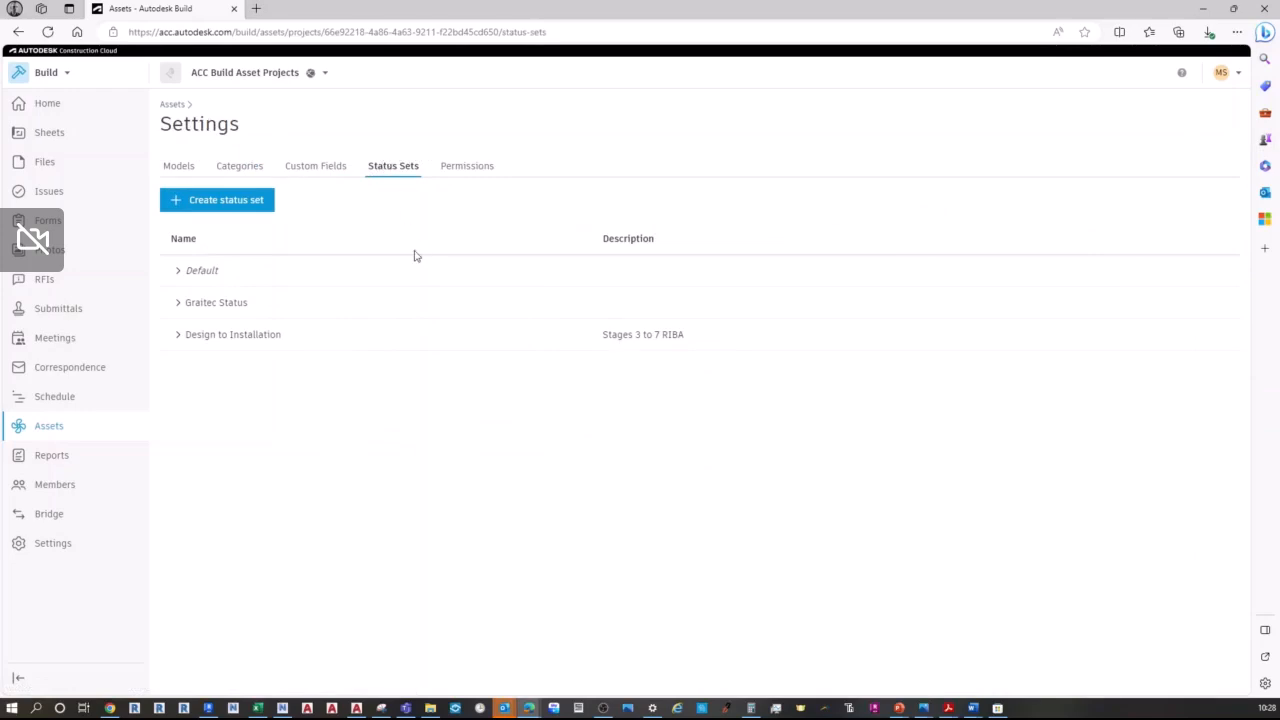
{"action": "left_click", "coordinate": [175, 272]}
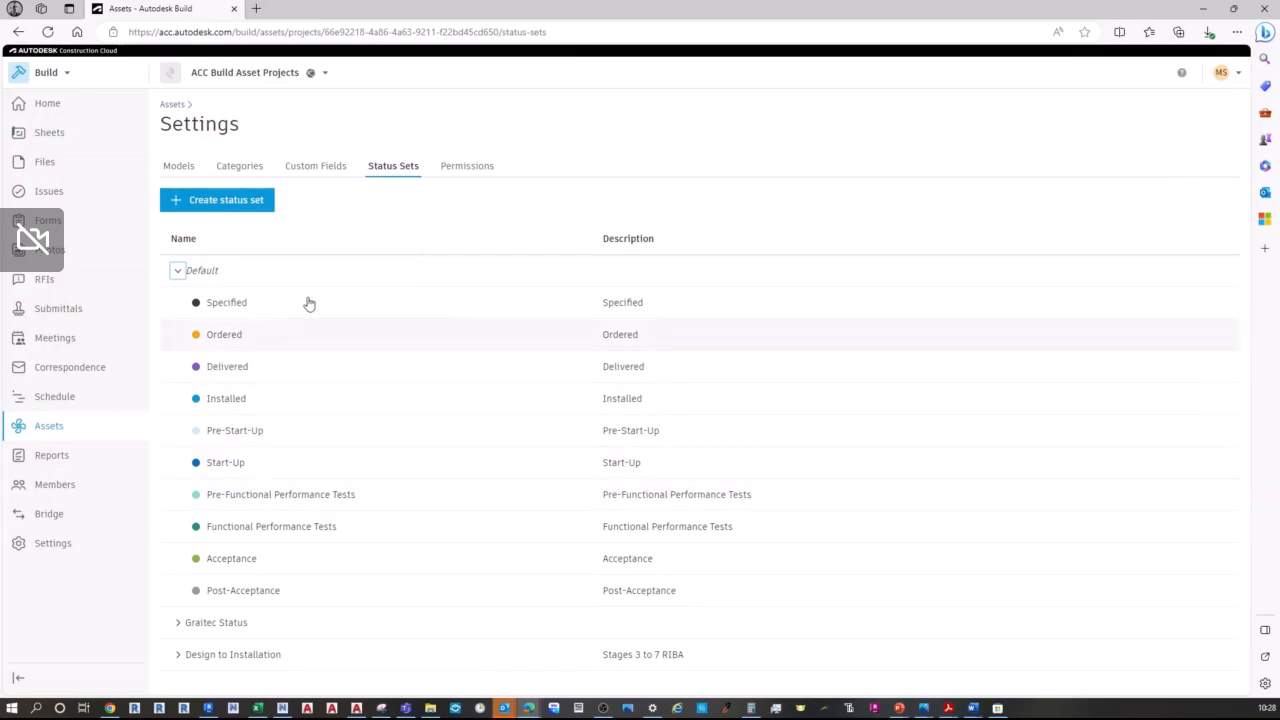
Step: Start a new status set named Construction Status Set with the description "Assets for the On site construction" and proceed to adding statuses
{"action": "left_click", "coordinate": [192, 207]}
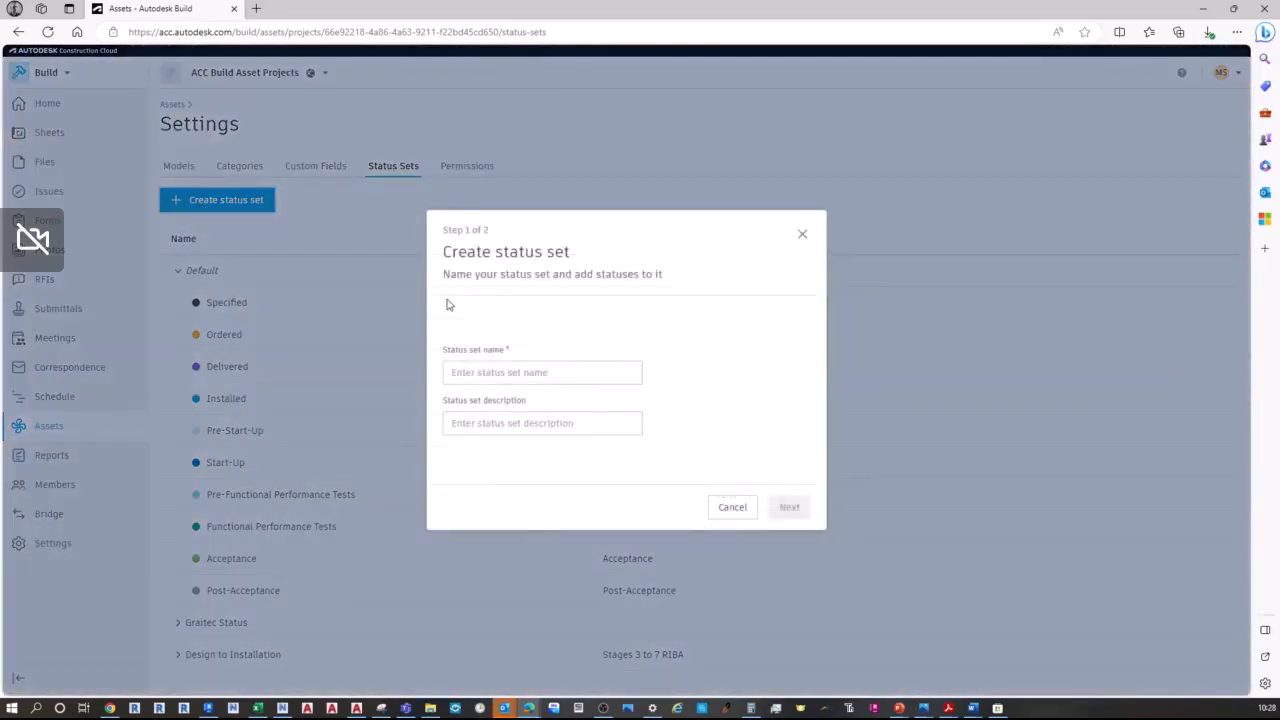
{"action": "left_click", "coordinate": [482, 374]}
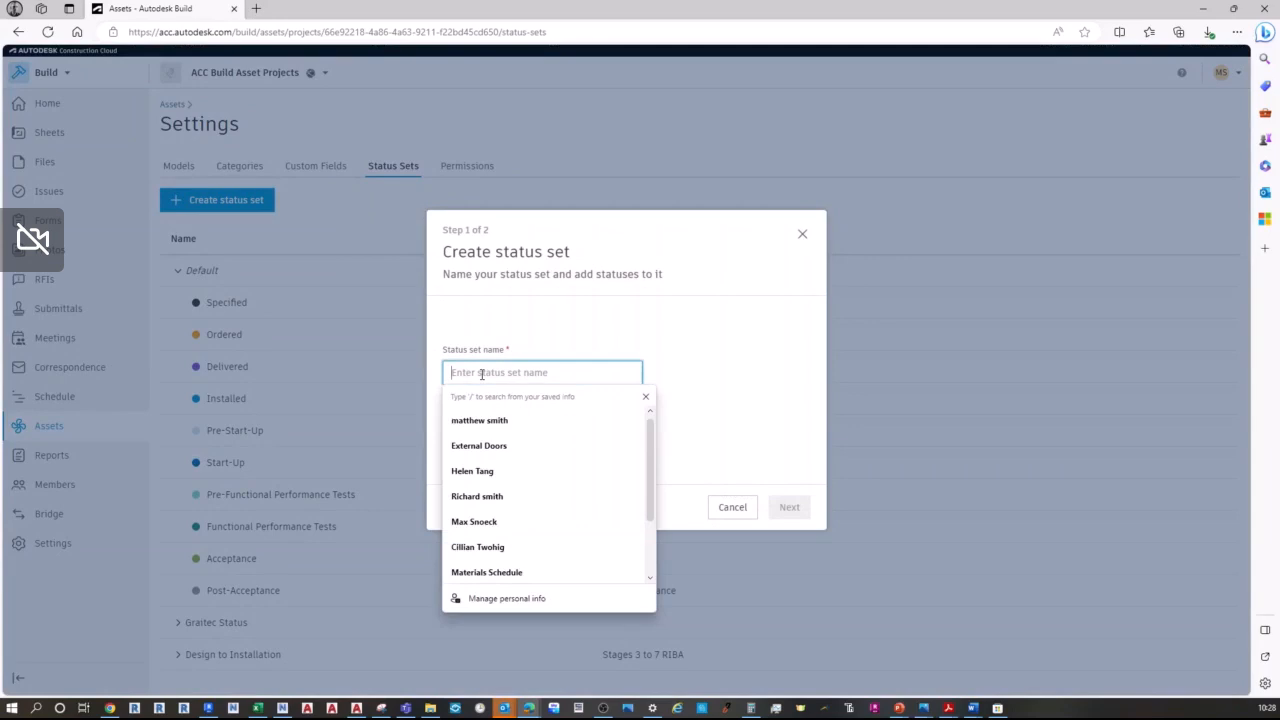
{"action": "type", "text": "Construction Status Set"}
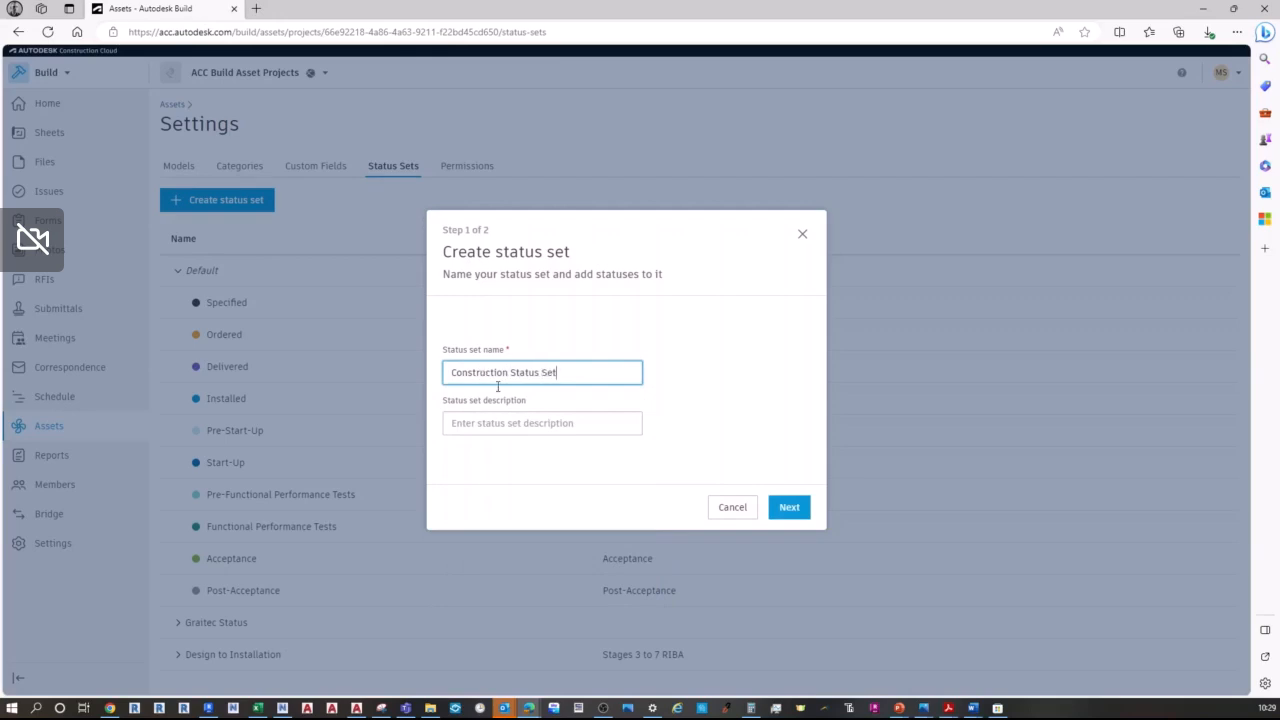
{"action": "left_click", "coordinate": [523, 425]}
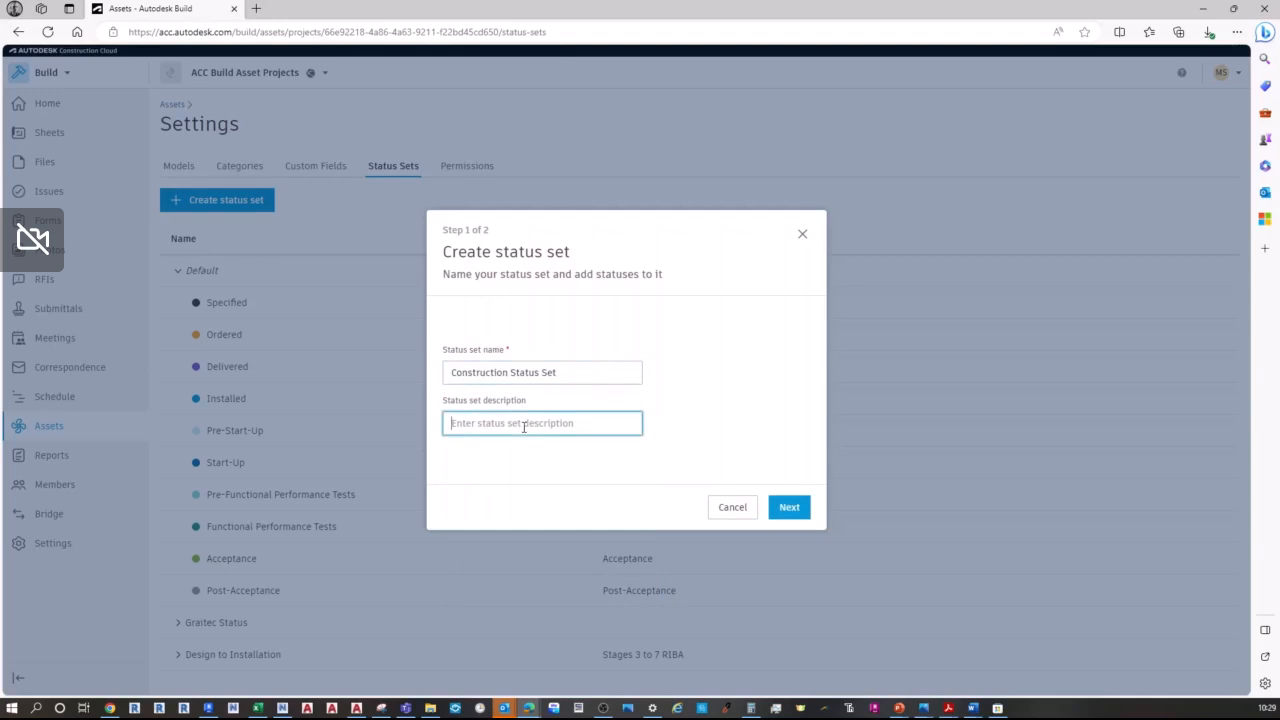
{"action": "type", "text": "Assets"}
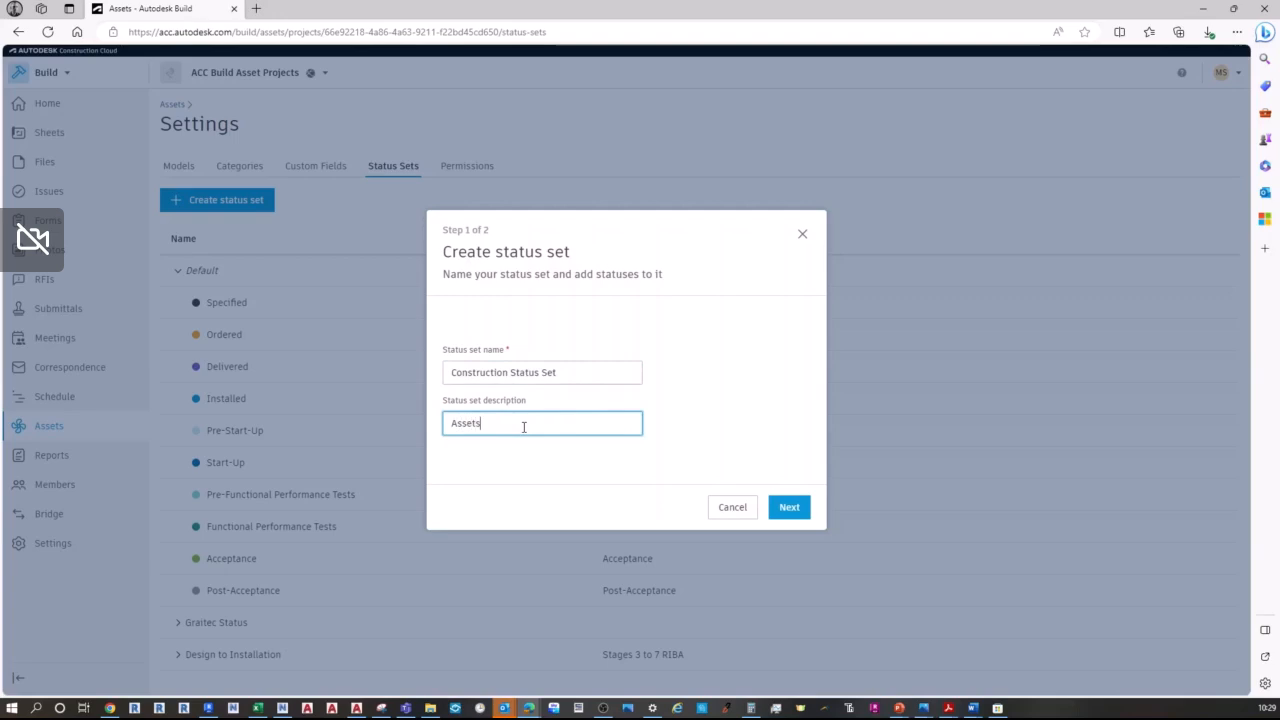
{"action": "type", "text": " ofr the On site construction"}
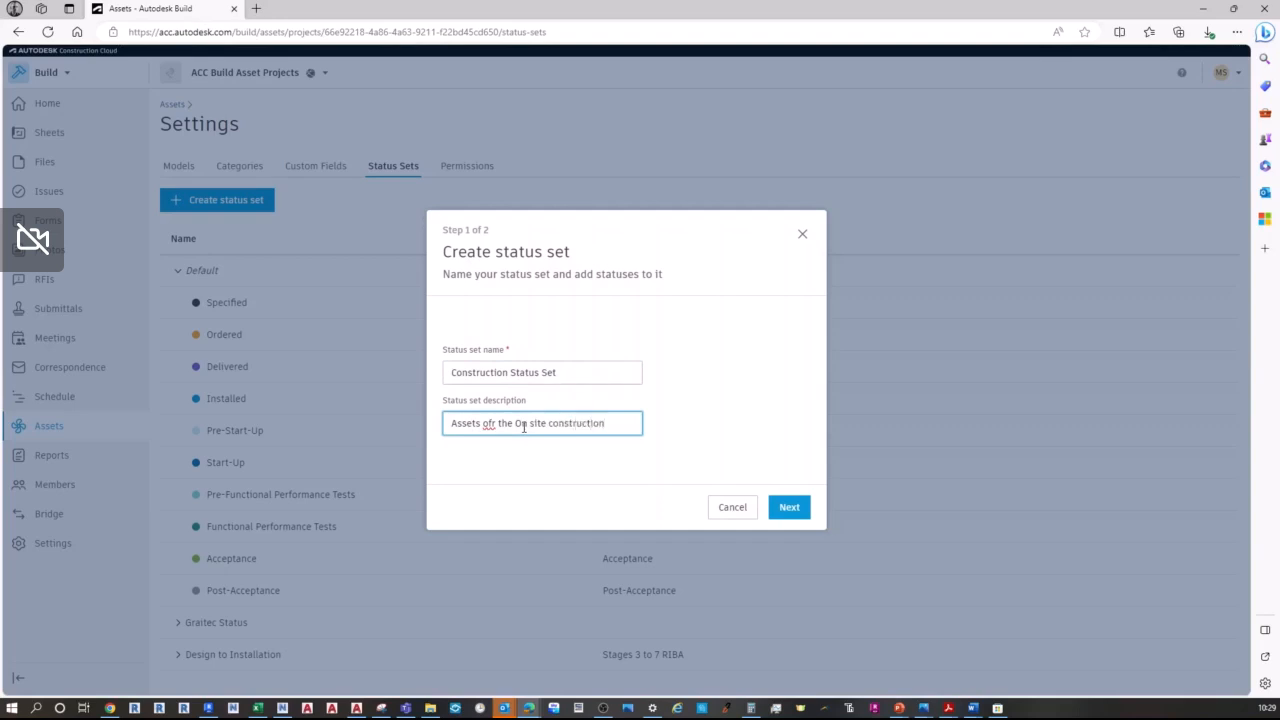
{"action": "right_click", "coordinate": [490, 424]}
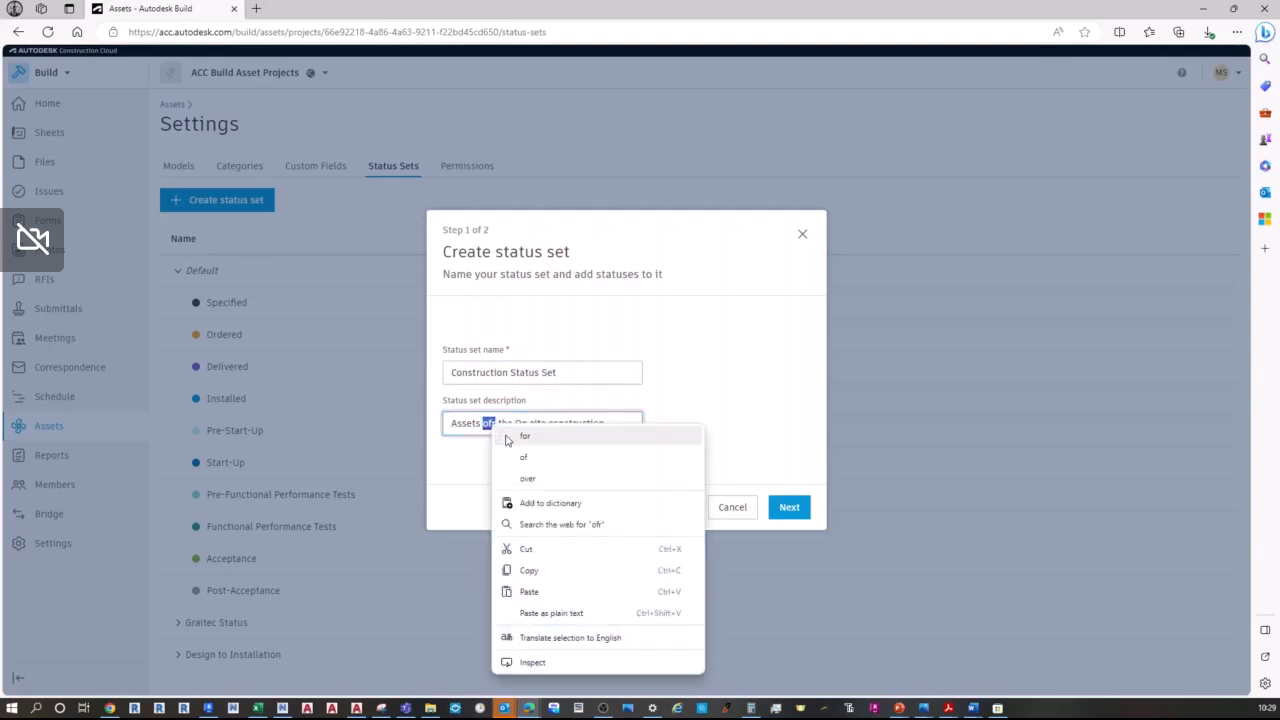
{"action": "left_click", "coordinate": [528, 438]}
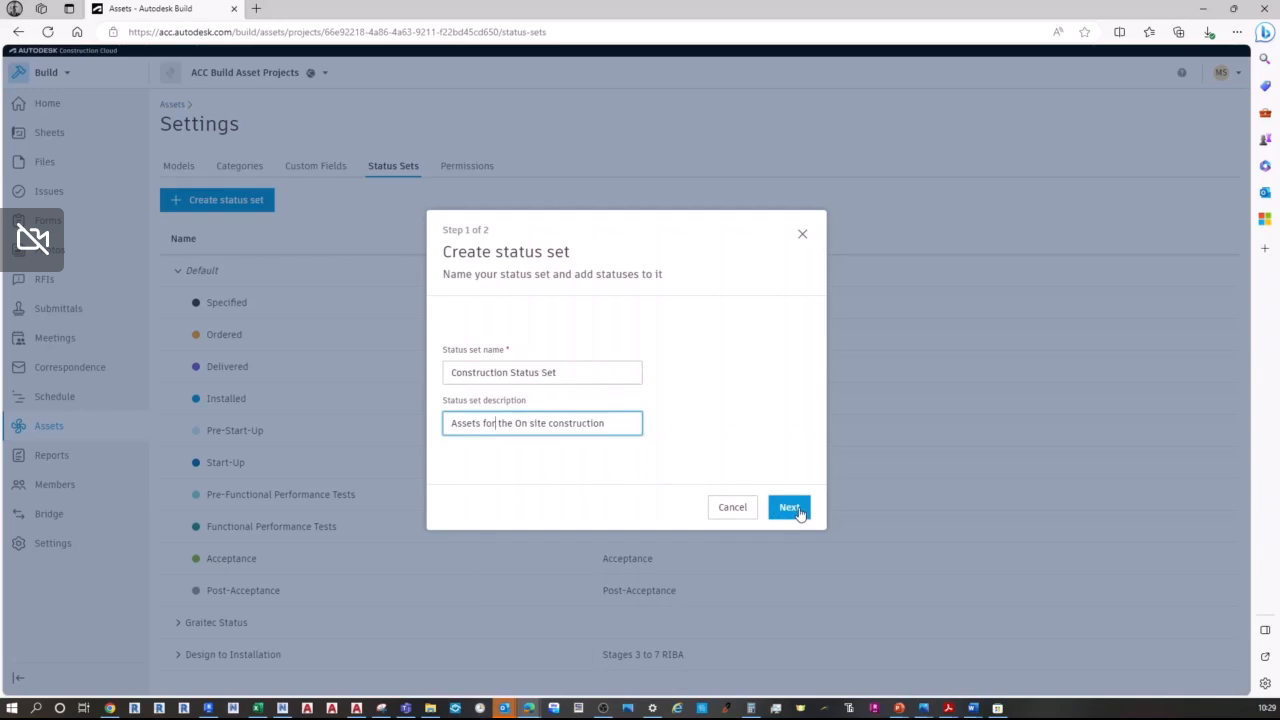
{"action": "left_click", "coordinate": [789, 508]}
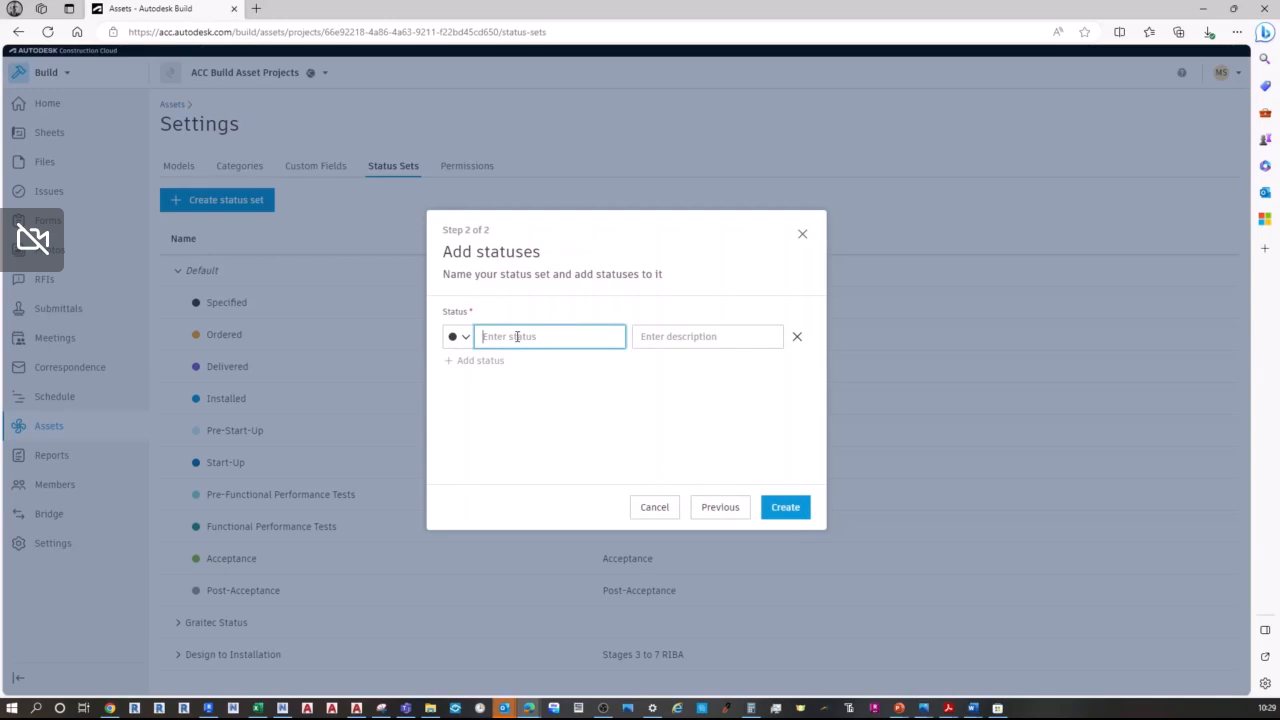
Step: Define the first status as Design with the description "Stage 4 Tender Design" and a dark red colour
{"action": "type", "text": "Design"}
{"action": "left_click", "coordinate": [672, 336]}
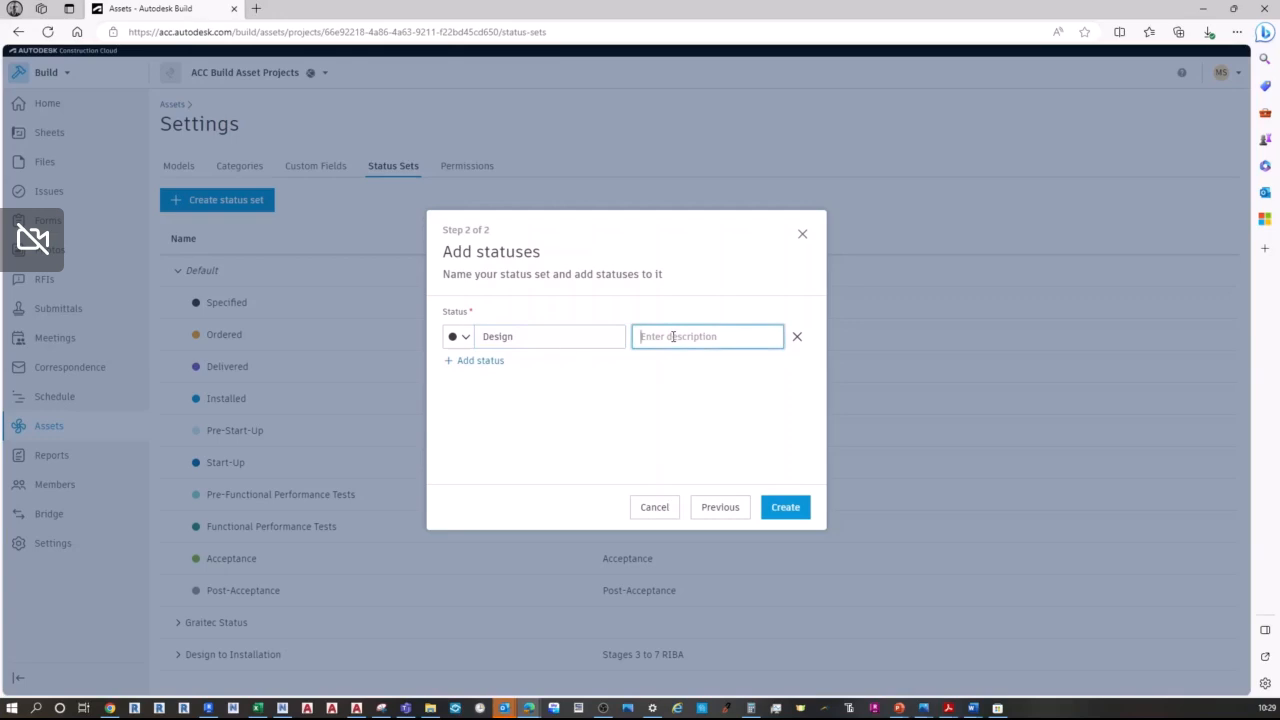
{"action": "type", "text": "Stage 4 Tender Design"}
{"action": "left_click", "coordinate": [460, 339]}
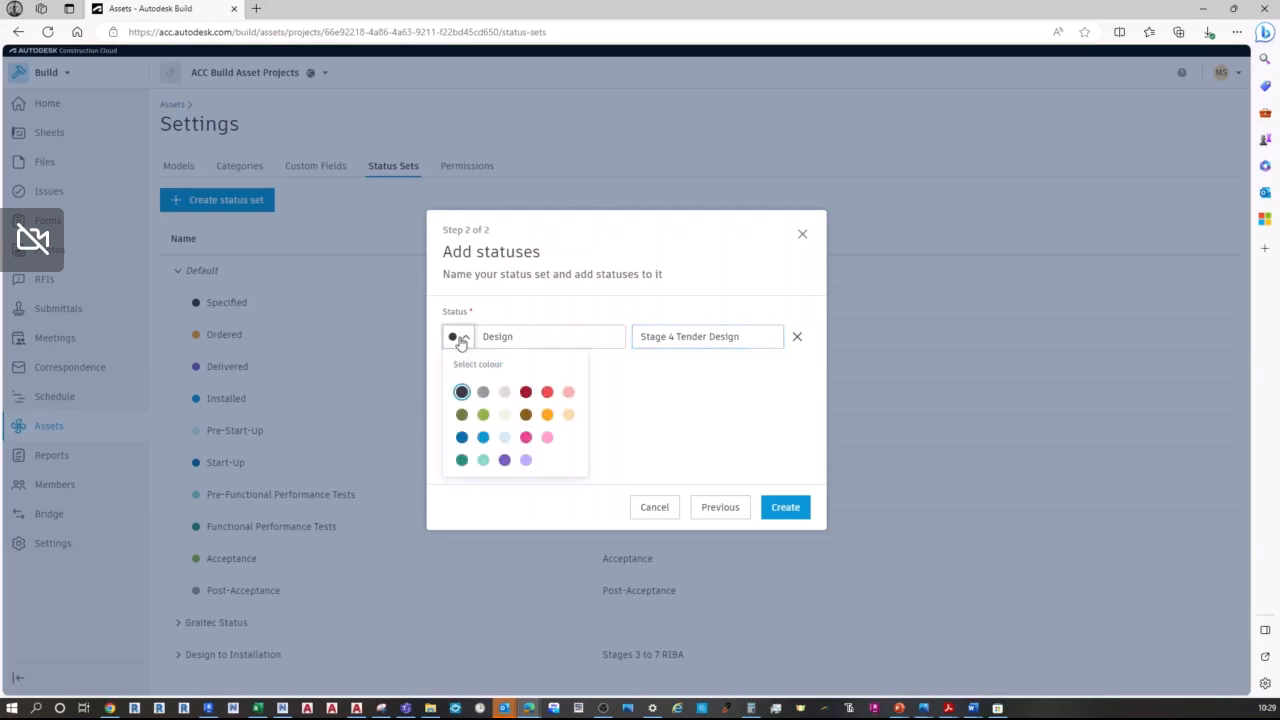
{"action": "left_click", "coordinate": [526, 391]}
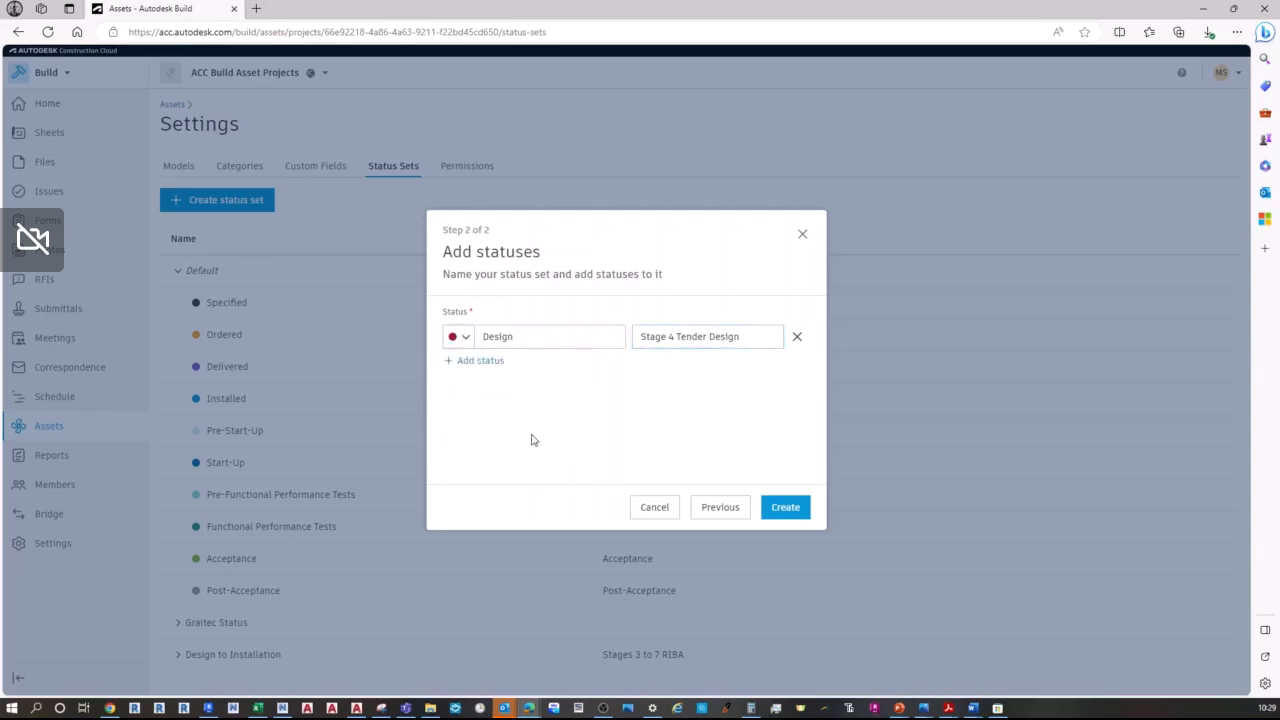
Step: Add a Review status with the description "Stage 4 Tenders Review by all Sub Contractors", correcting the misspelled word
{"action": "left_click", "coordinate": [470, 363]}
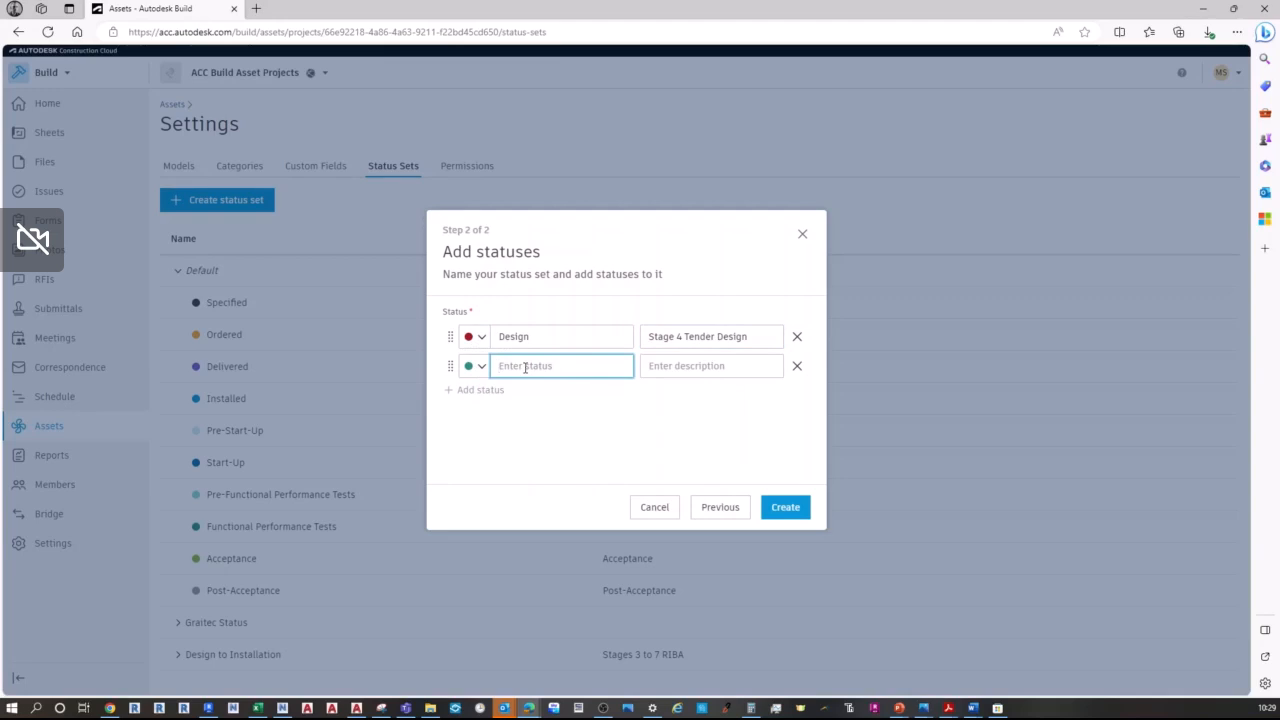
{"action": "type", "text": "Review"}
{"action": "left_click", "coordinate": [738, 370]}
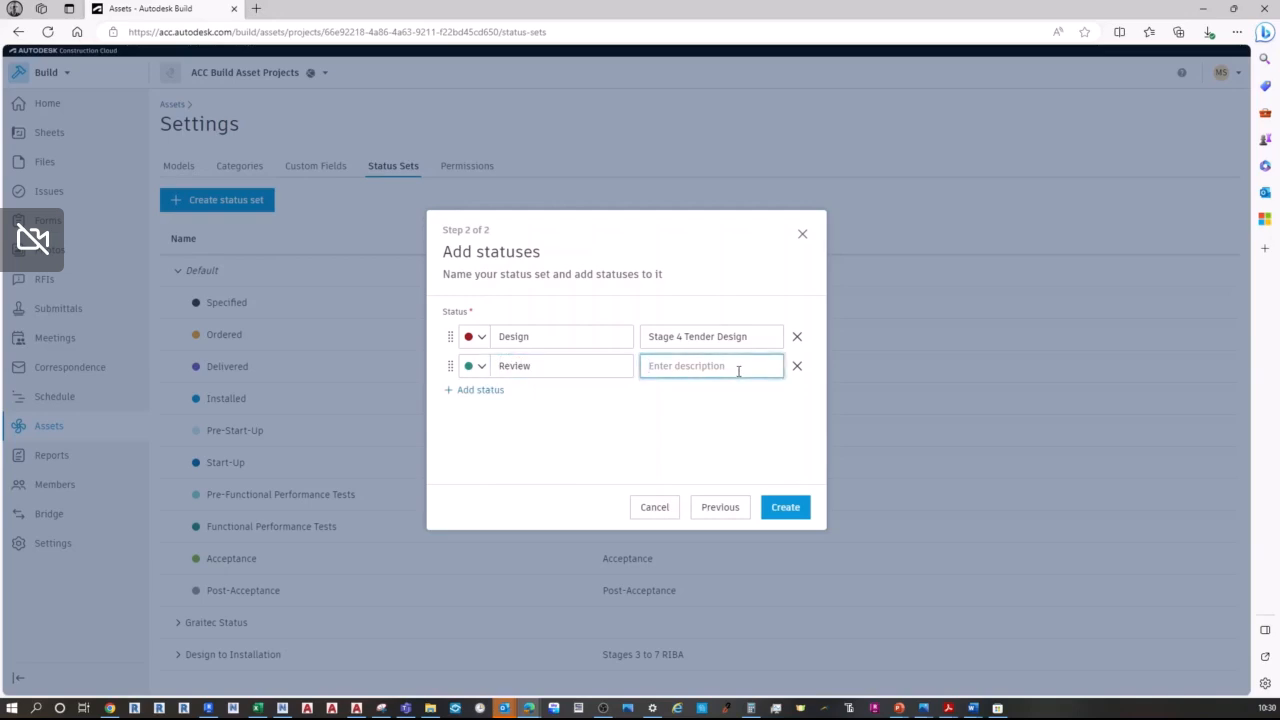
{"action": "type", "text": "Stag"}
{"action": "type", "text": "e 4 TEdner Revi"}
{"action": "type", "text": "ew by all"}
{"action": "type", "text": " Su"}
{"action": "type", "text": "b Con"}
{"action": "type", "text": "tractors"}
{"action": "left_click_drag", "start_coordinate": [720, 366], "coordinate": [645, 380]}
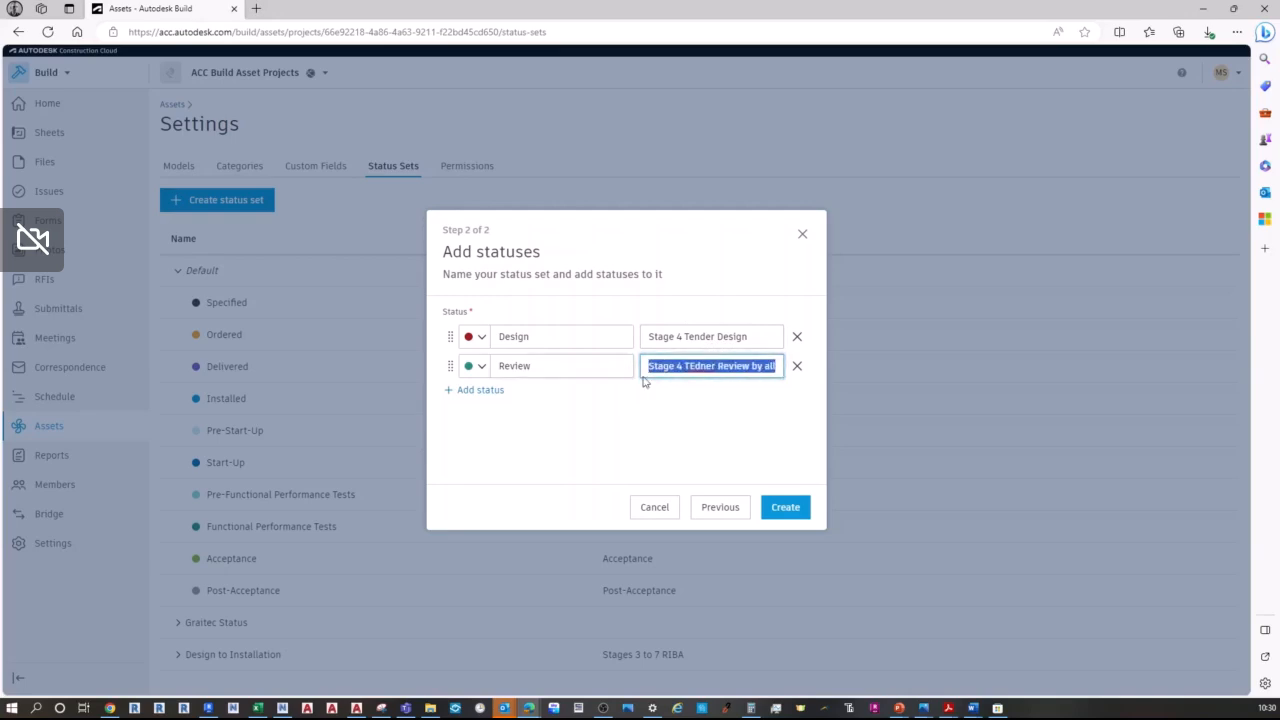
{"action": "right_click", "coordinate": [697, 367]}
{"action": "left_click", "coordinate": [688, 366]}
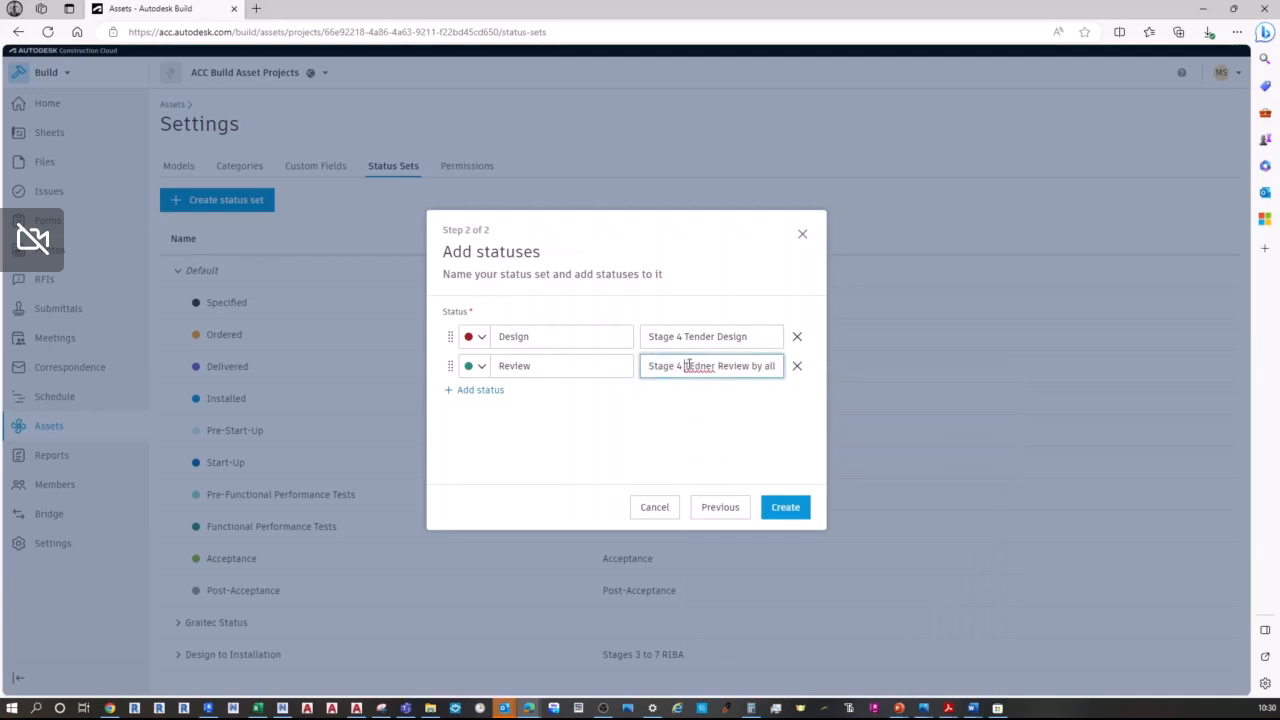
{"action": "right_click", "coordinate": [691, 366]}
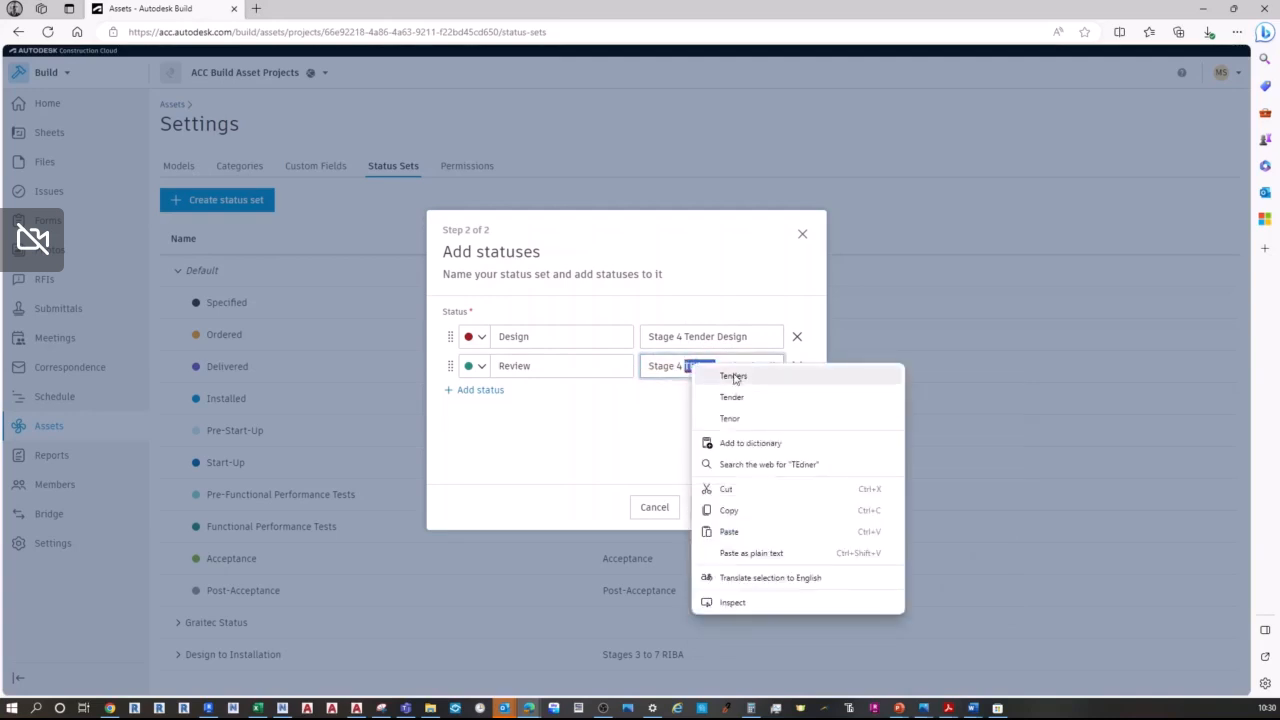
{"action": "left_click", "coordinate": [733, 376]}
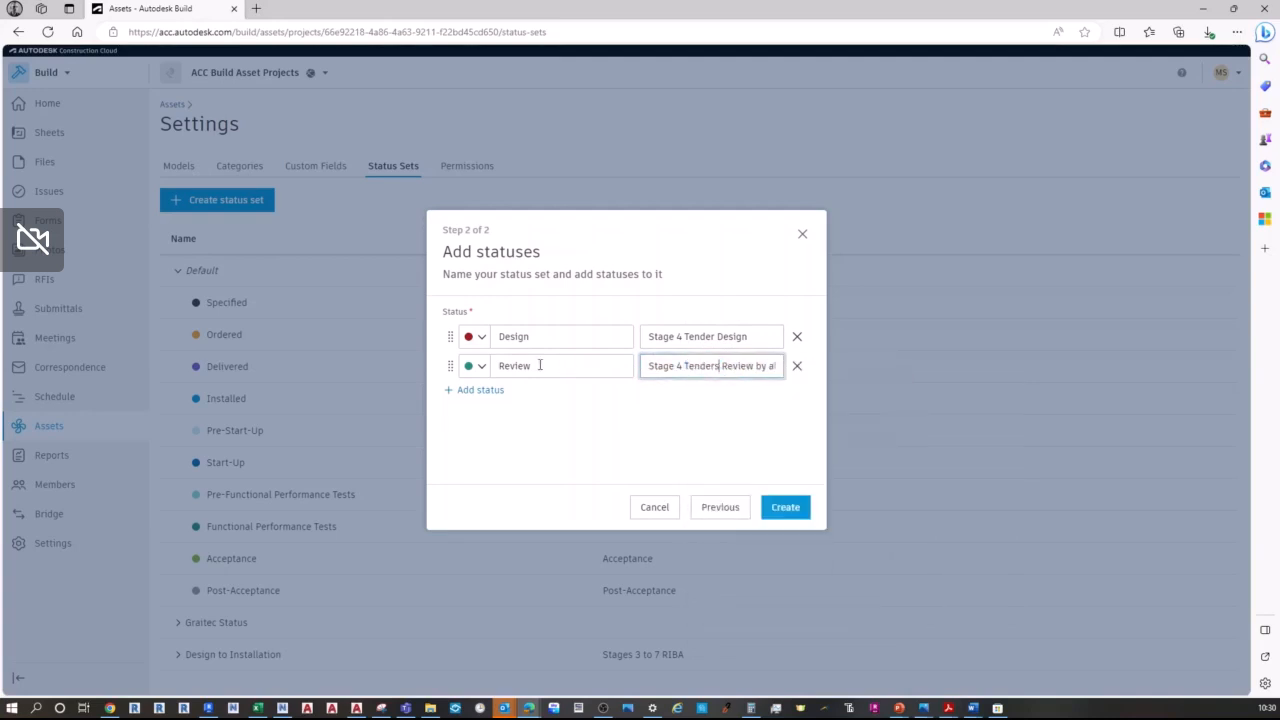
Step: Add a Construction status with the correctly spelled description "Construction Stage"
{"action": "left_click", "coordinate": [487, 392]}
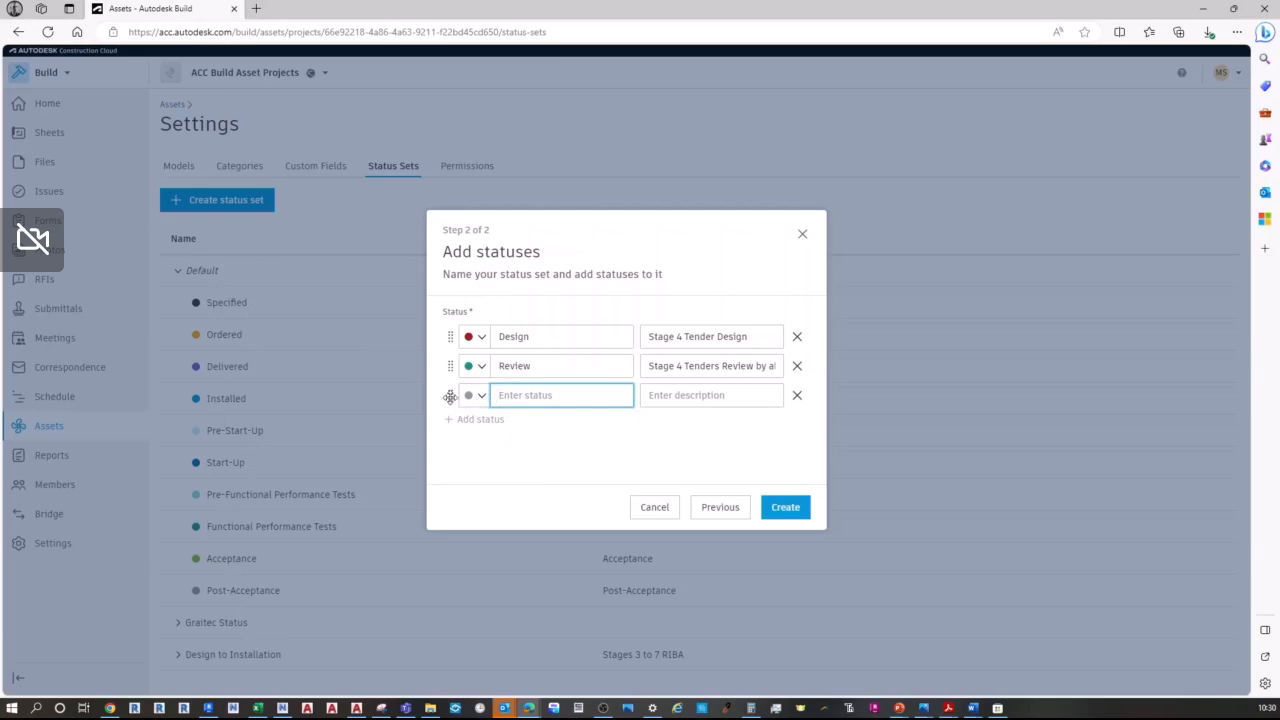
{"action": "mouse_move", "coordinate": [450, 396]}
{"action": "left_mouse_down"}
{"action": "mouse_move", "coordinate": [452, 369]}
{"action": "mouse_move", "coordinate": [457, 408]}
{"action": "mouse_move", "coordinate": [454, 360]}
{"action": "mouse_move", "coordinate": [456, 406]}
{"action": "left_mouse_up"}
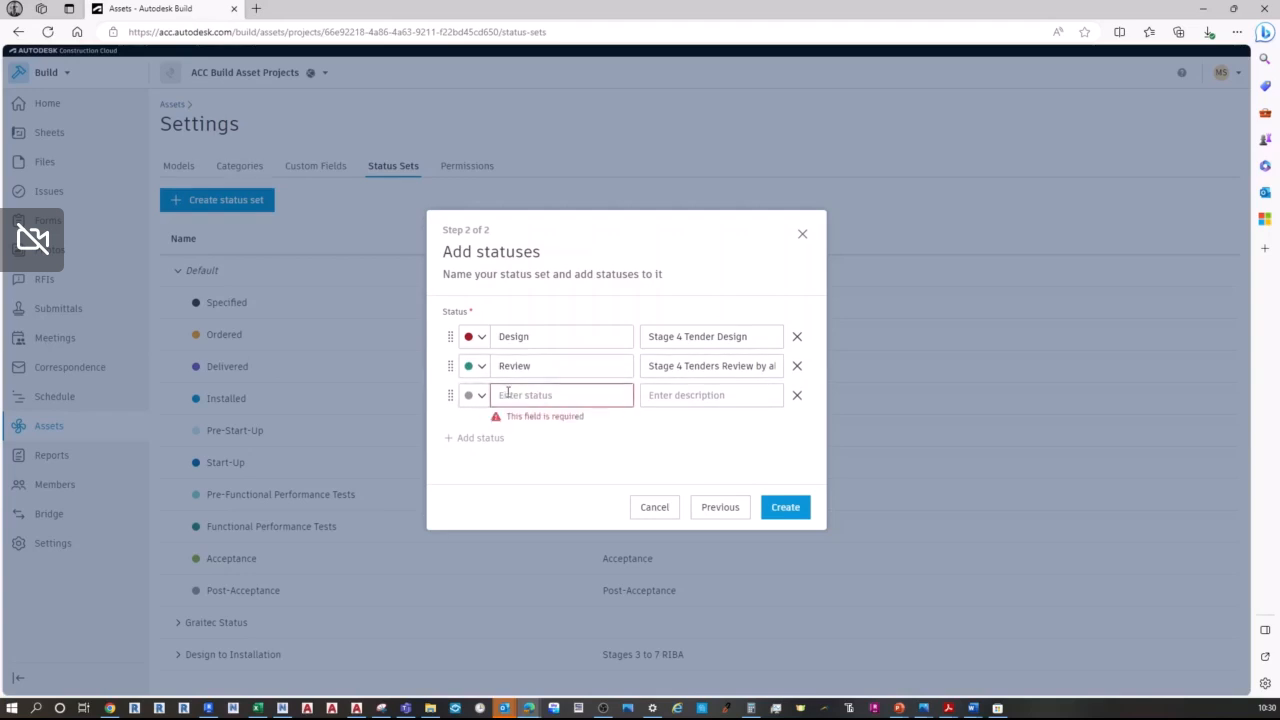
{"action": "left_click", "coordinate": [521, 394]}
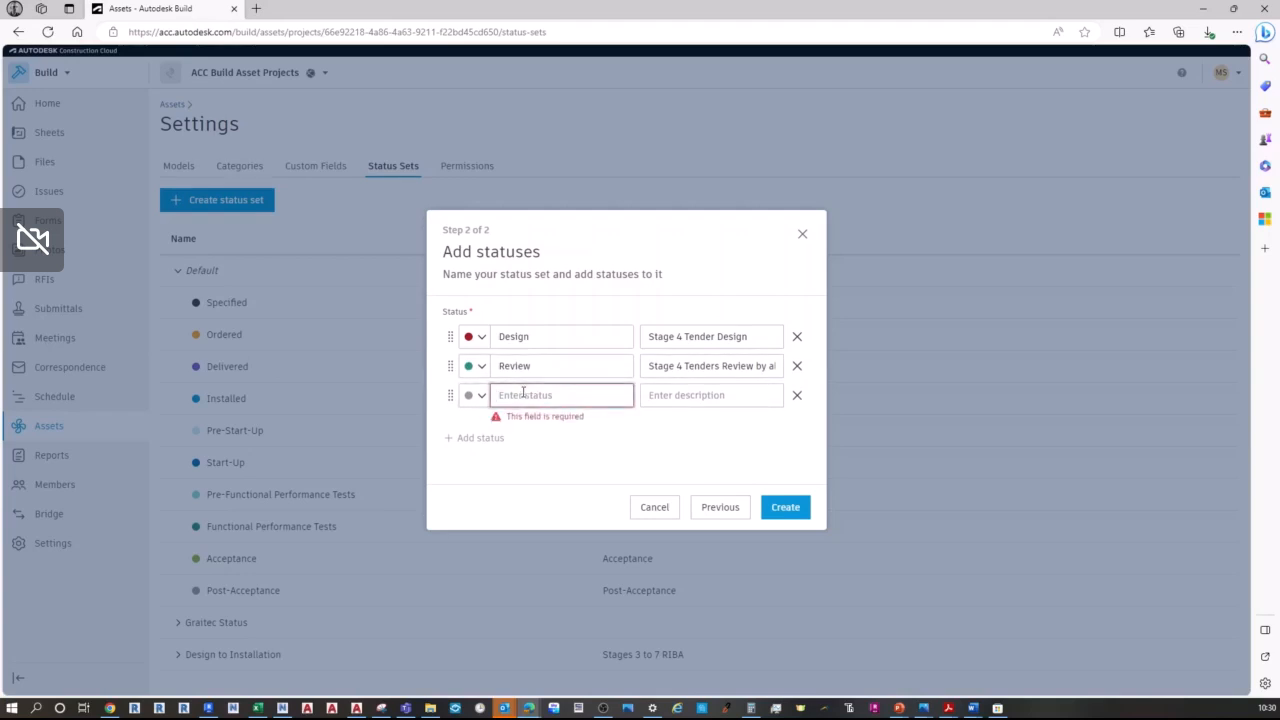
{"action": "type", "text": "Constru"}
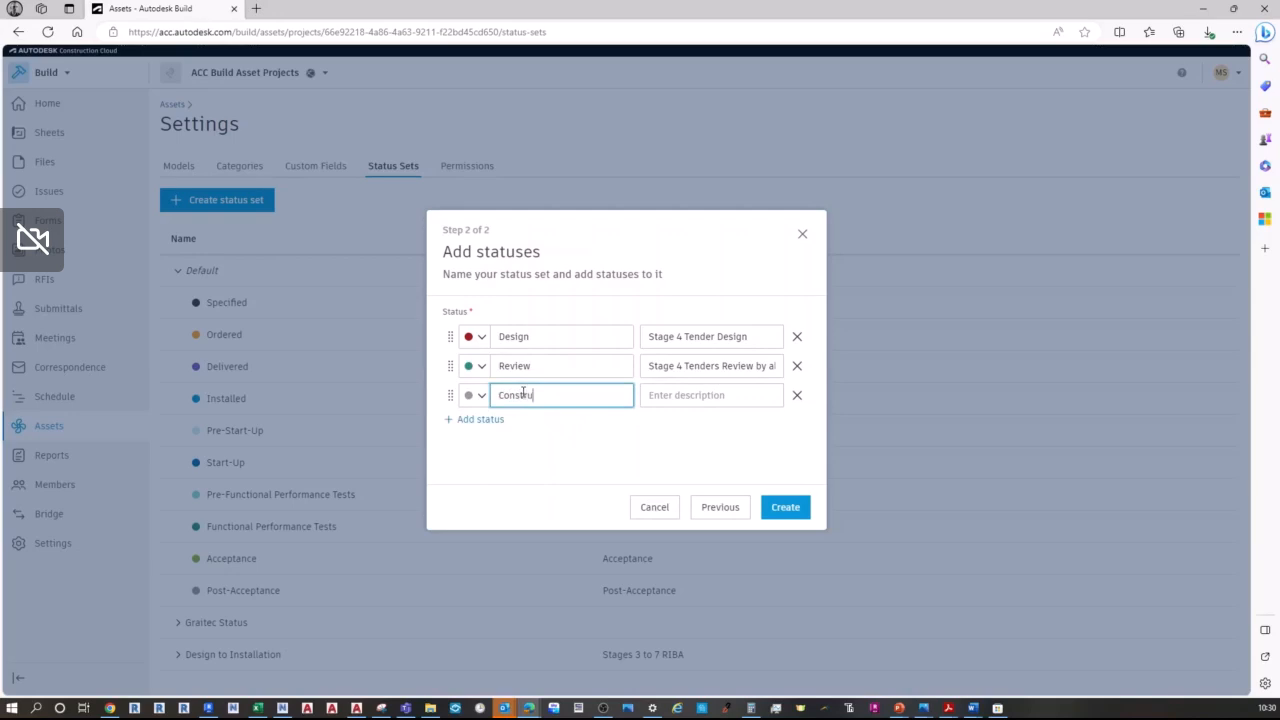
{"action": "type", "text": "ction"}
{"action": "left_click", "coordinate": [561, 440]}
{"action": "left_click", "coordinate": [717, 398]}
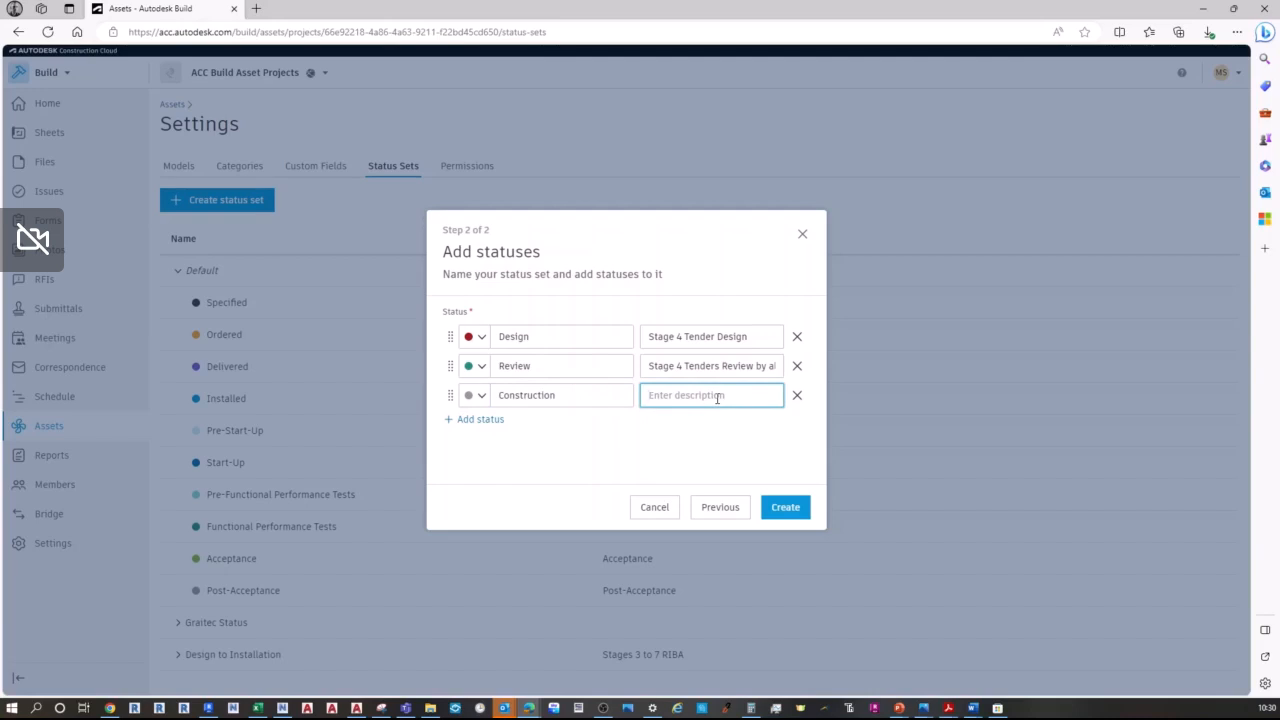
{"action": "type", "text": "Constrcution Stage"}
{"action": "right_click", "coordinate": [676, 397]}
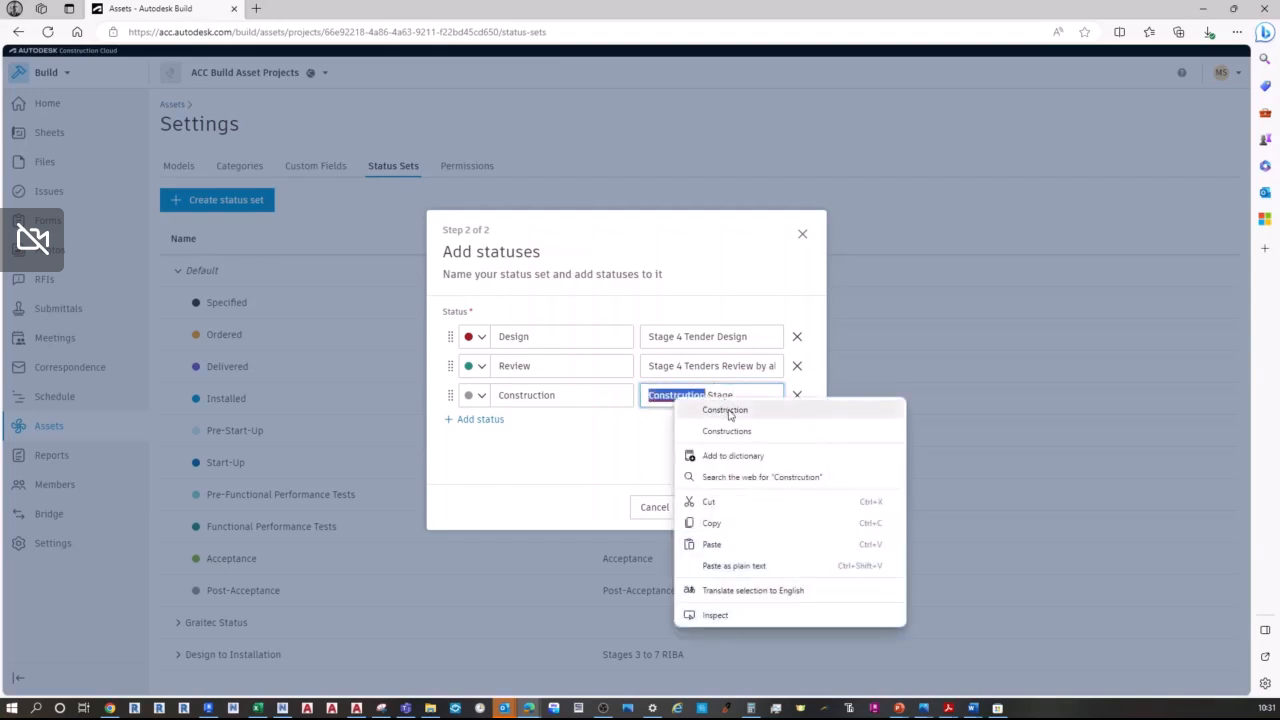
{"action": "left_click", "coordinate": [718, 409]}
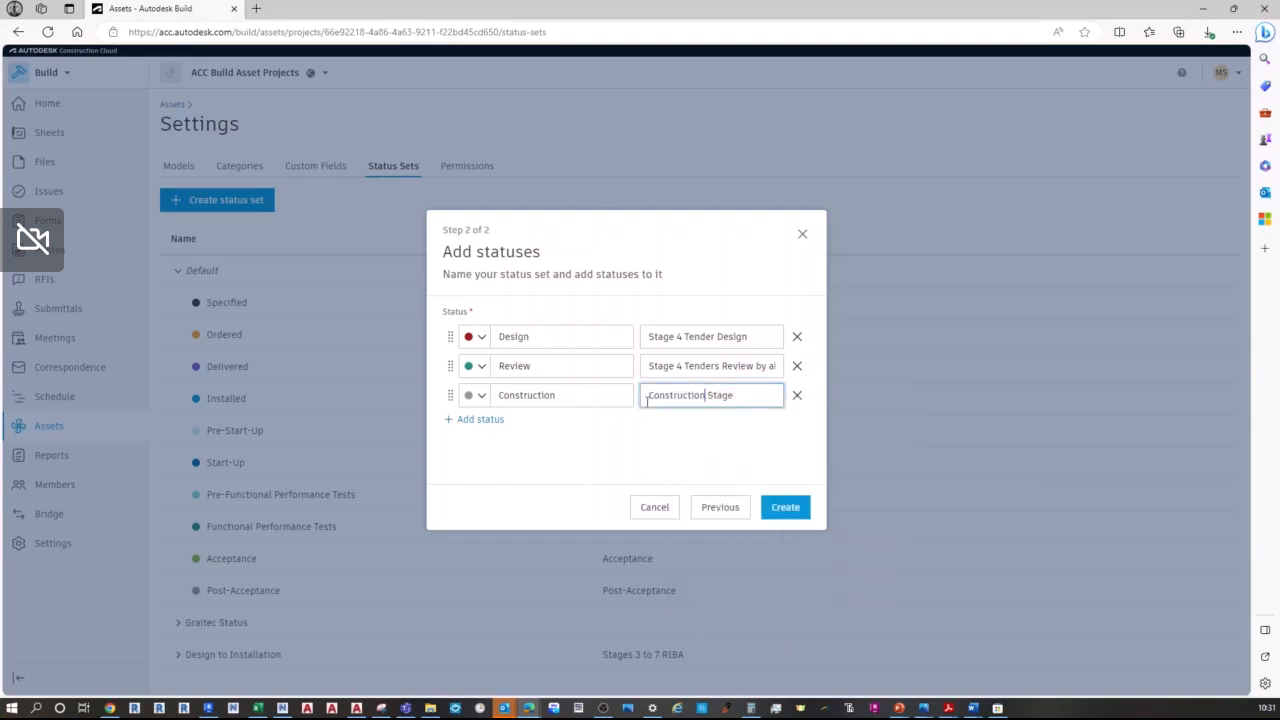
Step: Add an Installation status with the description "Install of equipment" and a purple colour, and create the status set
{"action": "left_click", "coordinate": [476, 422]}
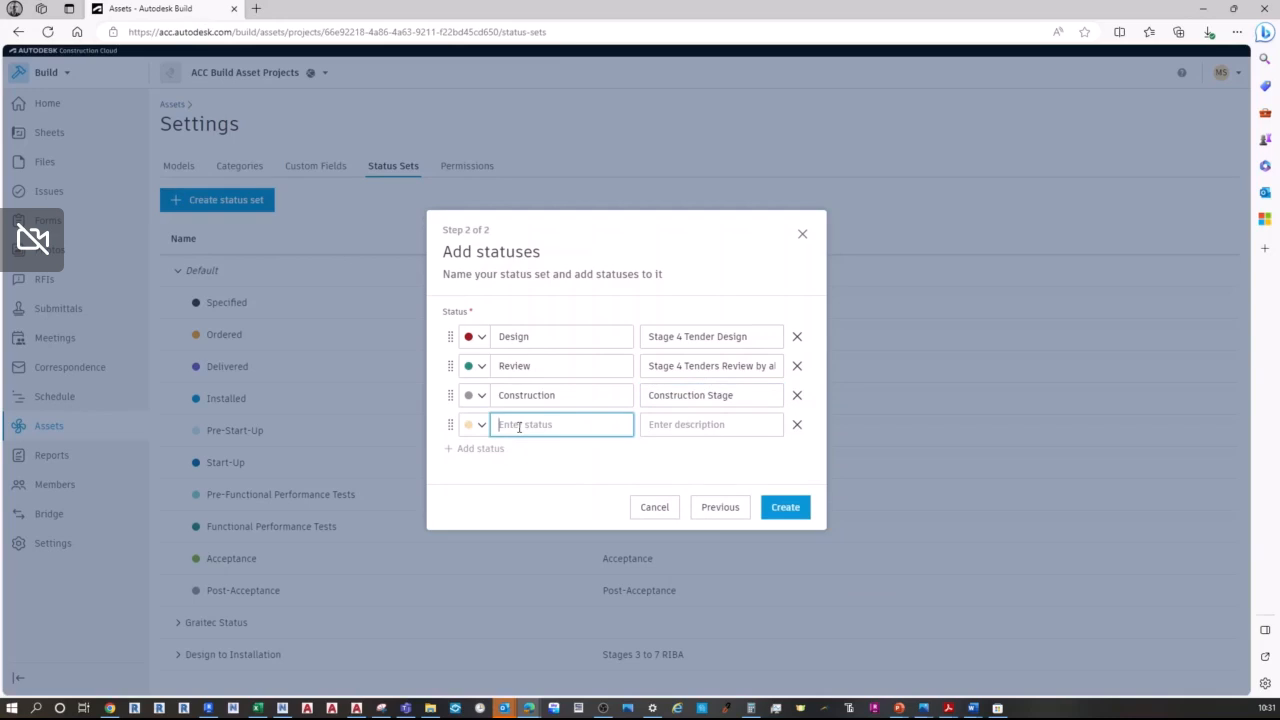
{"action": "type", "text": "Installation"}
{"action": "left_click", "coordinate": [720, 424]}
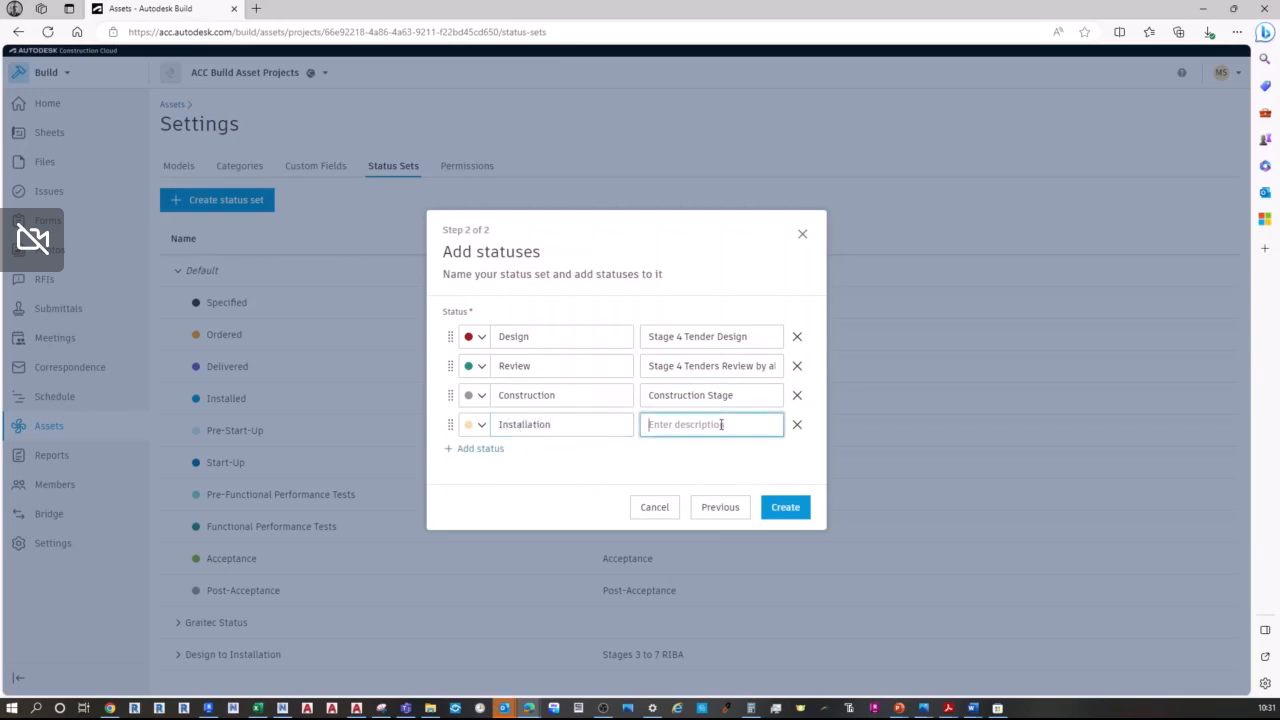
{"action": "type", "text": "Install of equipment"}
{"action": "left_click", "coordinate": [597, 473]}
{"action": "left_click", "coordinate": [482, 425]}
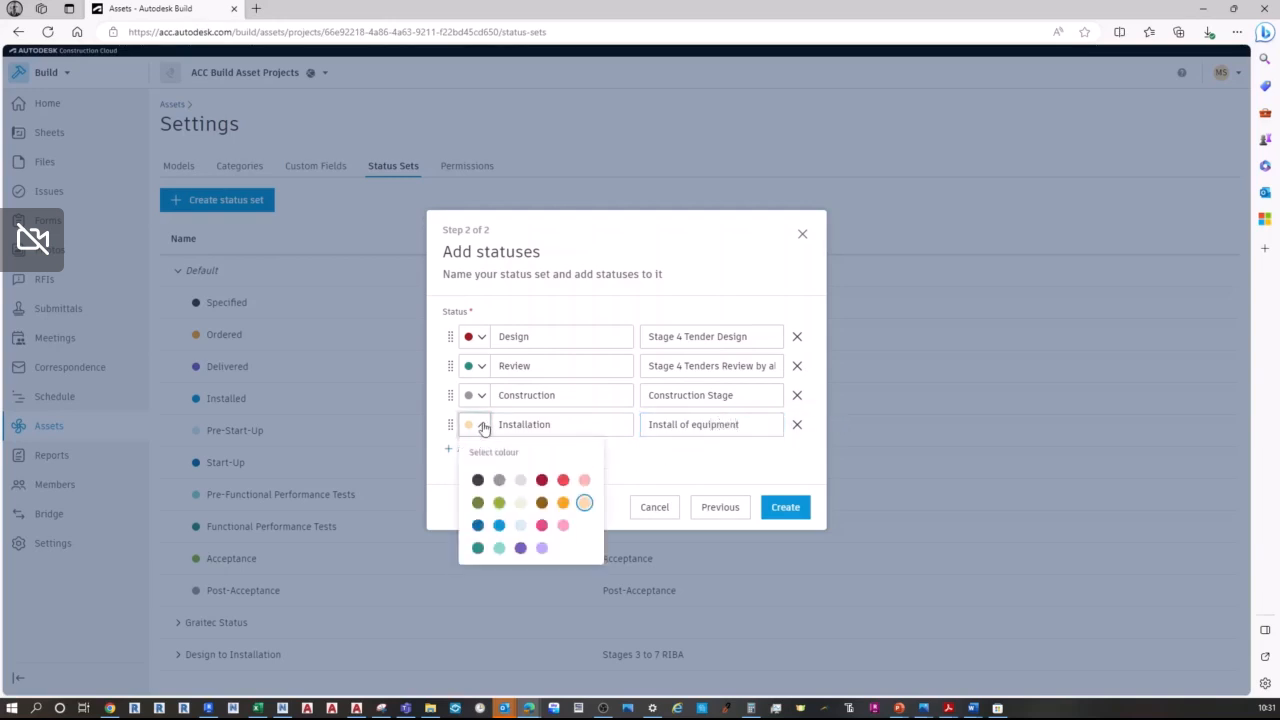
{"action": "left_click", "coordinate": [520, 547]}
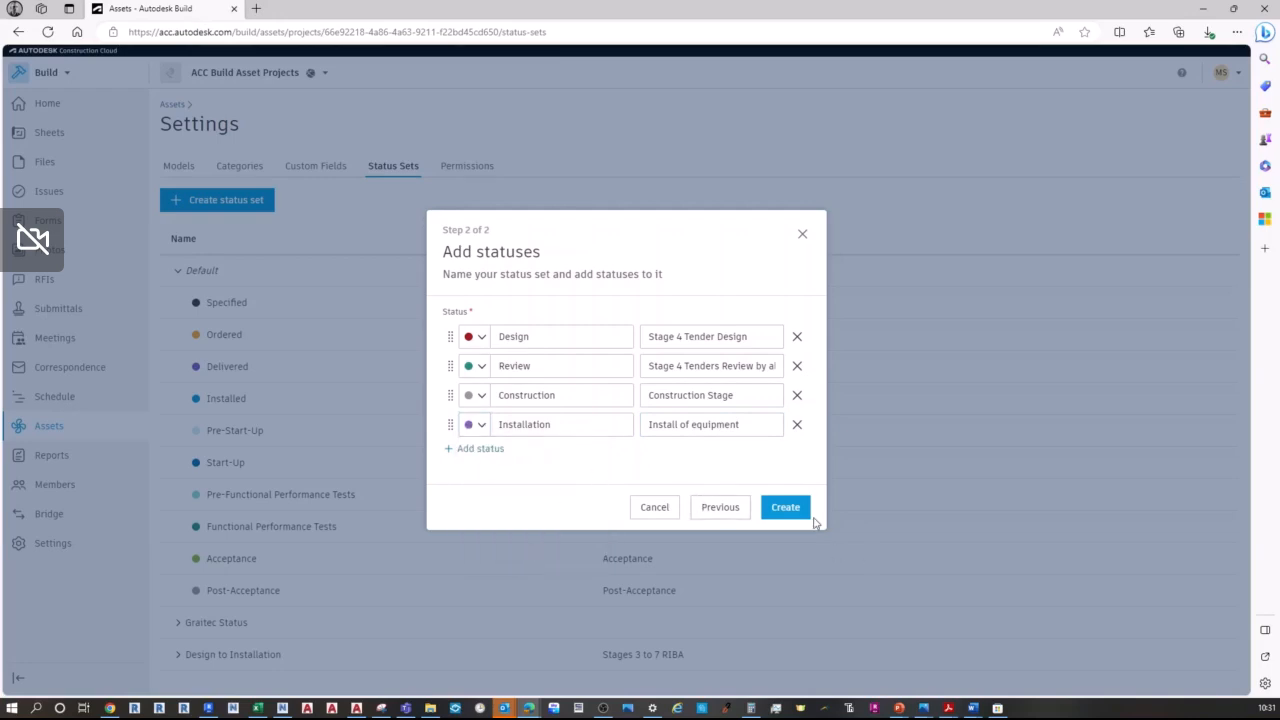
{"action": "left_click", "coordinate": [785, 507]}
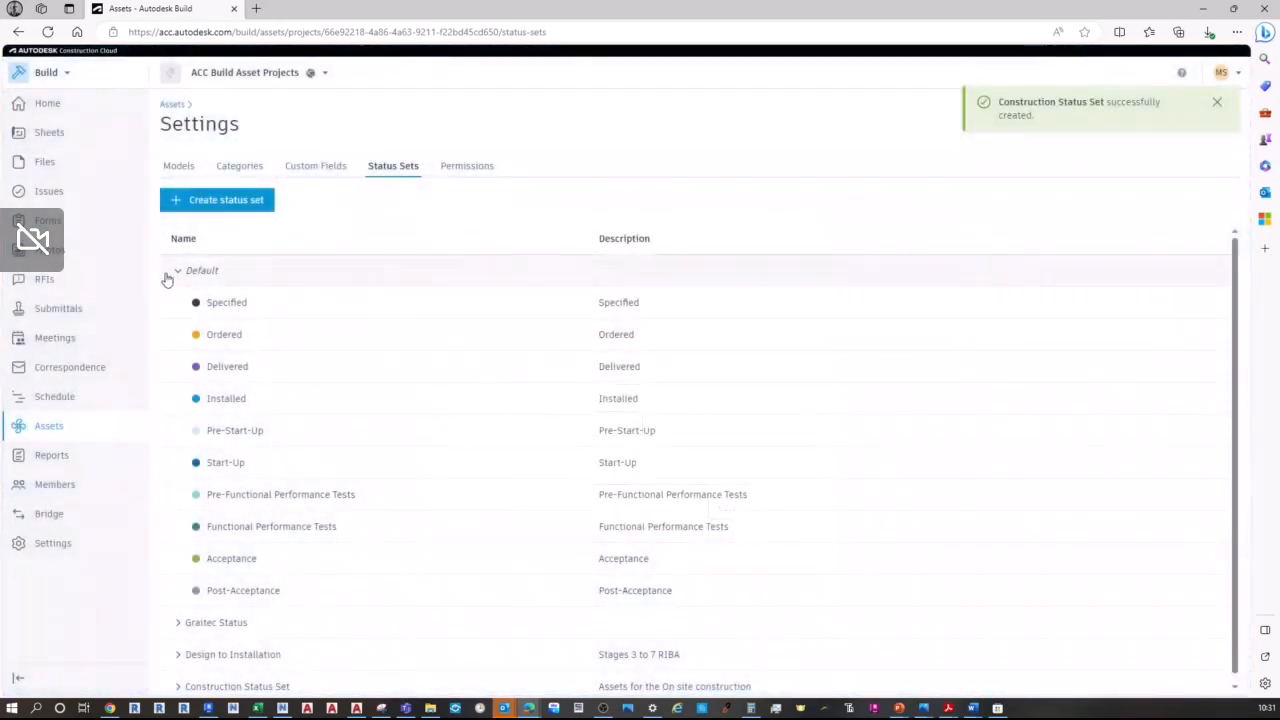
Step: Collapse the Default set and examine the Graitec Status set's statuses and its option for adding another status
{"action": "left_click", "coordinate": [176, 273]}
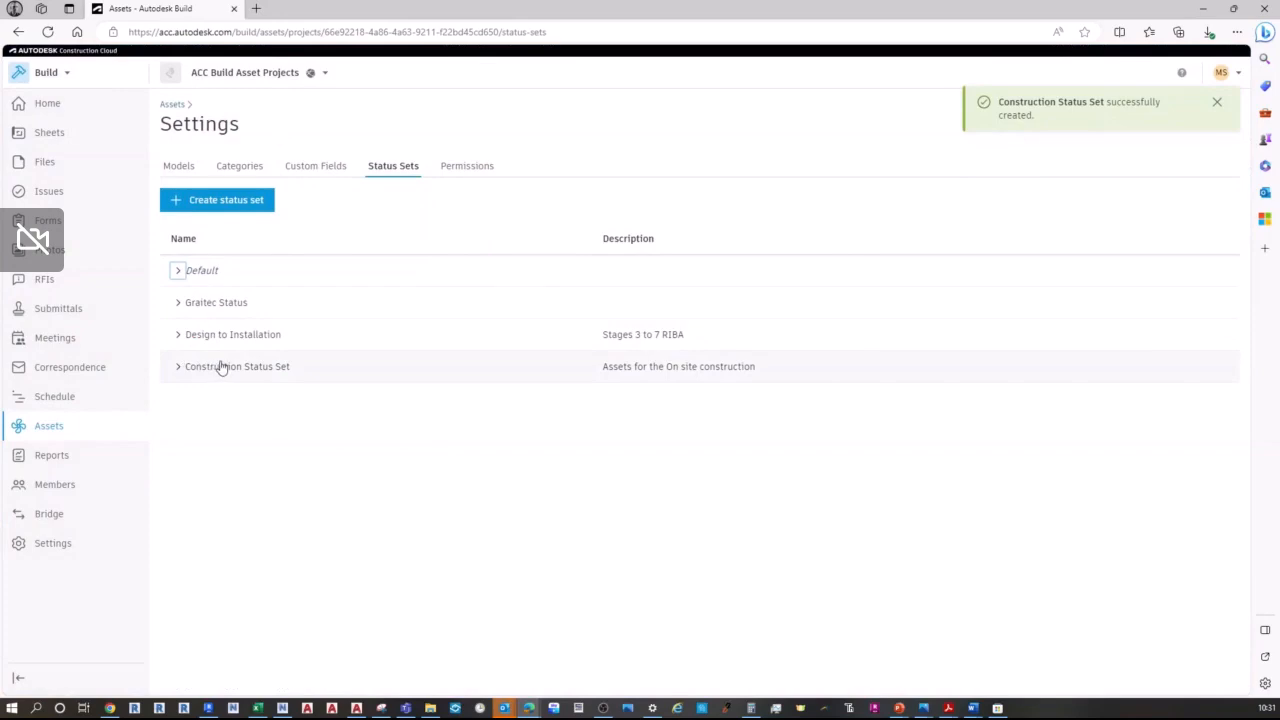
{"action": "left_click", "coordinate": [229, 306]}
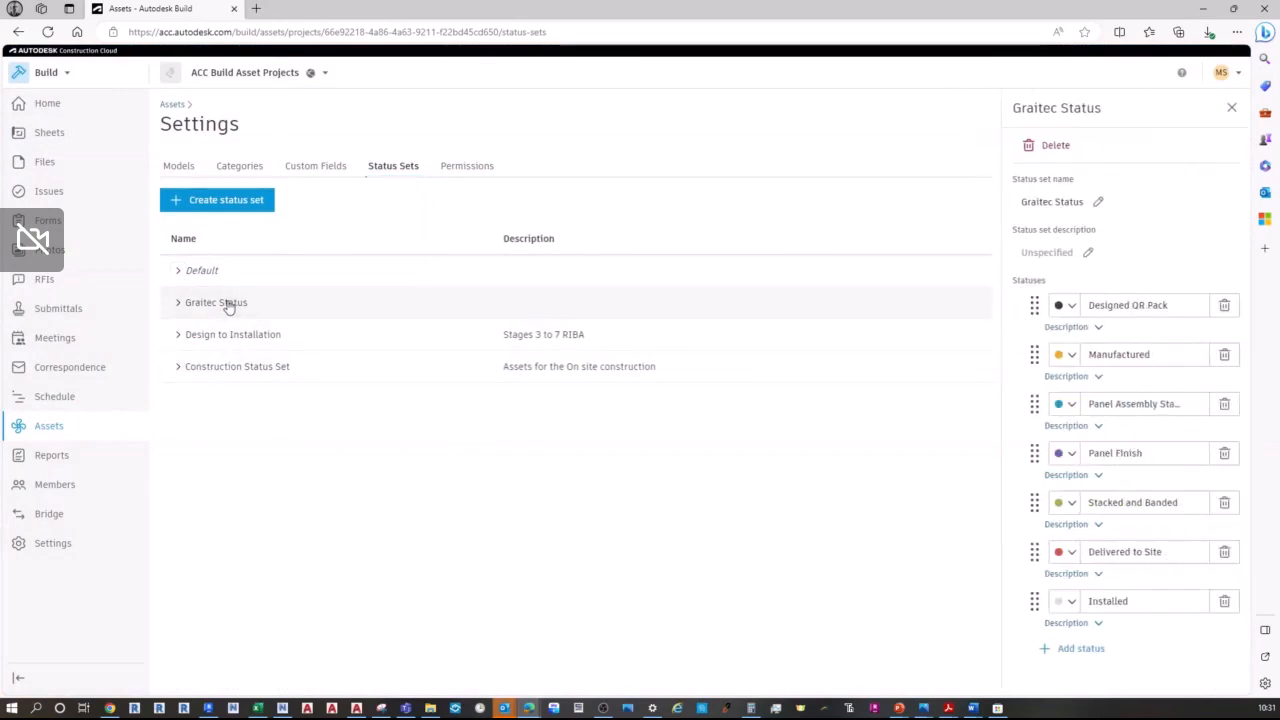
{"action": "left_click", "coordinate": [1055, 651]}
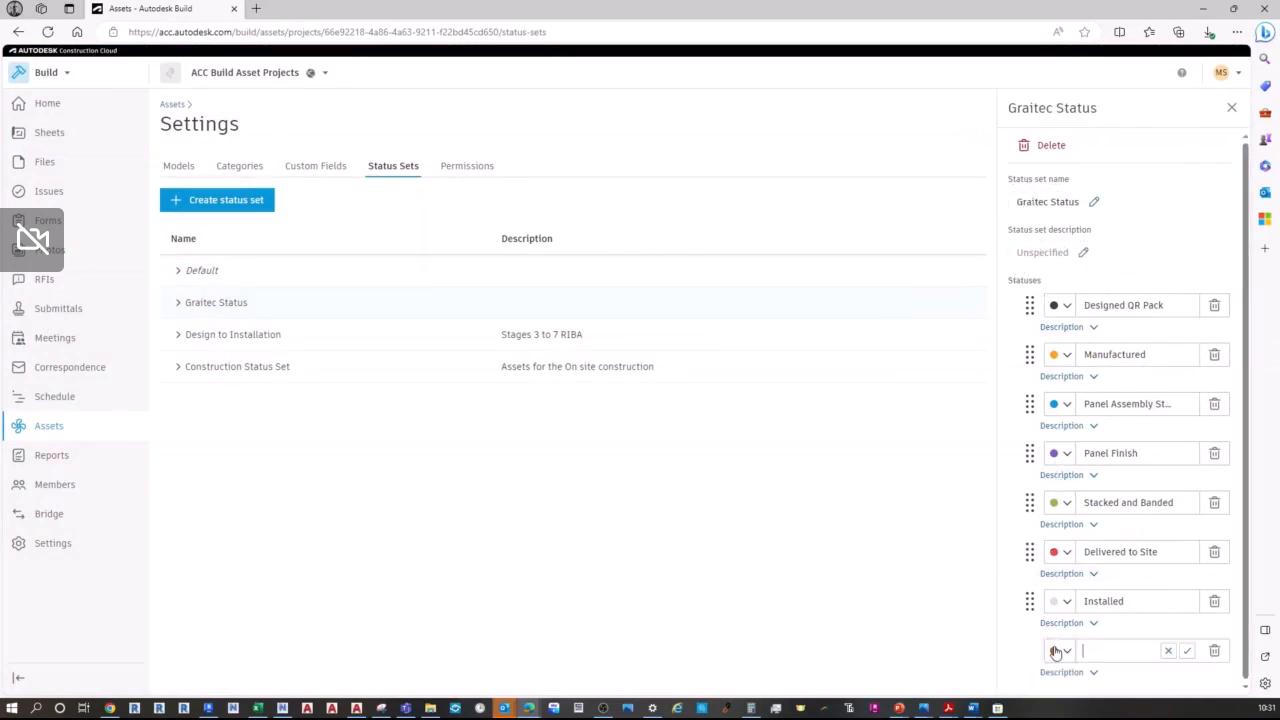
{"action": "left_click", "coordinate": [1167, 652]}
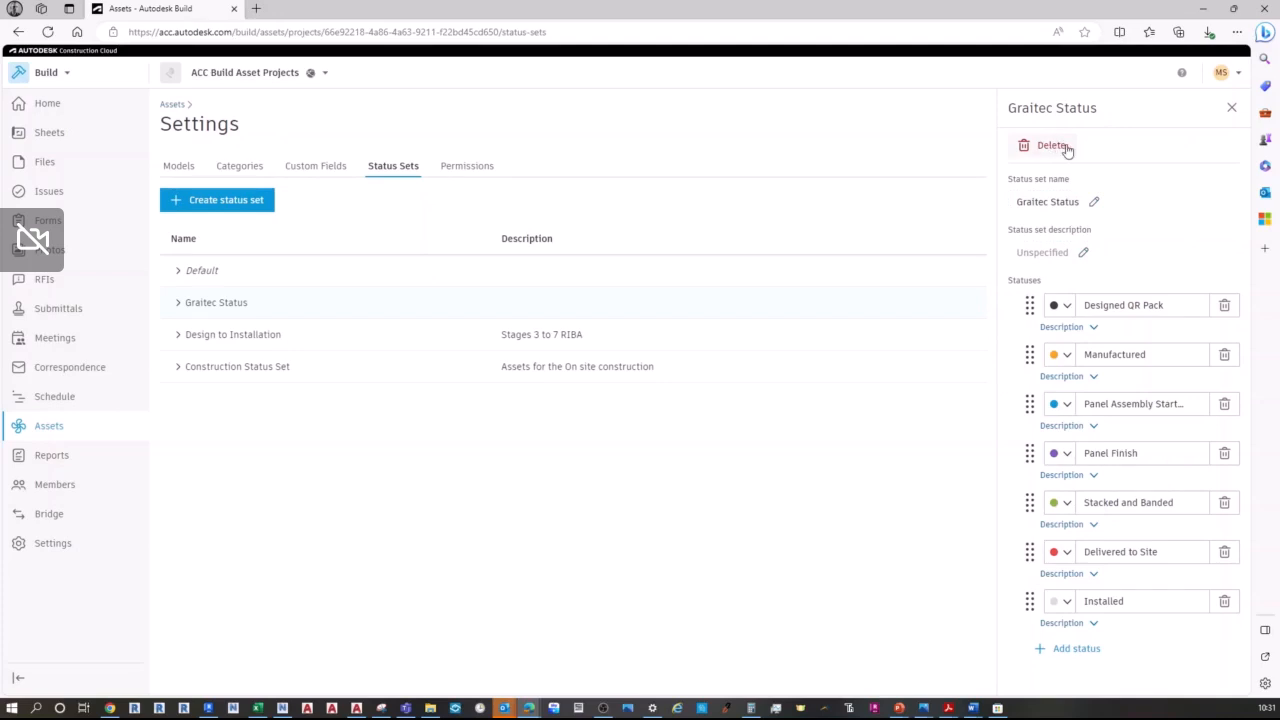
{"action": "left_click", "coordinate": [1236, 110]}
{"action": "left_click", "coordinate": [231, 307]}
Step: Assign the Construction Status Set to the External Doors category in the asset category settings
{"action": "left_click", "coordinate": [174, 106]}
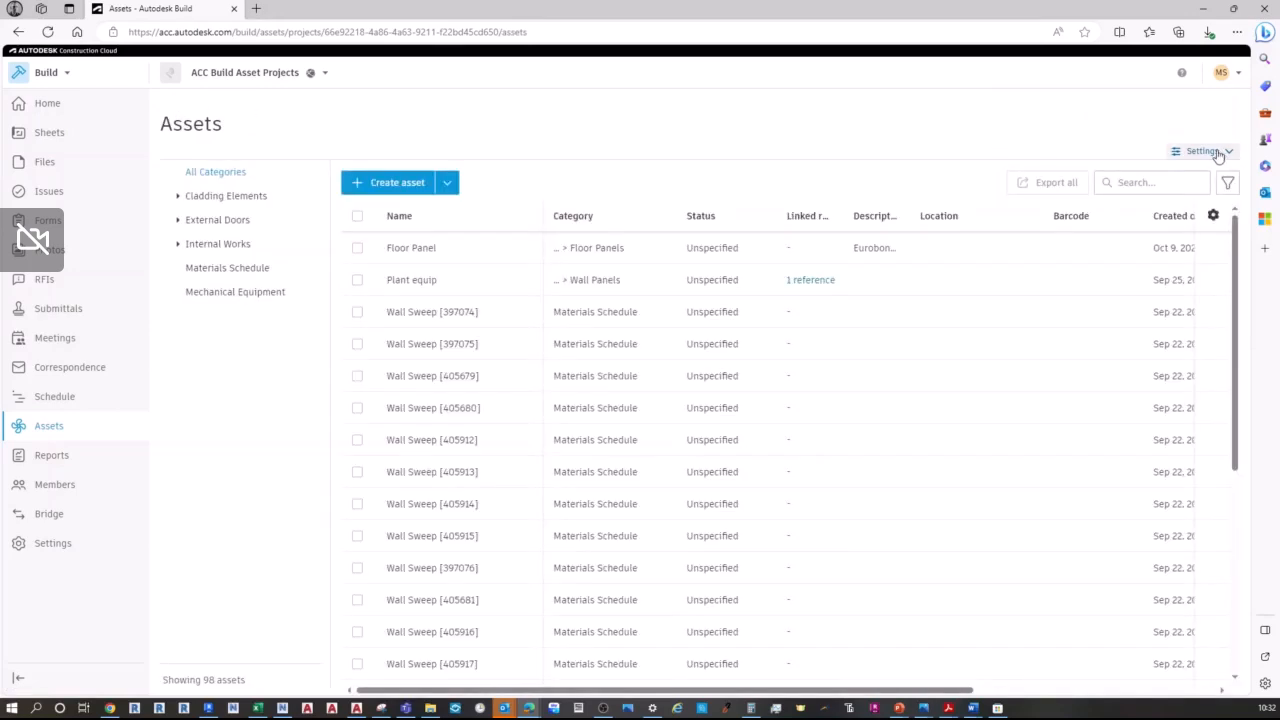
{"action": "left_click", "coordinate": [1218, 153]}
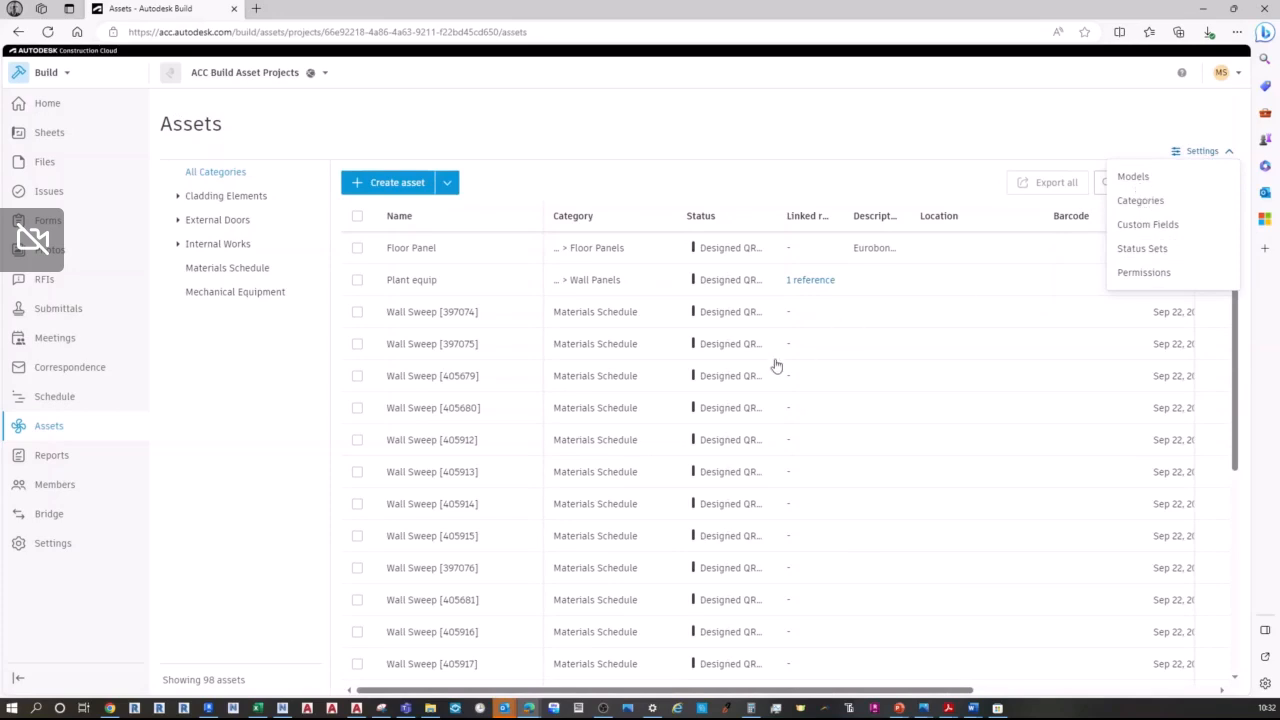
{"action": "left_click", "coordinate": [1160, 226]}
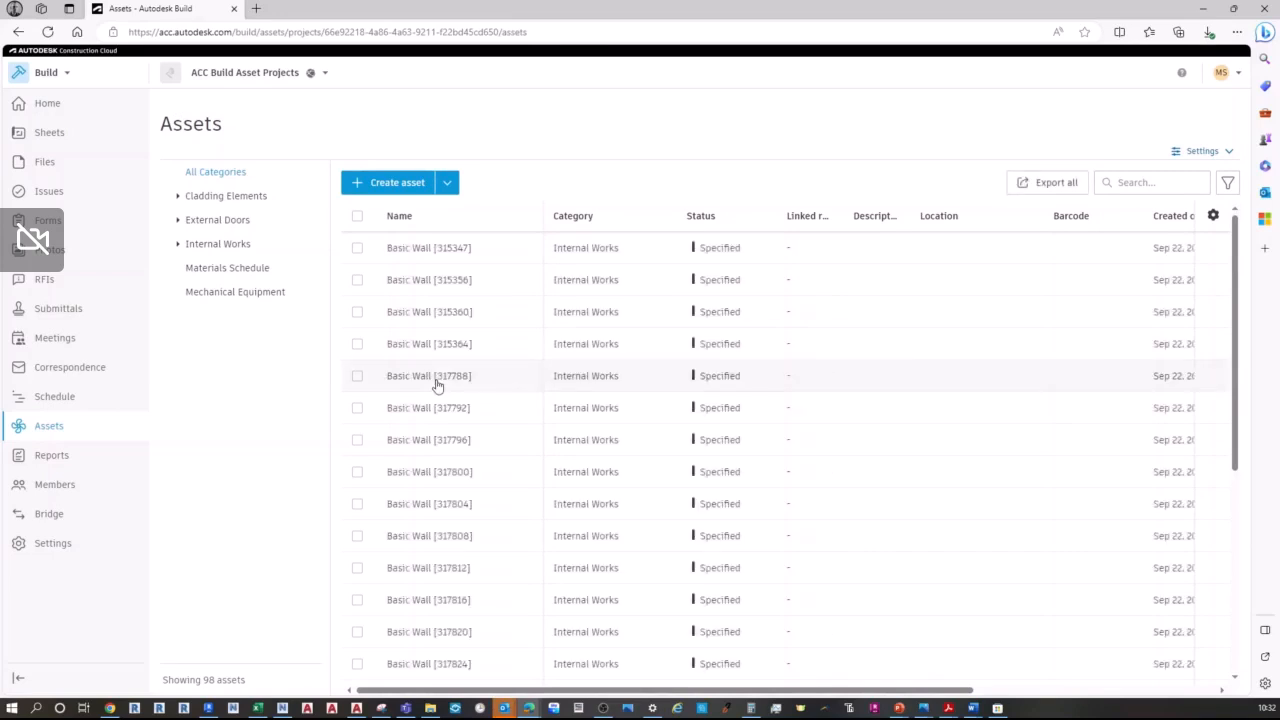
{"action": "left_click", "coordinate": [1205, 152]}
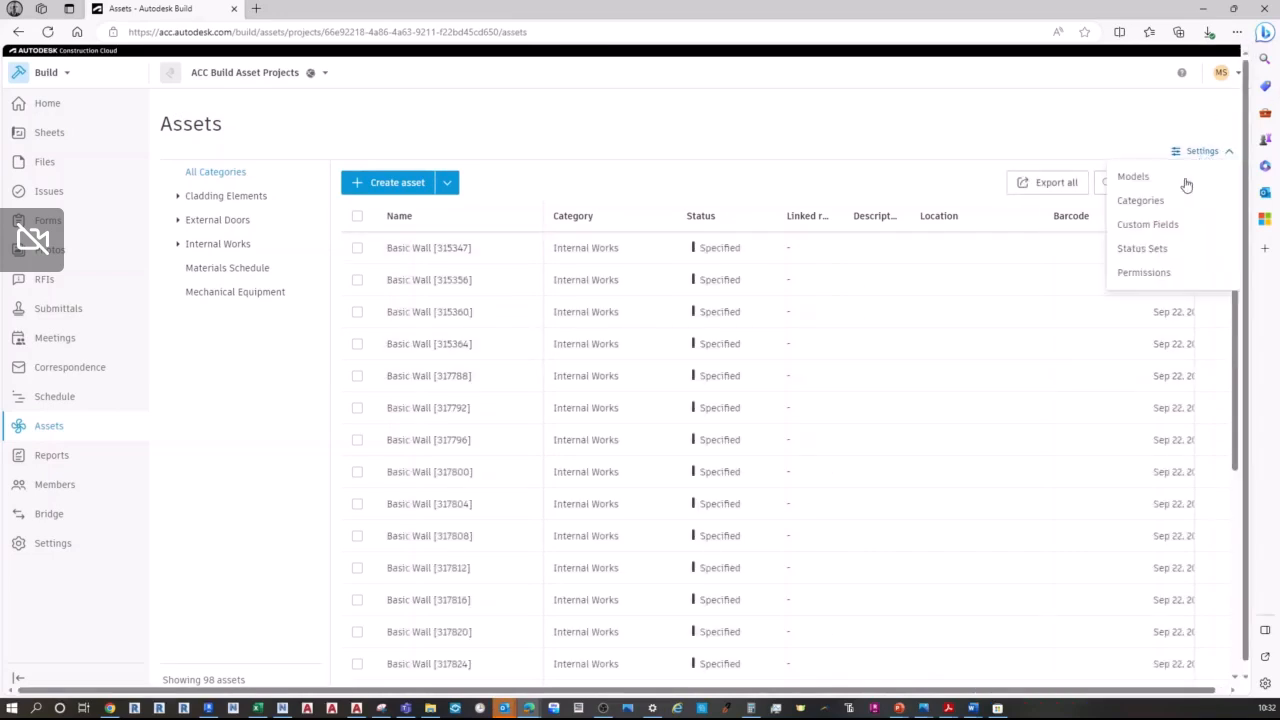
{"action": "left_click", "coordinate": [1143, 200]}
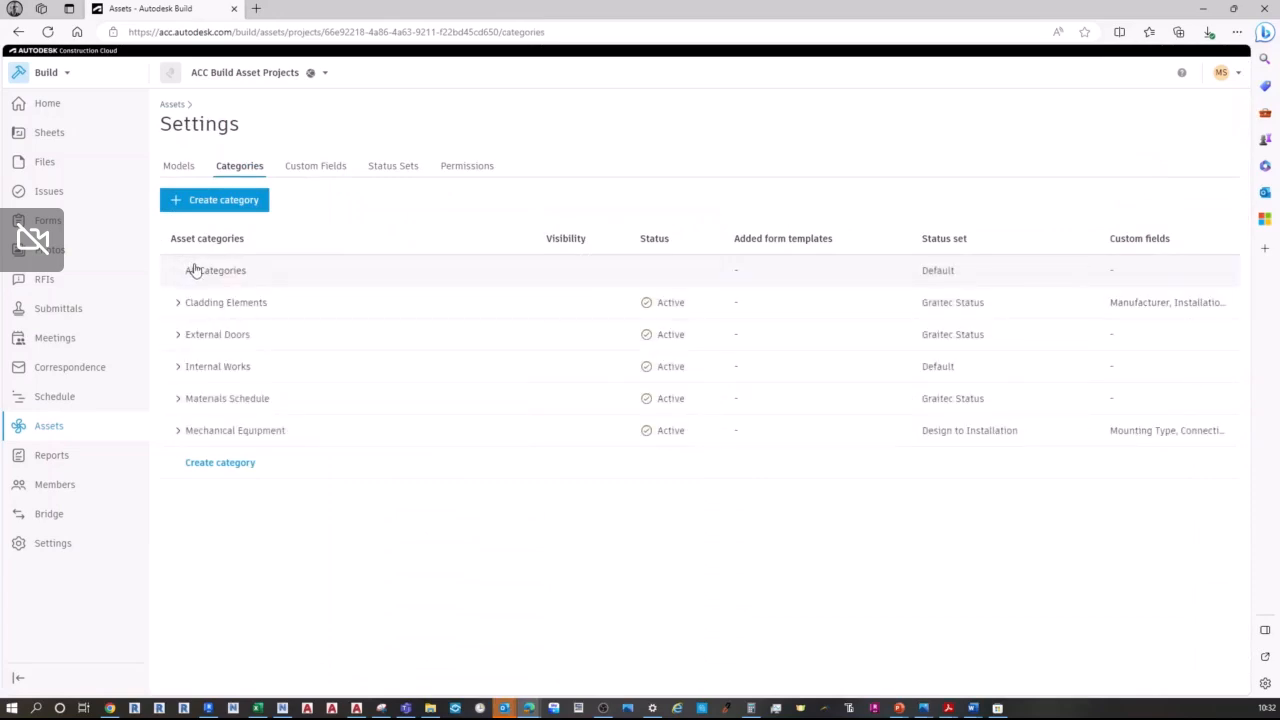
{"action": "left_click", "coordinate": [179, 335]}
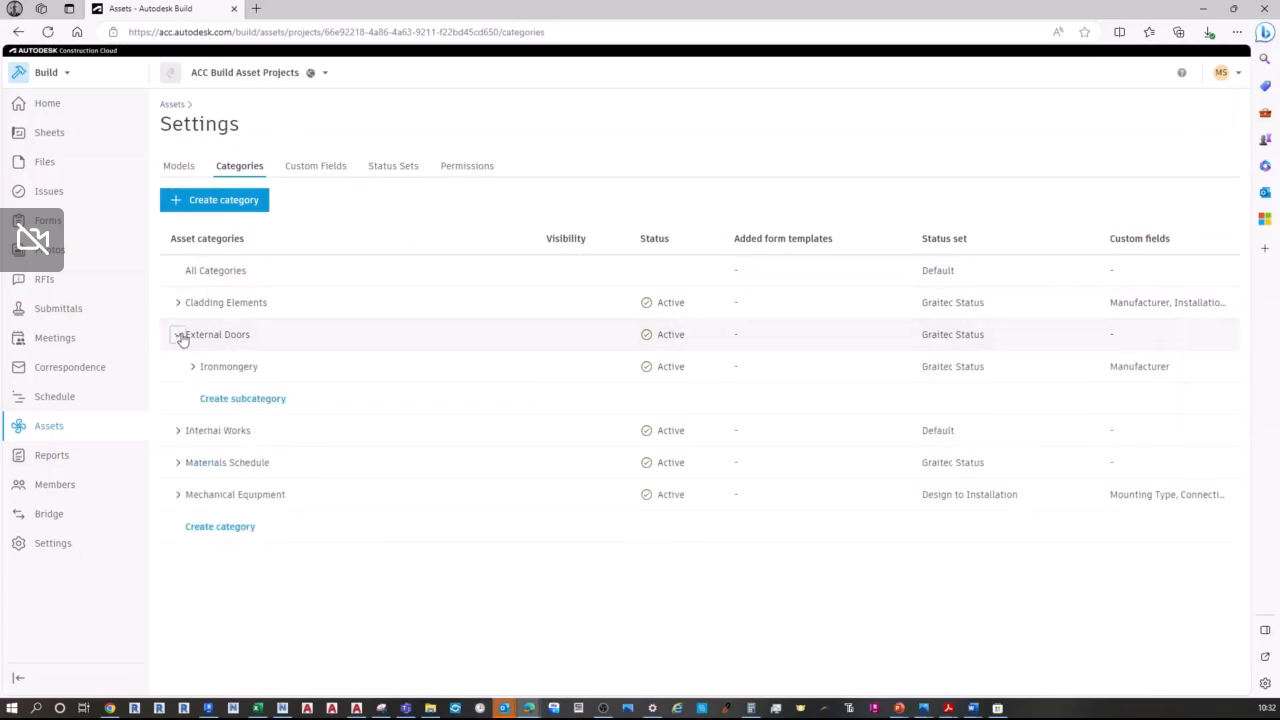
{"action": "left_click", "coordinate": [238, 338]}
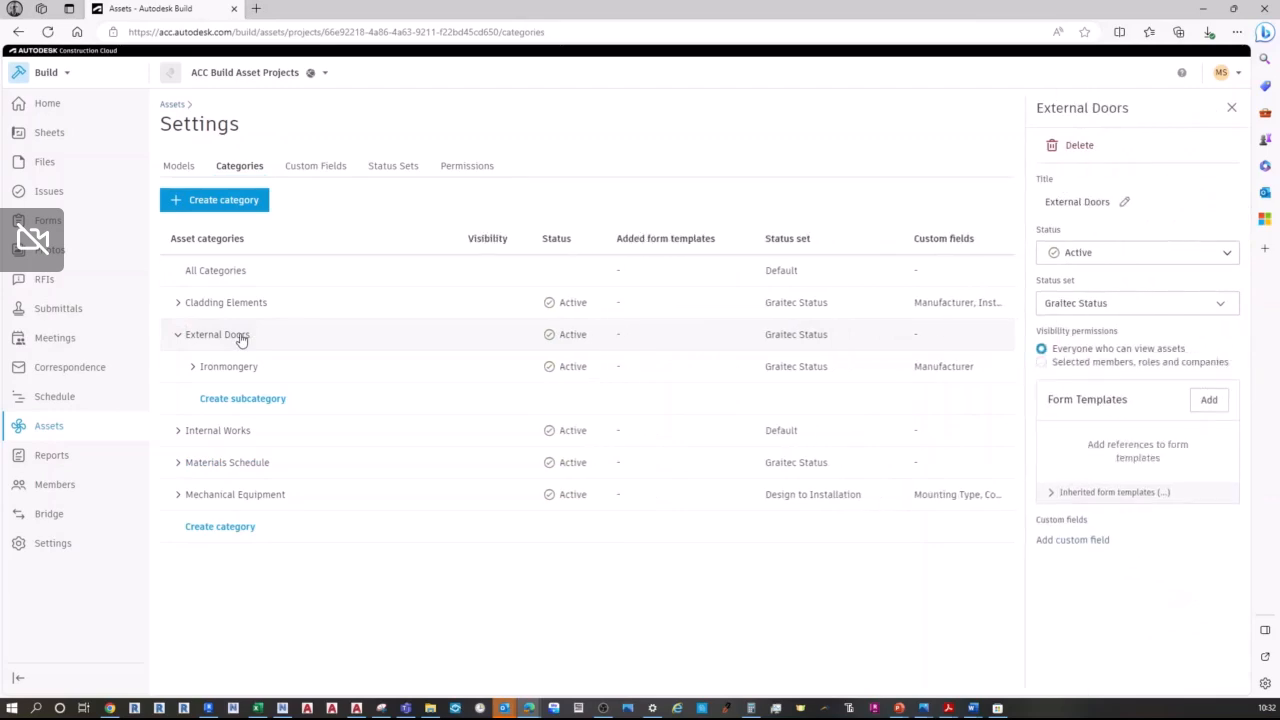
{"action": "left_click", "coordinate": [1157, 303]}
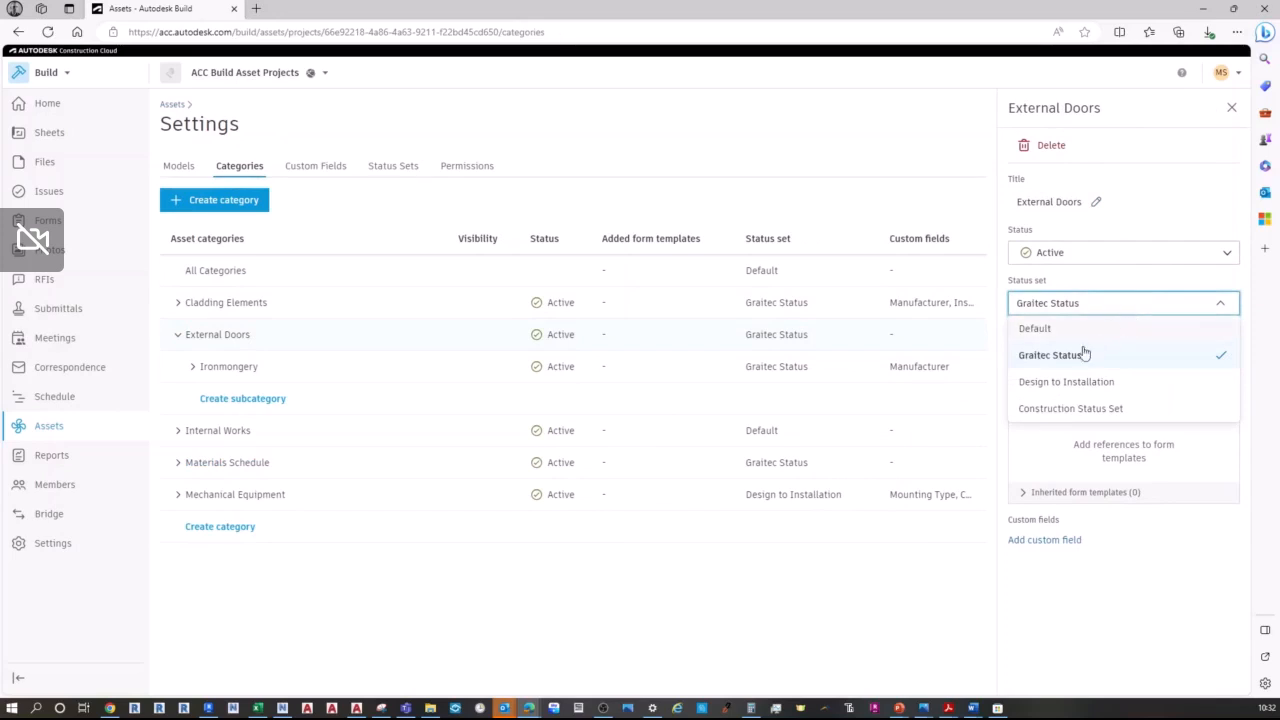
{"action": "left_click", "coordinate": [1050, 410]}
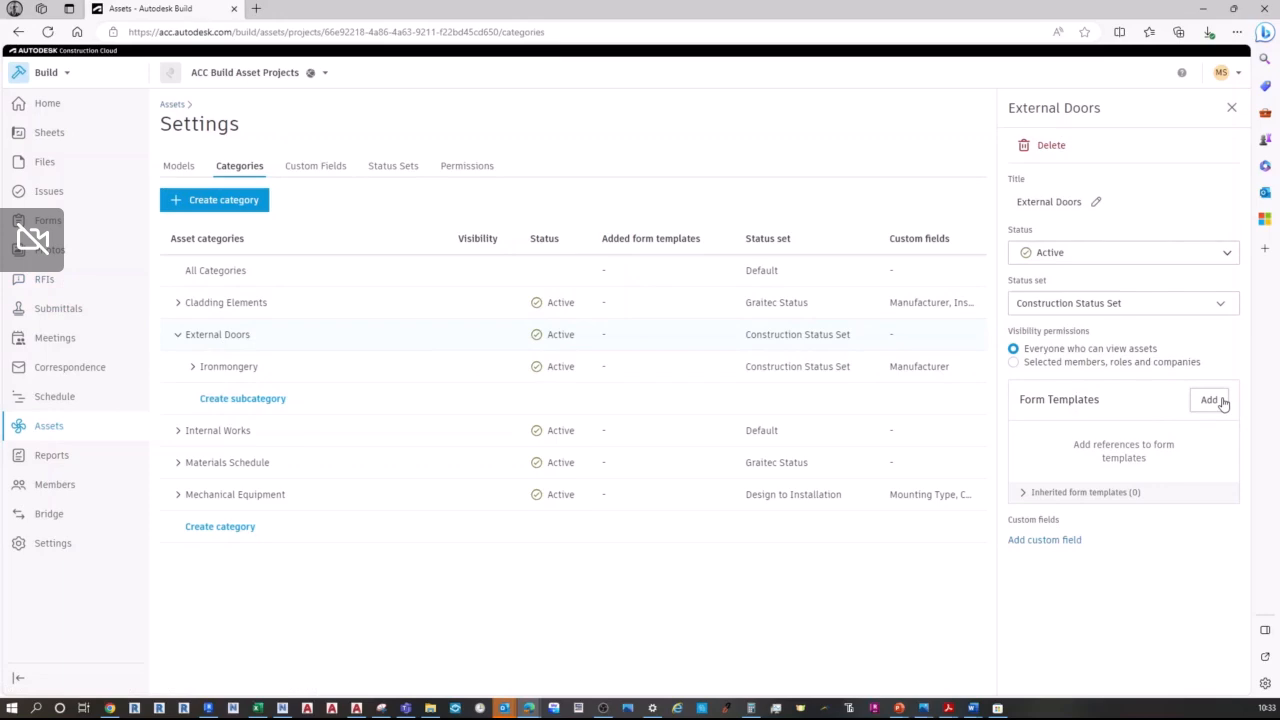
{"action": "left_click", "coordinate": [1234, 110]}
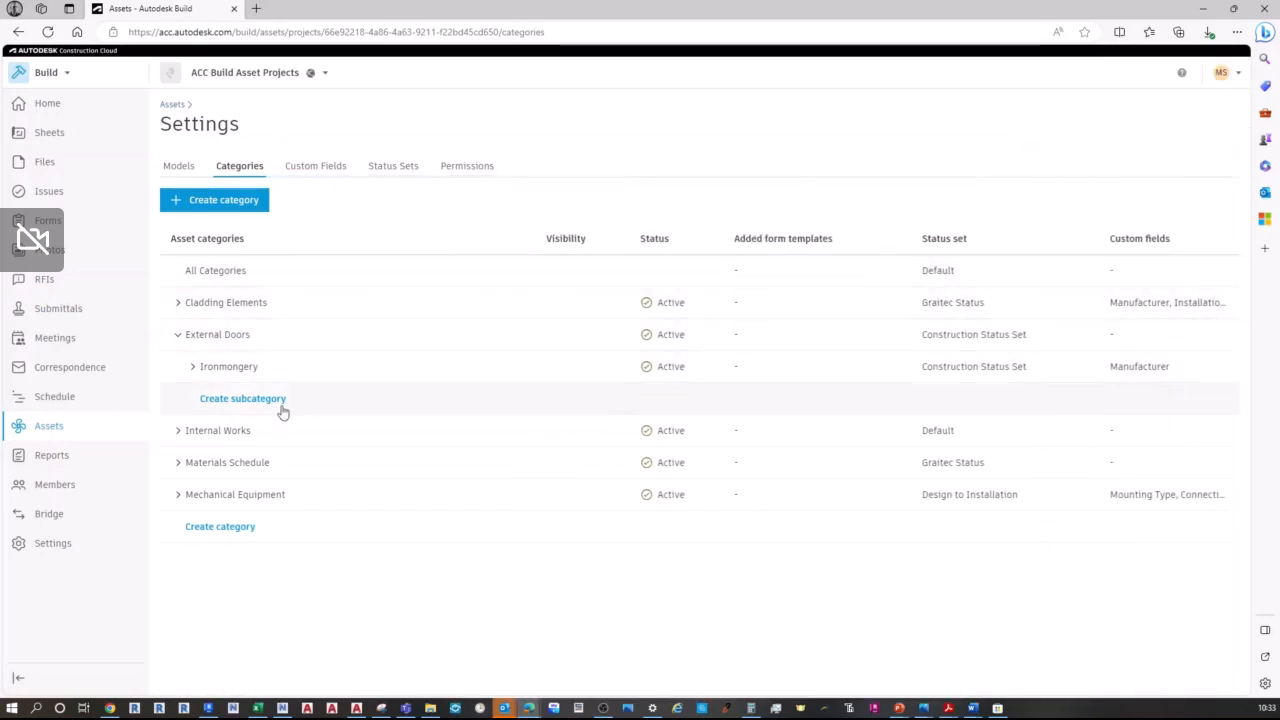
Step: Start a new asset named Floor Panel Test in the External Doors category
{"action": "left_click", "coordinate": [175, 105]}
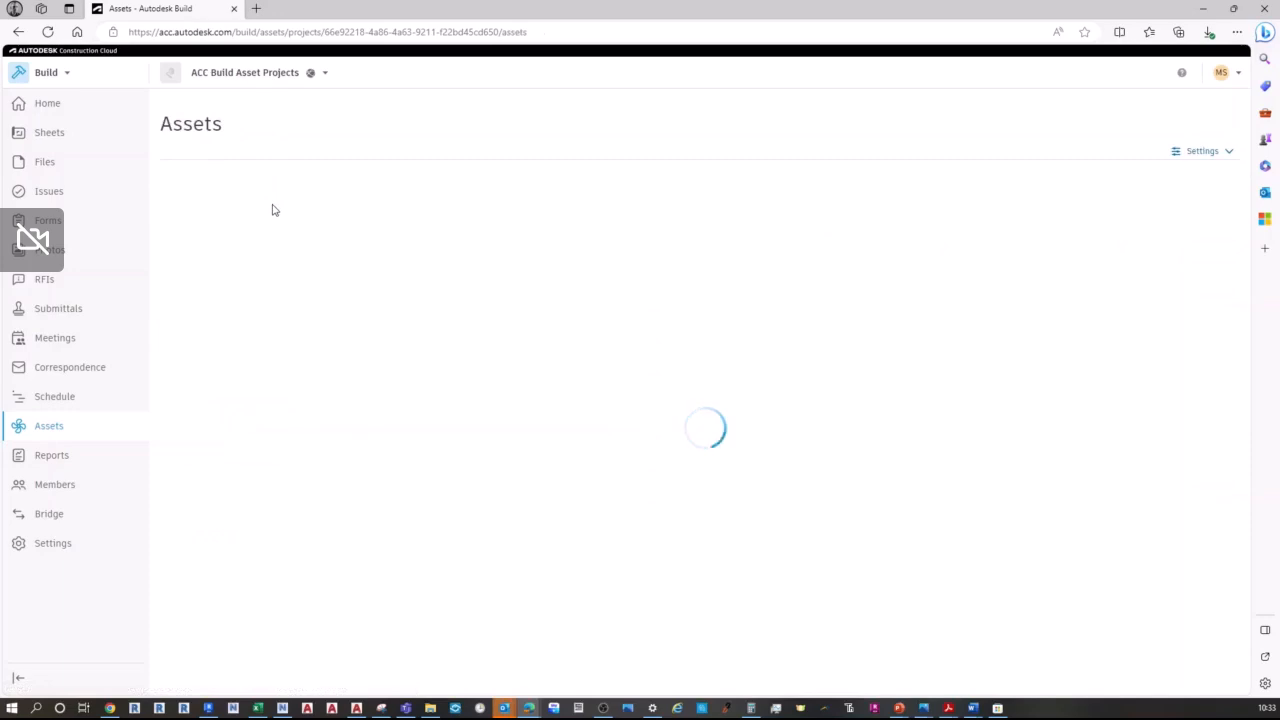
{"action": "left_click", "coordinate": [367, 181]}
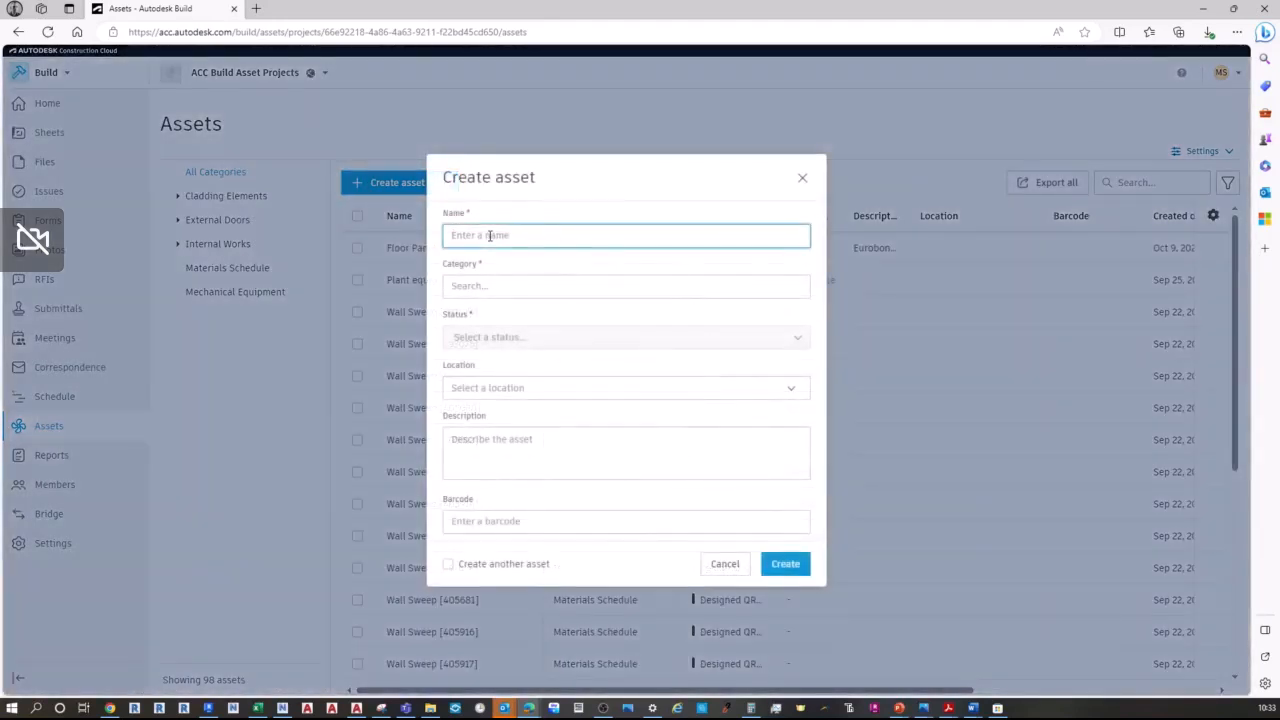
{"action": "type", "text": "Floor Panel Test"}
{"action": "left_click", "coordinate": [504, 286]}
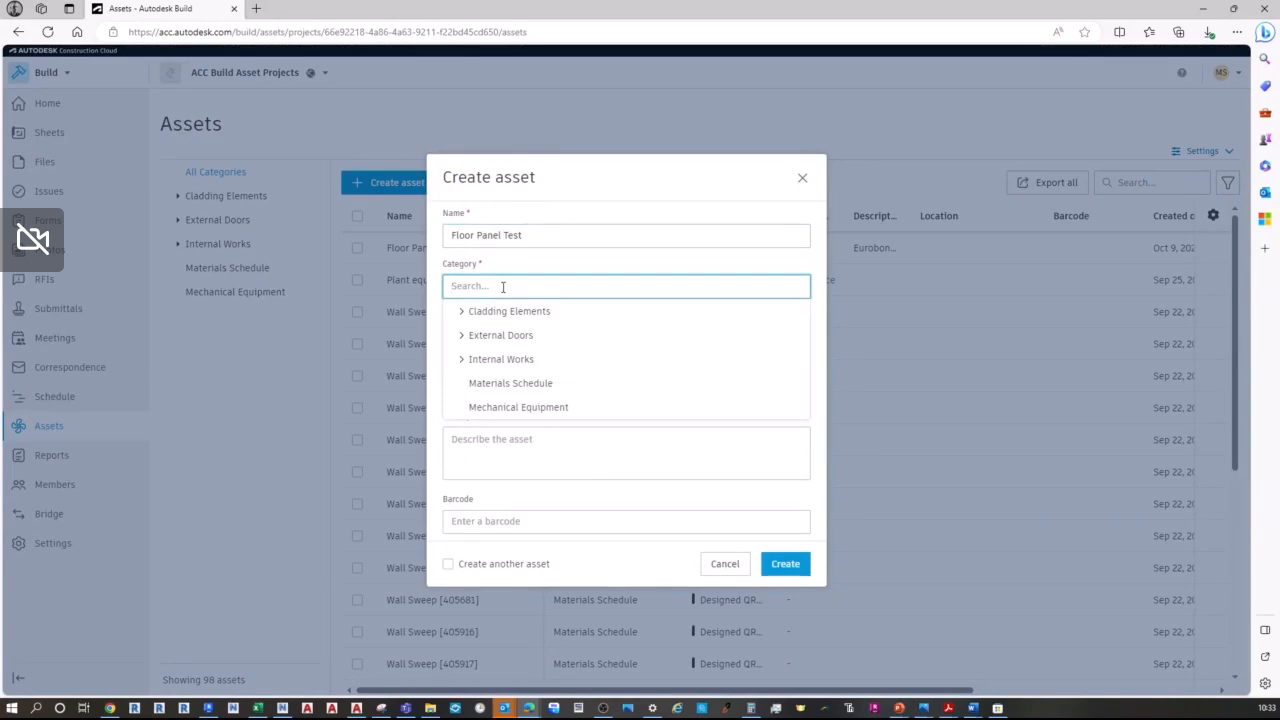
{"action": "left_click", "coordinate": [460, 336]}
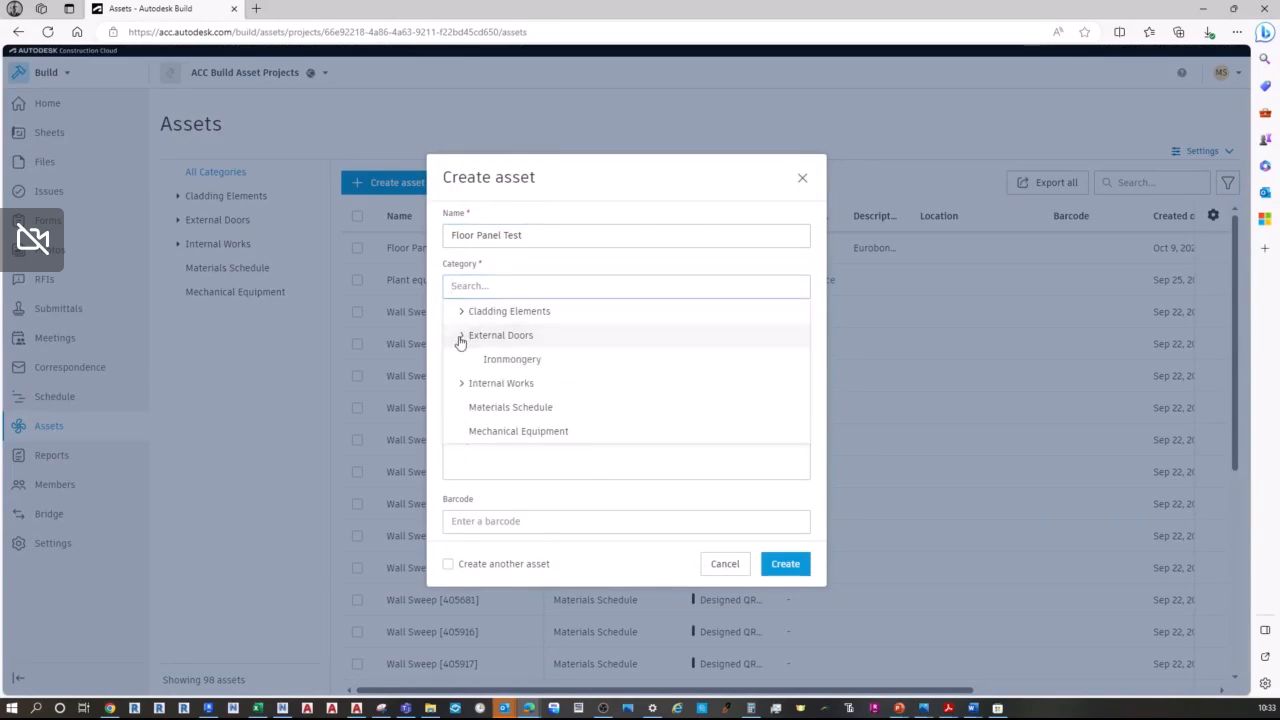
{"action": "left_click", "coordinate": [494, 337]}
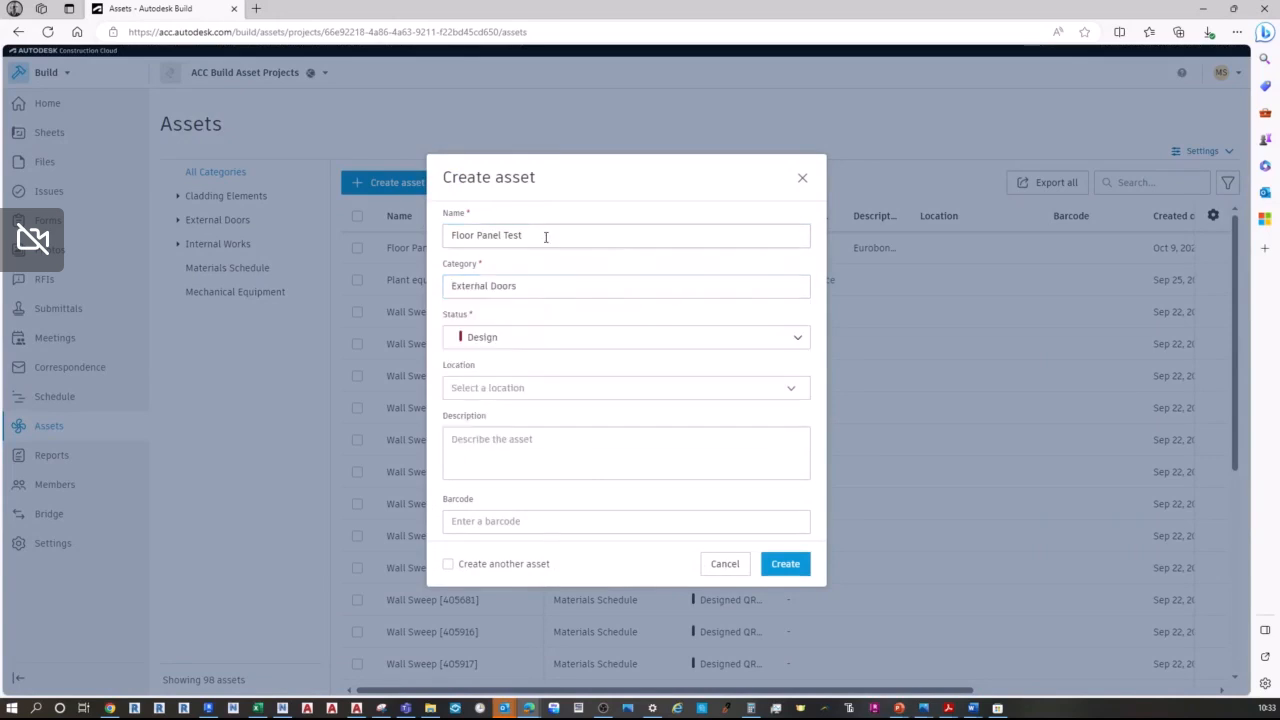
Step: Change the new asset's name to Door Panel Test, check its available statuses while keeping Design, and create the asset
{"action": "left_click_drag", "start_coordinate": [540, 236], "coordinate": [446, 233]}
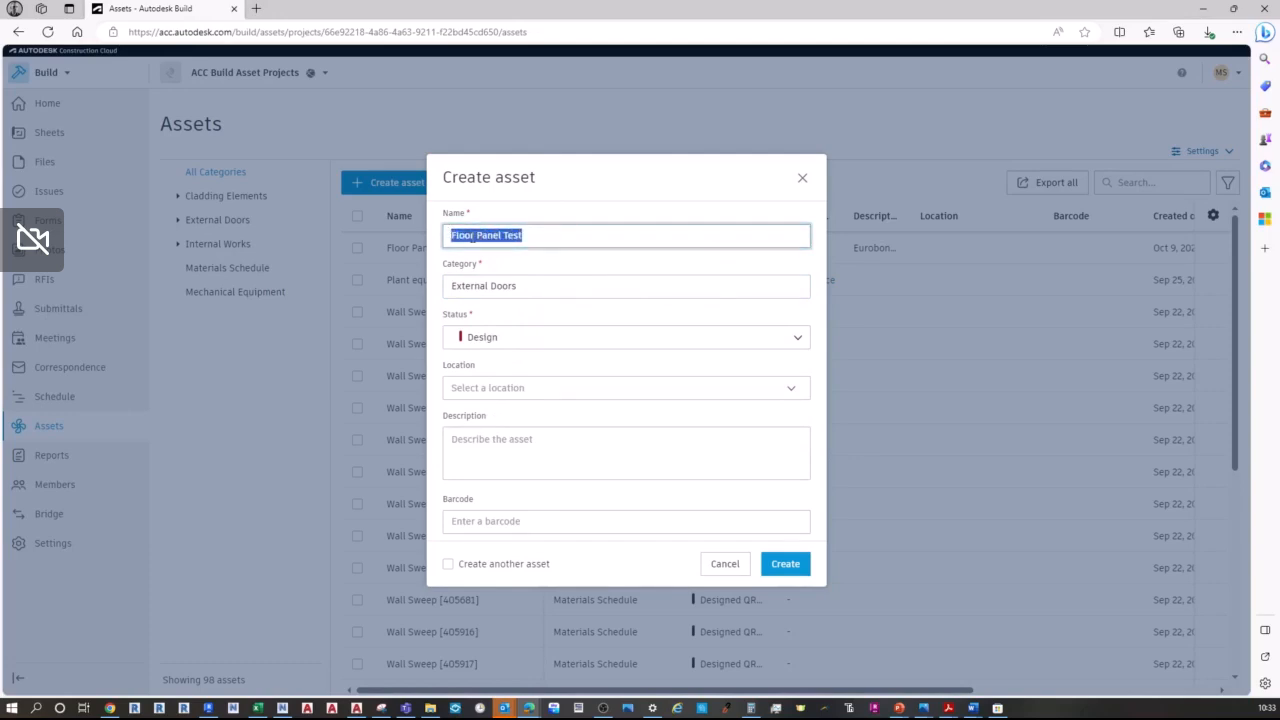
{"action": "left_click", "coordinate": [442, 235]}
{"action": "key", "text": "ctrl+shift+Right"}
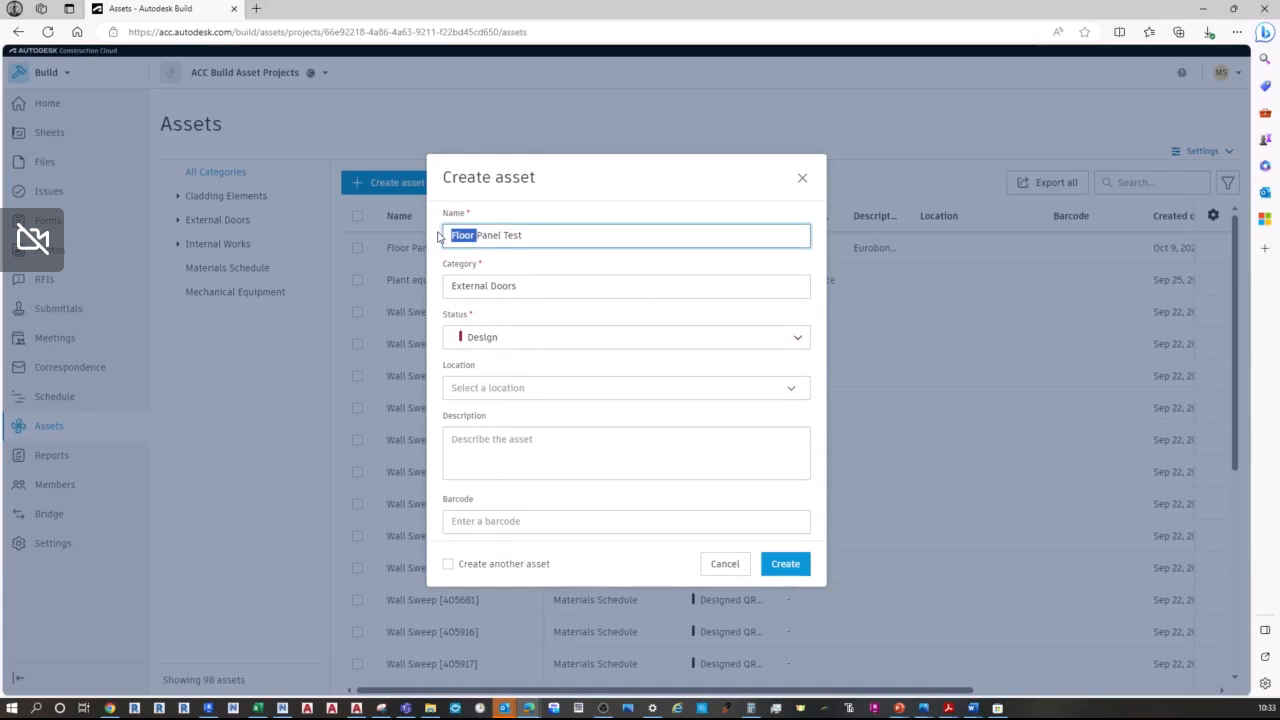
{"action": "type", "text": "Door"}
{"action": "left_click", "coordinate": [532, 344]}
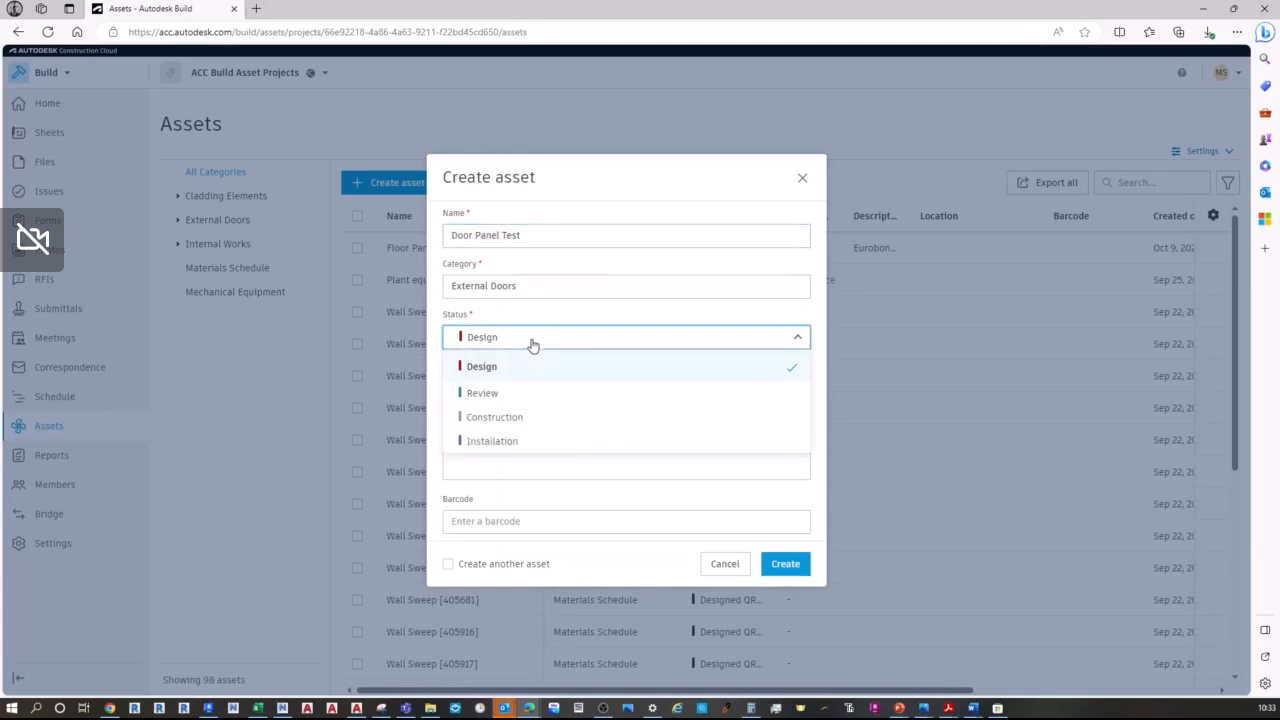
{"action": "left_click", "coordinate": [530, 342]}
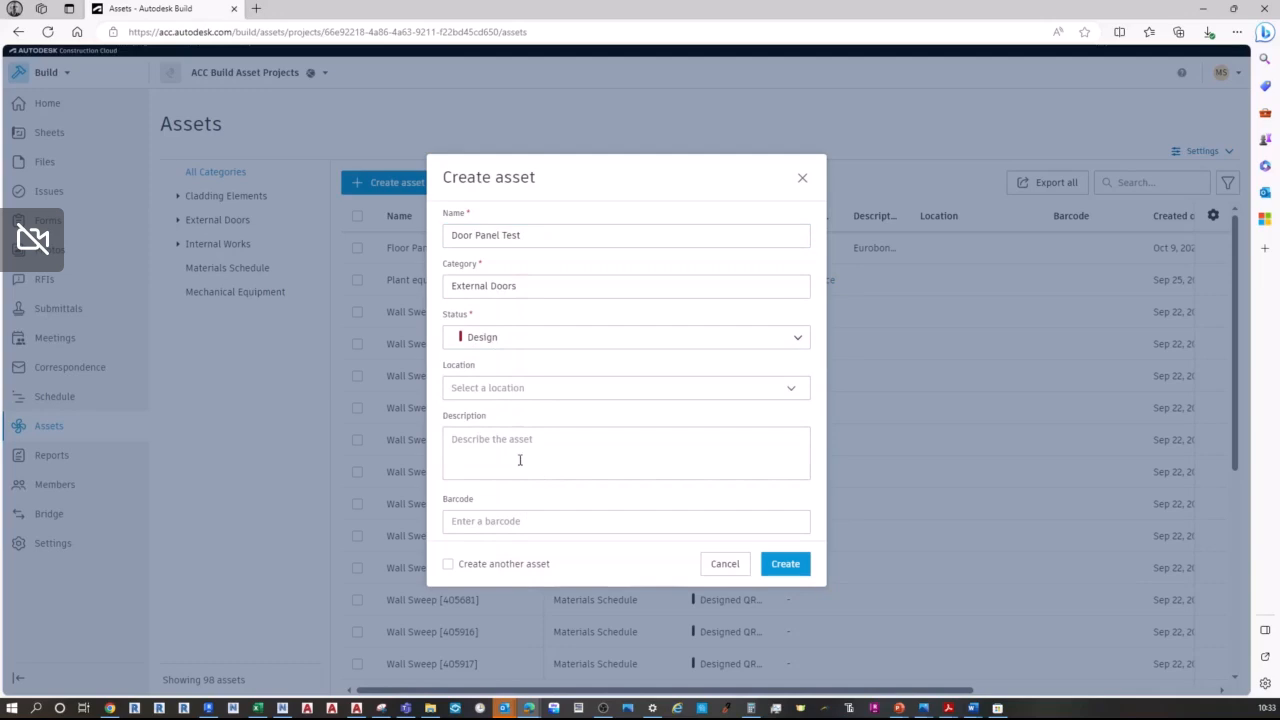
{"action": "left_click", "coordinate": [793, 565]}
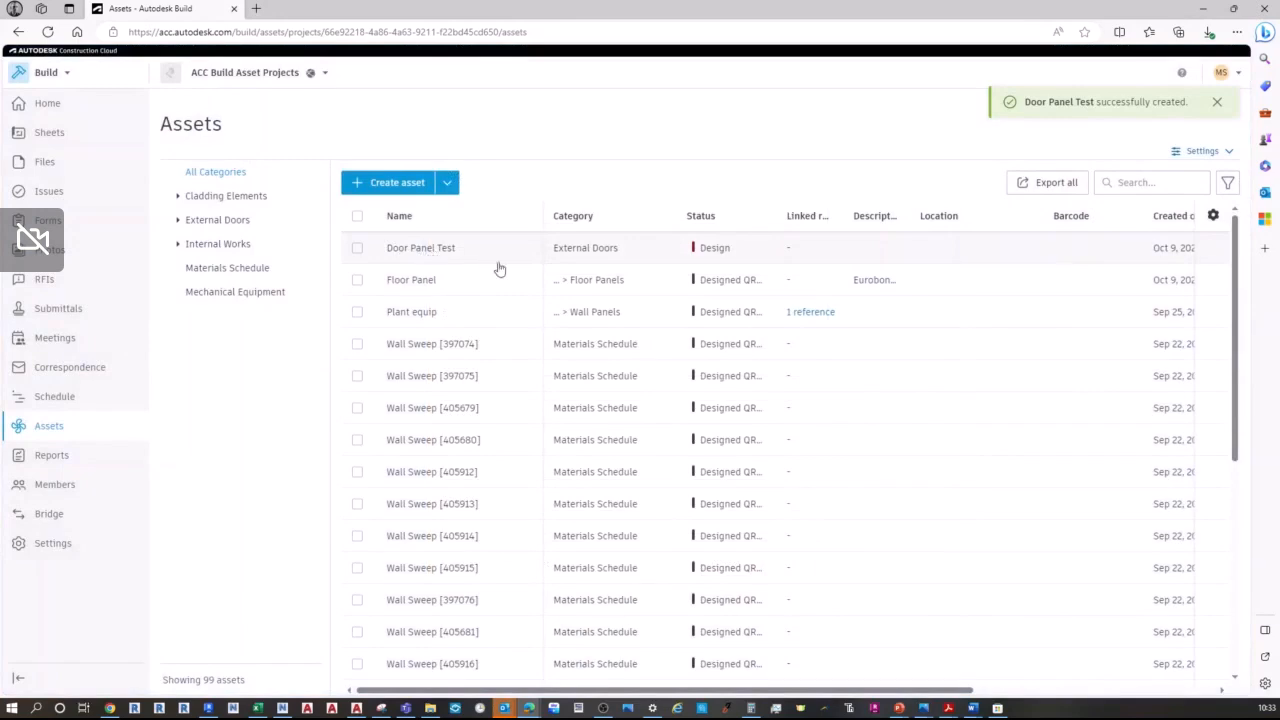
Step: Try to delete the Construction Status Set from the asset status sets
{"action": "left_click", "coordinate": [1201, 151]}
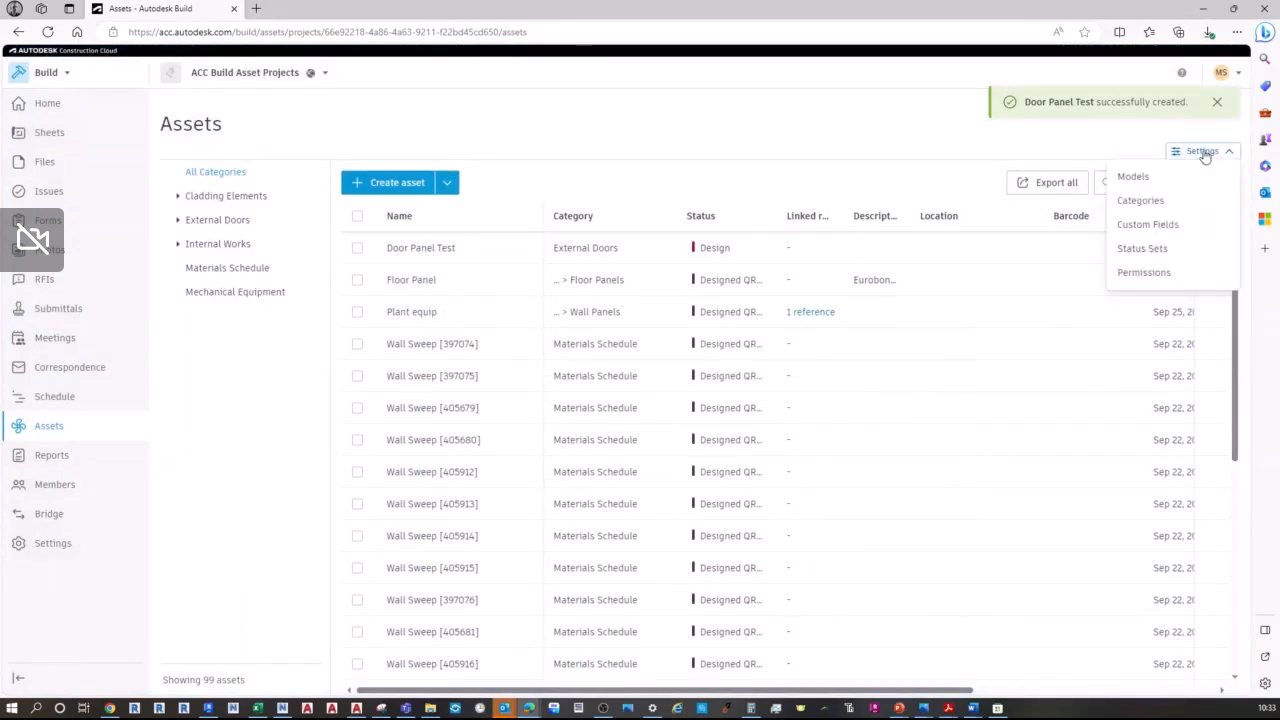
{"action": "left_click", "coordinate": [1148, 250]}
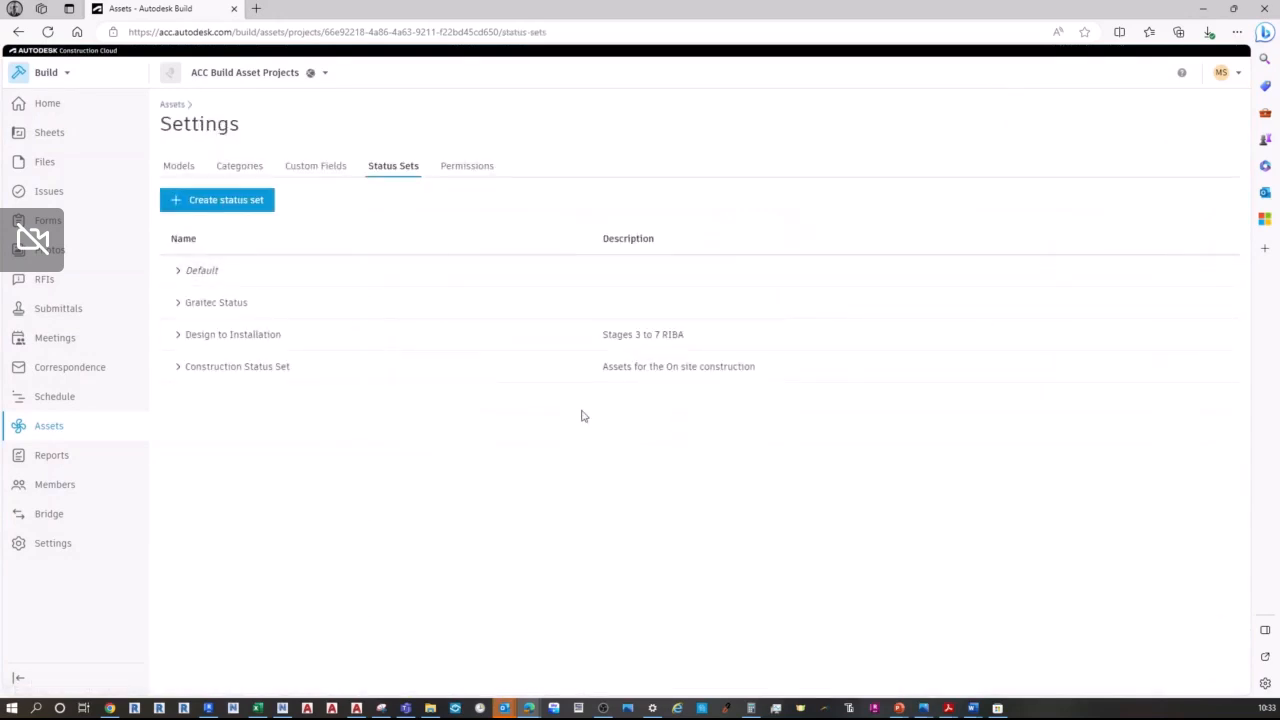
{"action": "left_click", "coordinate": [226, 370]}
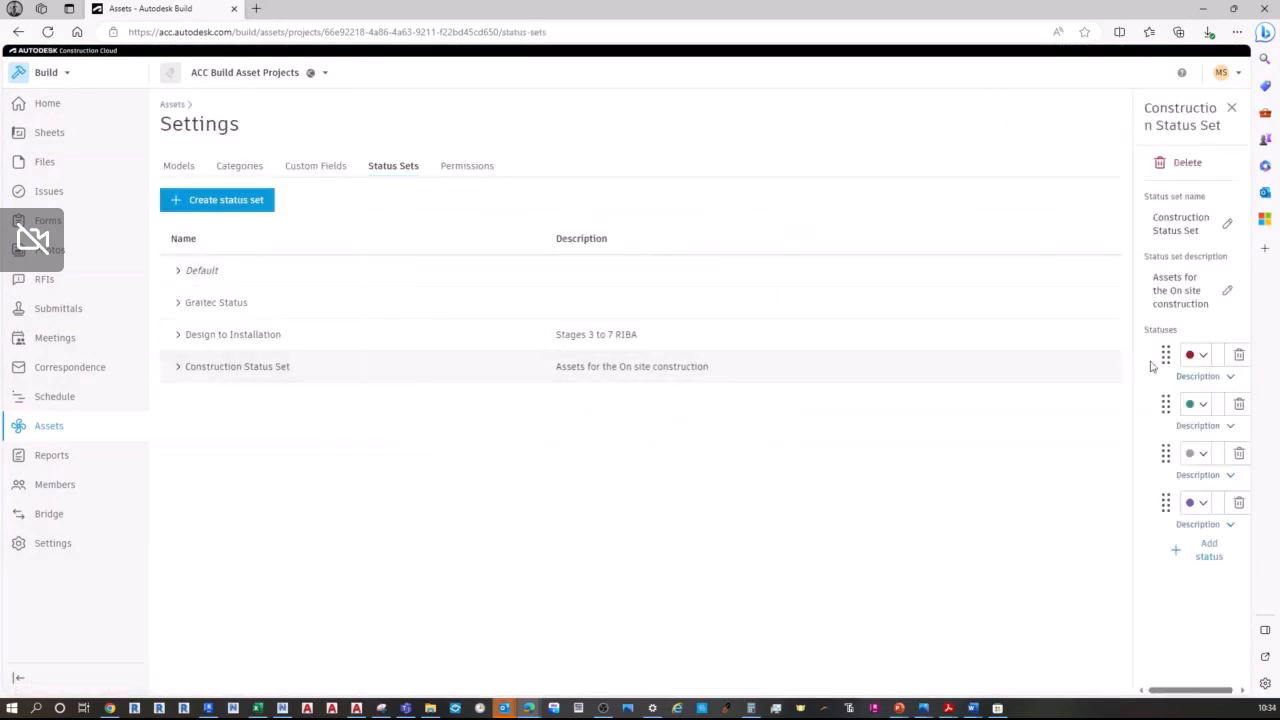
{"action": "left_click", "coordinate": [1048, 145]}
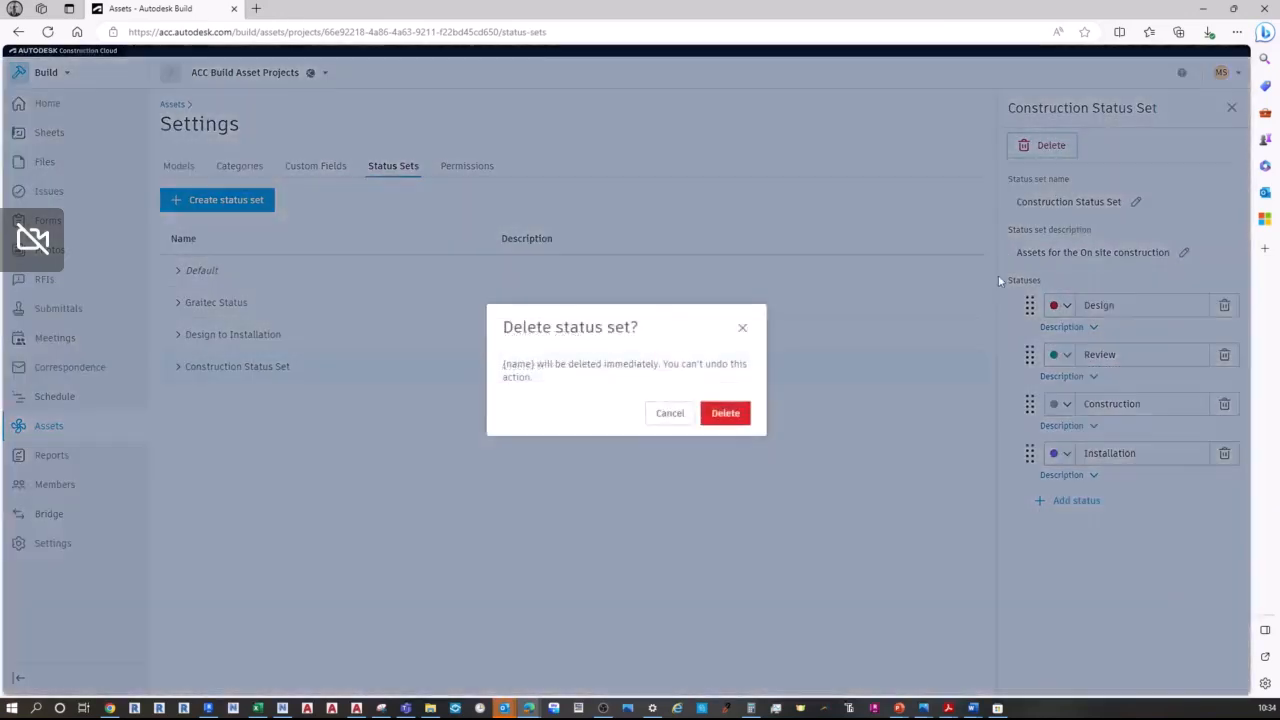
{"action": "left_click", "coordinate": [749, 420]}
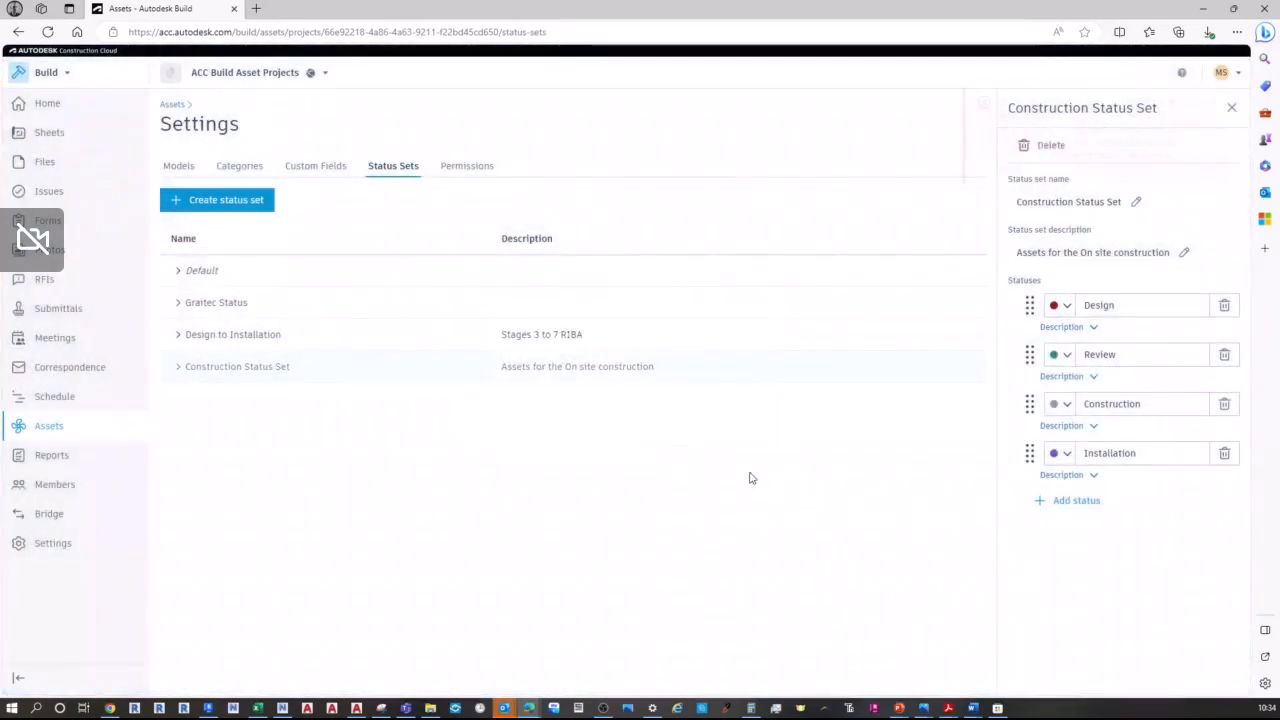
{"action": "left_click_drag", "start_coordinate": [1034, 104], "coordinate": [1192, 175]}
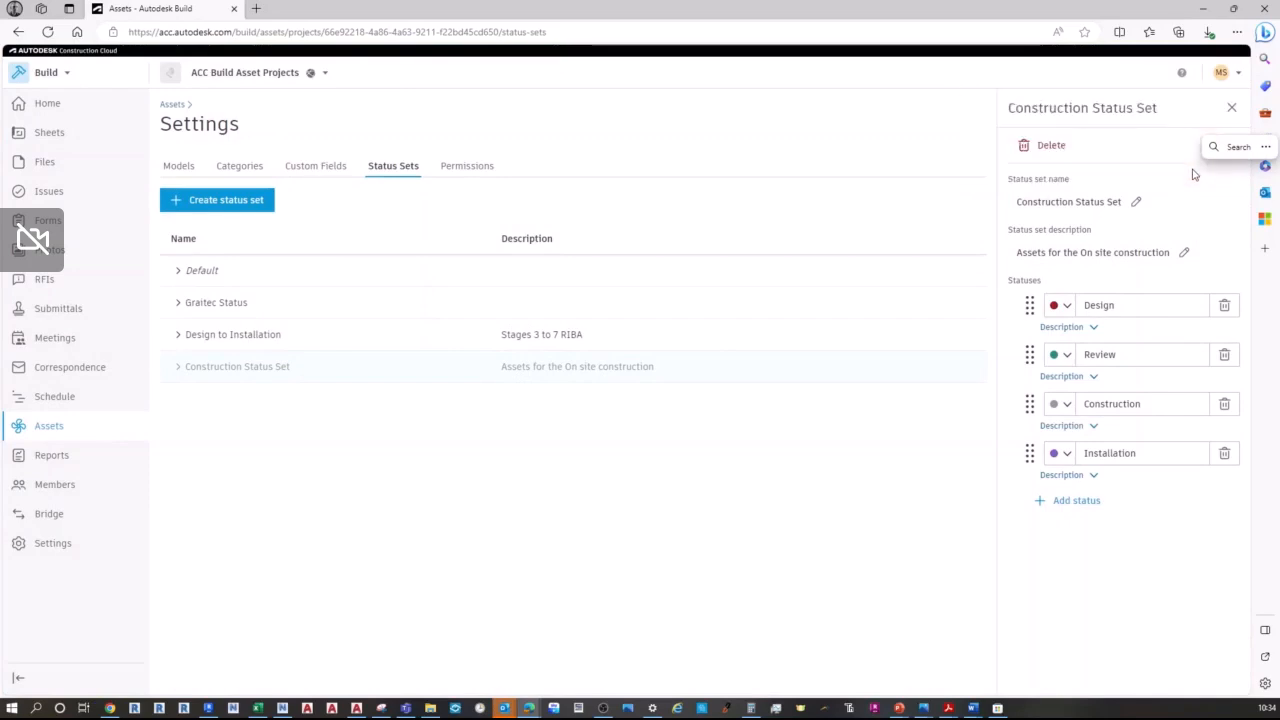
Step: Switch to the PDT-Master-template-v-8 workbook in Excel and examine its parameter groups from Manufacturer Data through Operations & Maintenance
{"action": "left_click", "coordinate": [1232, 110]}
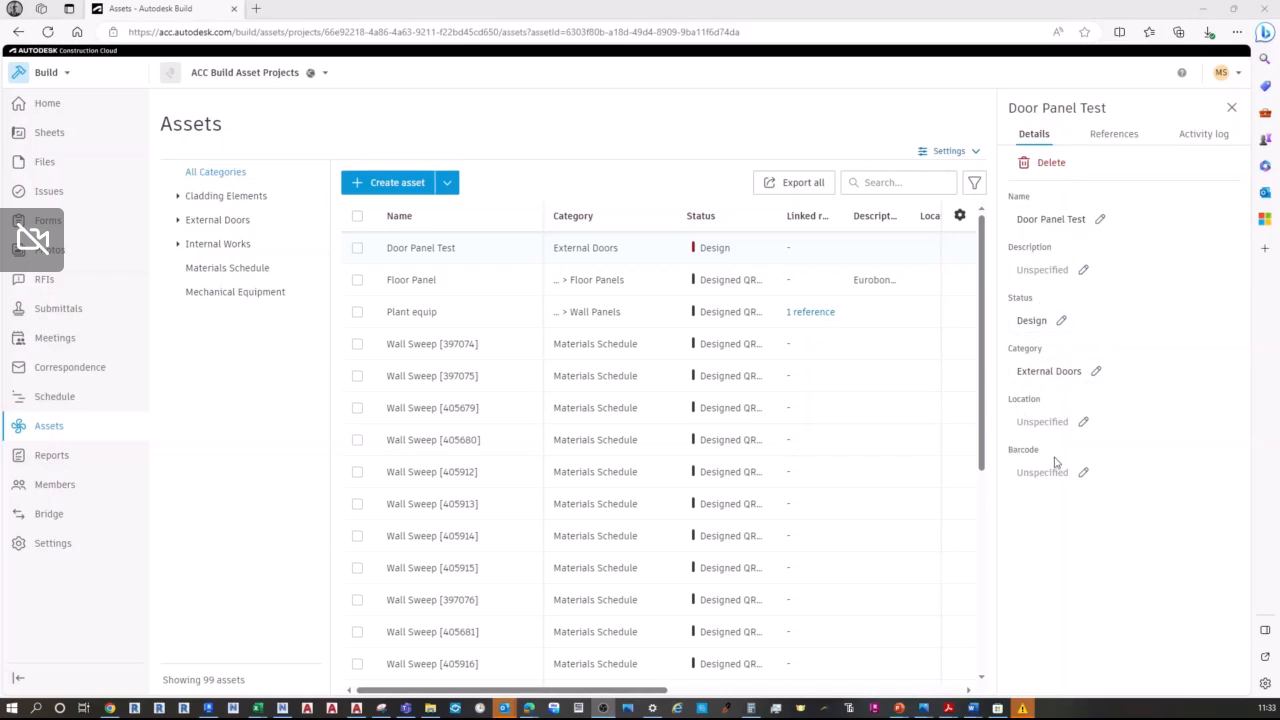
{"action": "left_click", "coordinate": [1204, 9]}
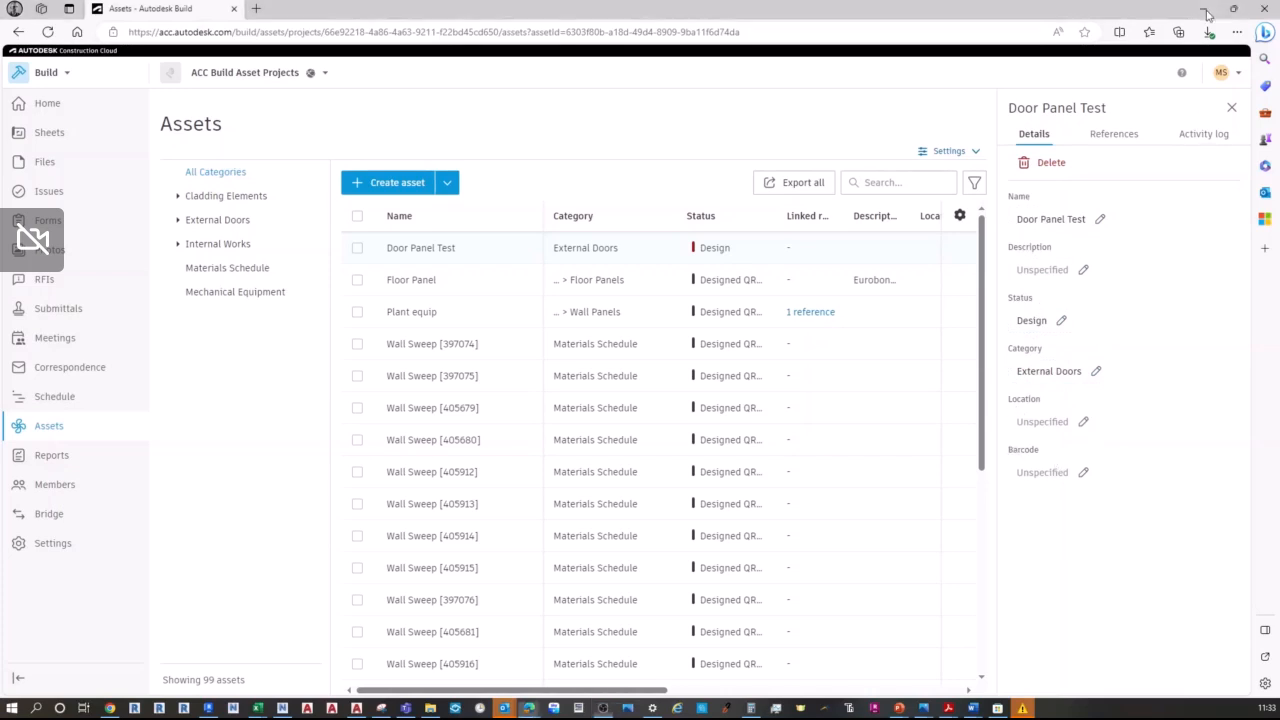
{"action": "scroll", "coordinate": [208, 337], "scroll_direction": "up", "scroll_amount": 2}
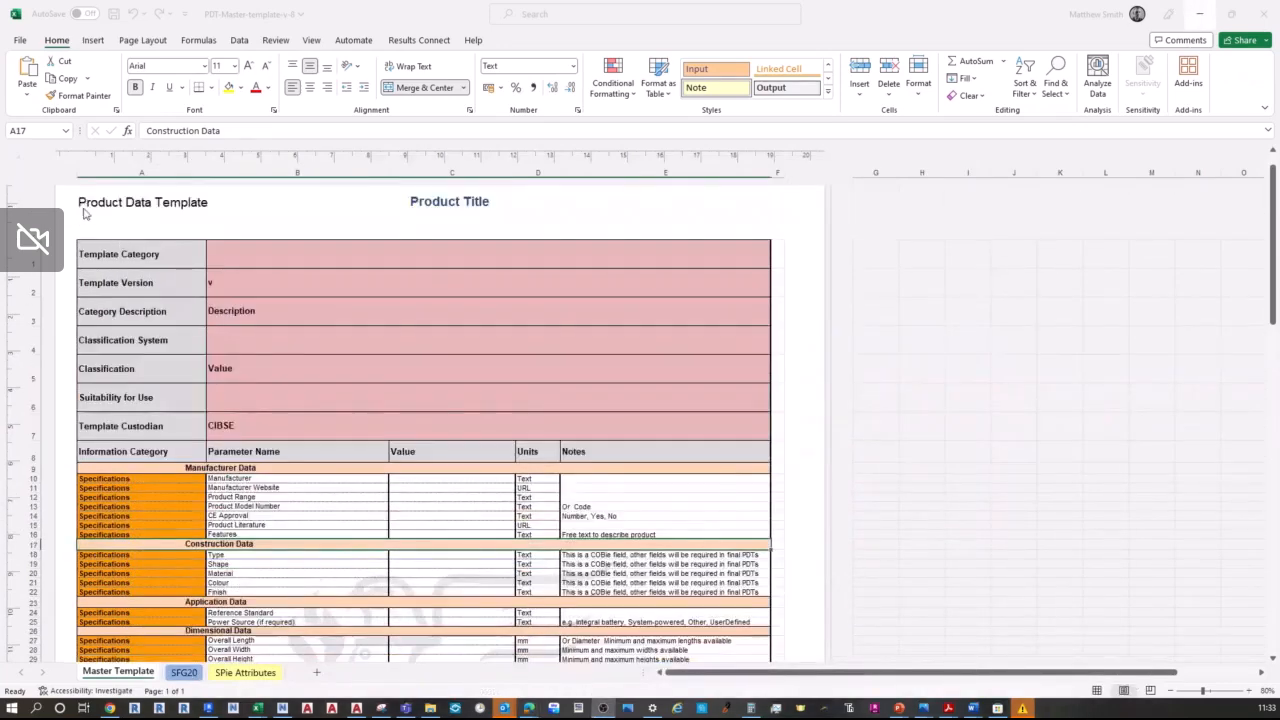
{"action": "scroll", "coordinate": [395, 476], "scroll_direction": "down", "scroll_amount": 2}
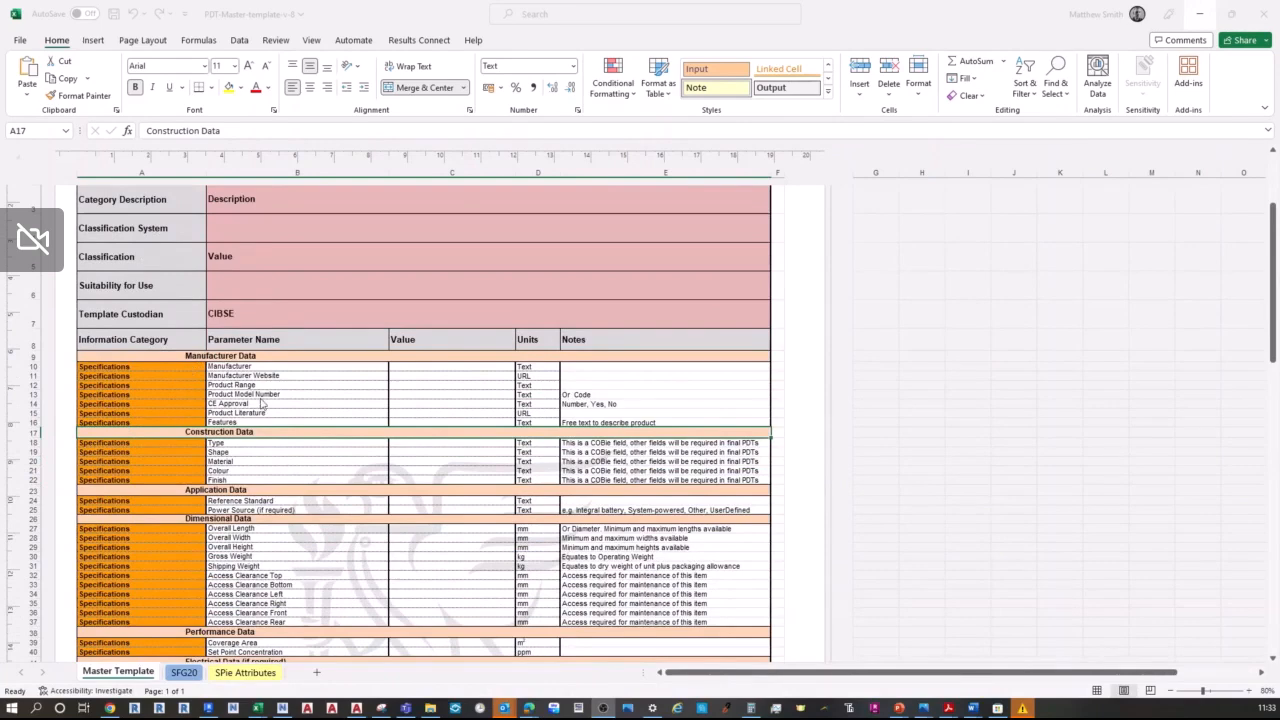
{"action": "scroll", "coordinate": [241, 482], "scroll_direction": "down", "scroll_amount": 1}
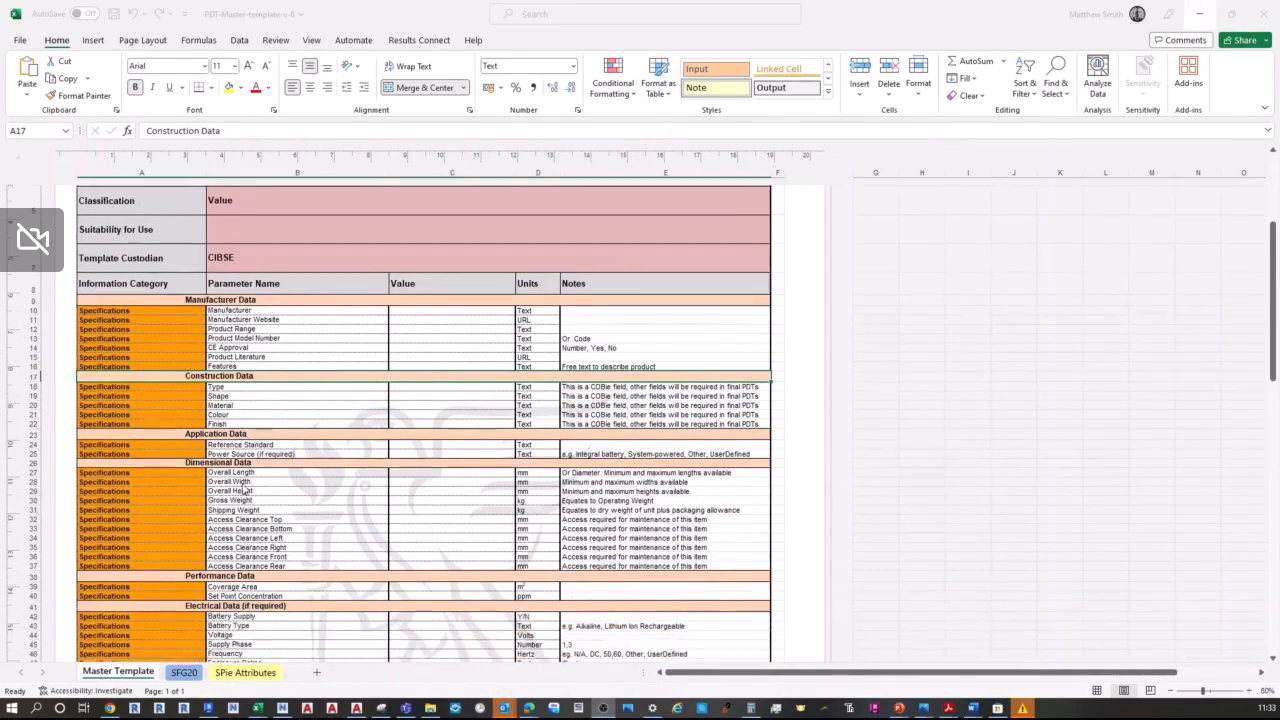
{"action": "scroll", "coordinate": [240, 420], "scroll_direction": "down", "scroll_amount": 3}
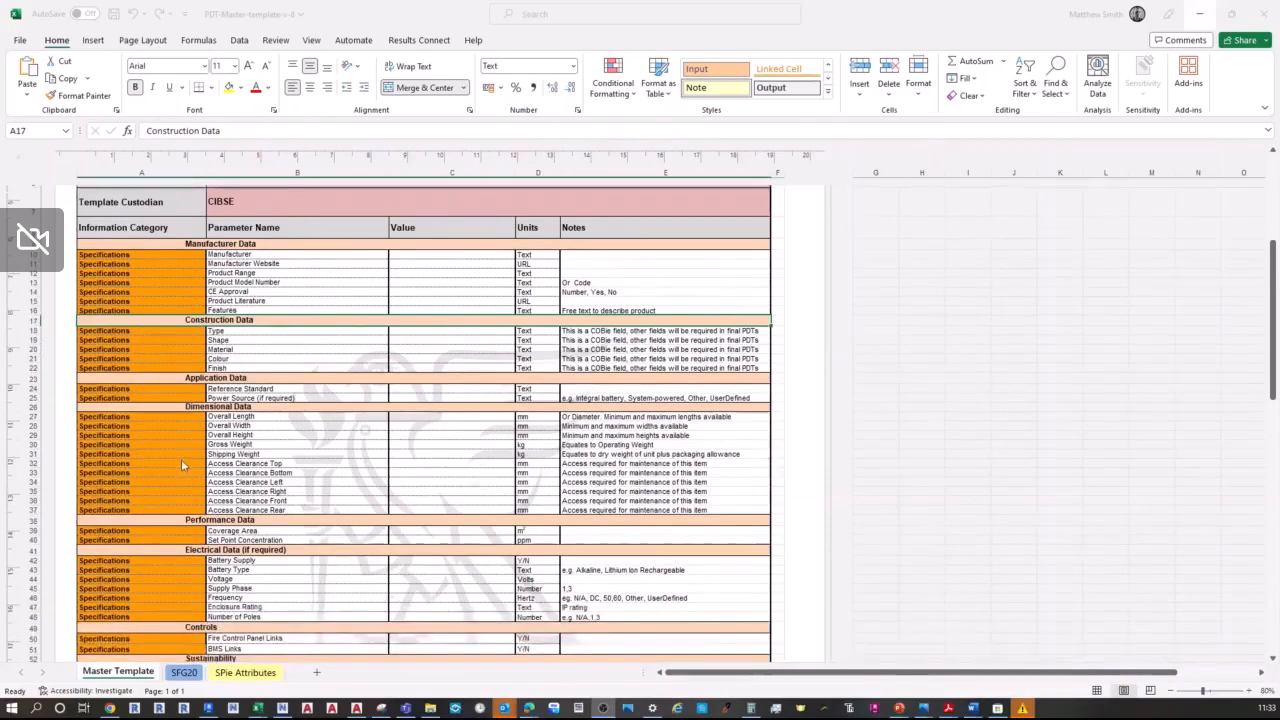
{"action": "scroll", "coordinate": [294, 532], "scroll_direction": "down", "scroll_amount": 2}
{"action": "scroll", "coordinate": [294, 534], "scroll_direction": "down", "scroll_amount": 3}
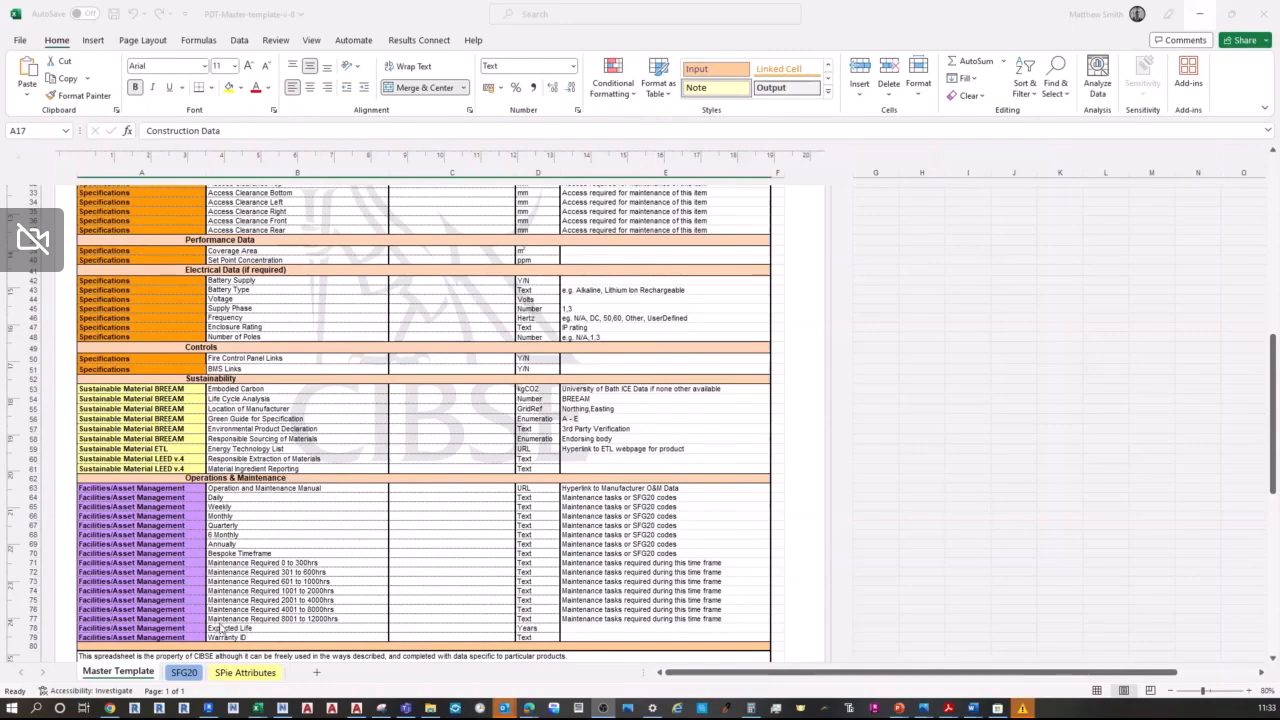
{"action": "scroll", "coordinate": [236, 632], "scroll_direction": "up", "scroll_amount": 10}
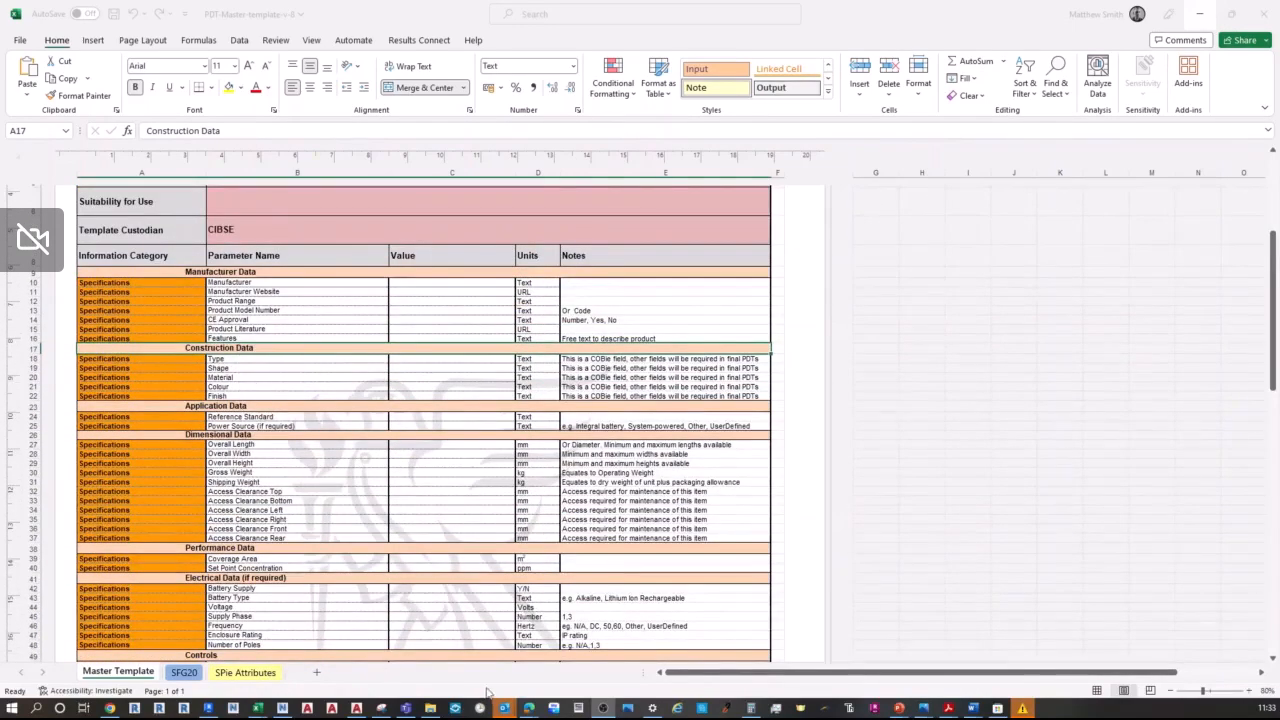
Step: Switch back to Autodesk Build and start a new custom field in the asset settings
{"action": "mouse_move", "coordinate": [529, 708]}
{"action": "left_click", "coordinate": [600, 656]}
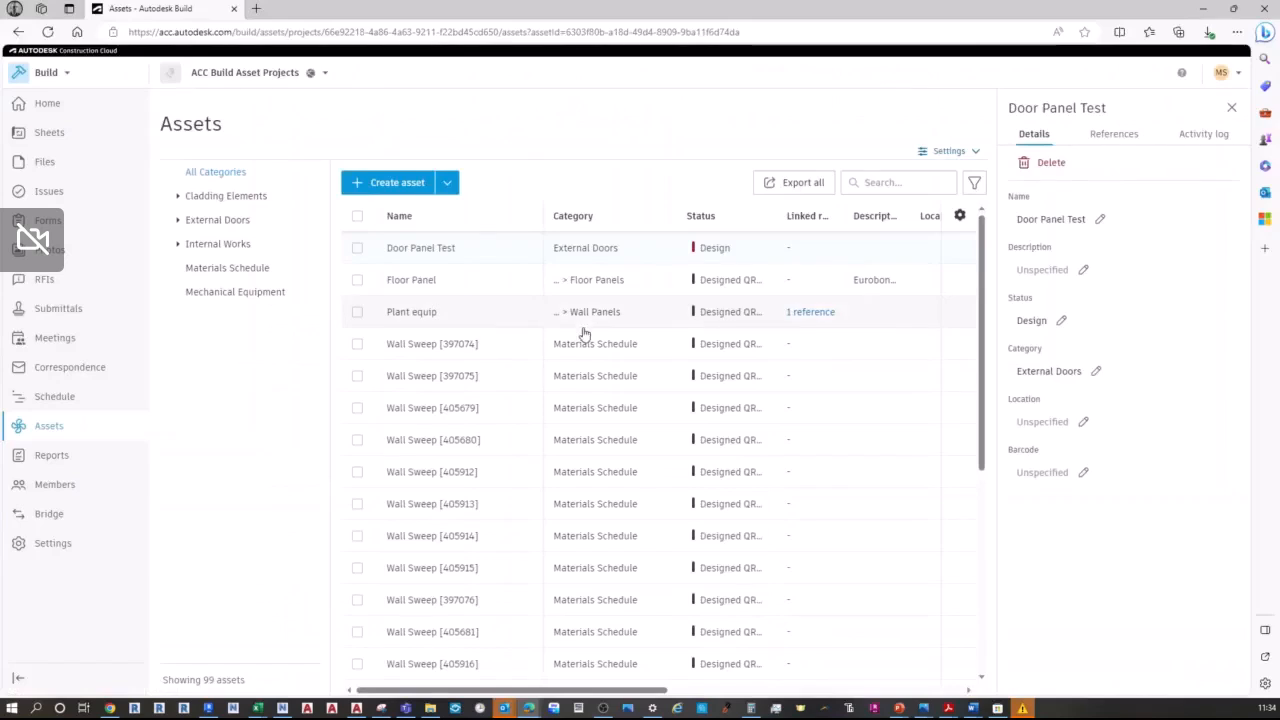
{"action": "left_click", "coordinate": [972, 154]}
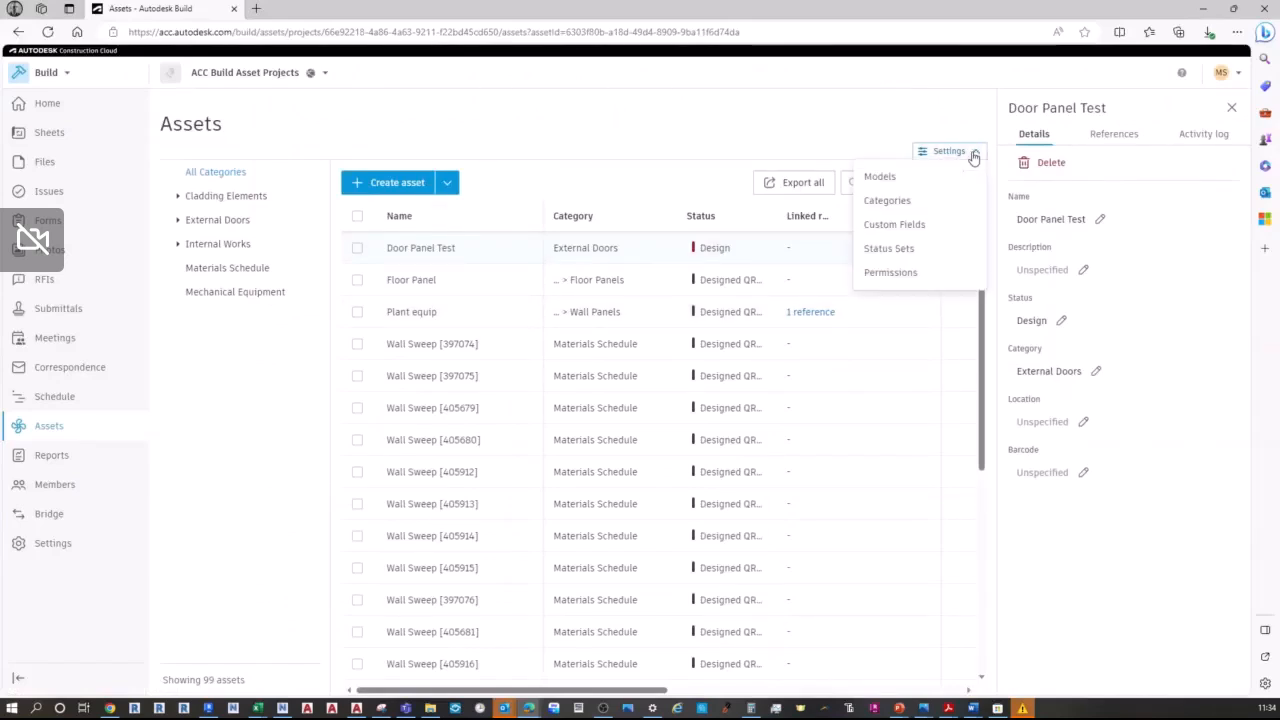
{"action": "left_click", "coordinate": [892, 224]}
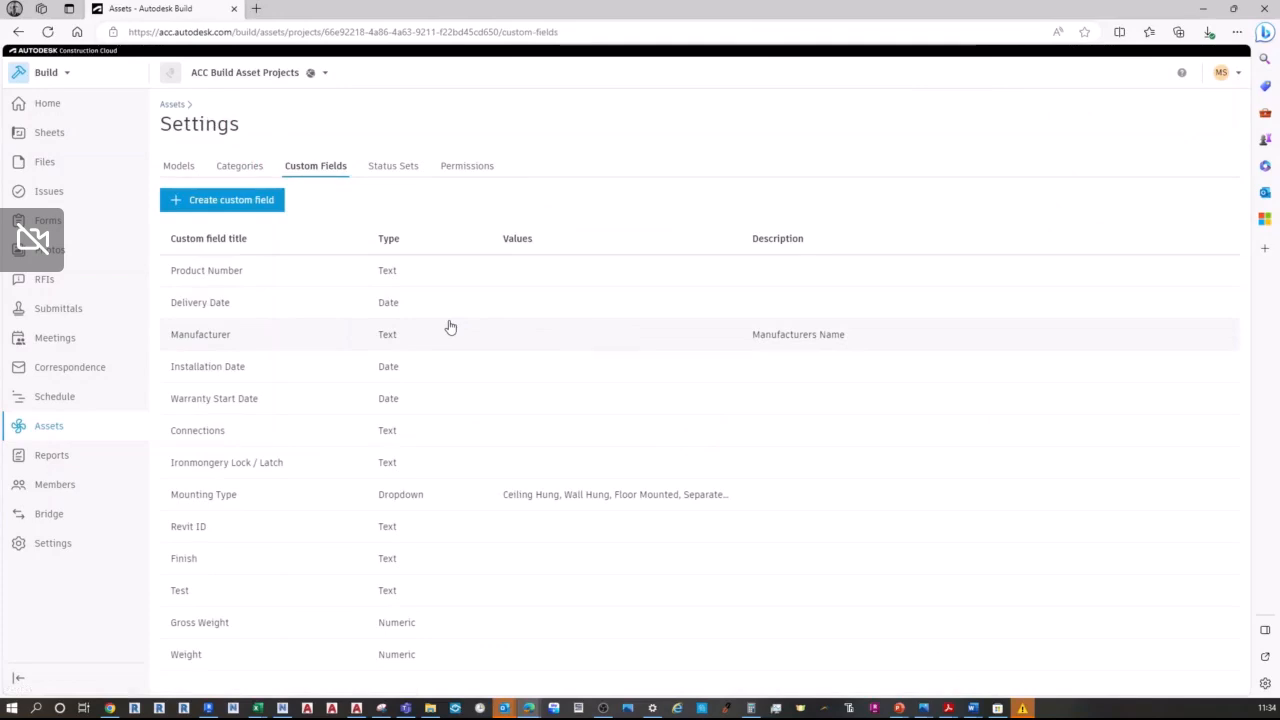
{"action": "left_click", "coordinate": [186, 202]}
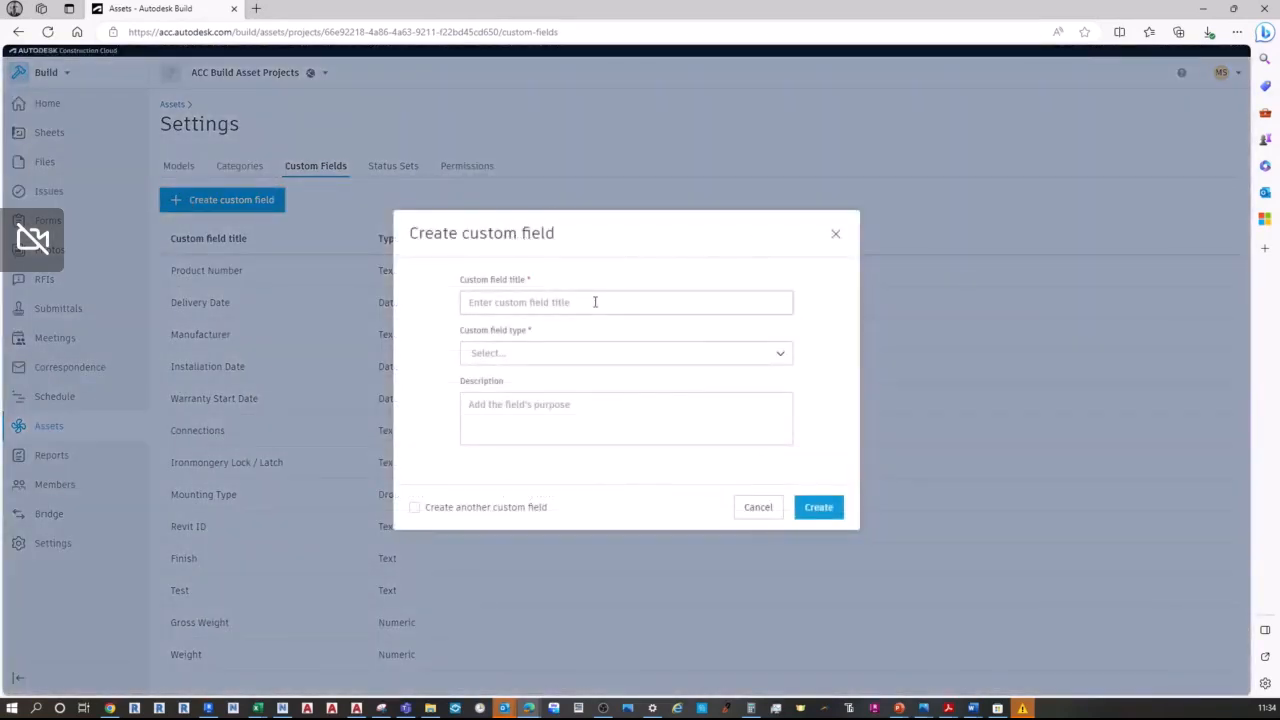
{"action": "left_click", "coordinate": [595, 302]}
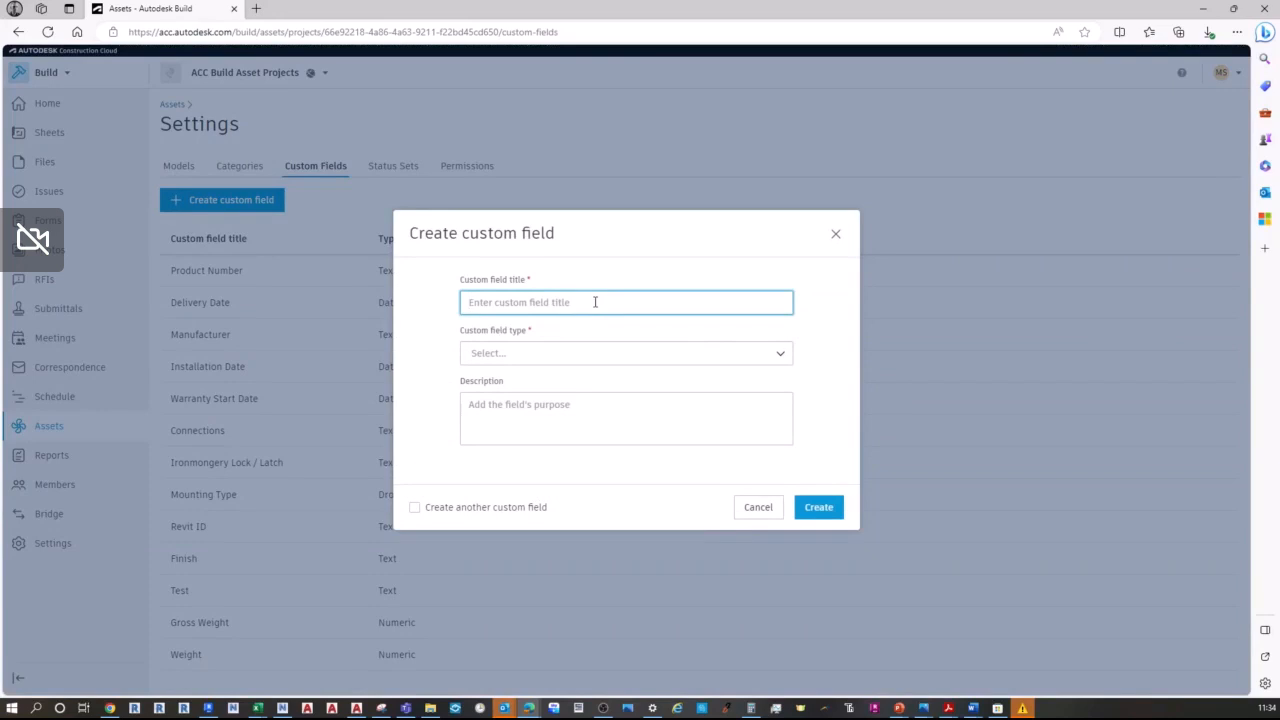
Step: Switch to the Excel product data template and look through its Operations & Maintenance parameters for a suitable custom field
{"action": "left_click", "coordinate": [257, 708]}
{"action": "left_click", "coordinate": [316, 657]}
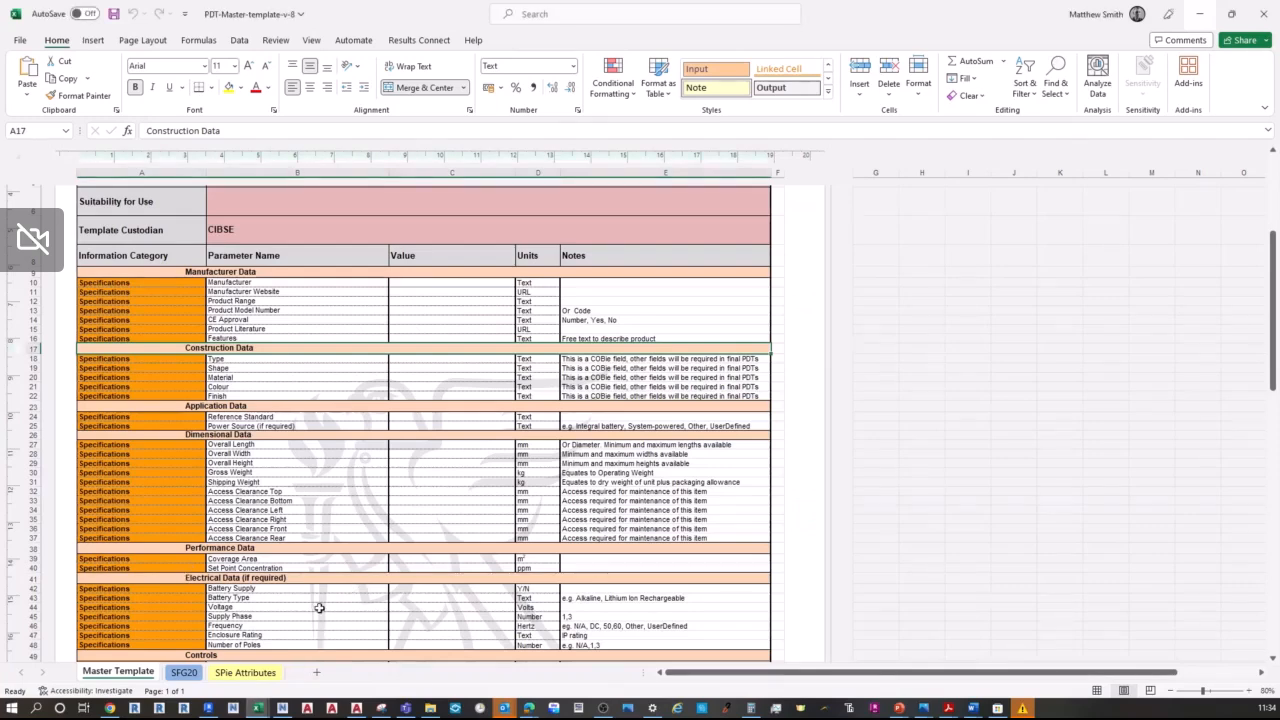
{"action": "scroll", "coordinate": [340, 600], "scroll_direction": "down", "scroll_amount": 5}
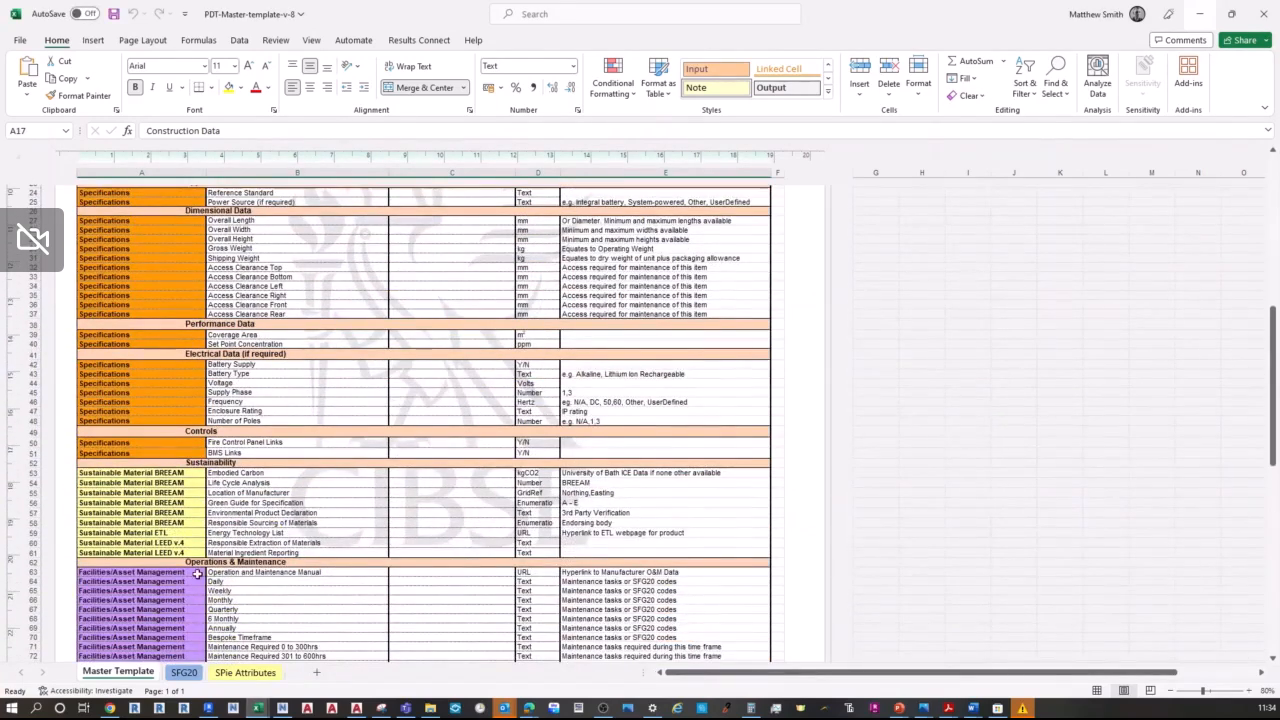
{"action": "scroll", "coordinate": [272, 528], "scroll_direction": "down", "scroll_amount": 1}
{"action": "scroll", "coordinate": [275, 530], "scroll_direction": "down", "scroll_amount": 3}
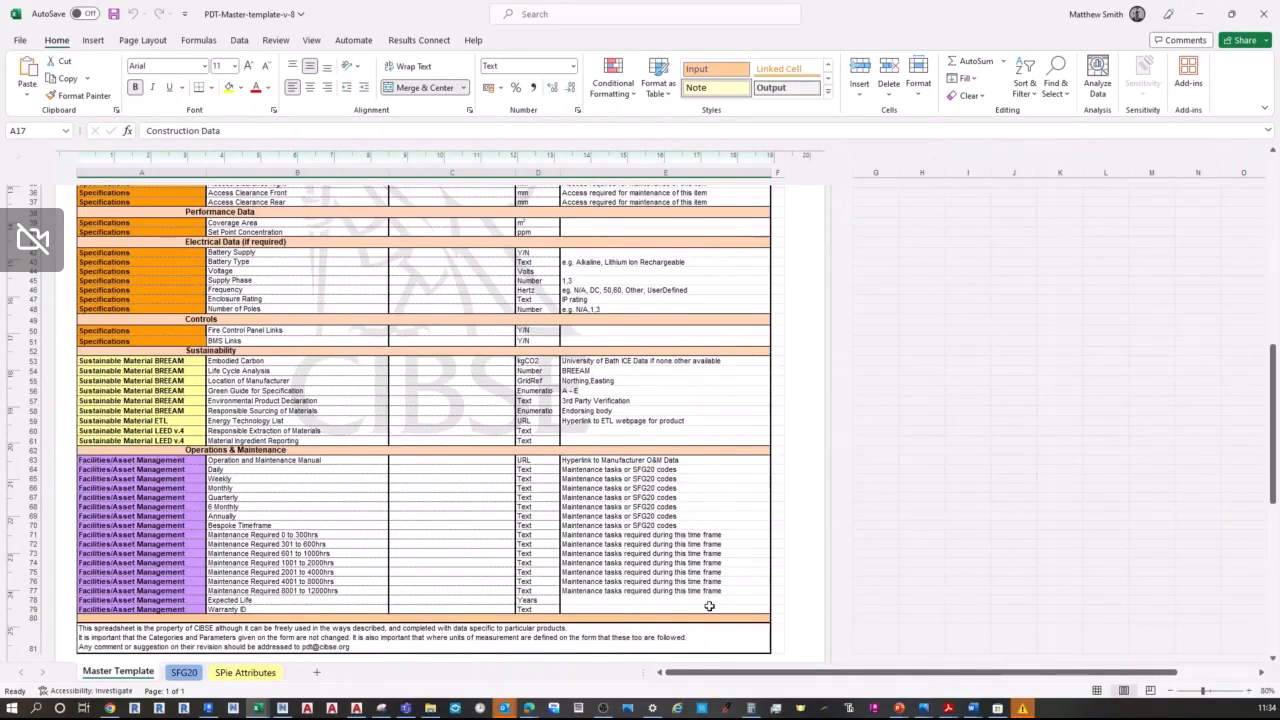
Step: Return to Autodesk Build and title the new custom field Expected Life with the Numeric type
{"action": "left_click", "coordinate": [528, 708]}
{"action": "left_click", "coordinate": [606, 651]}
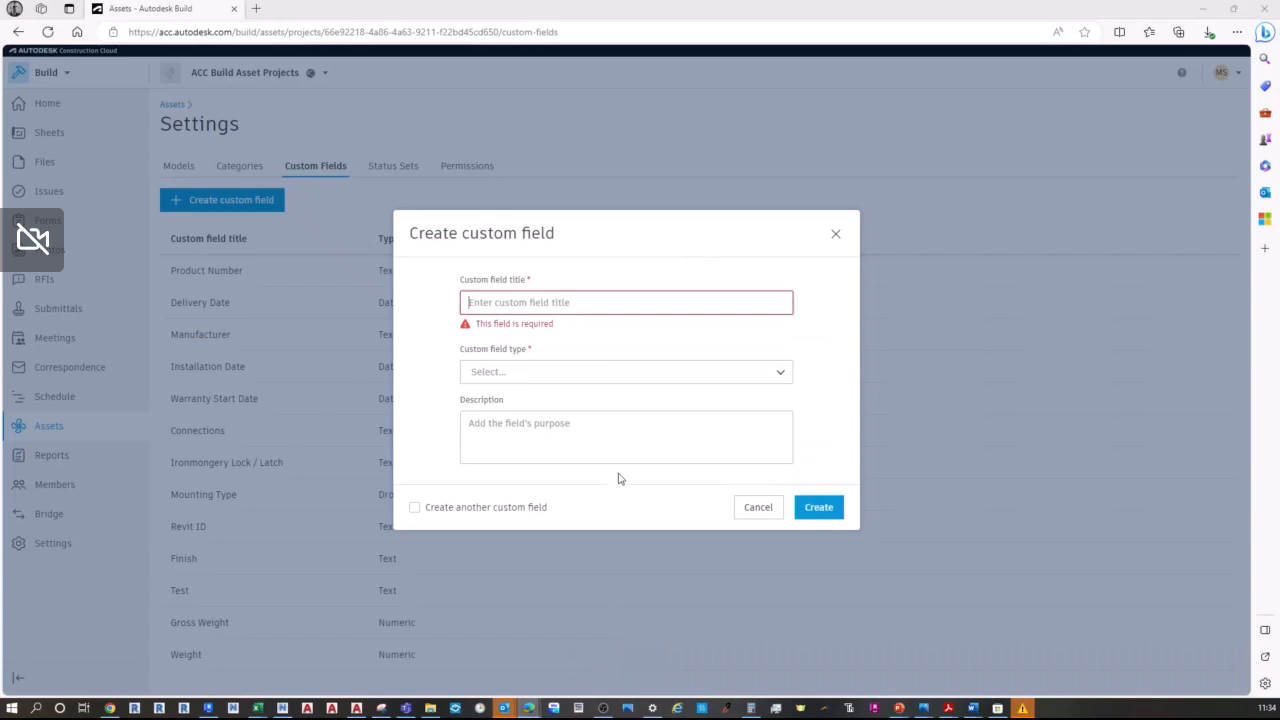
{"action": "type", "text": "Expected Life"}
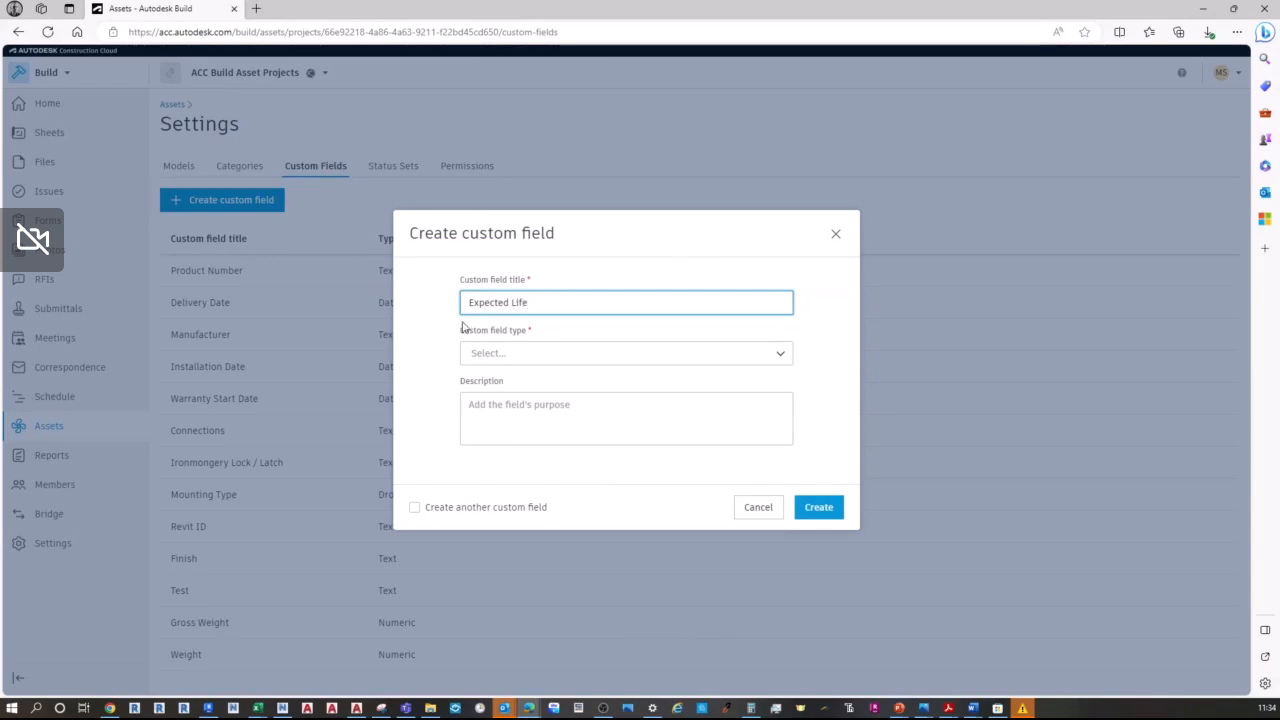
{"action": "left_click", "coordinate": [526, 355]}
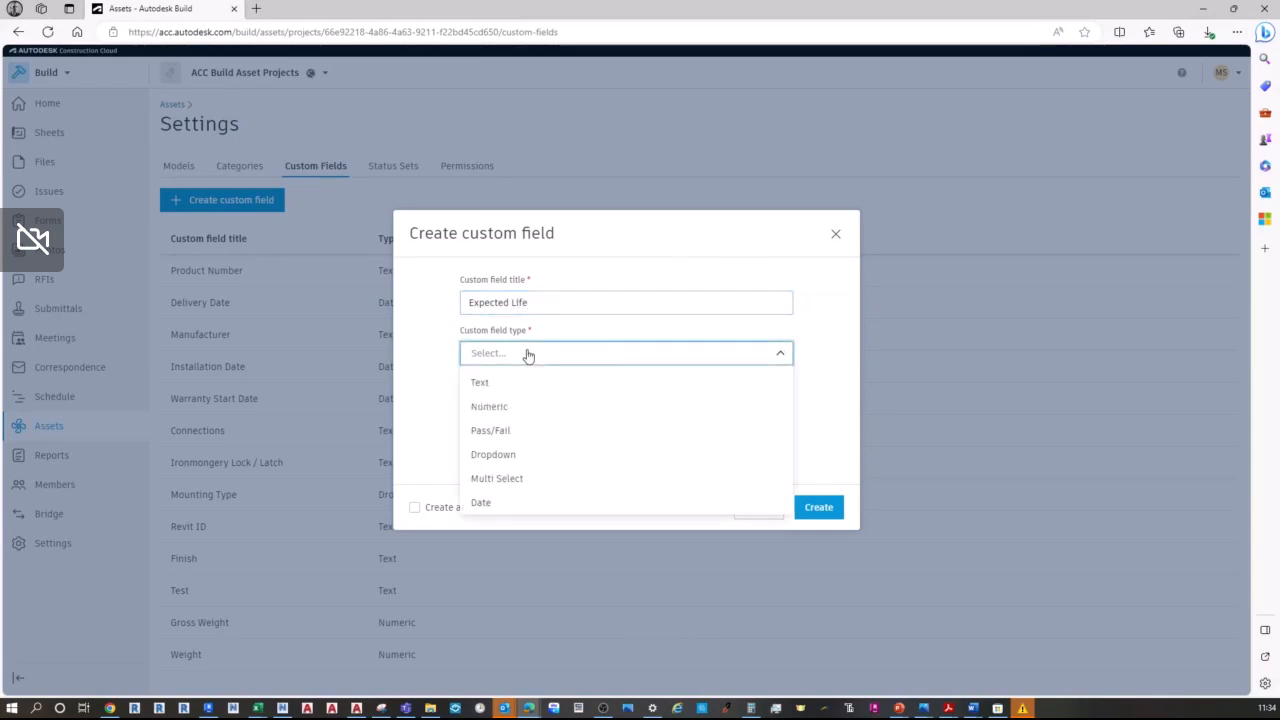
{"action": "left_click", "coordinate": [489, 410]}
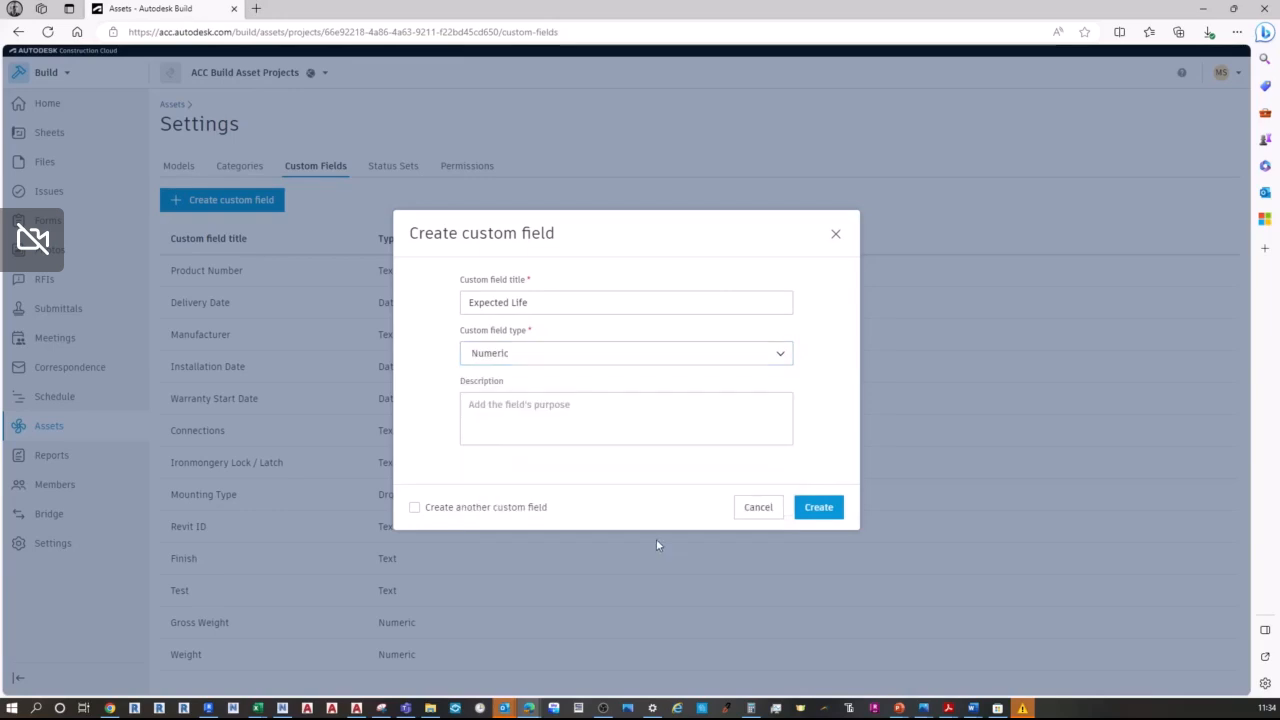
Step: Try the Dropdown, Multi Select and Date types for the Expected Life field and set it back to Numeric
{"action": "left_click", "coordinate": [518, 356]}
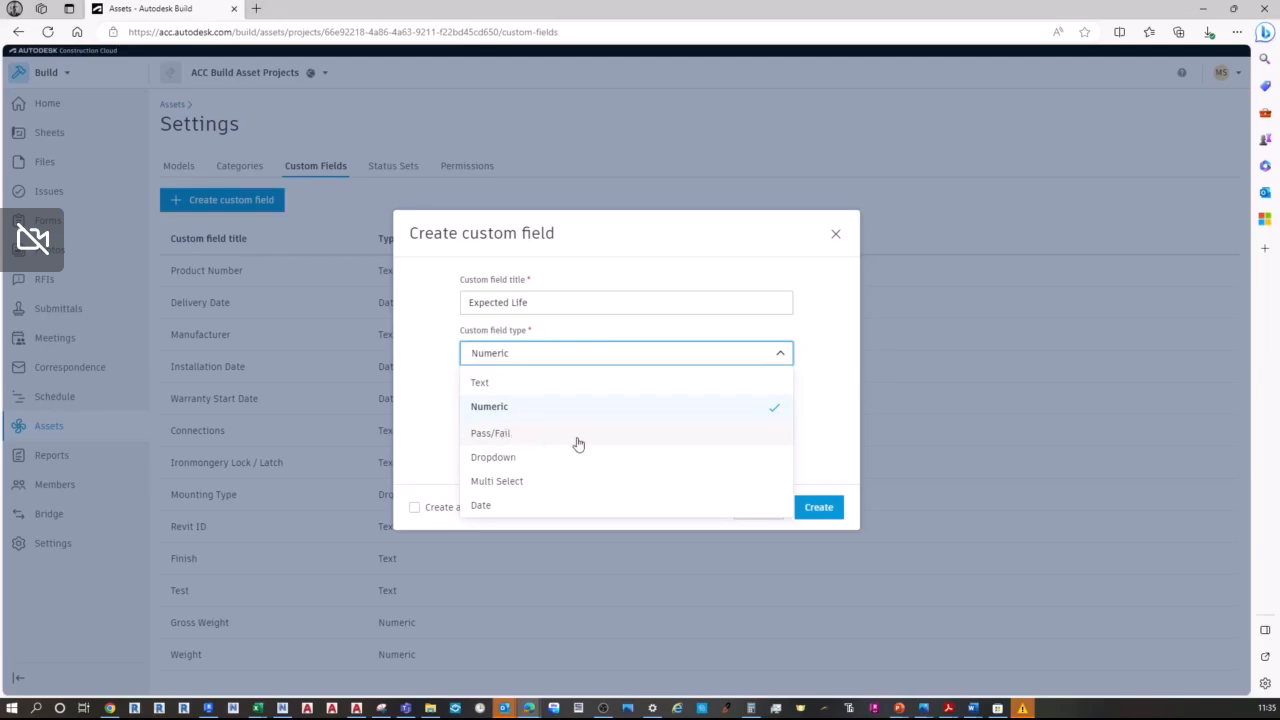
{"action": "left_click", "coordinate": [531, 467]}
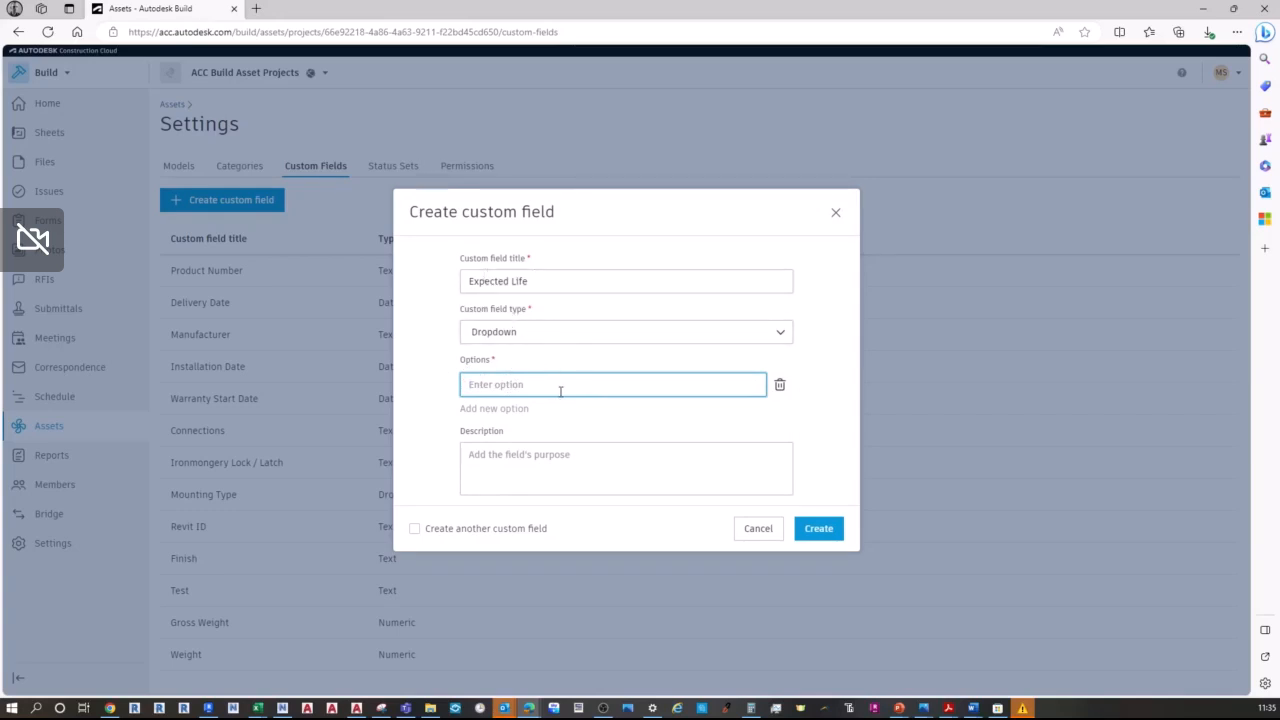
{"action": "left_click", "coordinate": [786, 335]}
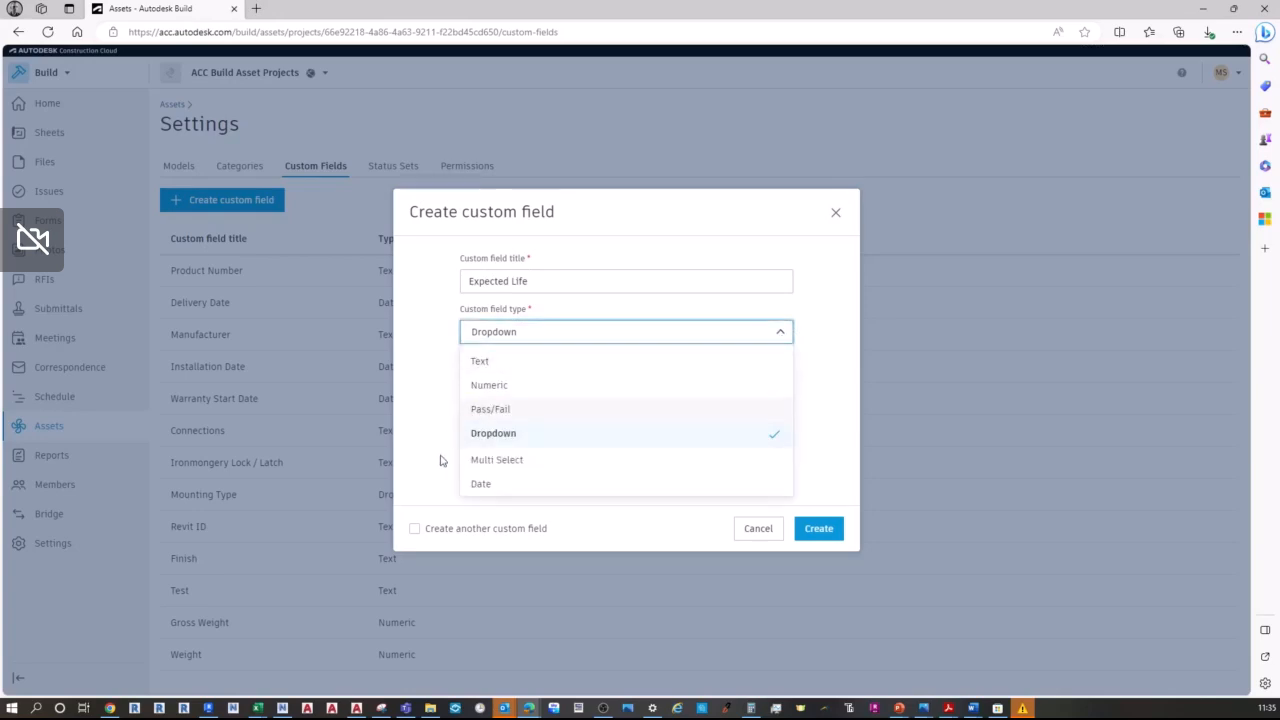
{"action": "left_click", "coordinate": [500, 460]}
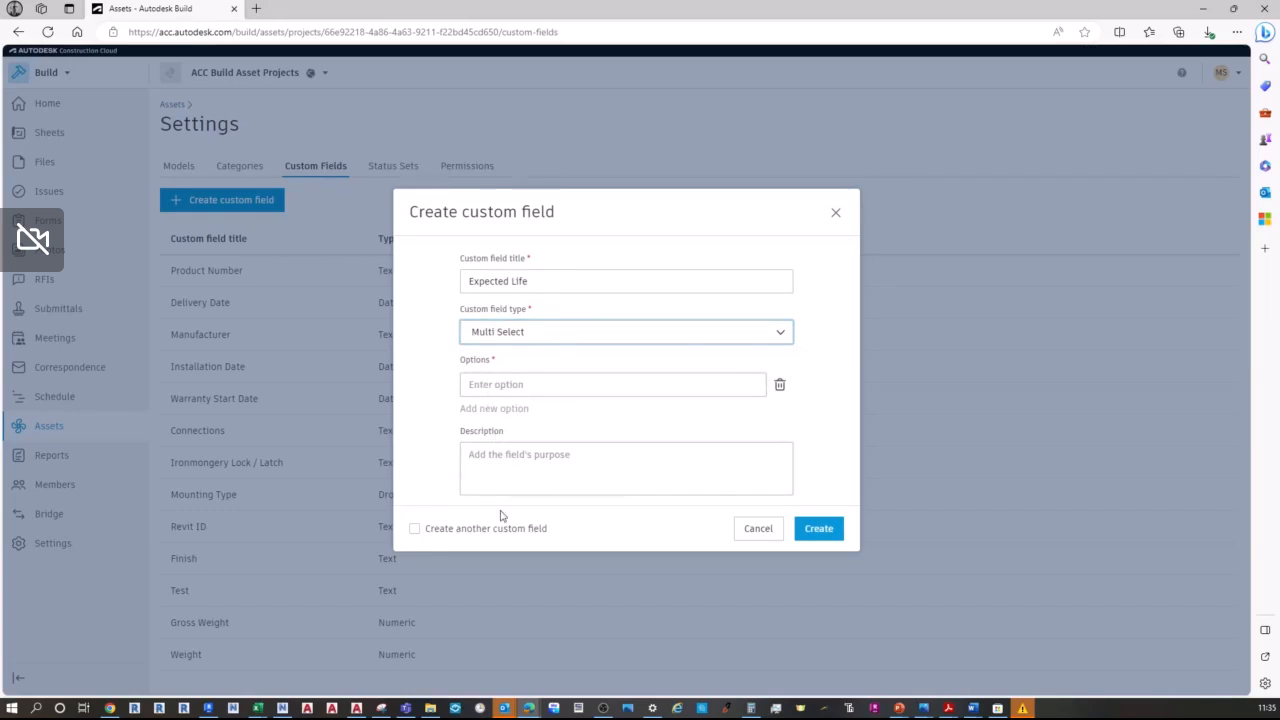
{"action": "left_click", "coordinate": [785, 340]}
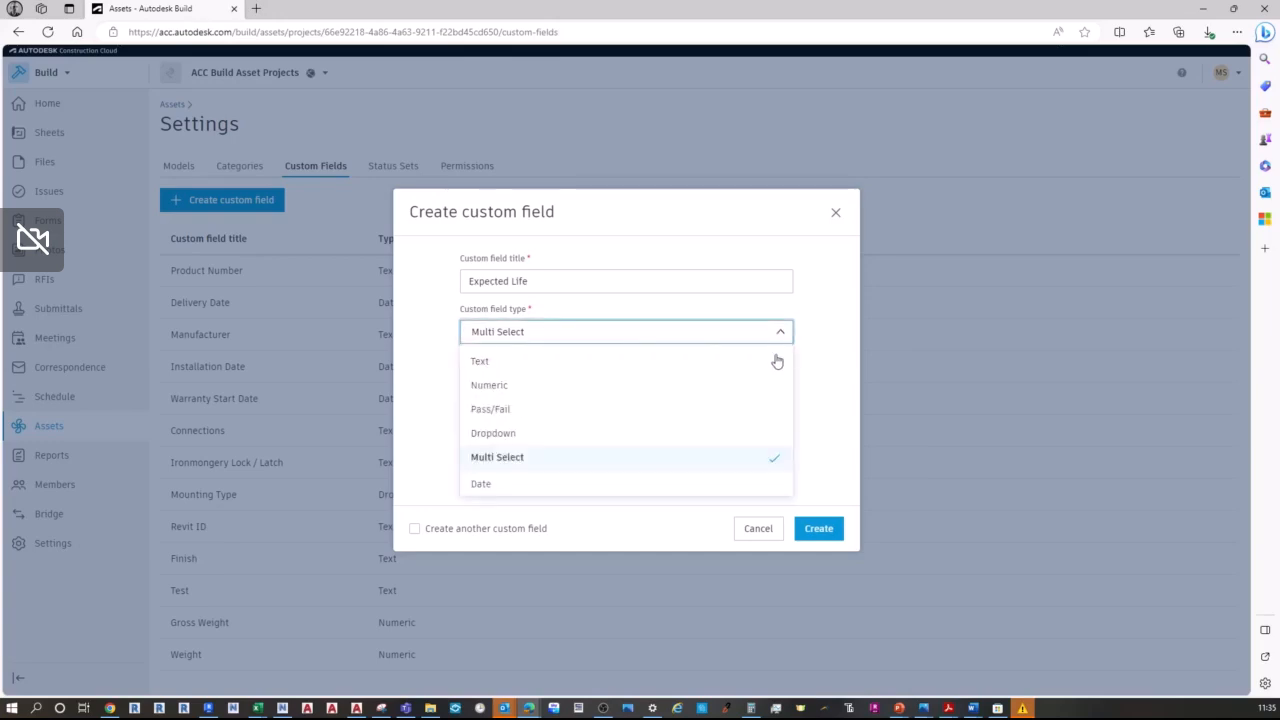
{"action": "left_click", "coordinate": [482, 486]}
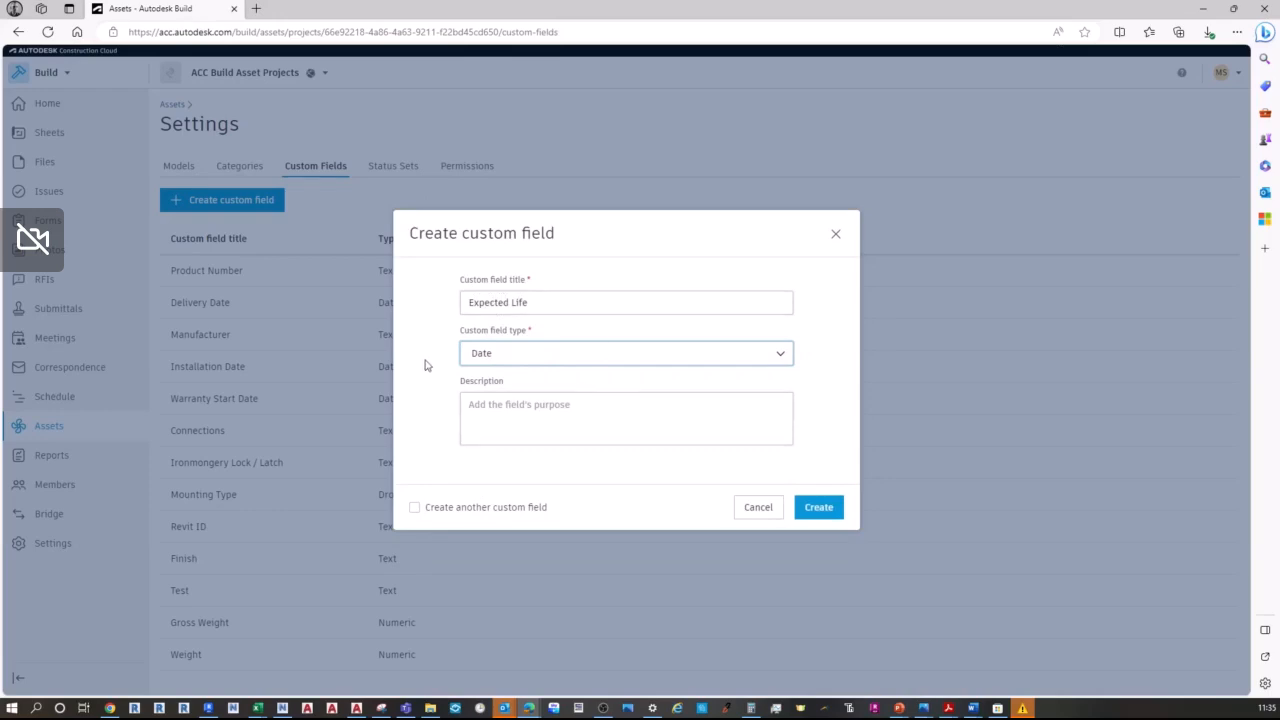
{"action": "left_click", "coordinate": [704, 353]}
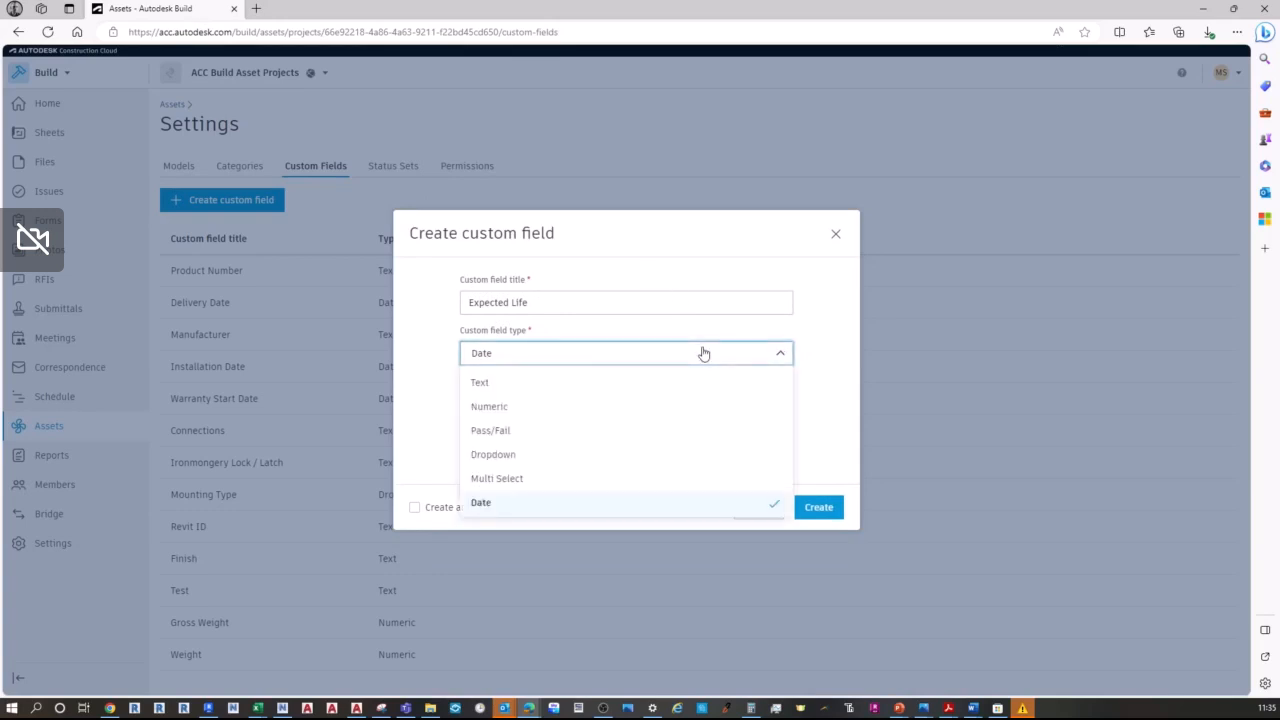
{"action": "left_click", "coordinate": [478, 407]}
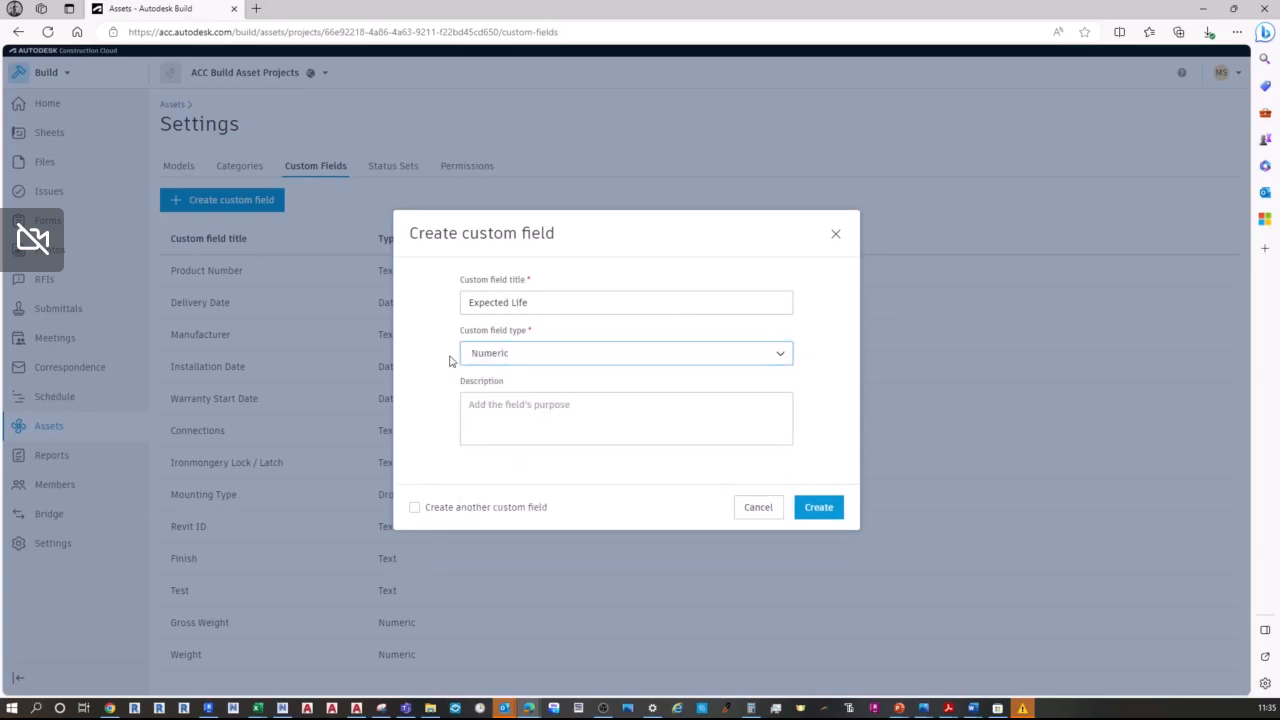
Step: Describe the Expected Life field as "List out the expected life in terms of years and months" and create it
{"action": "left_click", "coordinate": [603, 407]}
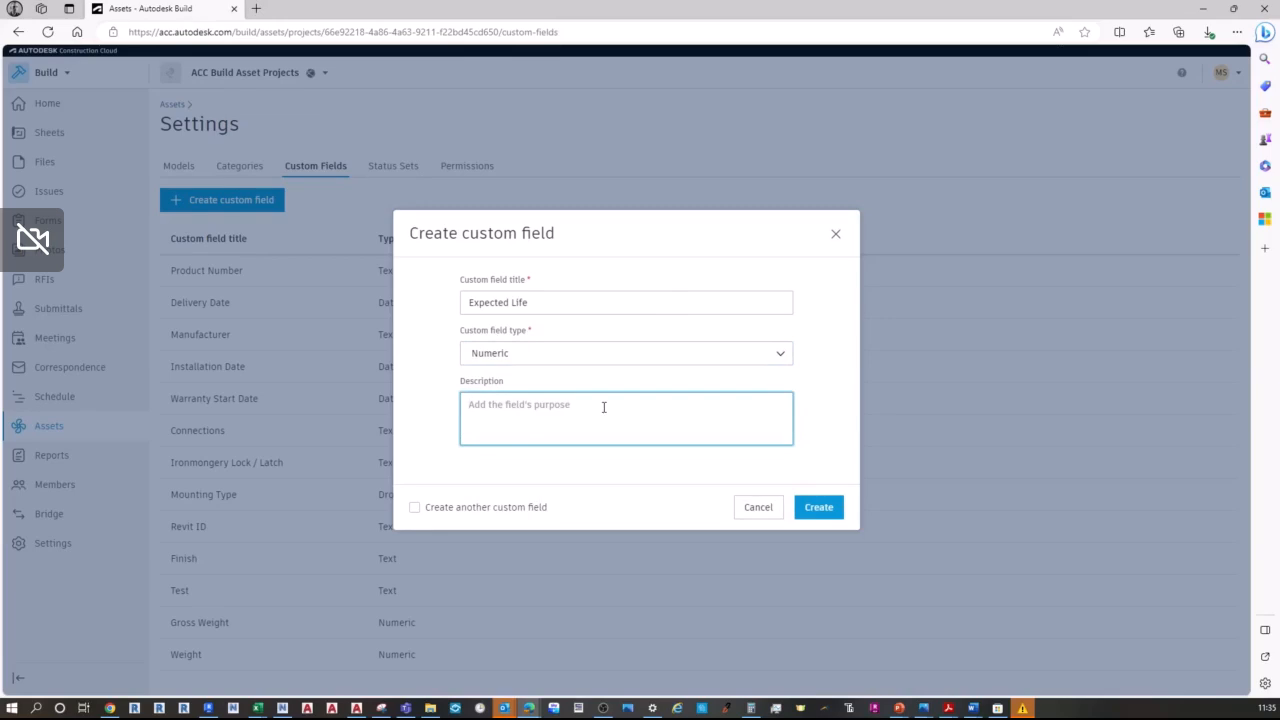
{"action": "type", "text": "List out the expec"}
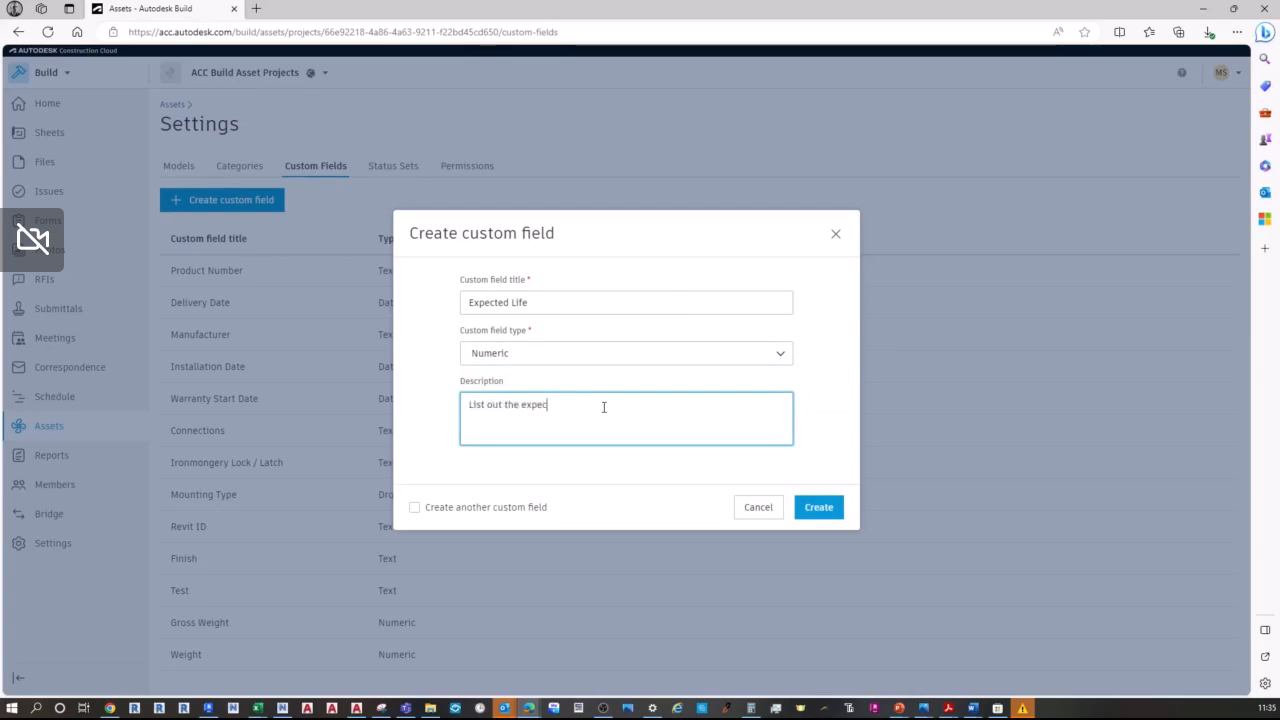
{"action": "type", "text": "yted life in terms of y"}
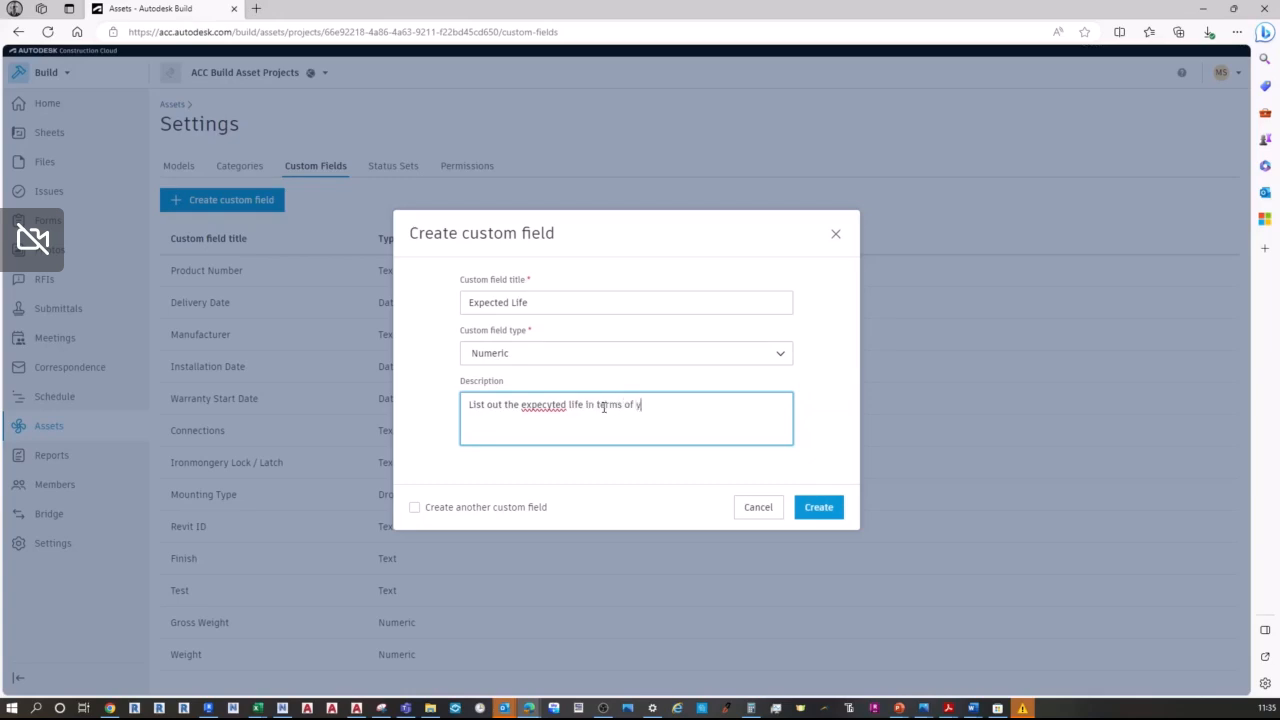
{"action": "type", "text": "ears and months"}
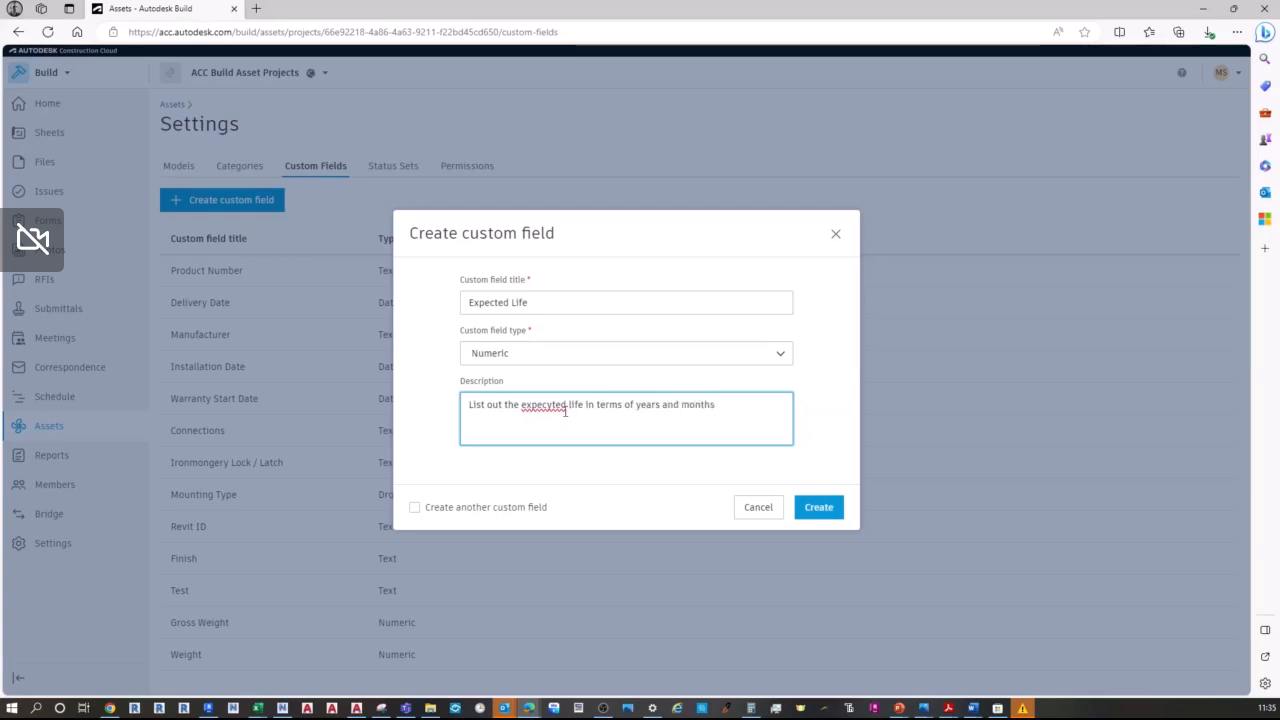
{"action": "right_click", "coordinate": [565, 411]}
{"action": "left_click", "coordinate": [608, 427]}
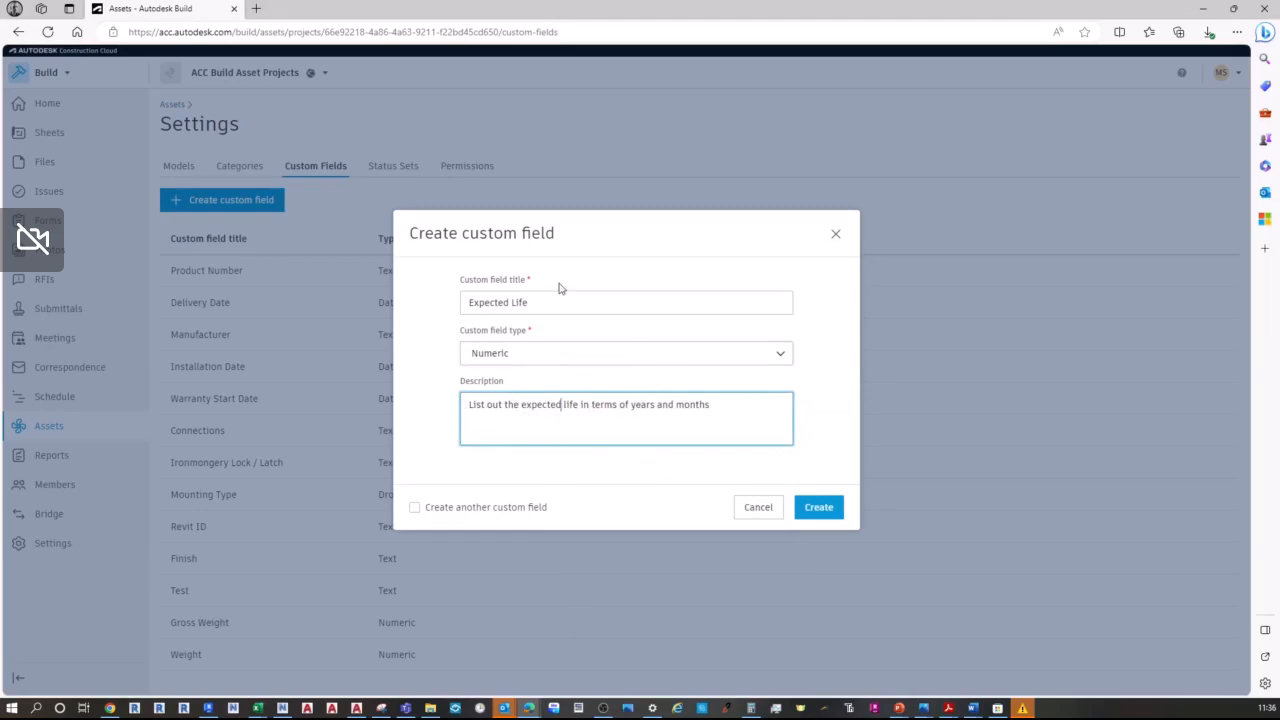
{"action": "left_click", "coordinate": [819, 508]}
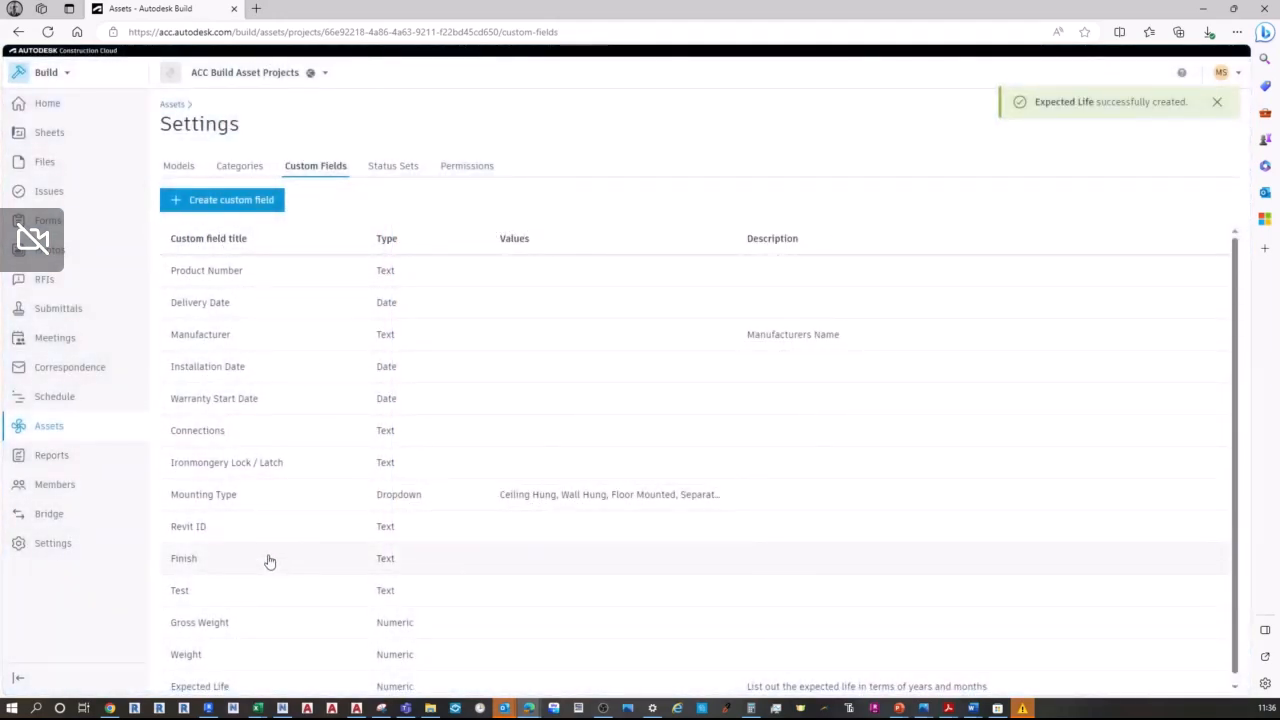
Step: Add the Expected Life custom field to the Cladding Elements category
{"action": "left_click", "coordinate": [235, 166]}
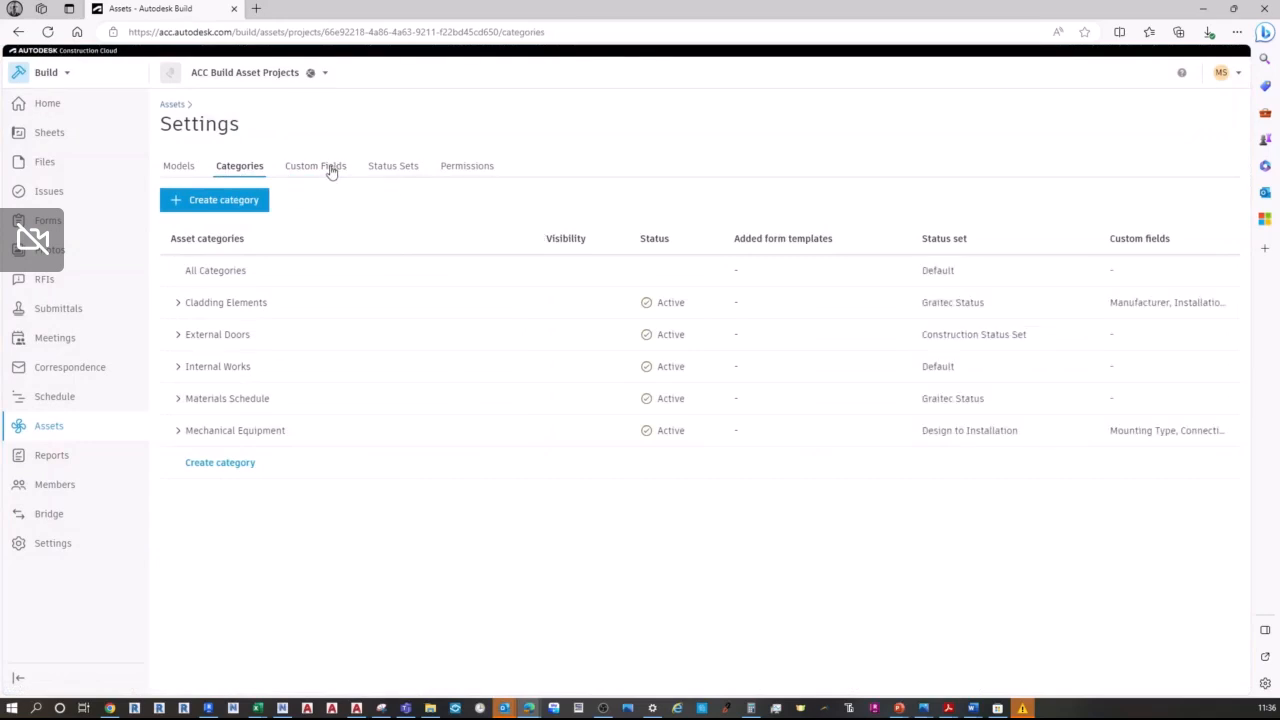
{"action": "left_click", "coordinate": [201, 306]}
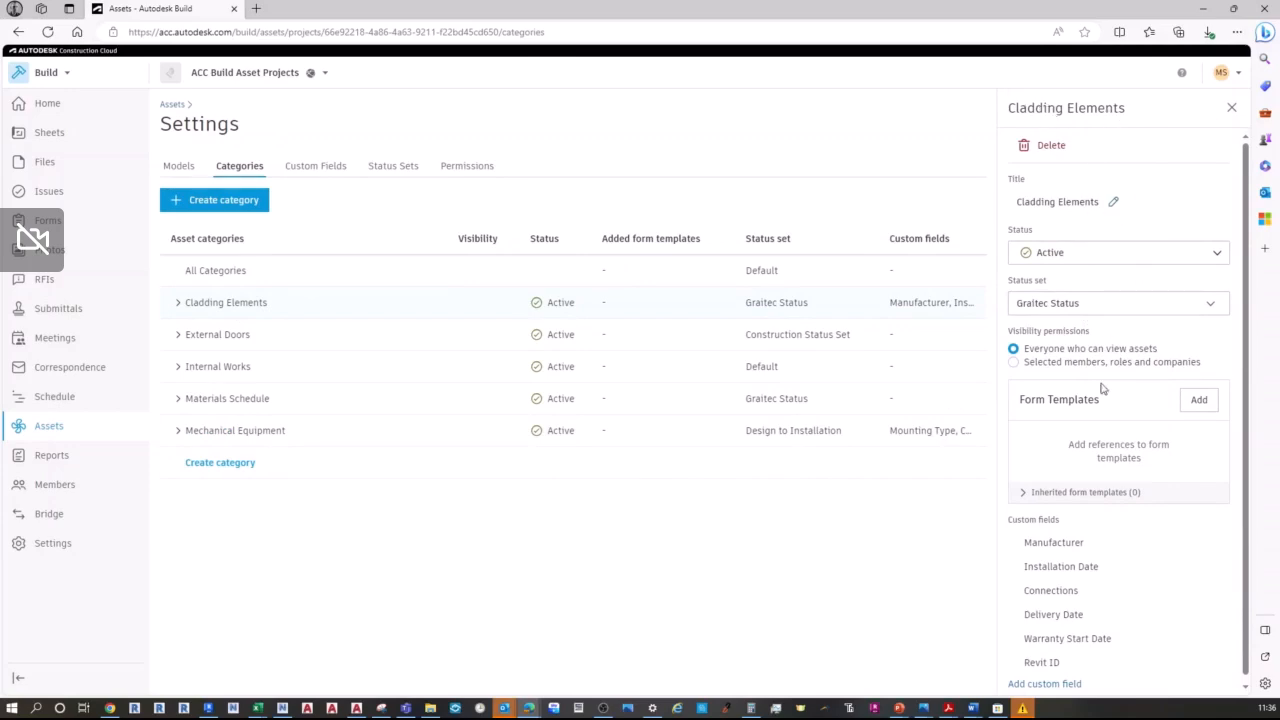
{"action": "scroll", "coordinate": [1100, 392], "scroll_direction": "down", "scroll_amount": 1}
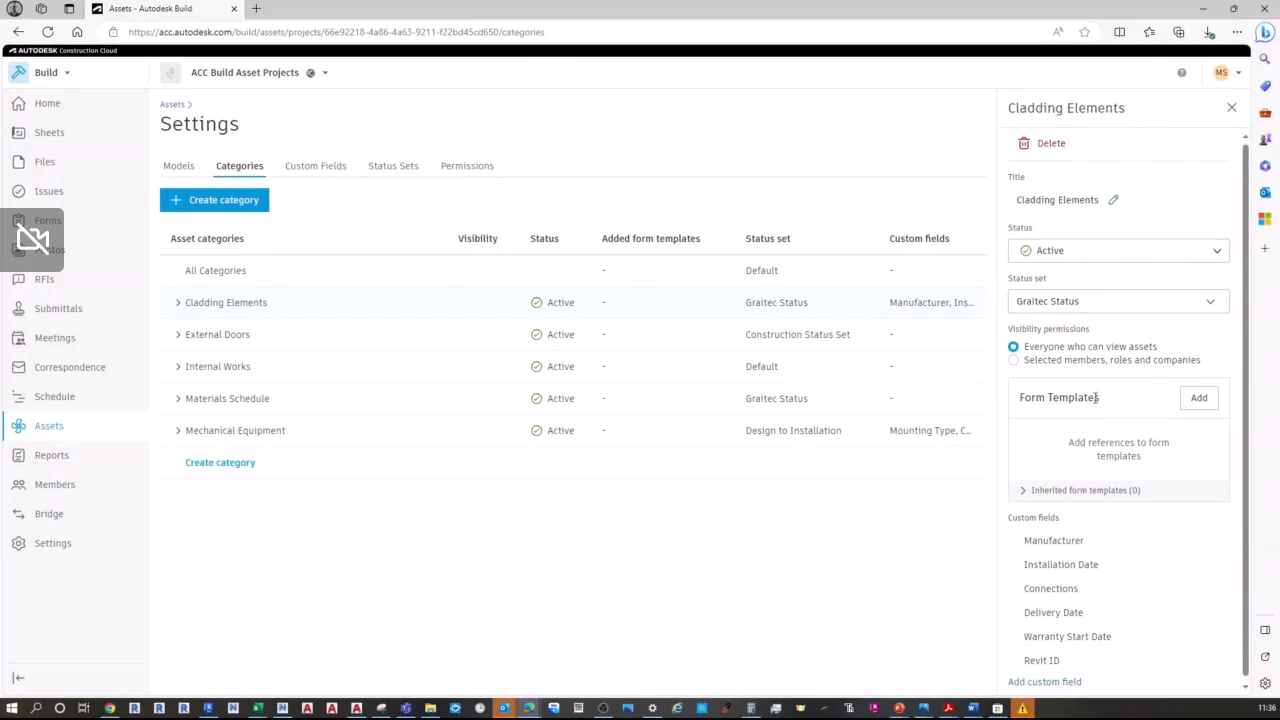
{"action": "left_click", "coordinate": [1055, 680]}
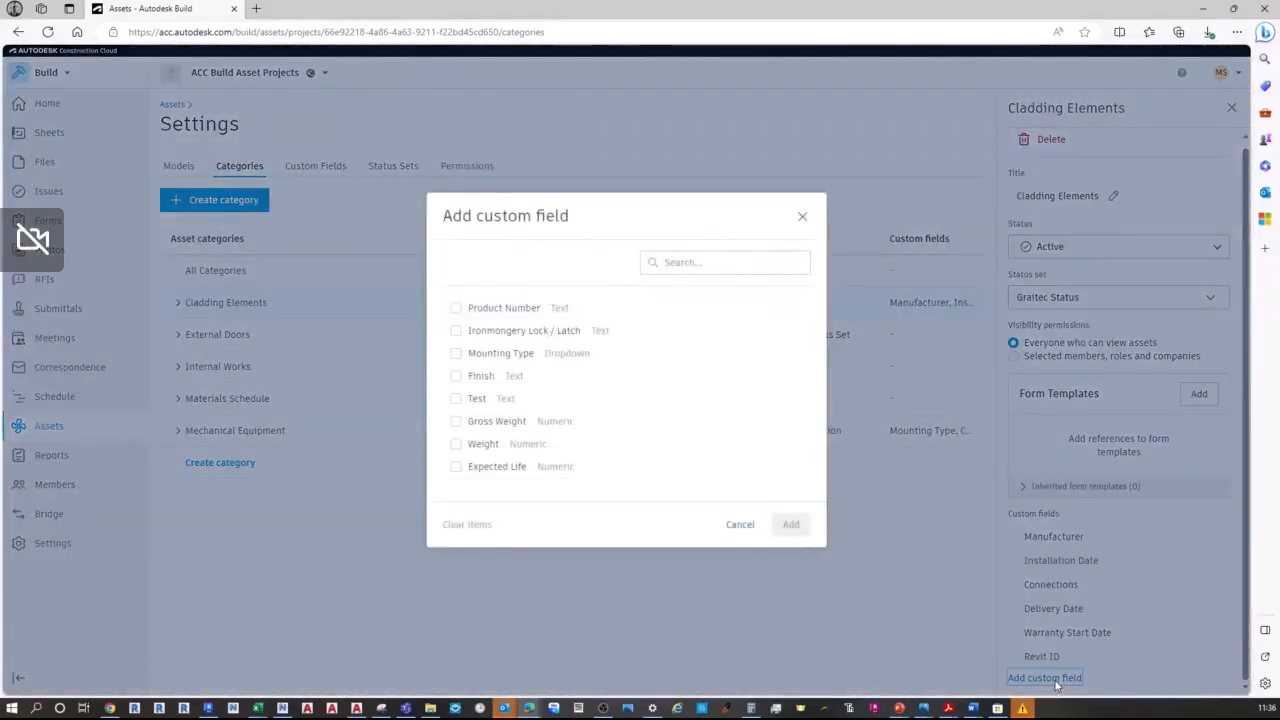
{"action": "left_click", "coordinate": [456, 467]}
{"action": "left_click", "coordinate": [791, 525]}
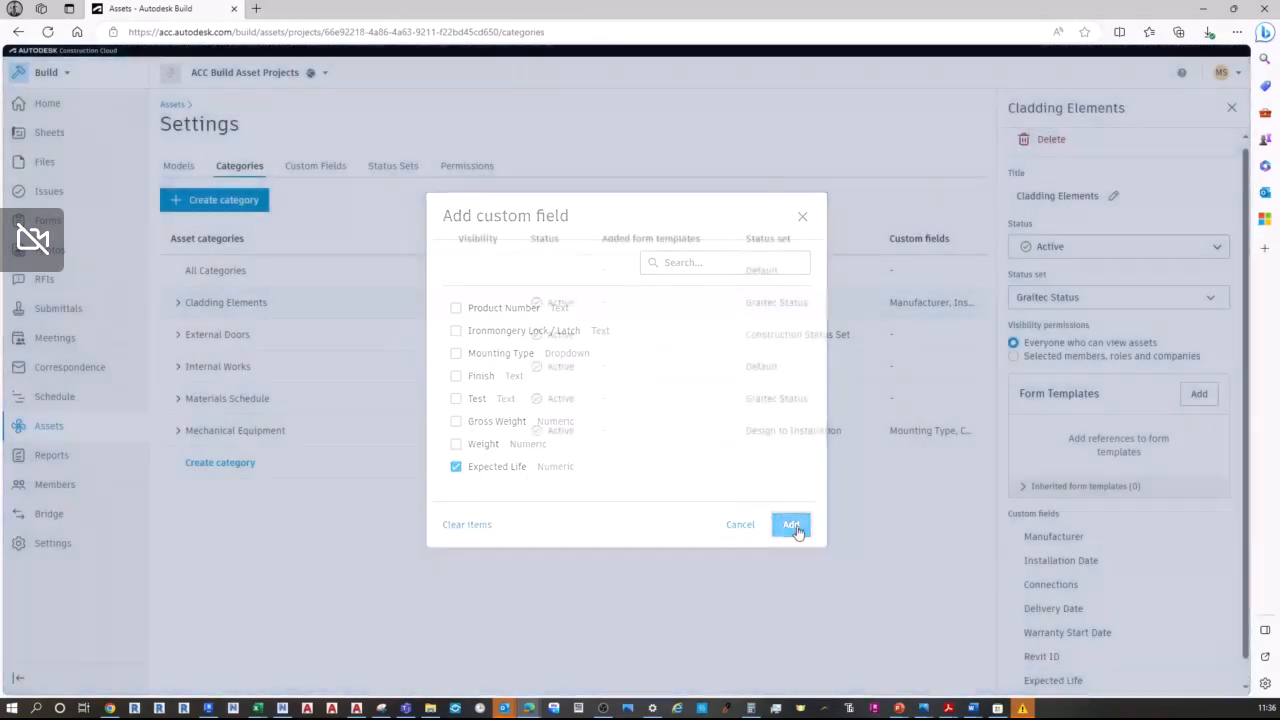
Step: Expand the Cladding Elements and External Doors categories and add the Expected Life custom field to the Ironmongery subcategory
{"action": "left_click", "coordinate": [175, 303]}
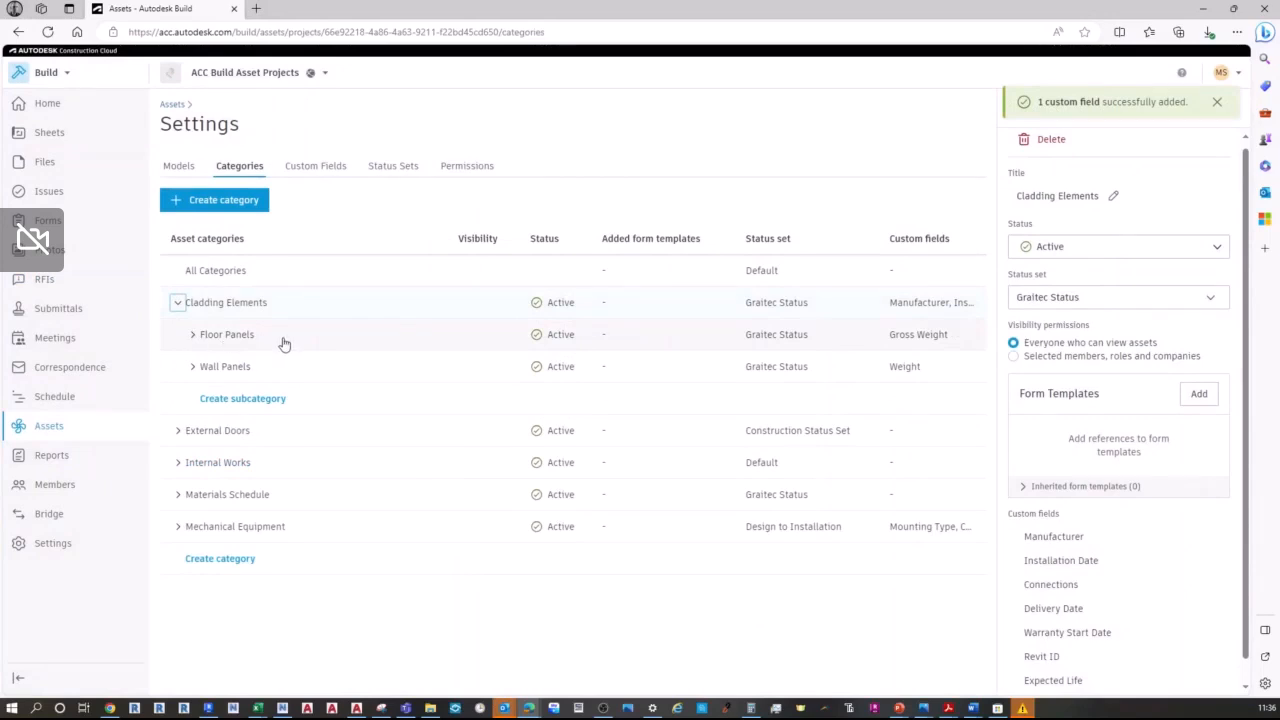
{"action": "left_click", "coordinate": [177, 432]}
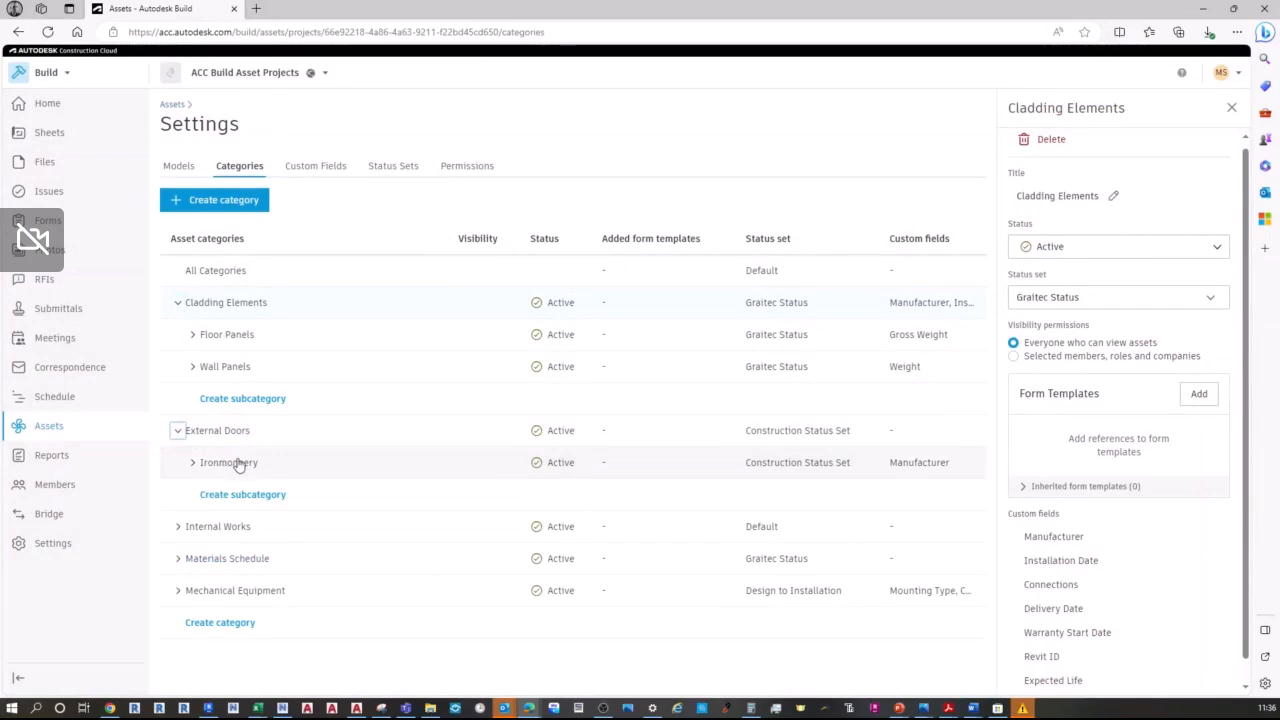
{"action": "left_click", "coordinate": [229, 465]}
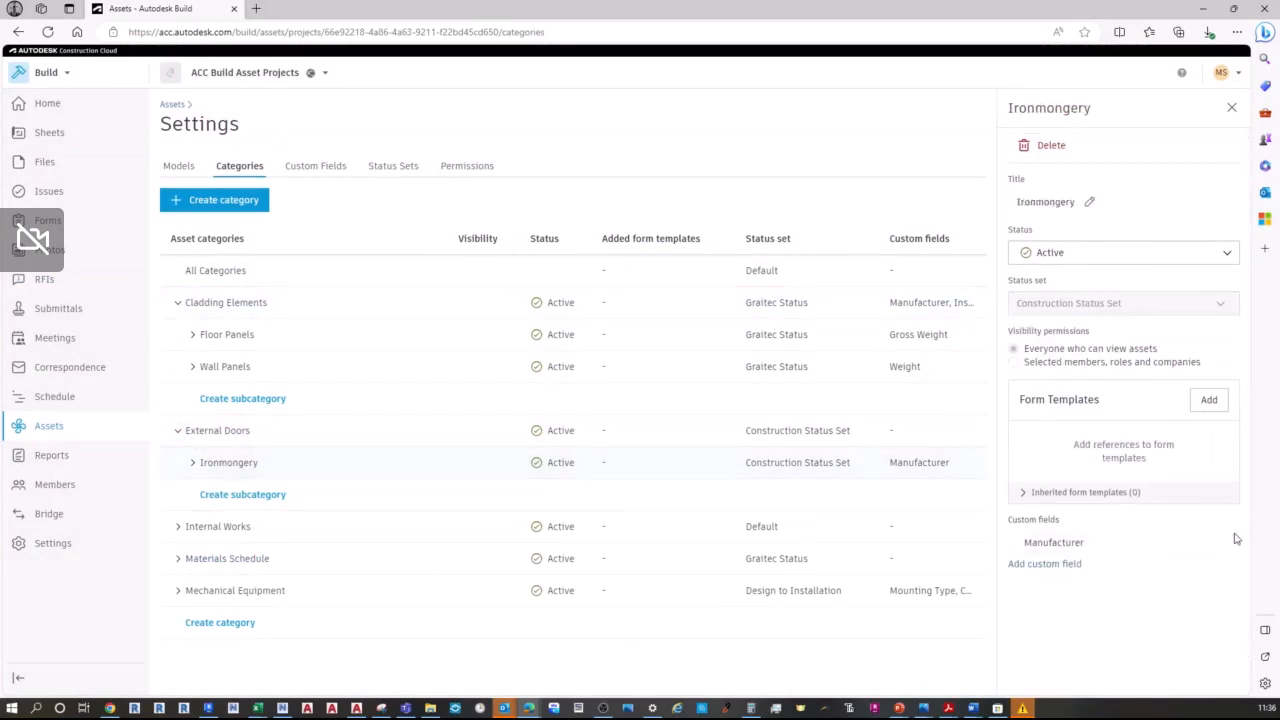
{"action": "left_click", "coordinate": [1036, 565]}
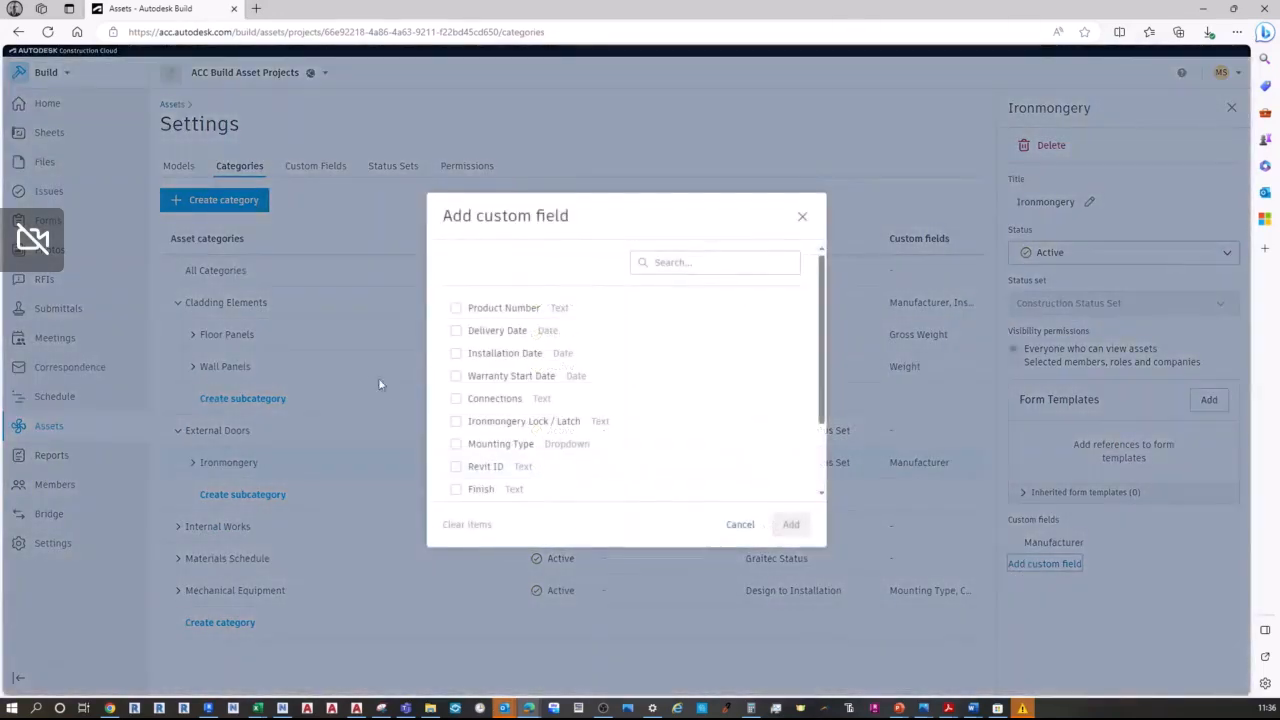
{"action": "scroll", "coordinate": [457, 410], "scroll_direction": "down", "scroll_amount": 3}
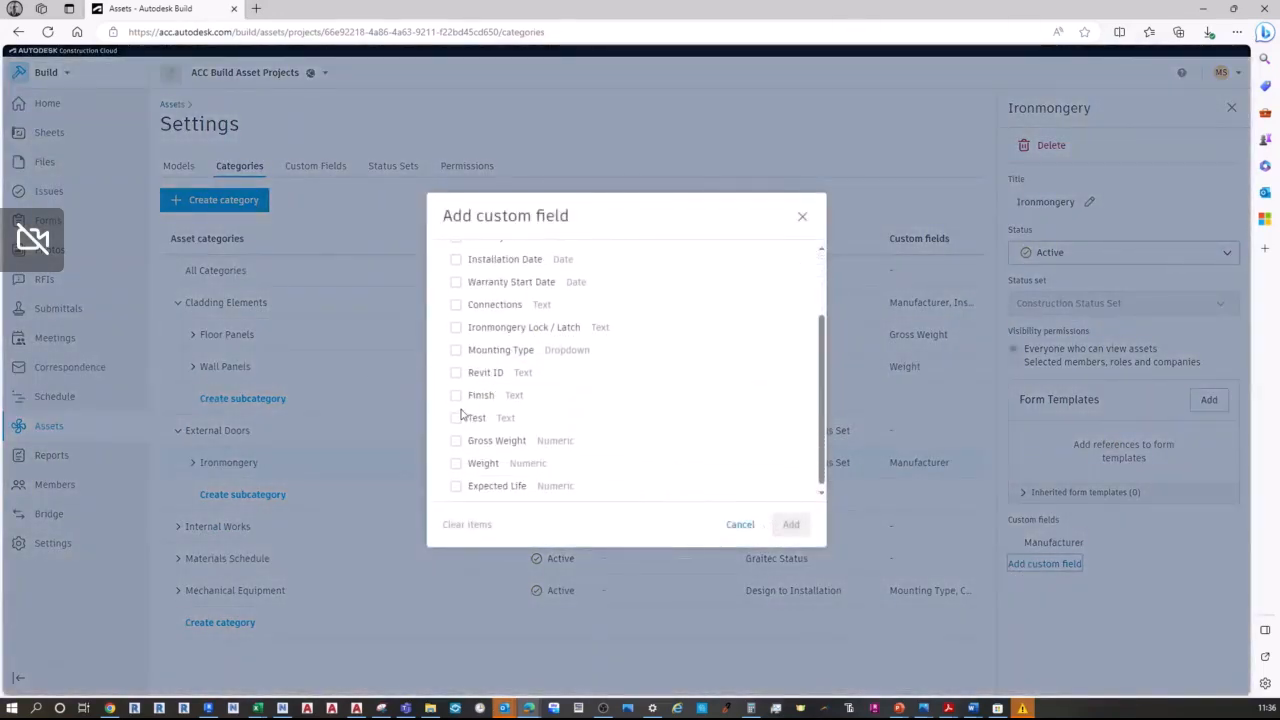
{"action": "left_click", "coordinate": [456, 484]}
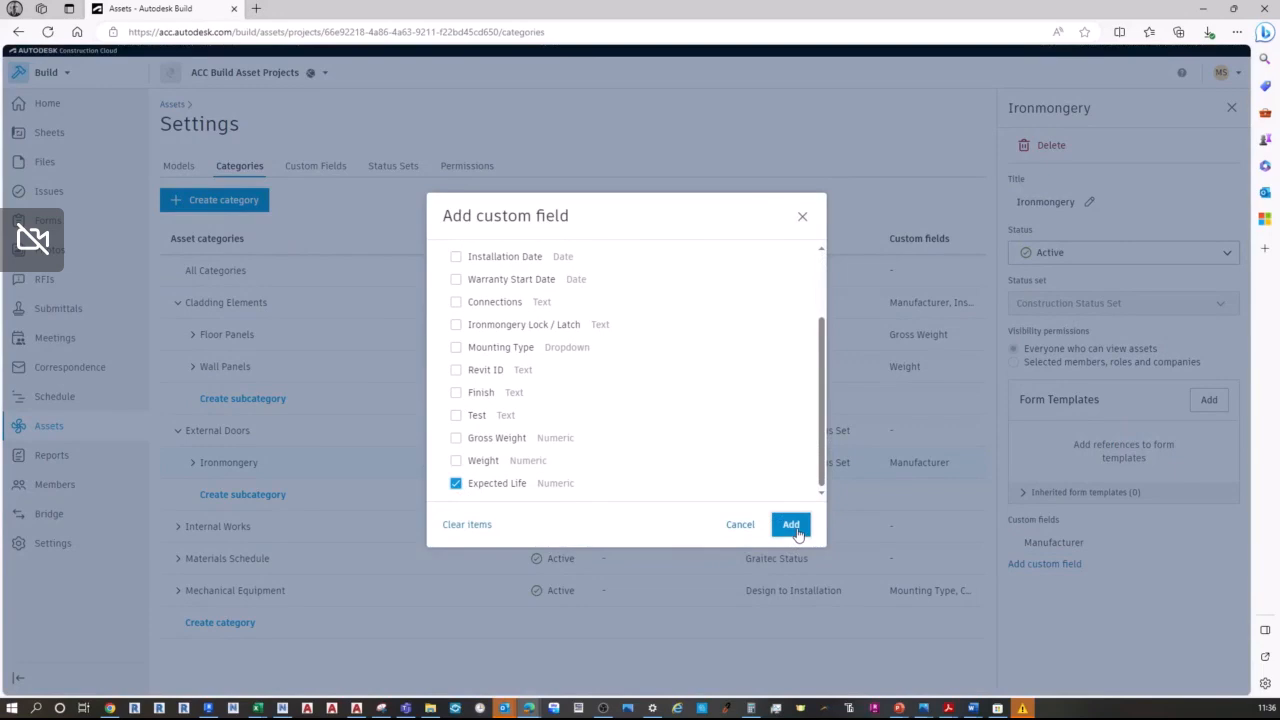
{"action": "left_click", "coordinate": [791, 525]}
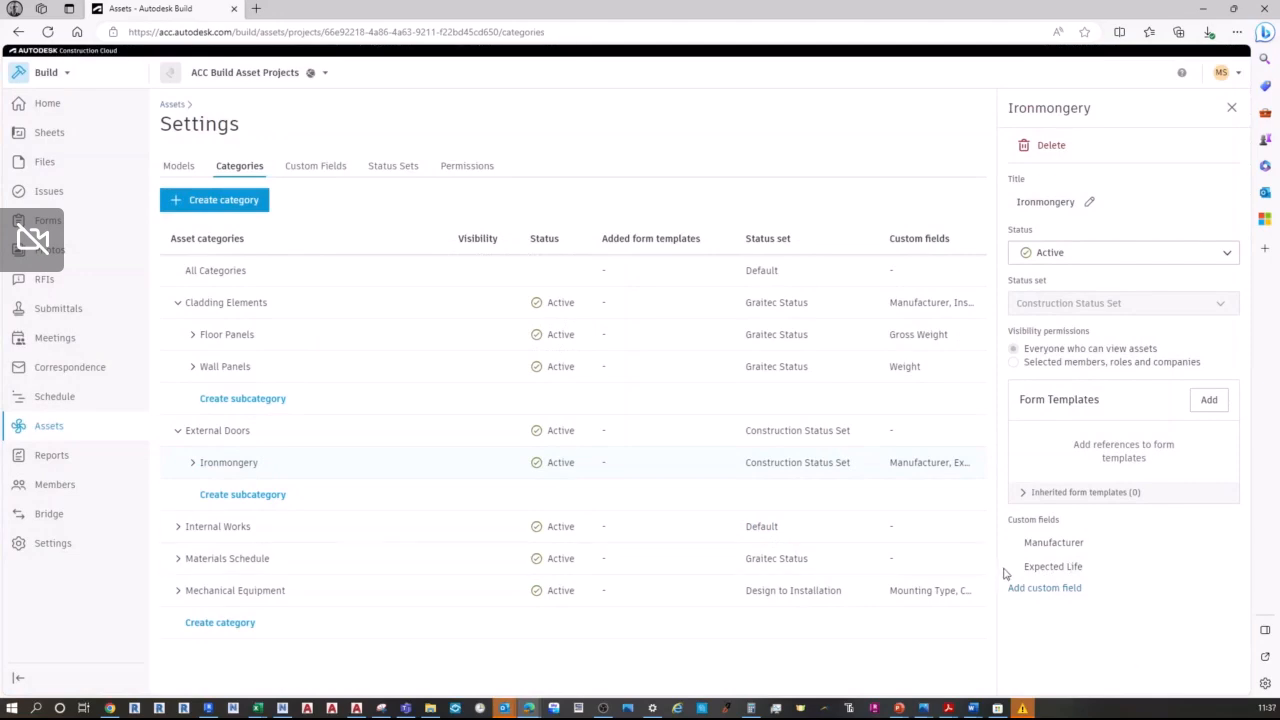
Step: Move Expected Life above Manufacturer in the Ironmongery subcategory's custom fields and select All Categories
{"action": "left_click_drag", "start_coordinate": [1008, 566], "coordinate": [1010, 535]}
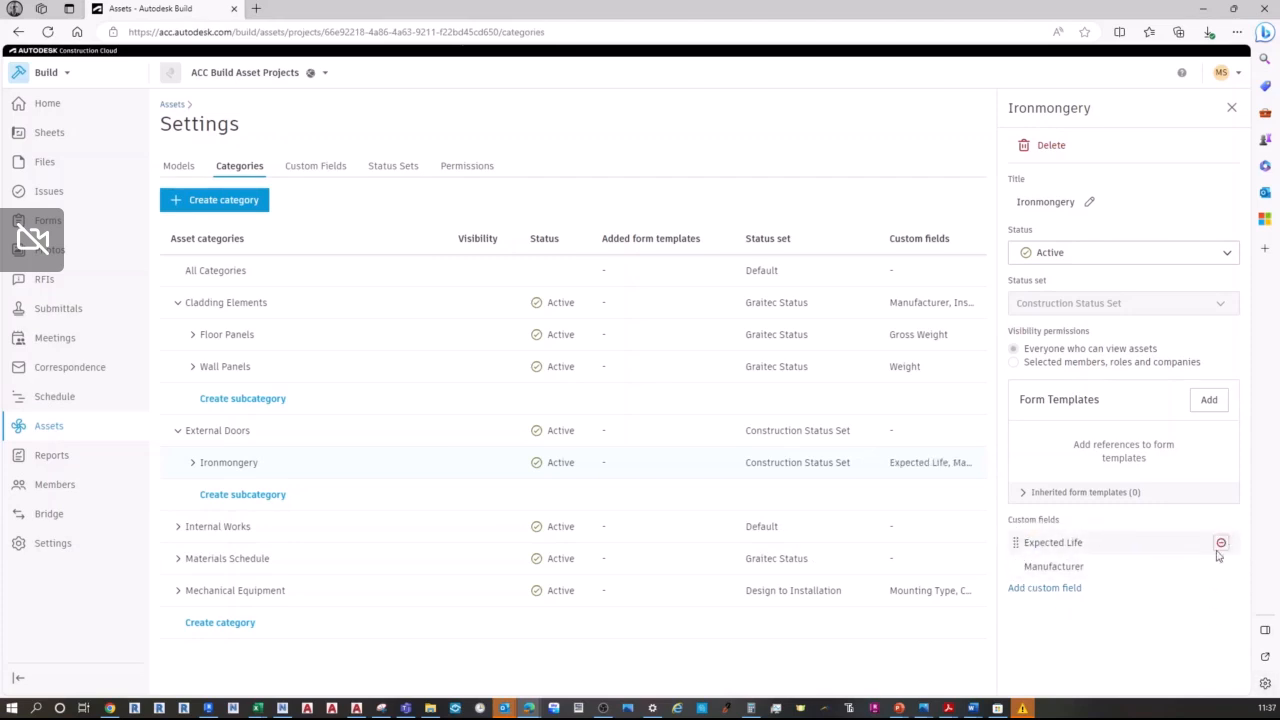
{"action": "mouse_move", "coordinate": [1220, 566]}
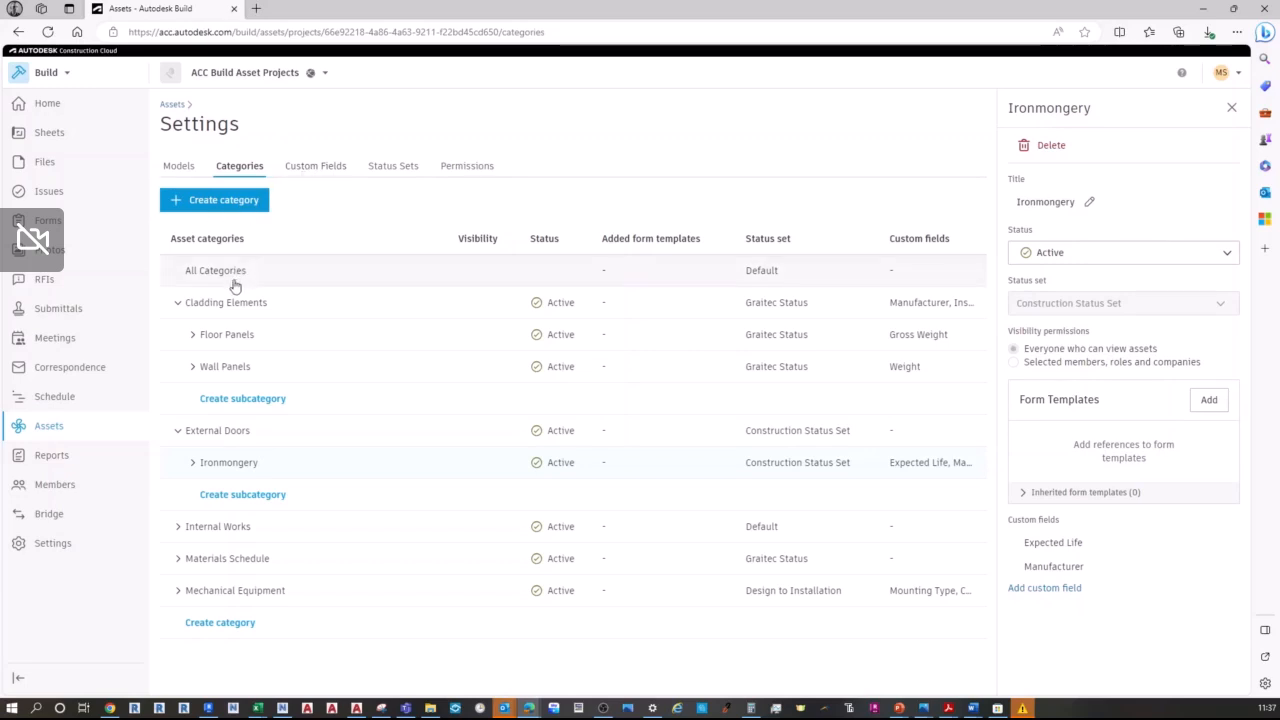
{"action": "left_click", "coordinate": [199, 275]}
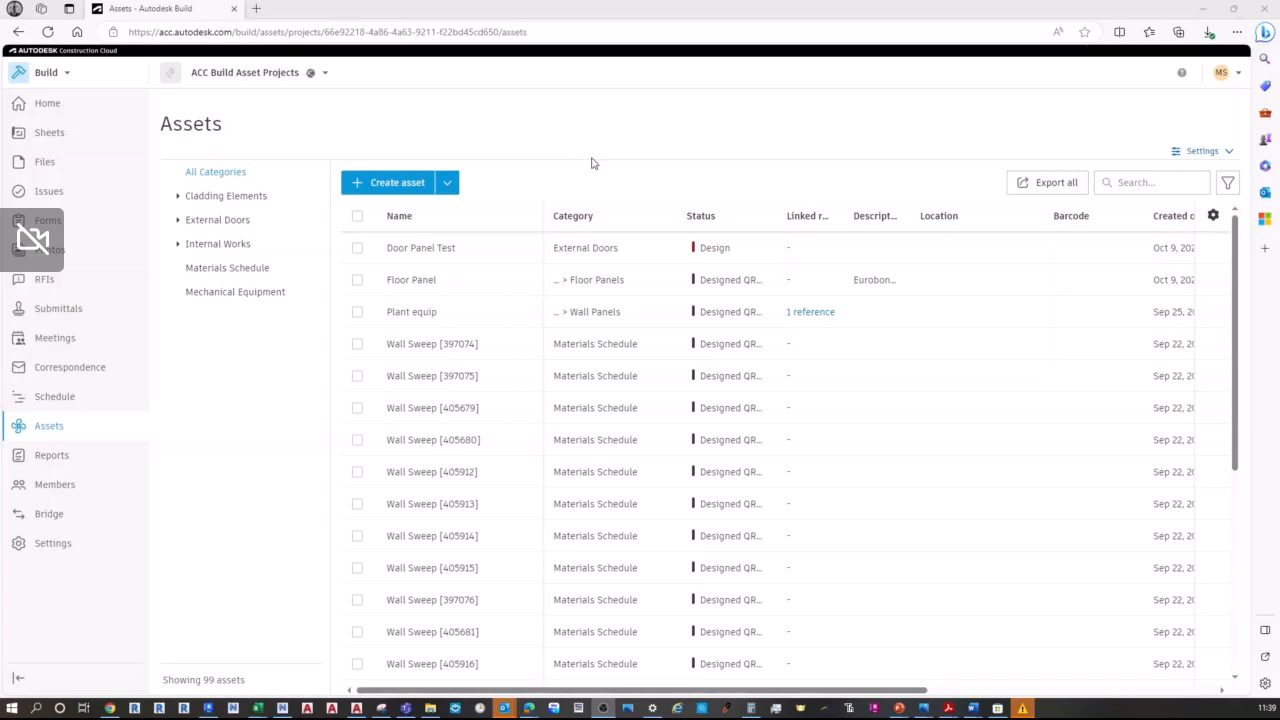
Step: Open the permission settings for Assets and expand the Admin role to list its members
{"action": "left_click", "coordinate": [1225, 153]}
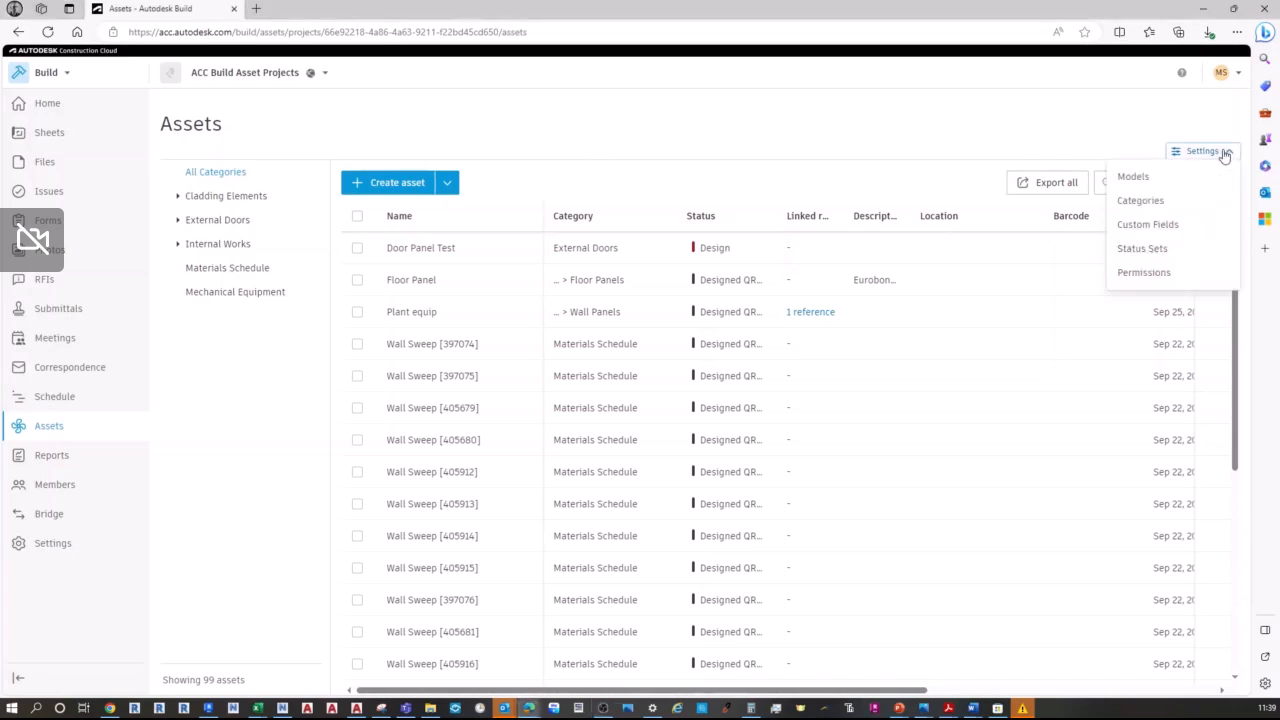
{"action": "left_click", "coordinate": [1159, 279]}
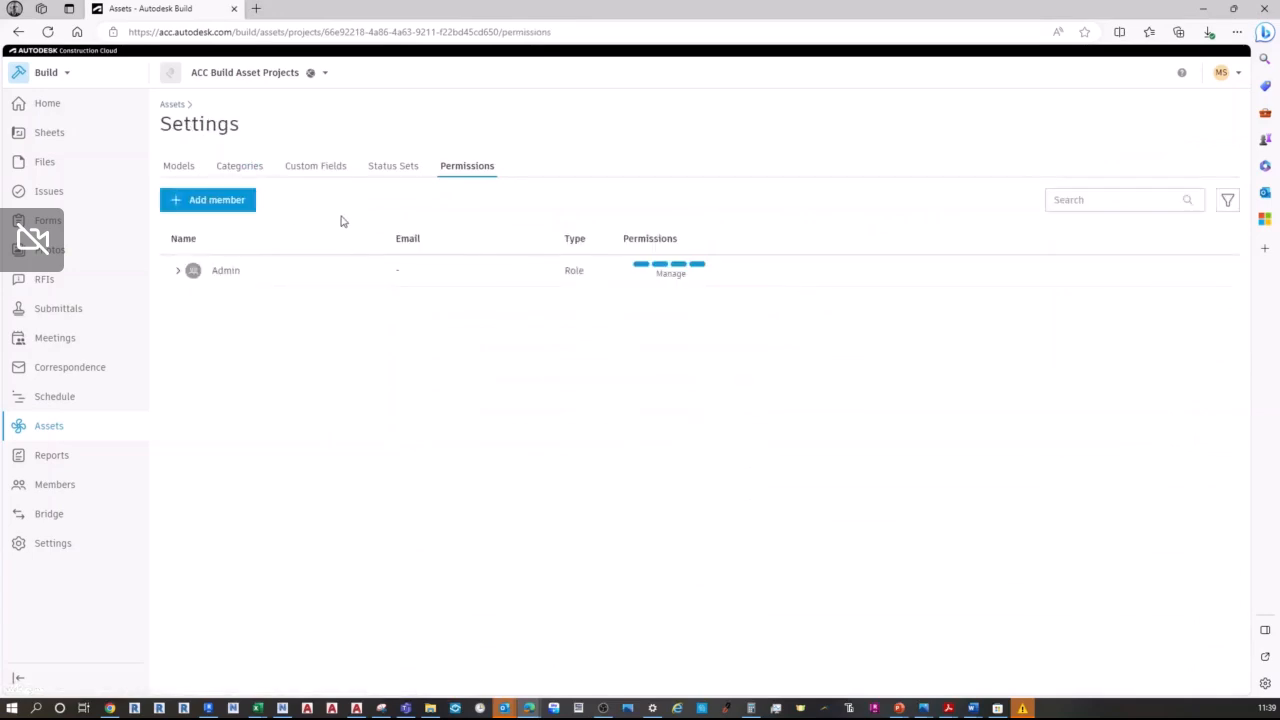
{"action": "left_click", "coordinate": [176, 272]}
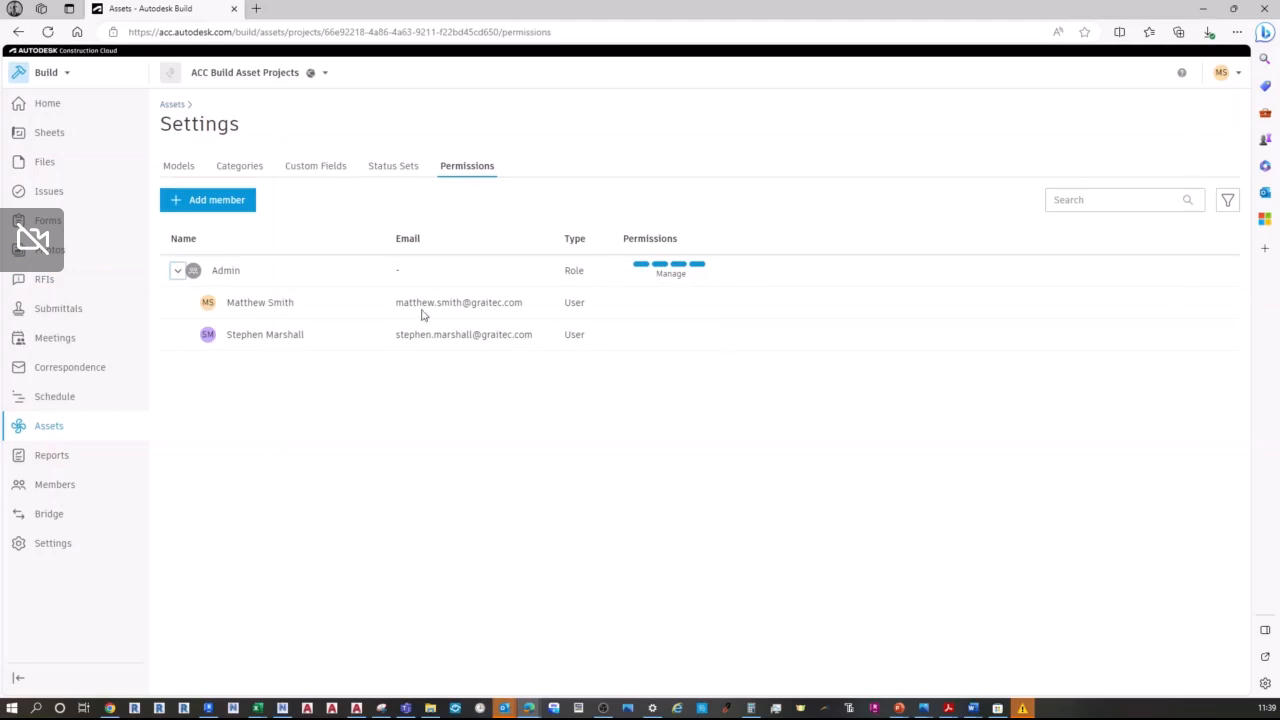
Step: Start adding members to Assets and choose the BIM Manager and BIM Coordinator roles
{"action": "left_click", "coordinate": [199, 203]}
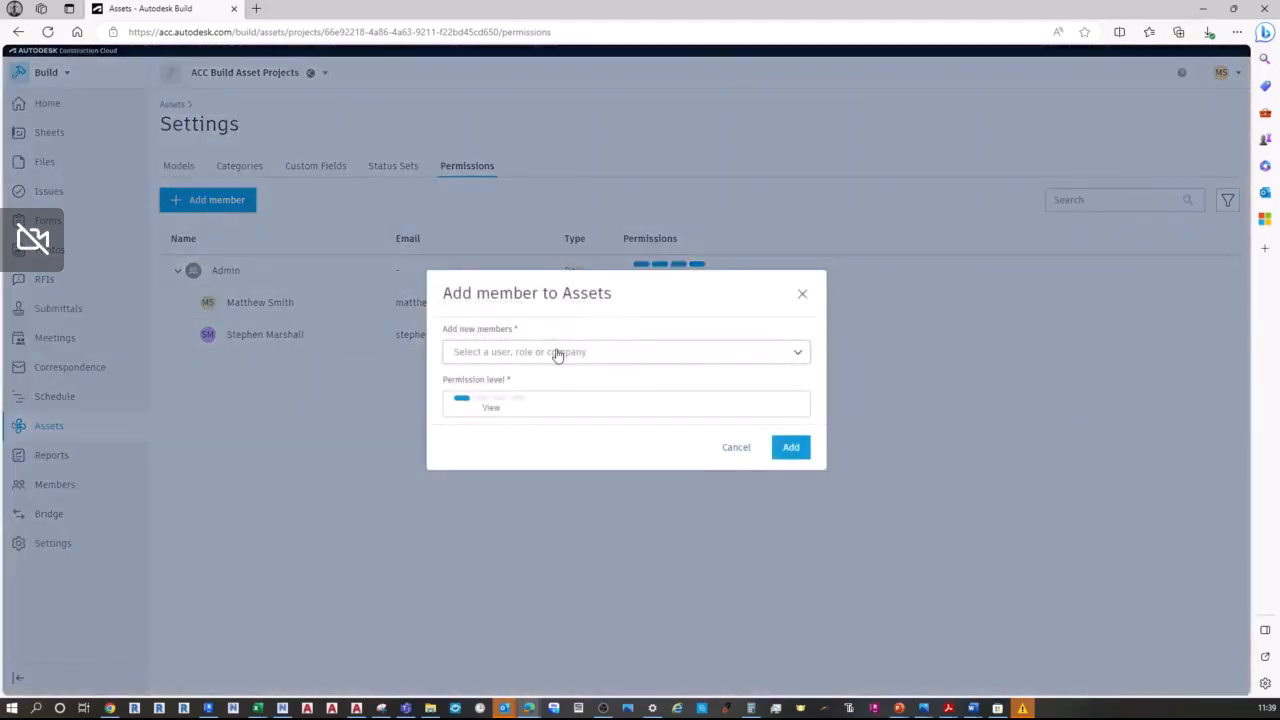
{"action": "left_click", "coordinate": [558, 353]}
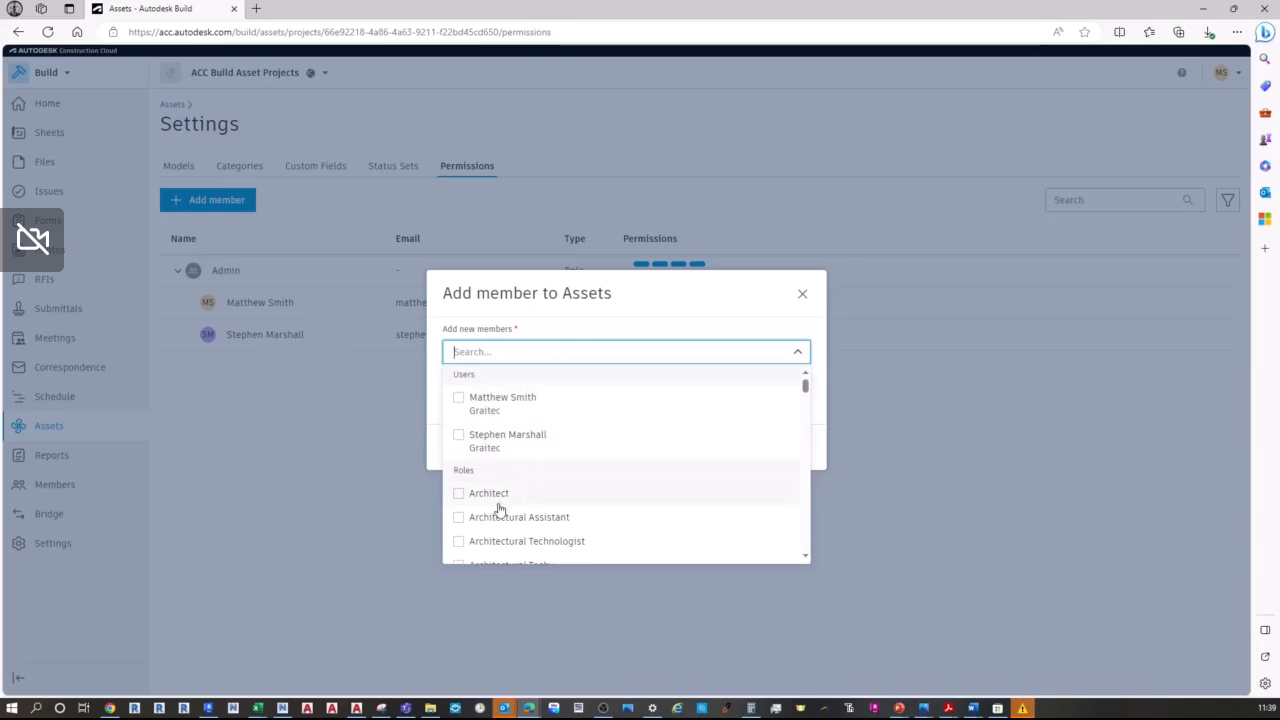
{"action": "scroll", "coordinate": [497, 490], "scroll_direction": "down", "scroll_amount": 1}
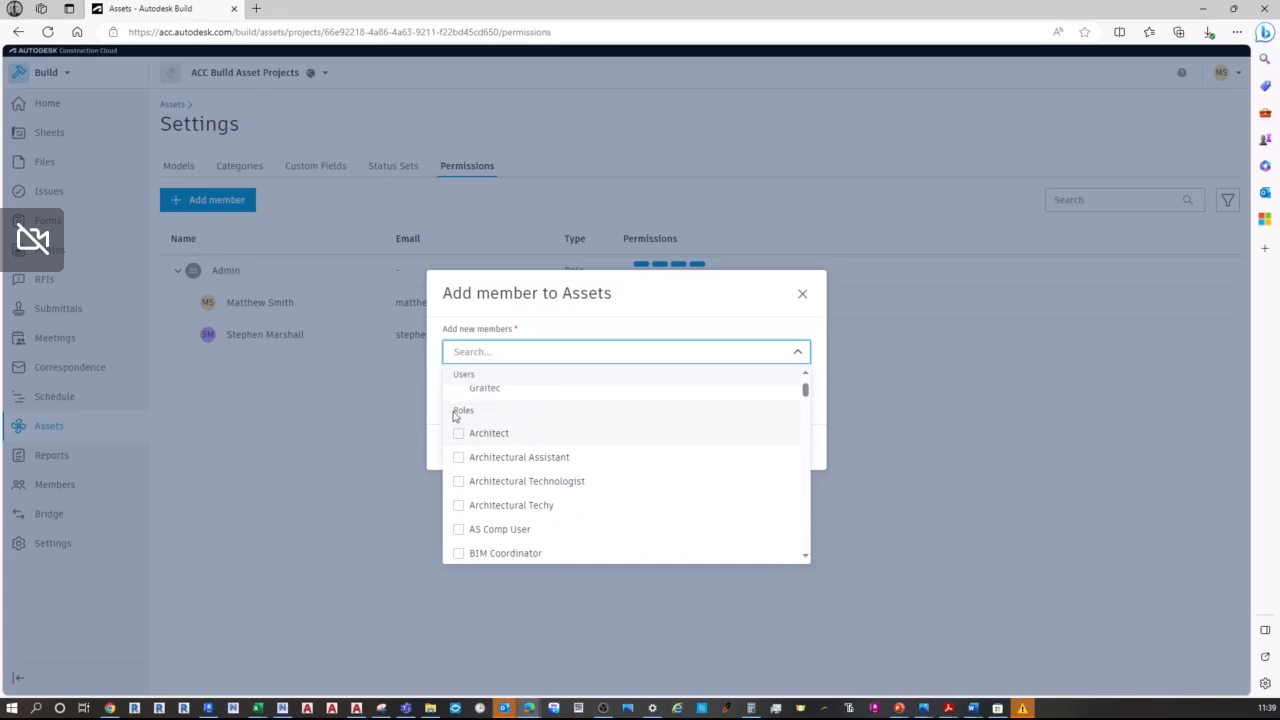
{"action": "scroll", "coordinate": [512, 425], "scroll_direction": "up", "scroll_amount": 1}
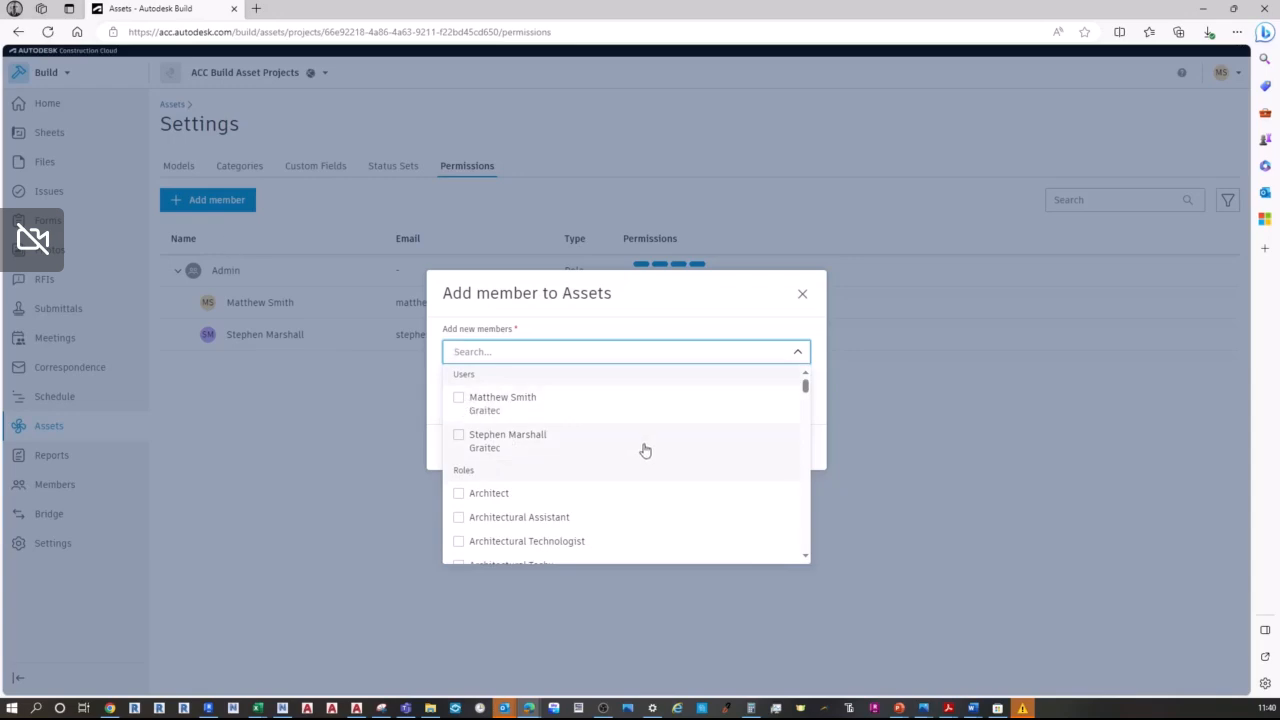
{"action": "scroll", "coordinate": [563, 511], "scroll_direction": "down", "scroll_amount": 1}
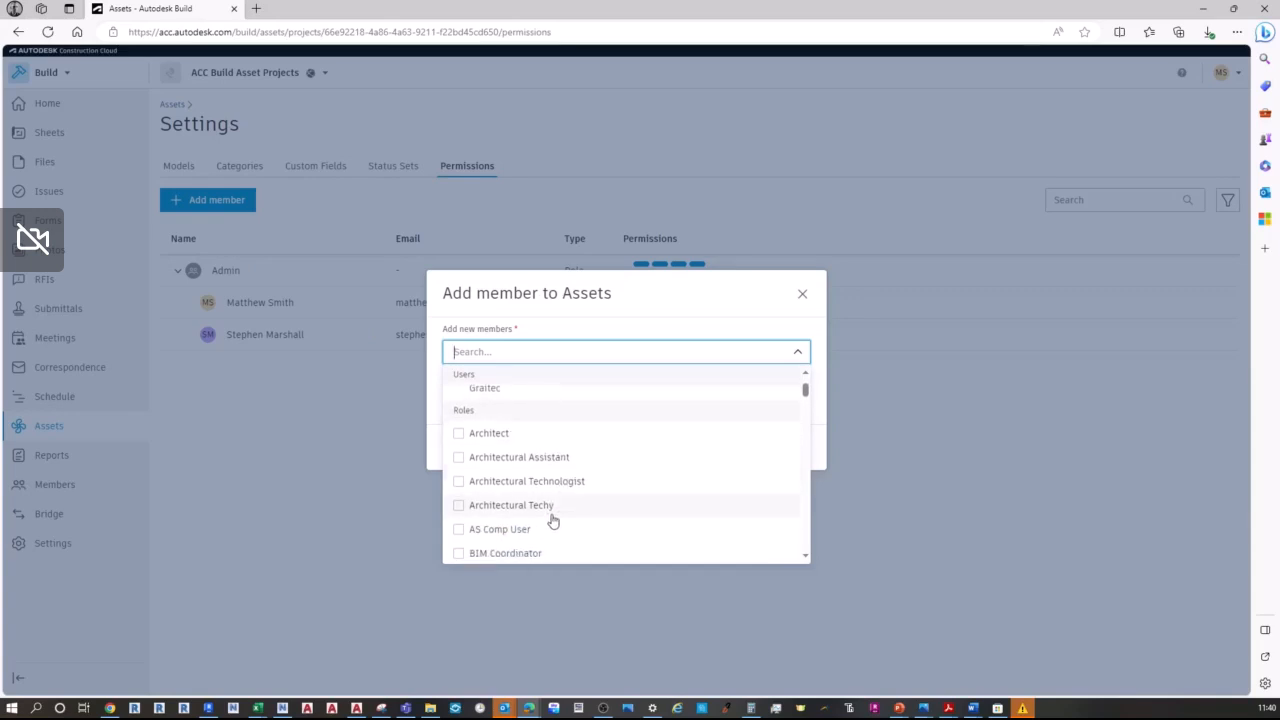
{"action": "scroll", "coordinate": [488, 486], "scroll_direction": "down", "scroll_amount": 2}
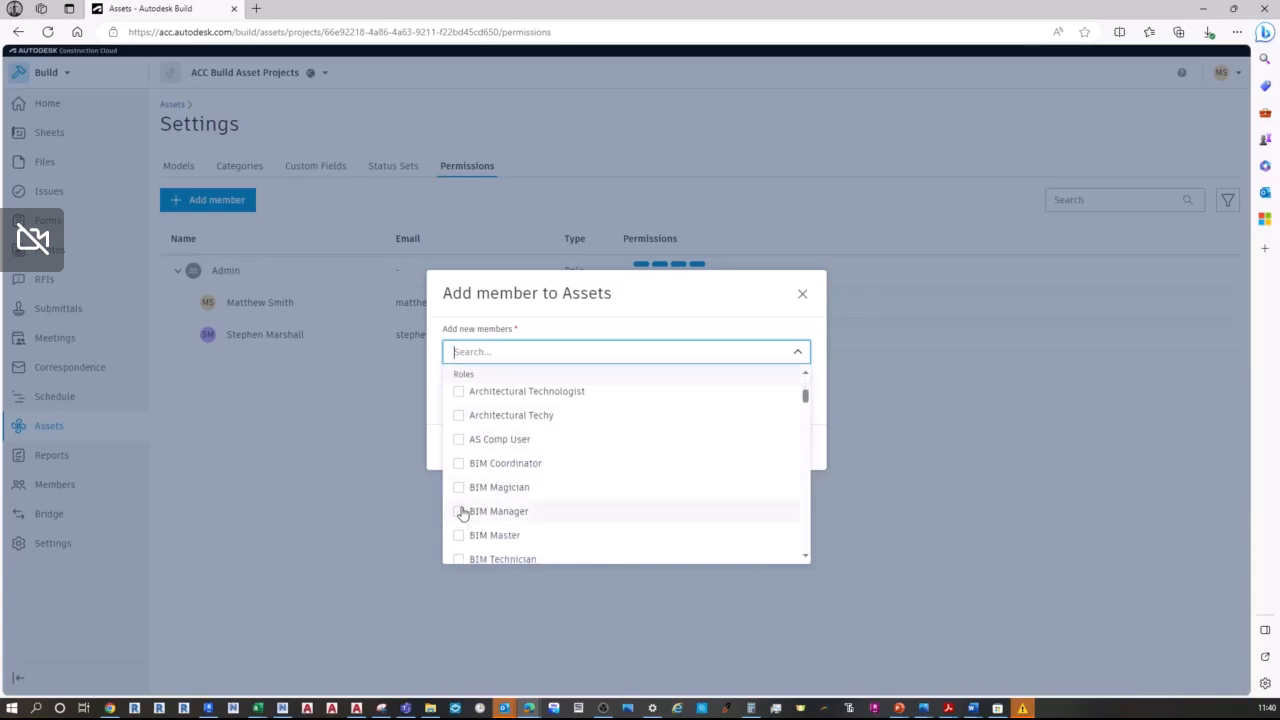
{"action": "left_click", "coordinate": [460, 515]}
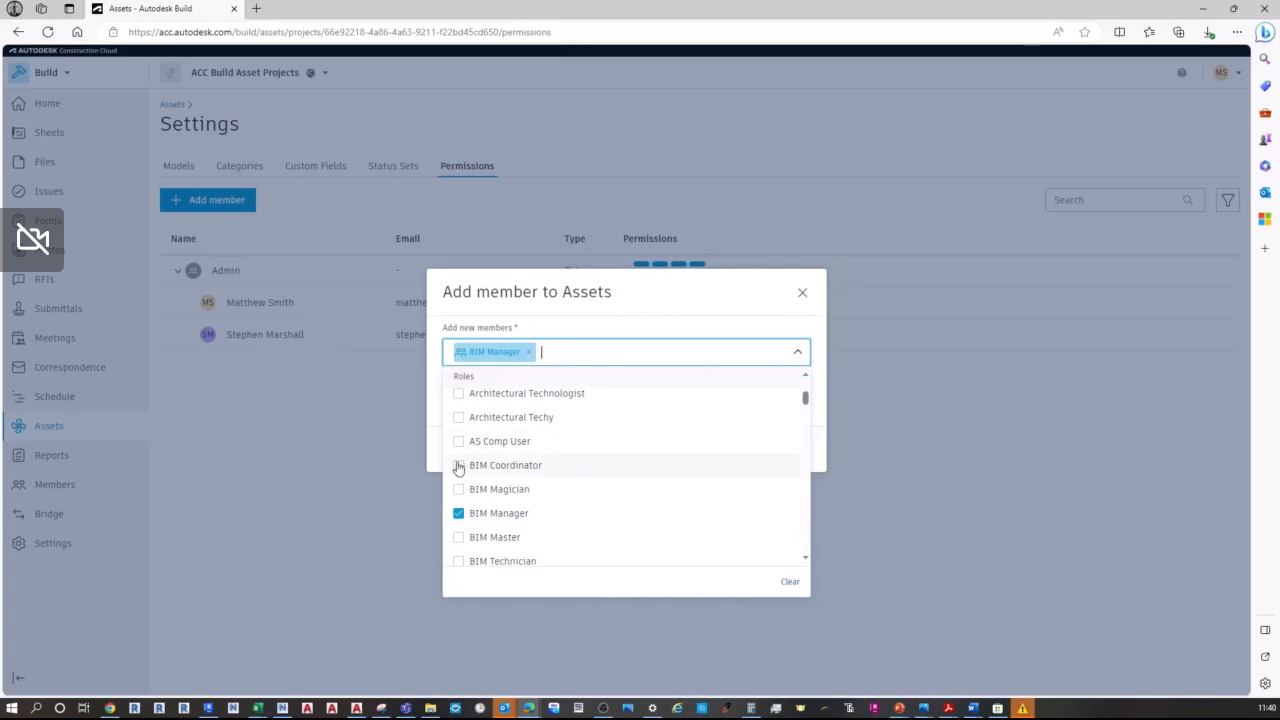
{"action": "left_click", "coordinate": [458, 465]}
{"action": "left_click", "coordinate": [668, 360]}
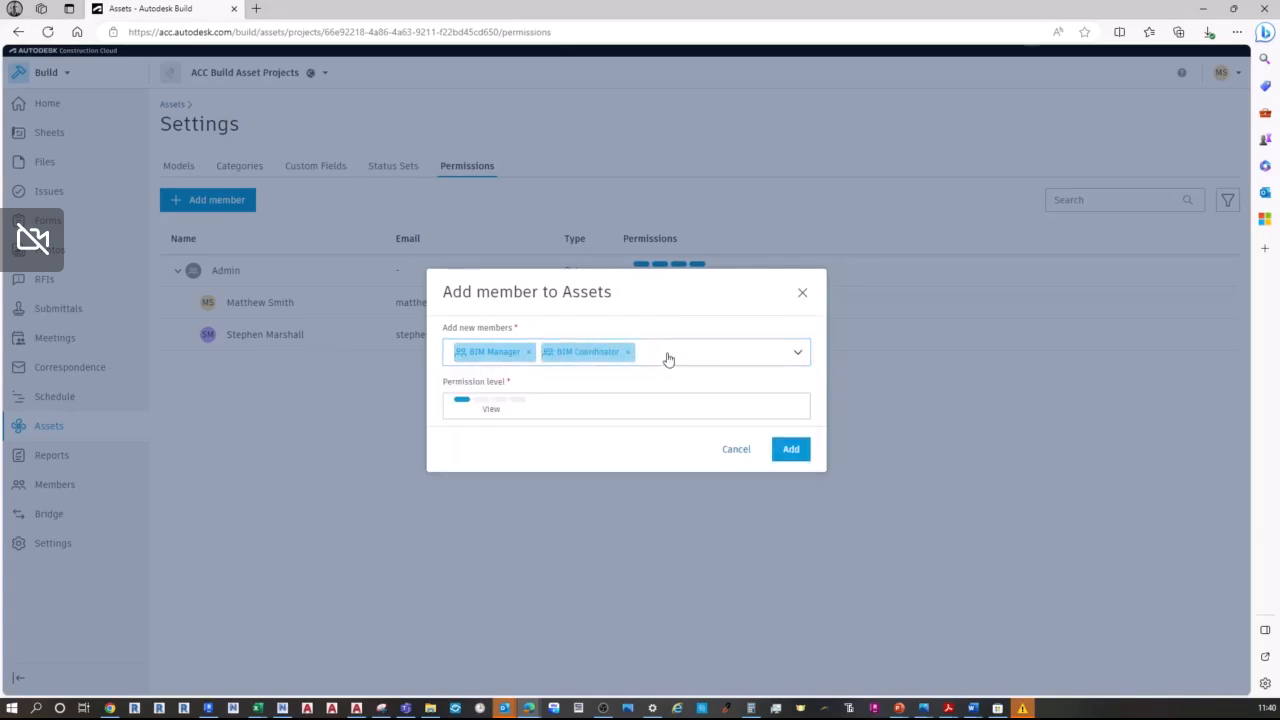
Step: Give the two selected roles the Create permission level and add them to Assets
{"action": "left_click", "coordinate": [563, 414]}
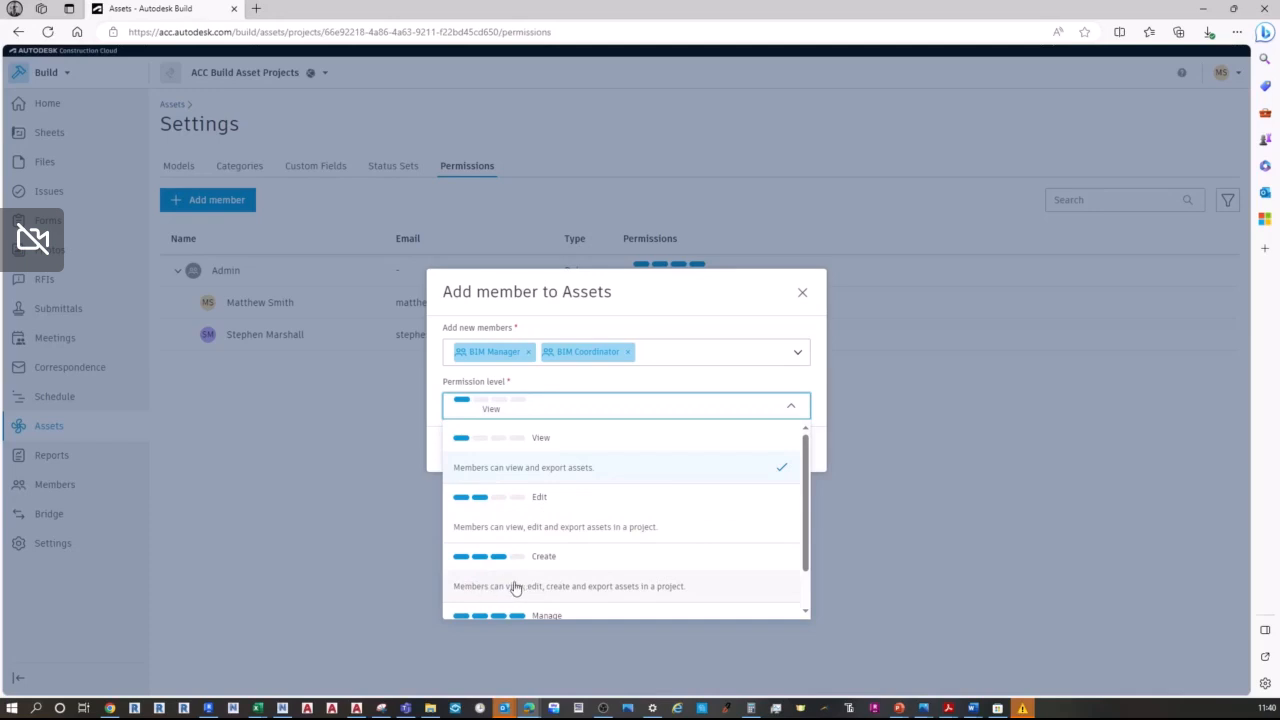
{"action": "left_click", "coordinate": [663, 587]}
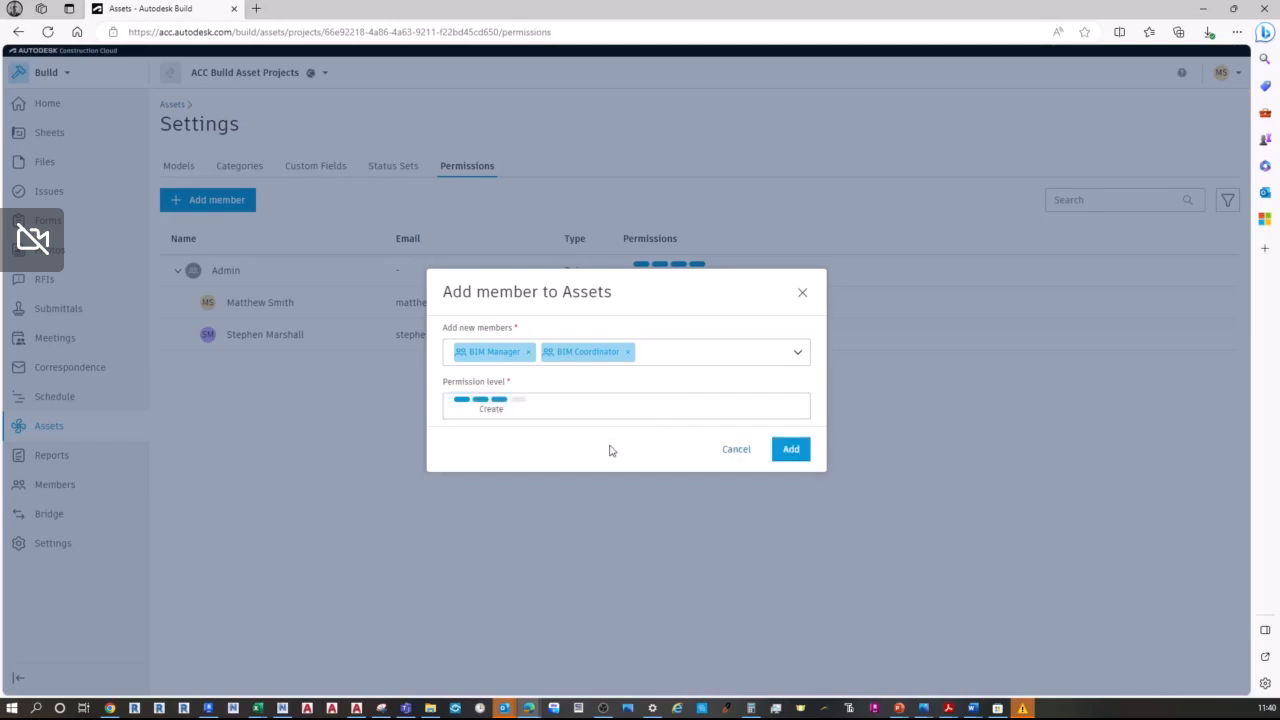
{"action": "left_click", "coordinate": [800, 455]}
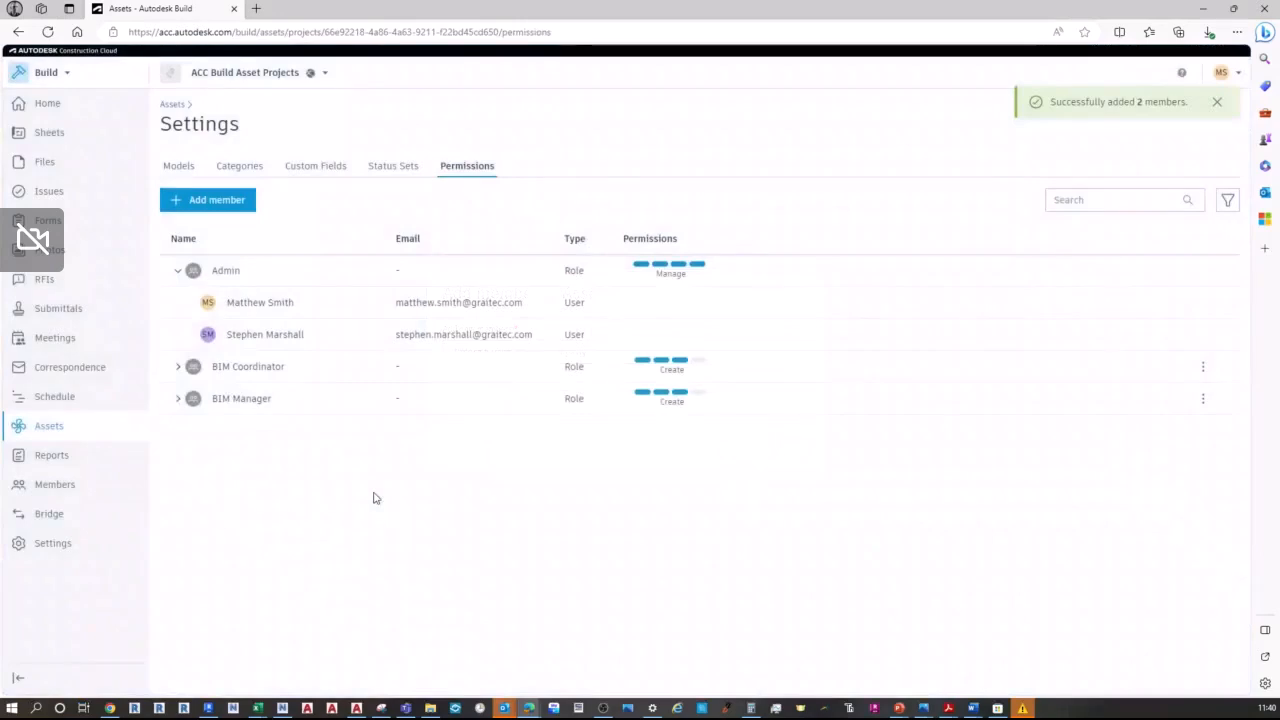
Step: Expand the BIM Coordinator role to view its members and check the actions available for the role
{"action": "left_click", "coordinate": [178, 366]}
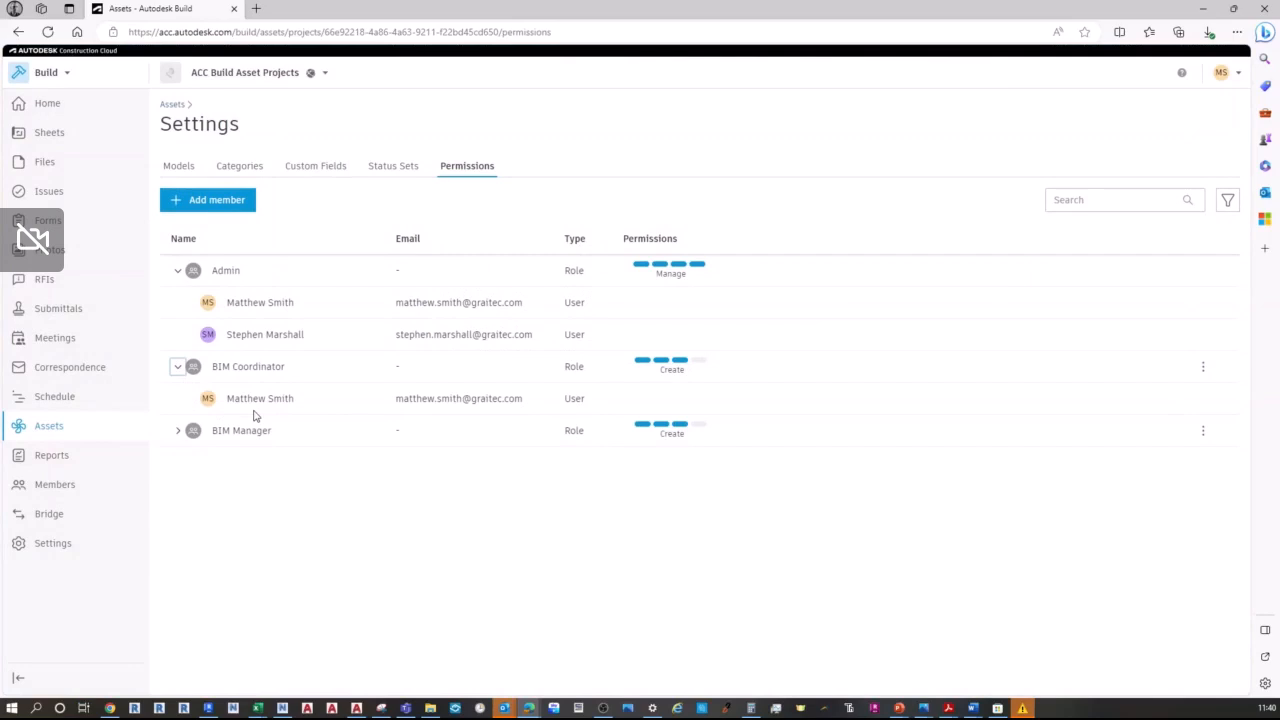
{"action": "left_click", "coordinate": [1203, 367]}
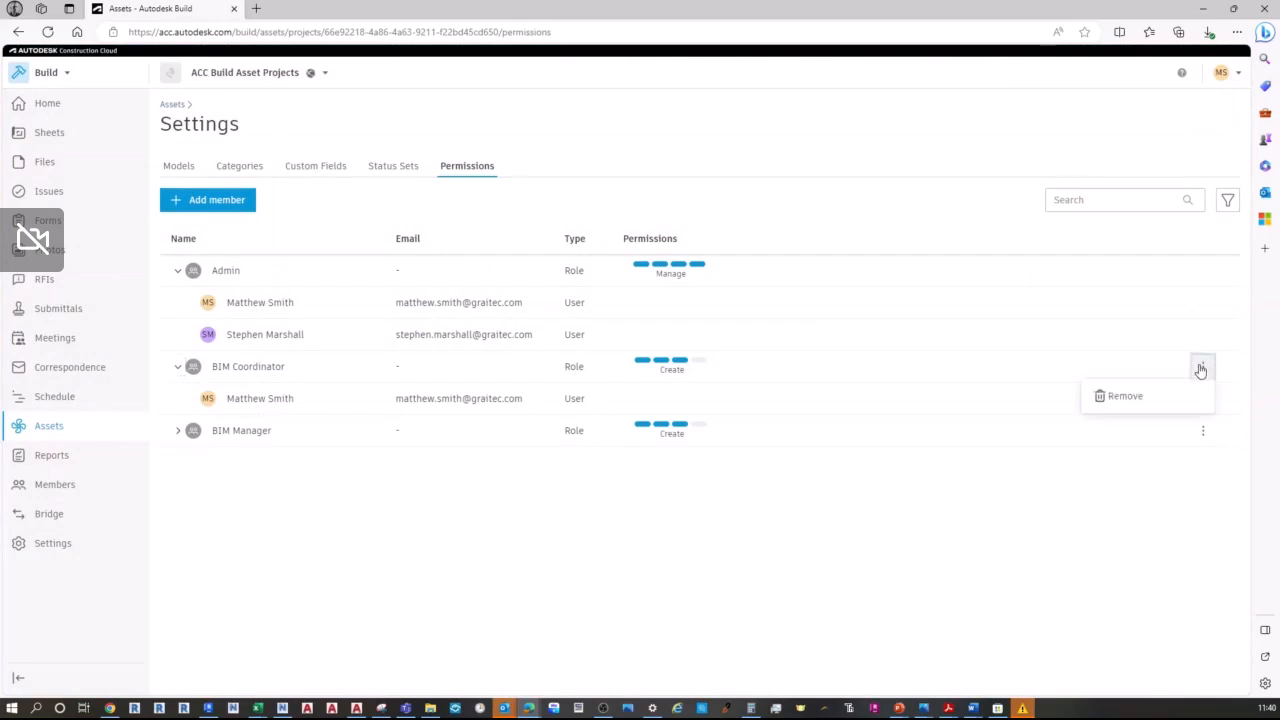
{"action": "left_click", "coordinate": [541, 571]}
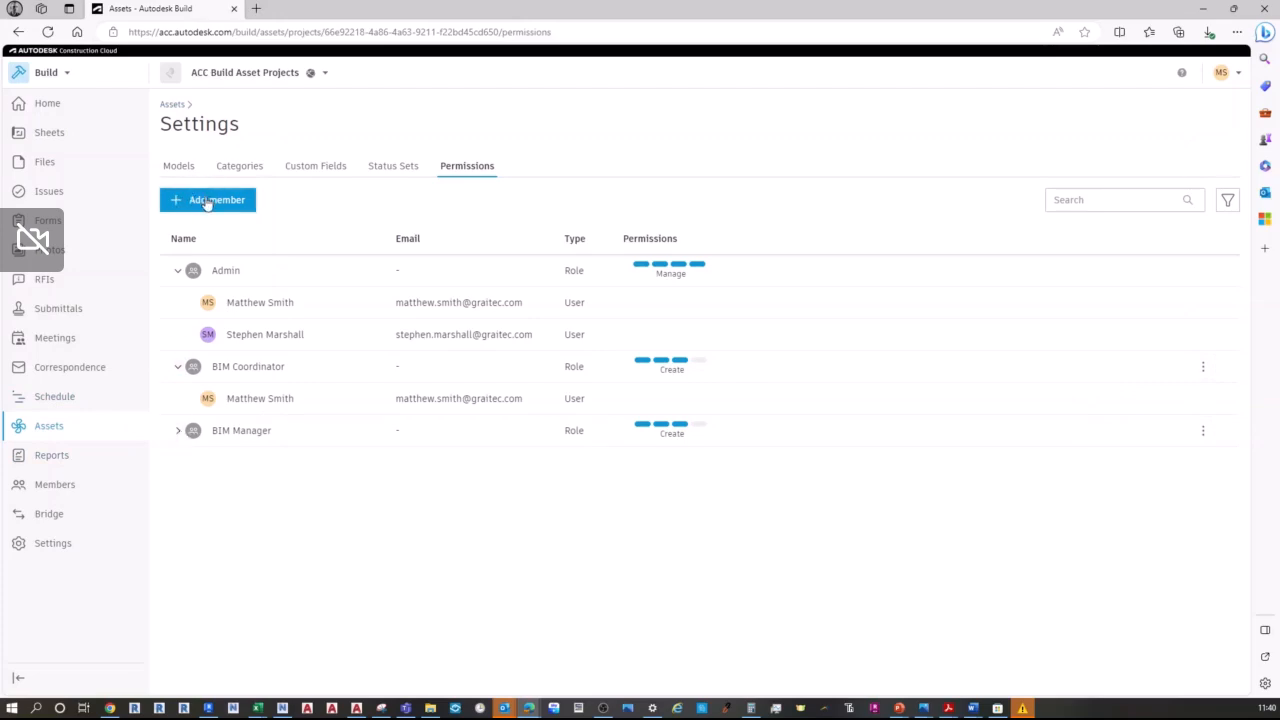
Step: Examine the permission levels offered when adding a member to Assets, without adding anyone
{"action": "left_click", "coordinate": [207, 201]}
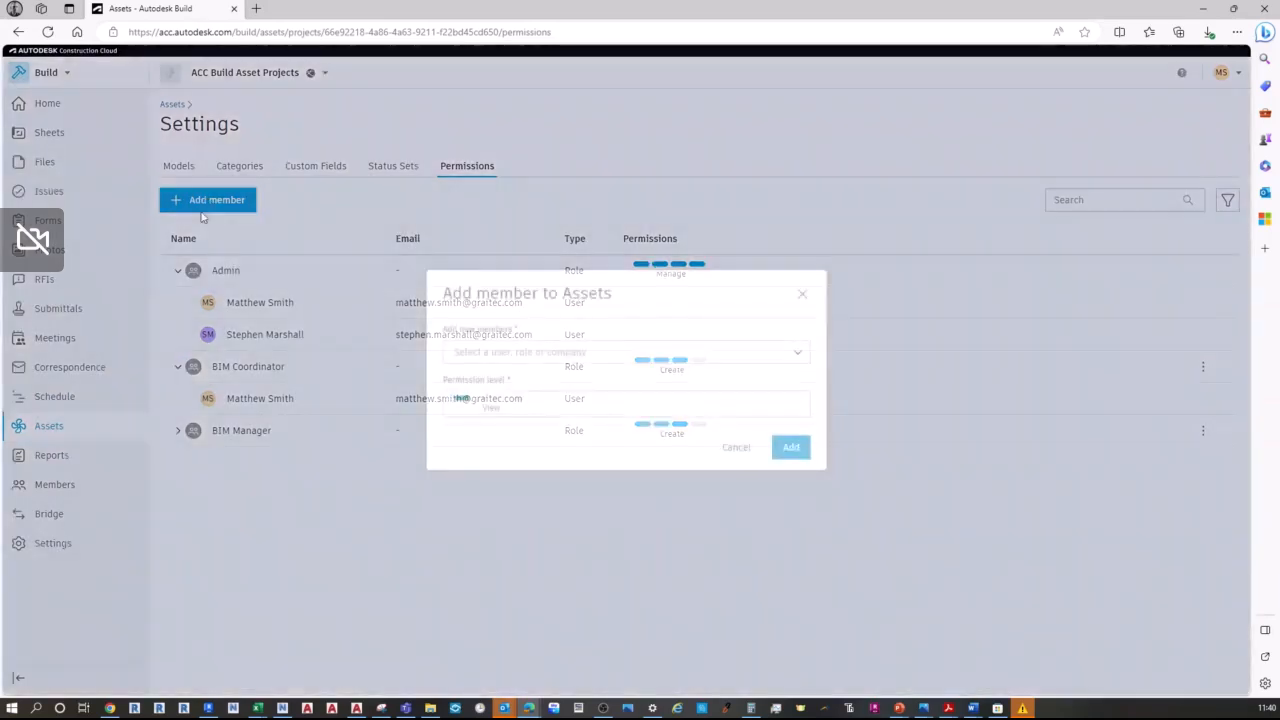
{"action": "left_click", "coordinate": [676, 406]}
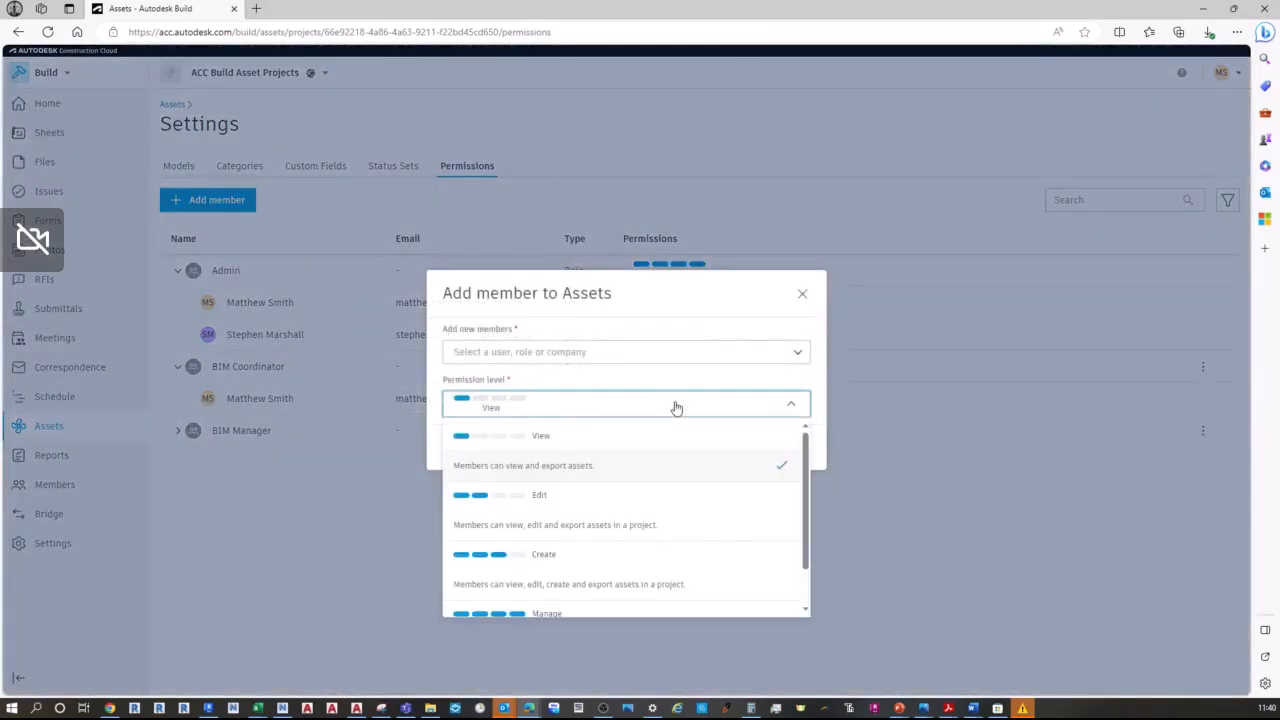
{"action": "scroll", "coordinate": [611, 530], "scroll_direction": "down", "scroll_amount": 1}
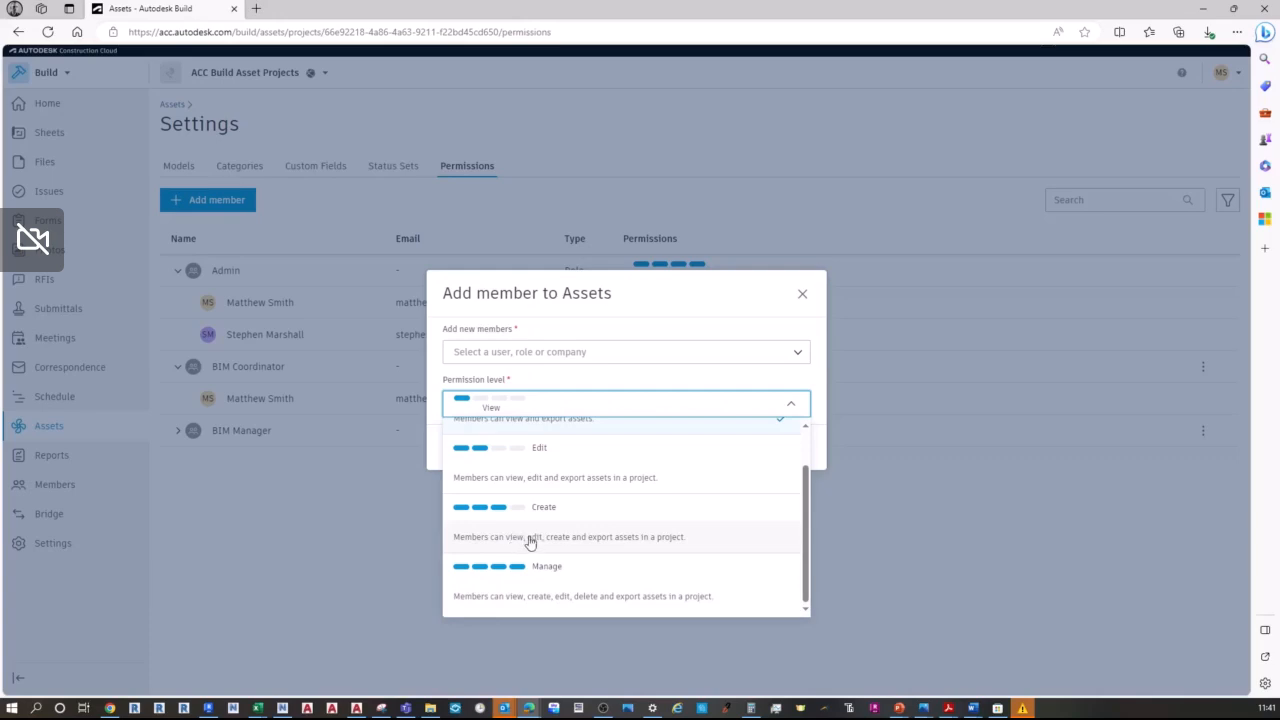
{"action": "scroll", "coordinate": [525, 545], "scroll_direction": "up", "scroll_amount": 1}
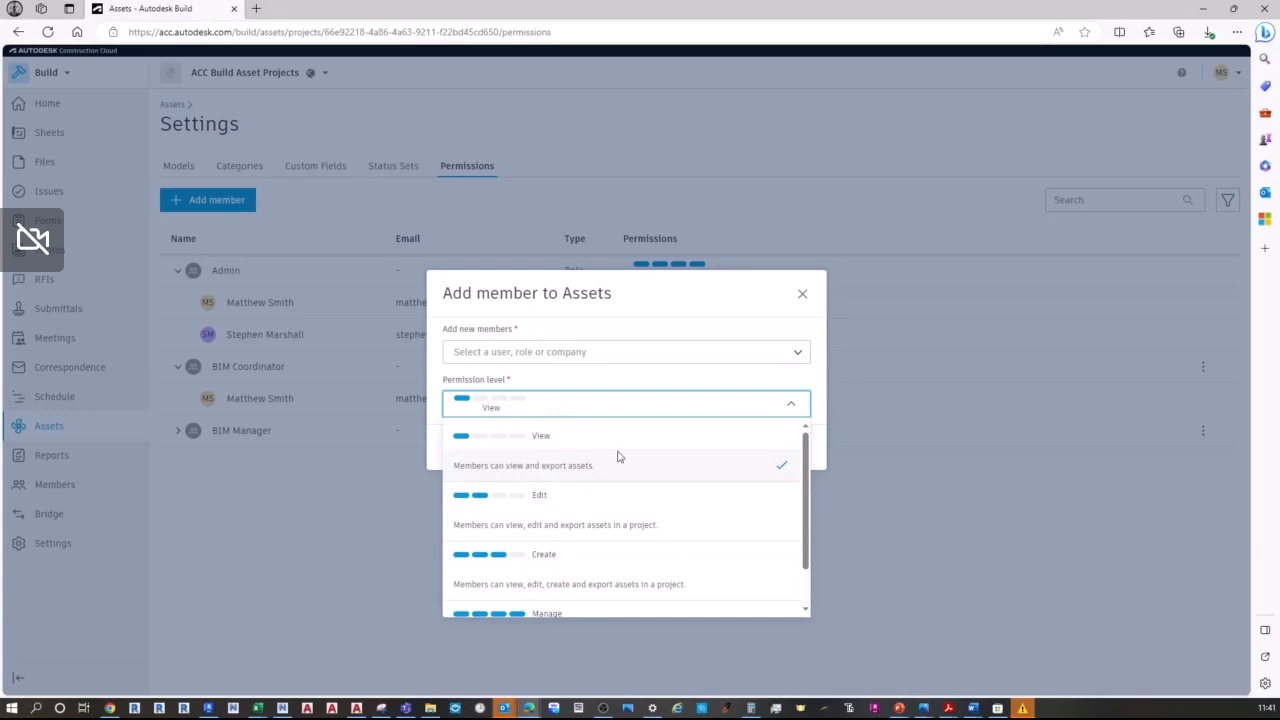
{"action": "left_click", "coordinate": [803, 297]}
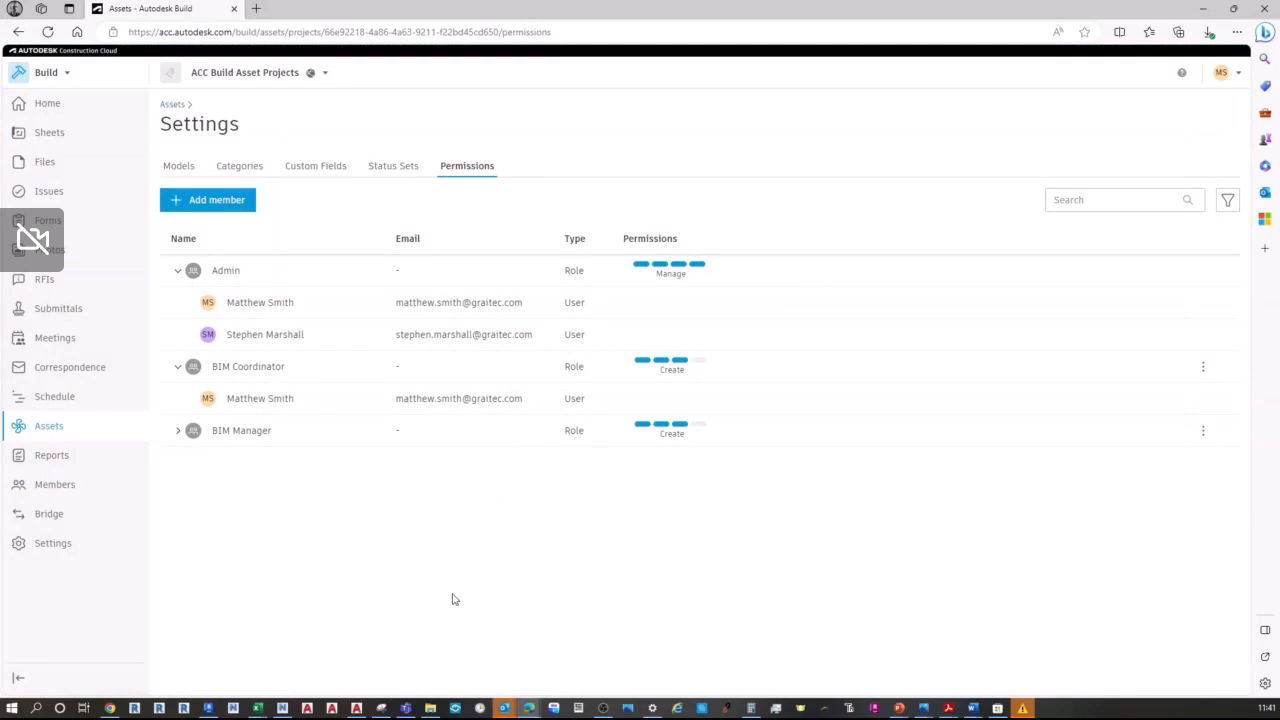
Step: Return to the asset list and start a new asset named Floor Panel in the Floor Panels category under Cladding Elements
{"action": "left_click", "coordinate": [172, 104]}
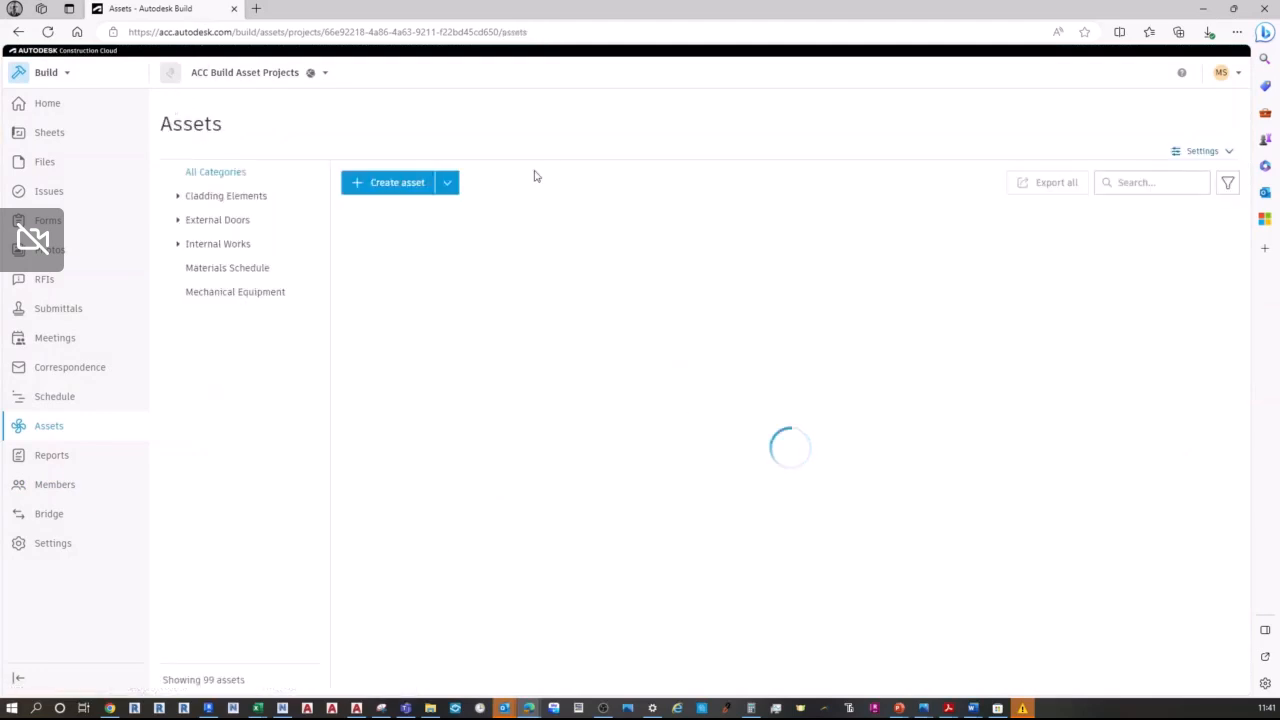
{"action": "left_click", "coordinate": [397, 186]}
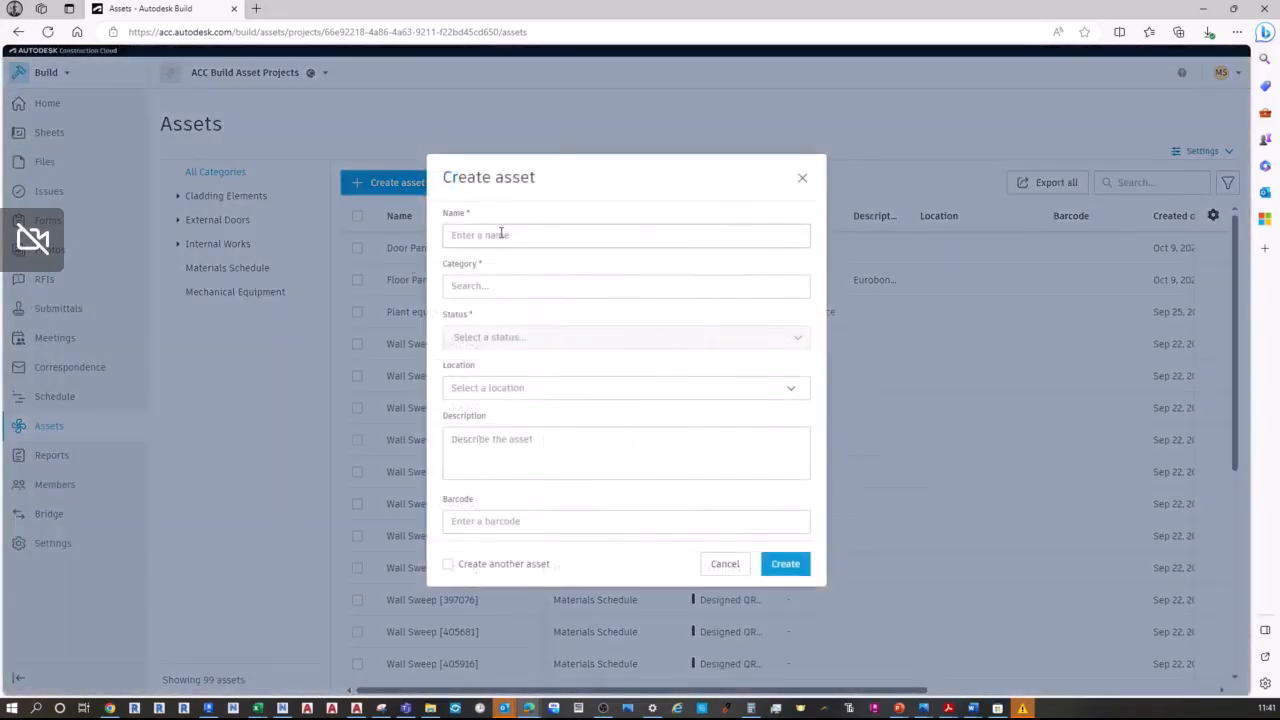
{"action": "left_click", "coordinate": [501, 234]}
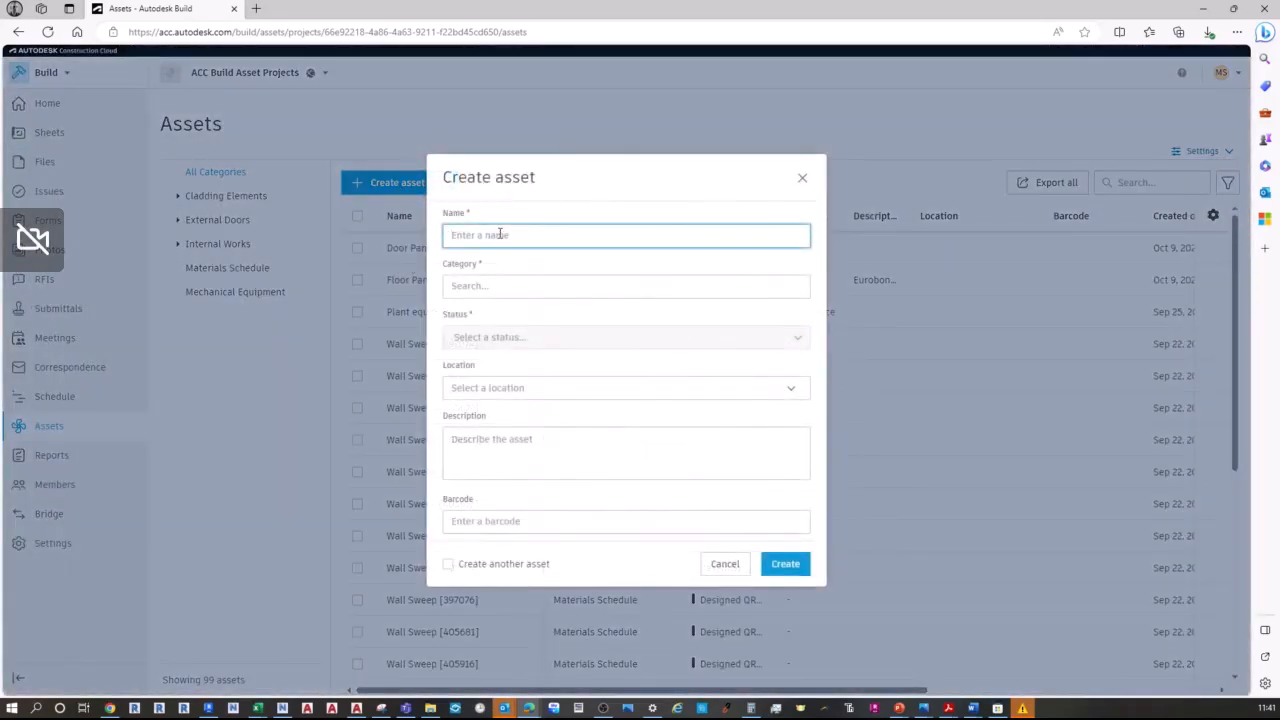
{"action": "type", "text": "Floor Panel"}
{"action": "left_click", "coordinate": [492, 284]}
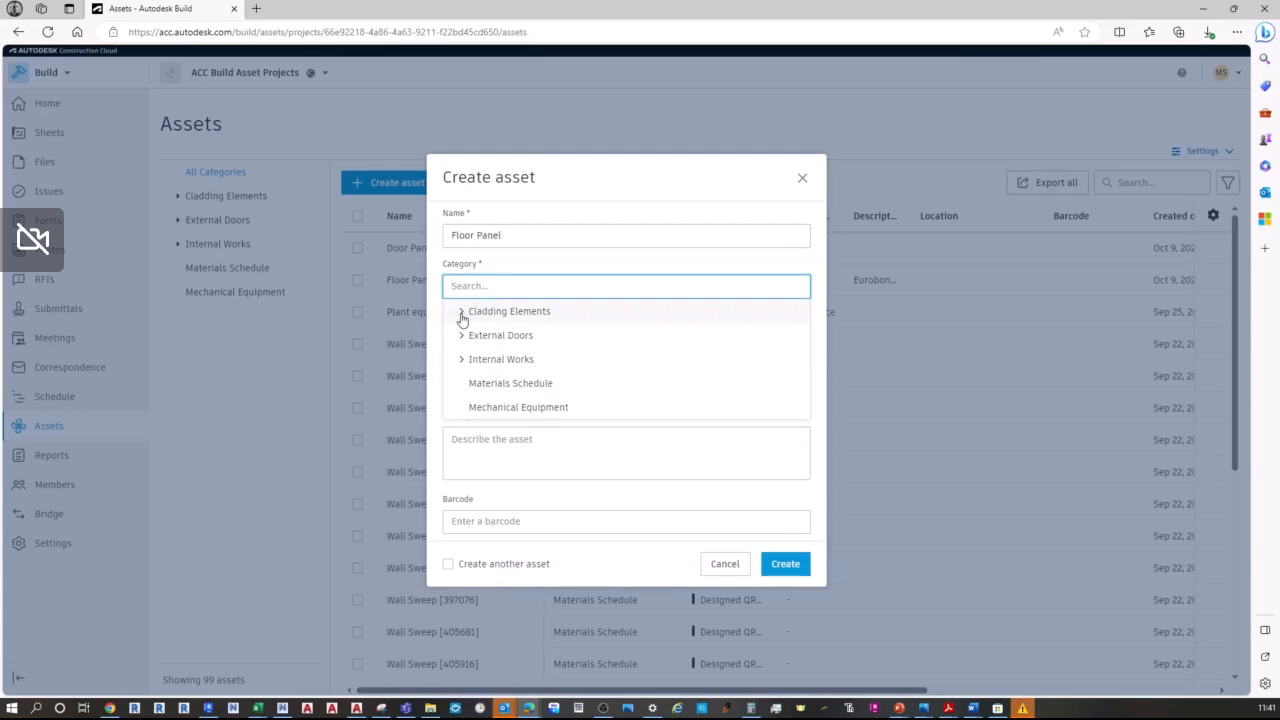
{"action": "left_click", "coordinate": [461, 311]}
{"action": "left_click", "coordinate": [494, 339]}
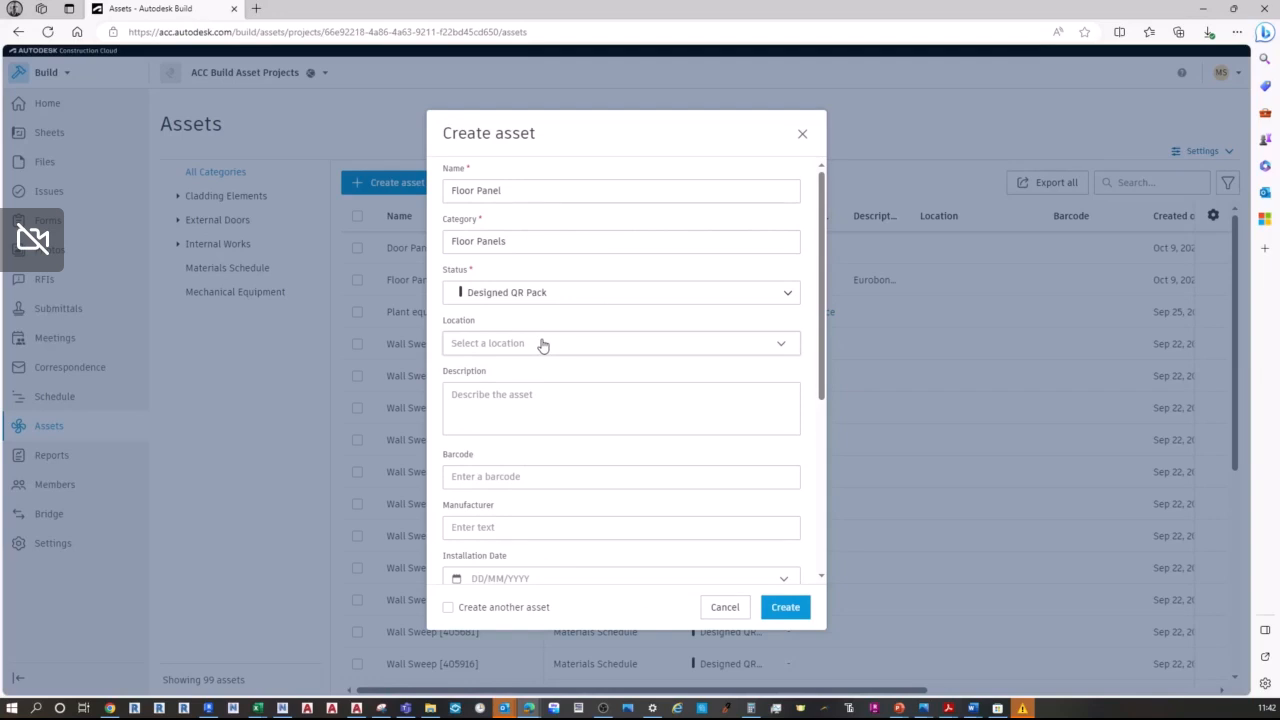
Step: Enter Eurobond as the new asset's manufacturer and set its installation date to 16/10/2023
{"action": "left_click", "coordinate": [542, 343]}
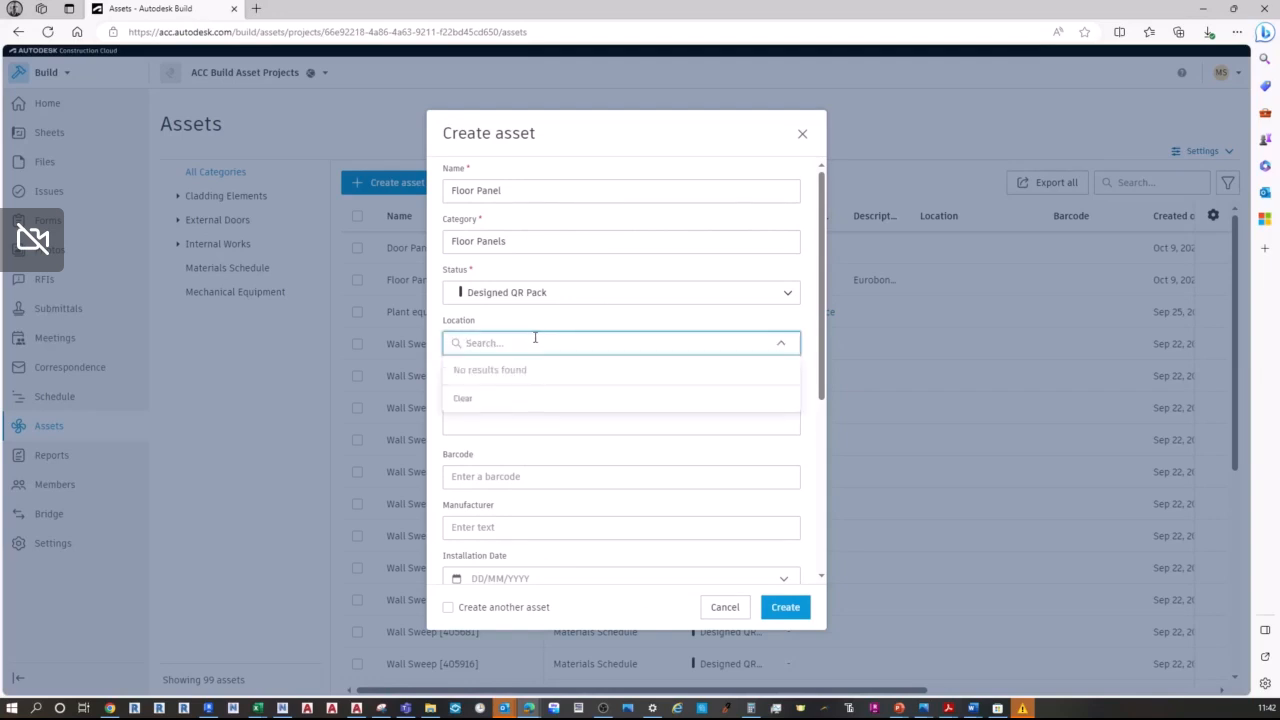
{"action": "left_click", "coordinate": [537, 325]}
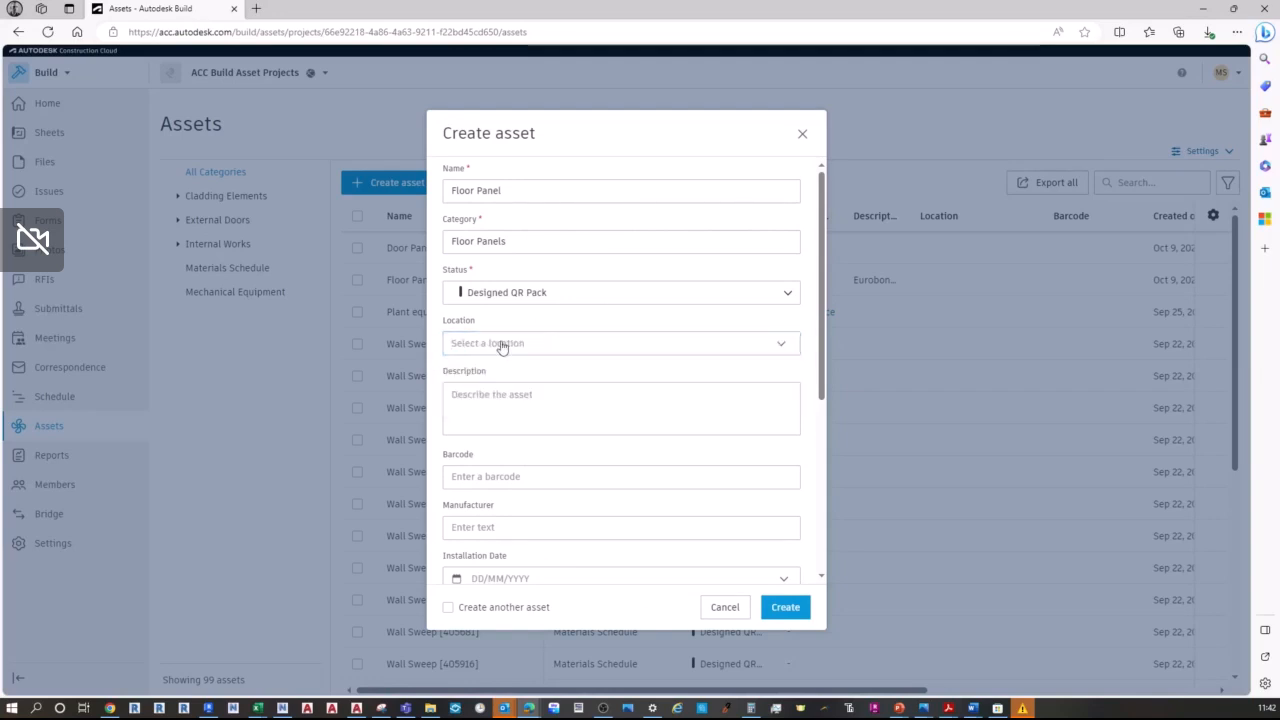
{"action": "left_click", "coordinate": [545, 394]}
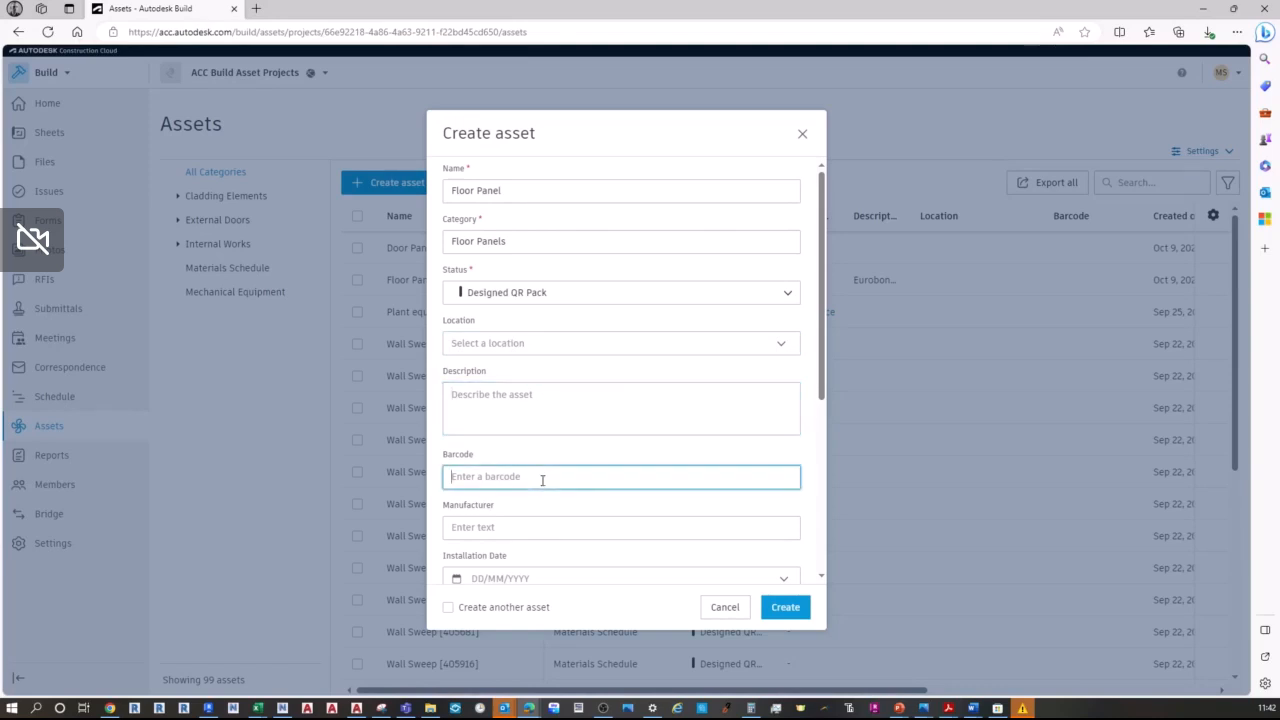
{"action": "scroll", "coordinate": [542, 478], "scroll_direction": "down", "scroll_amount": 2}
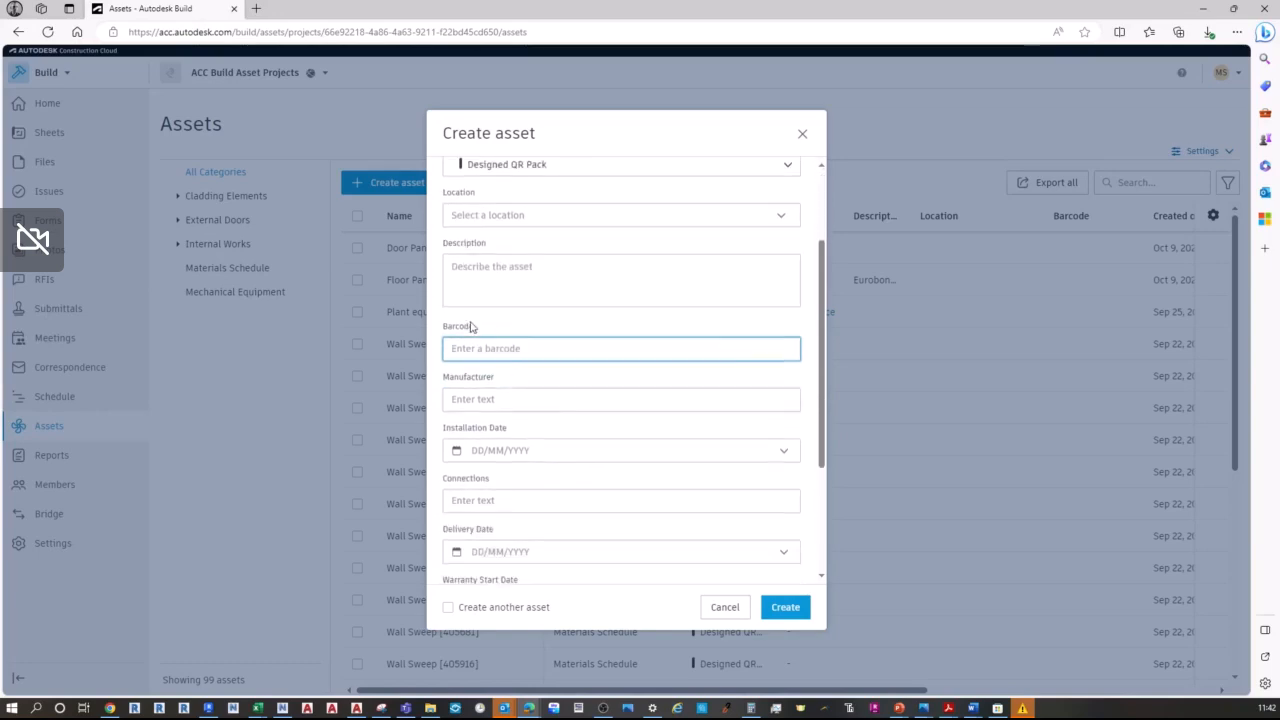
{"action": "left_click", "coordinate": [516, 401]}
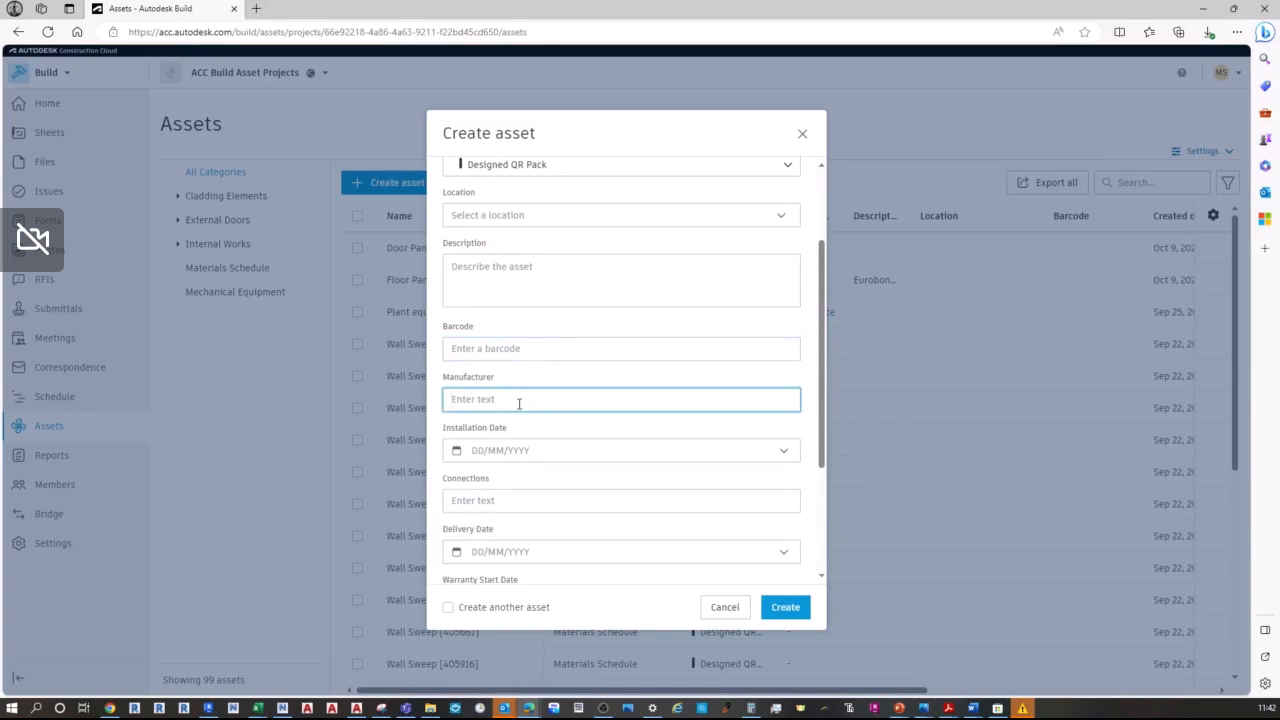
{"action": "type", "text": "Eurobond"}
{"action": "left_click", "coordinate": [530, 452]}
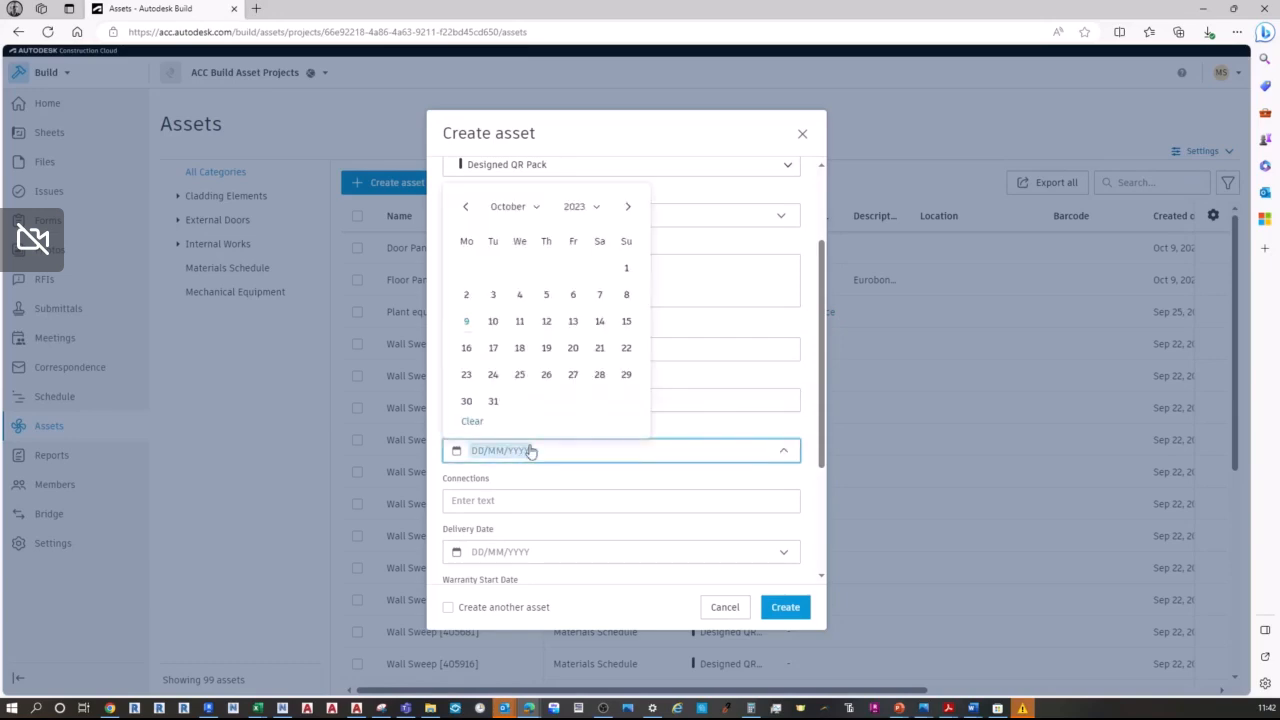
{"action": "left_click", "coordinate": [466, 347]}
Step: Set the new asset's expected life to 7 and create the asset
{"action": "scroll", "coordinate": [512, 486], "scroll_direction": "down", "scroll_amount": 1}
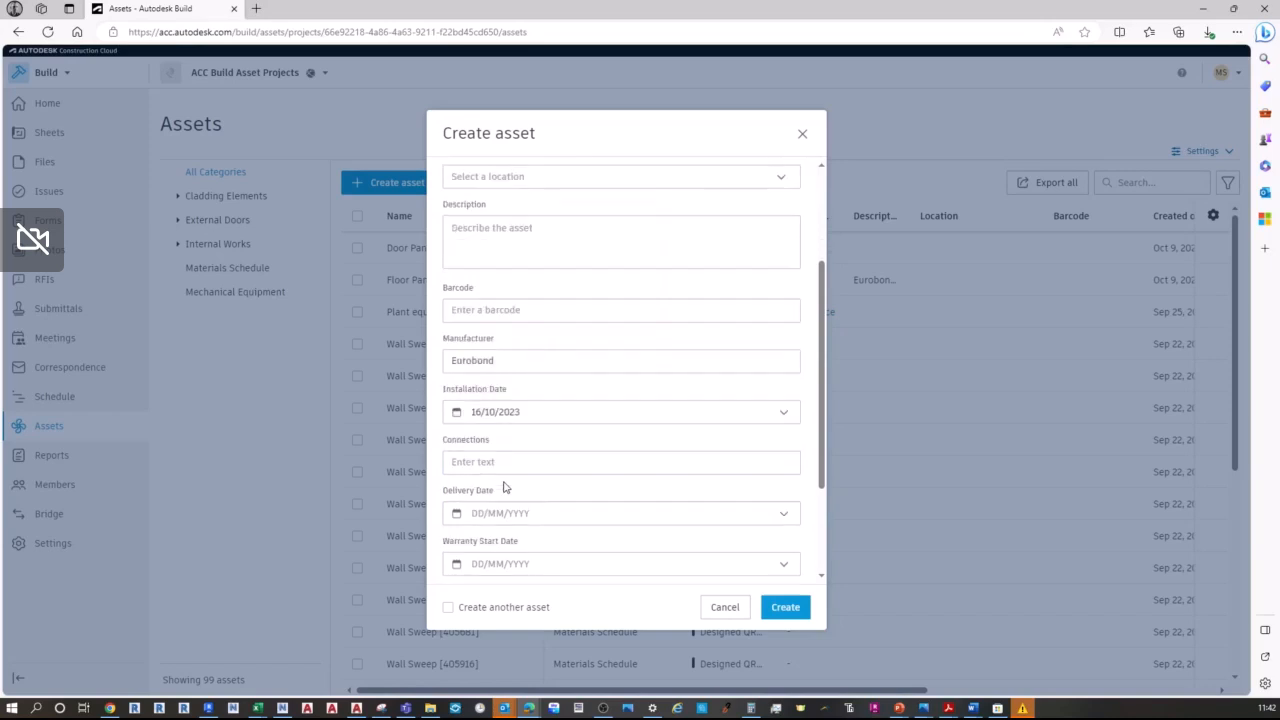
{"action": "scroll", "coordinate": [505, 445], "scroll_direction": "down", "scroll_amount": 1}
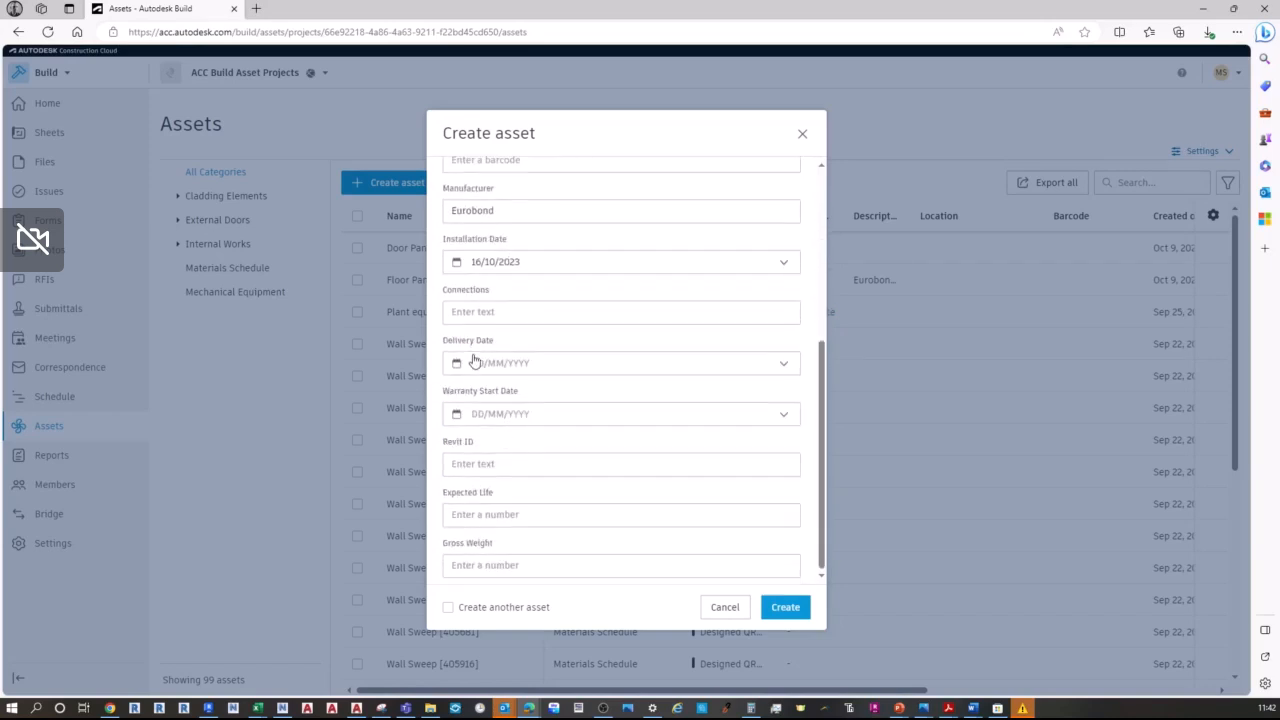
{"action": "left_click", "coordinate": [503, 516]}
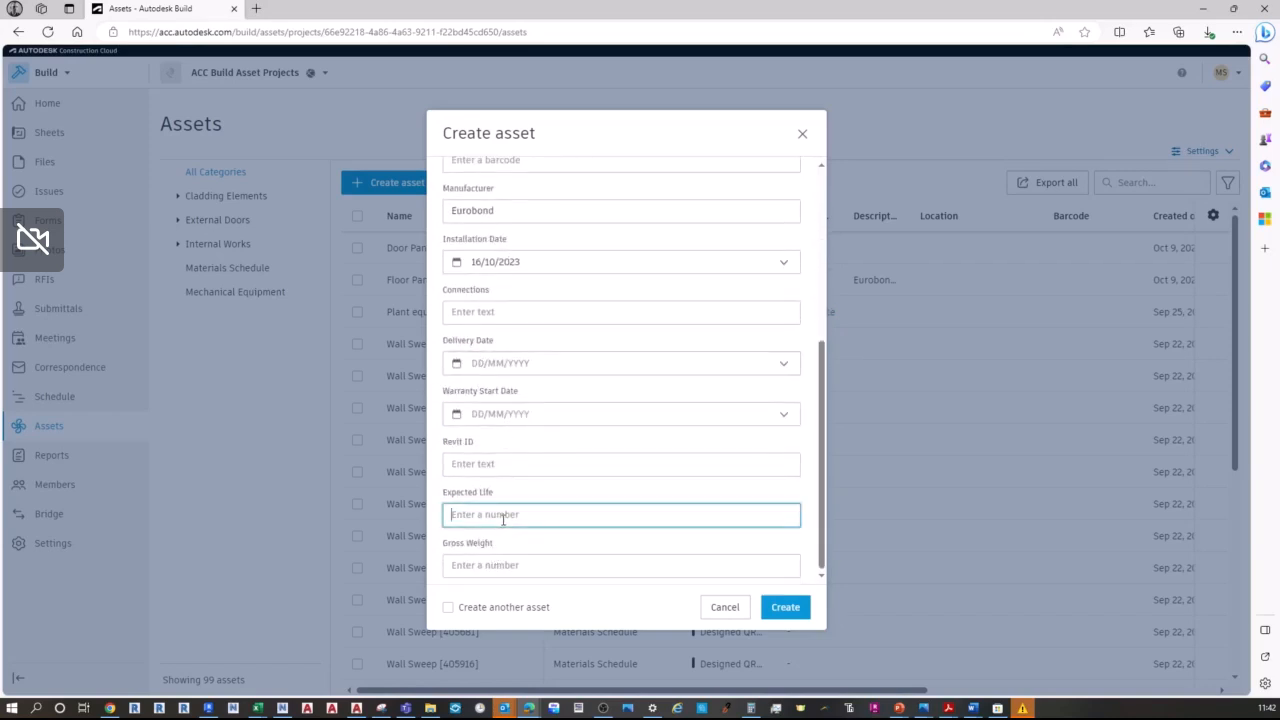
{"action": "type", "text": "7"}
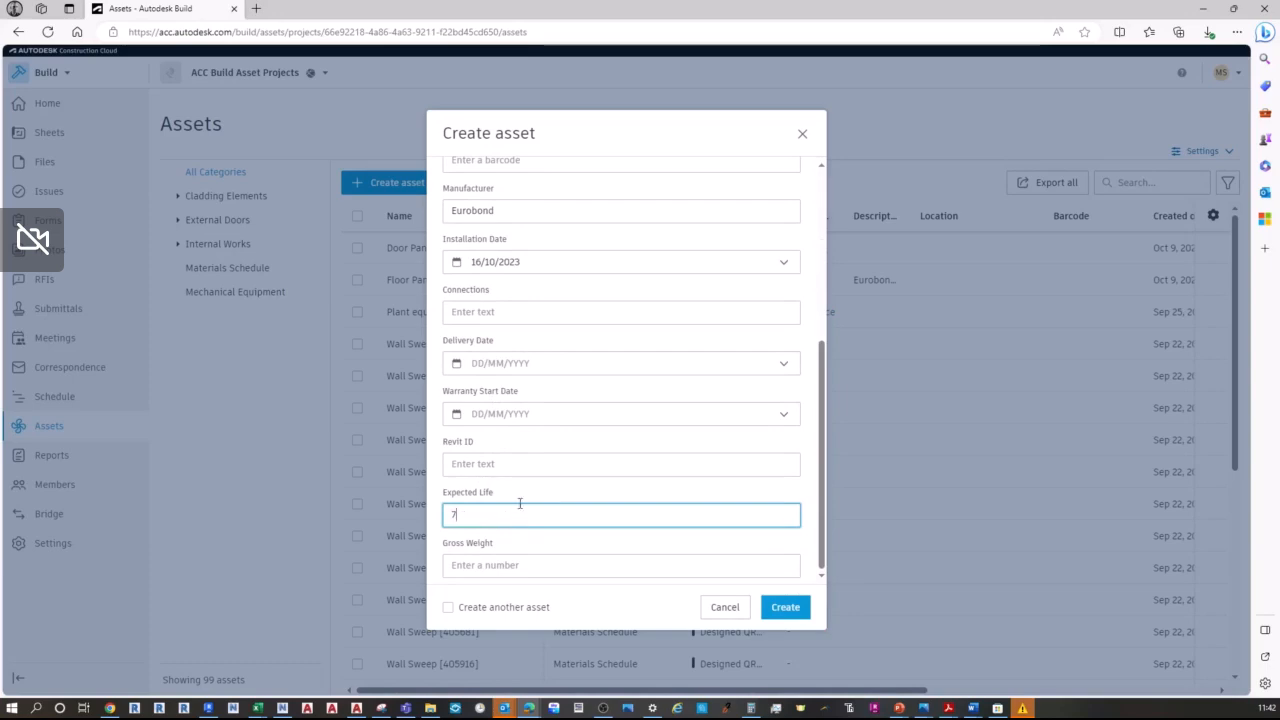
{"action": "left_click", "coordinate": [508, 542]}
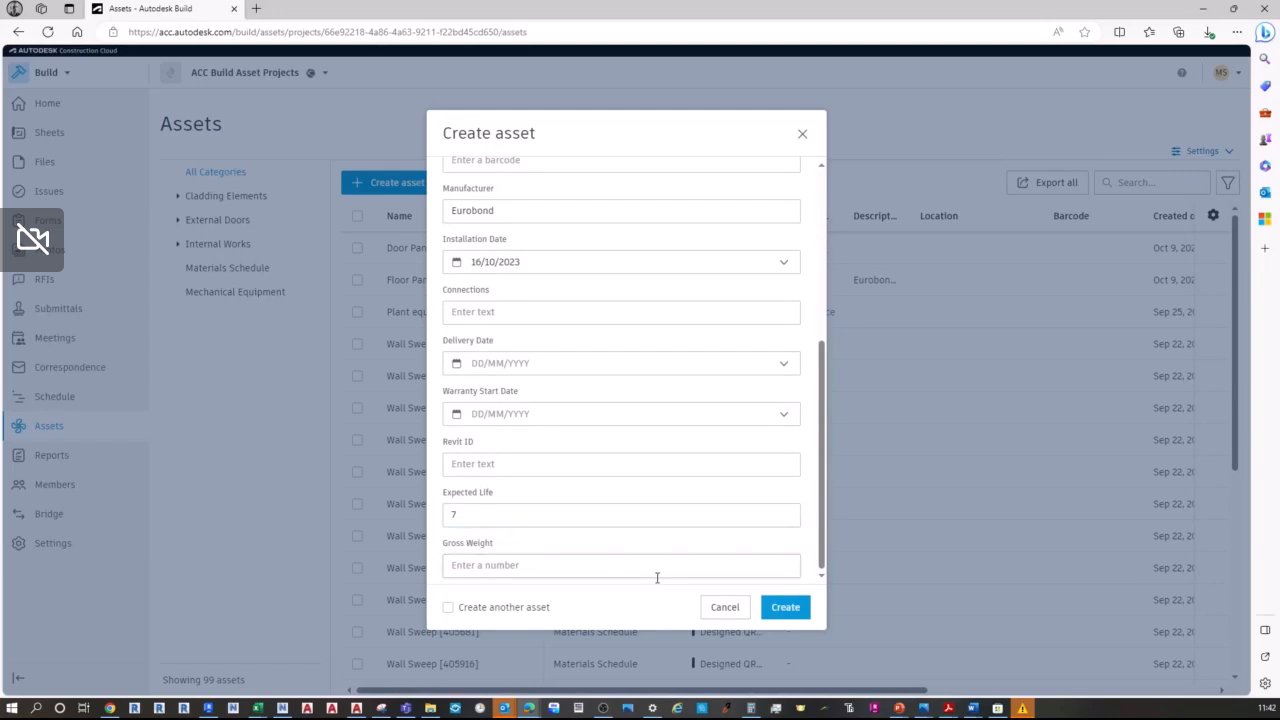
{"action": "left_click", "coordinate": [786, 610]}
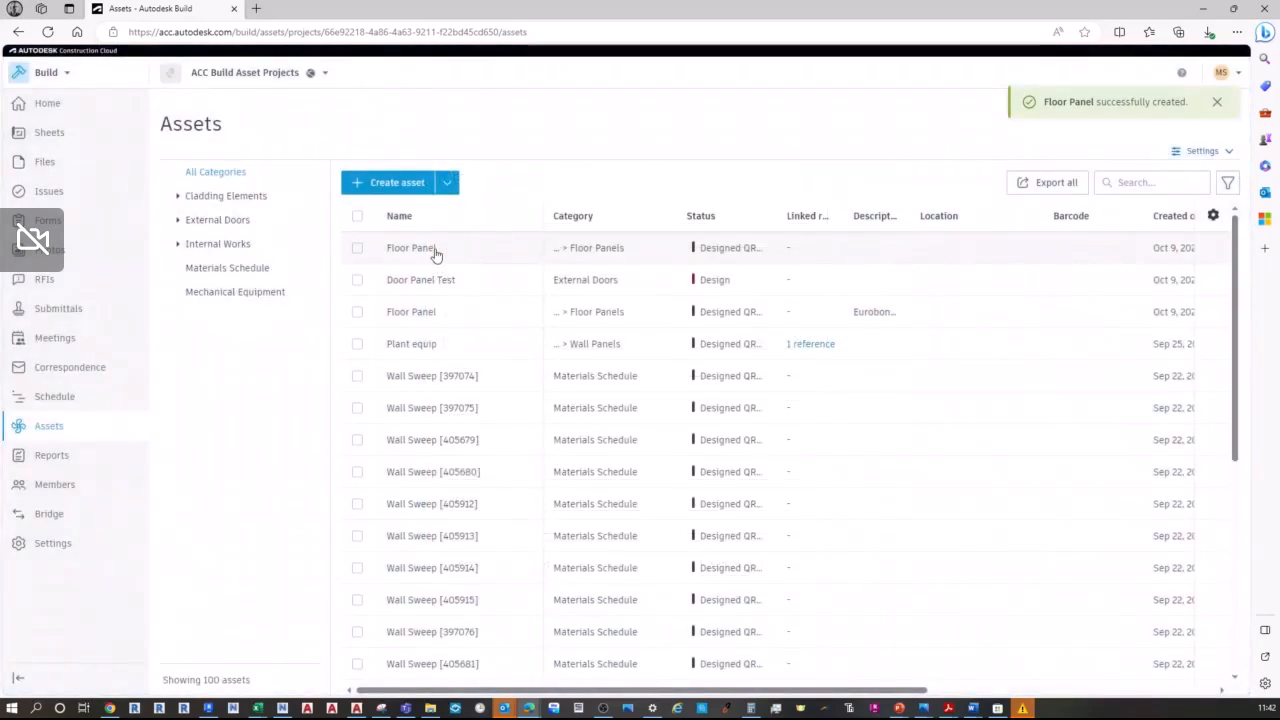
Step: Review the new Floor Panel asset's details and the options for adding references such as forms, without adding any
{"action": "left_click", "coordinate": [435, 250]}
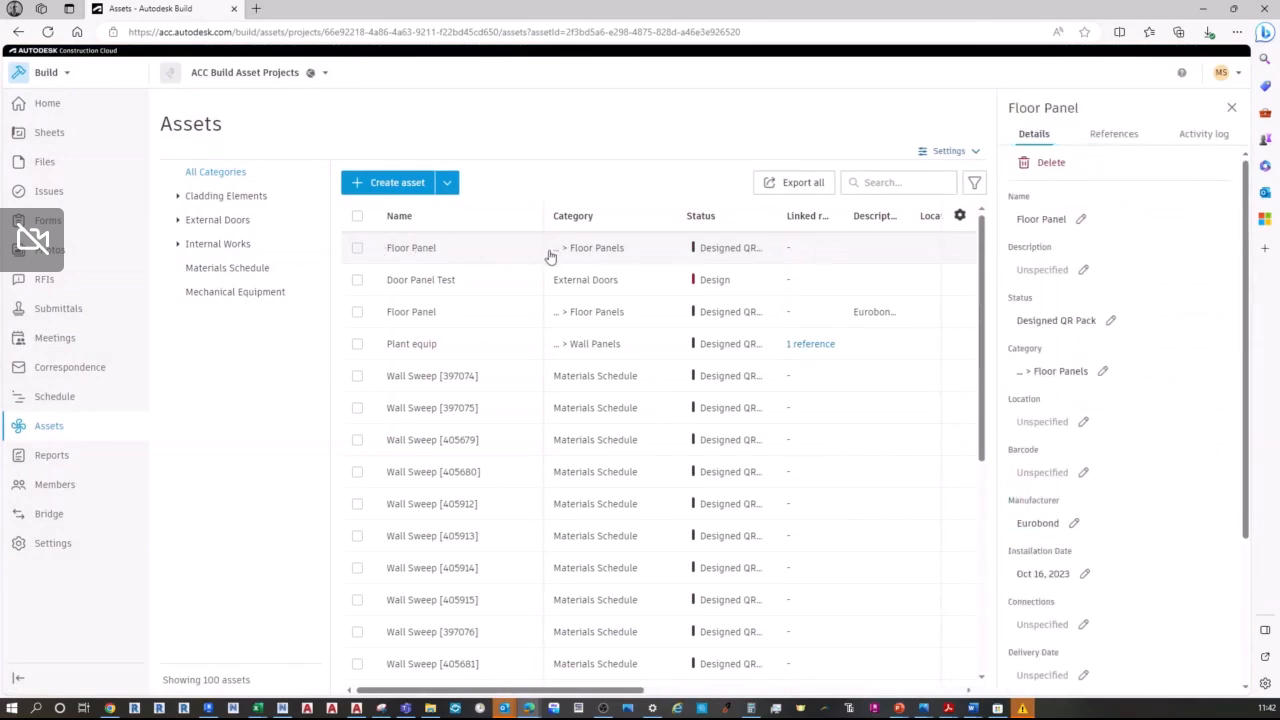
{"action": "scroll", "coordinate": [1094, 230], "scroll_direction": "down", "scroll_amount": 3}
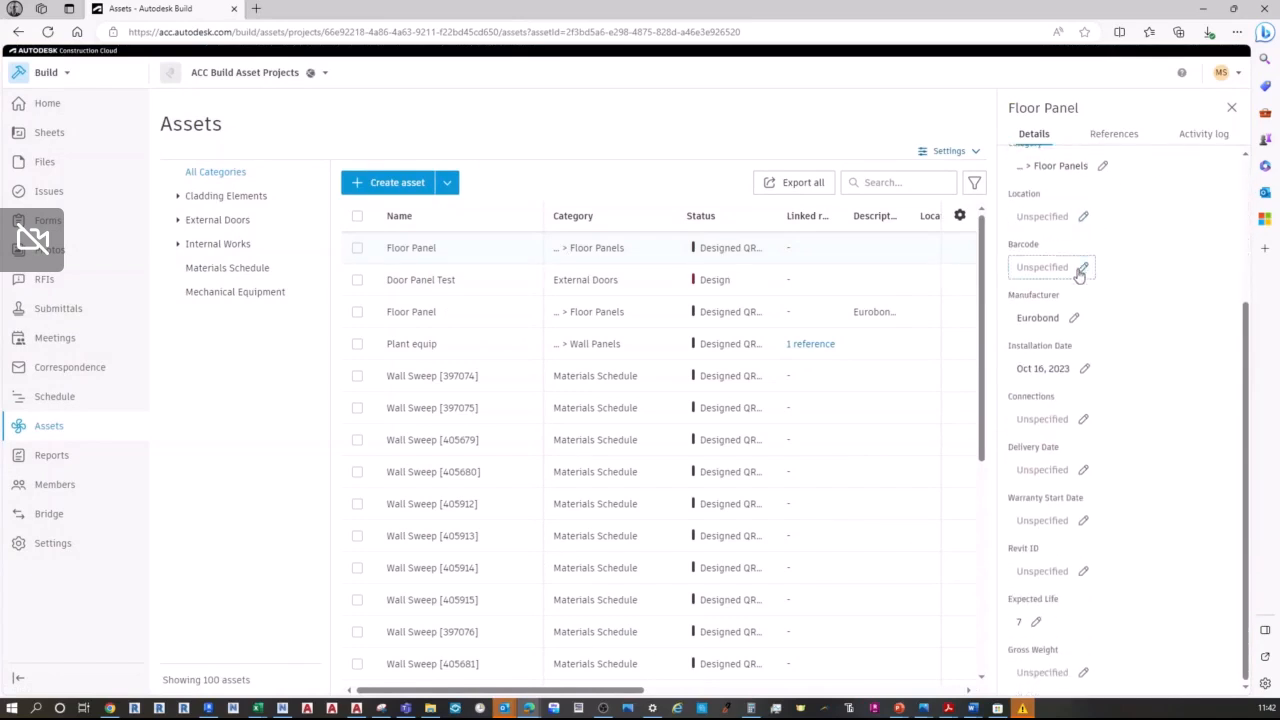
{"action": "left_click", "coordinate": [1122, 141]}
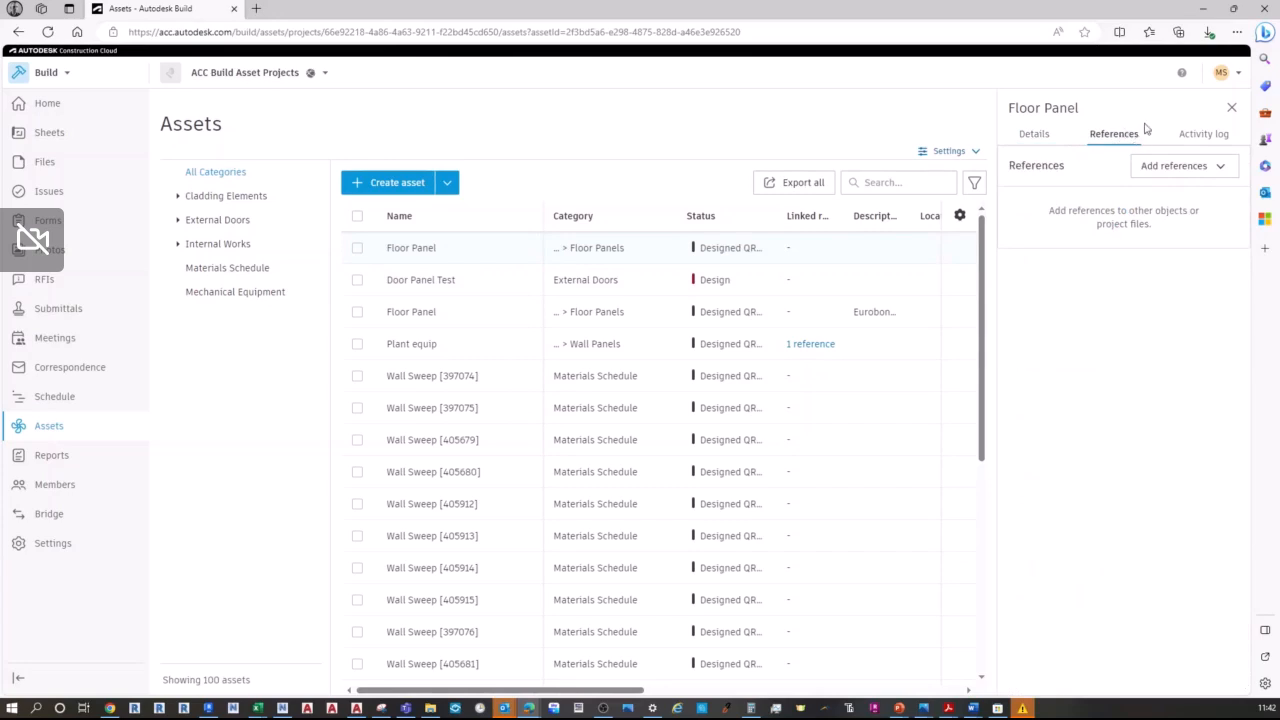
{"action": "left_click", "coordinate": [1208, 172]}
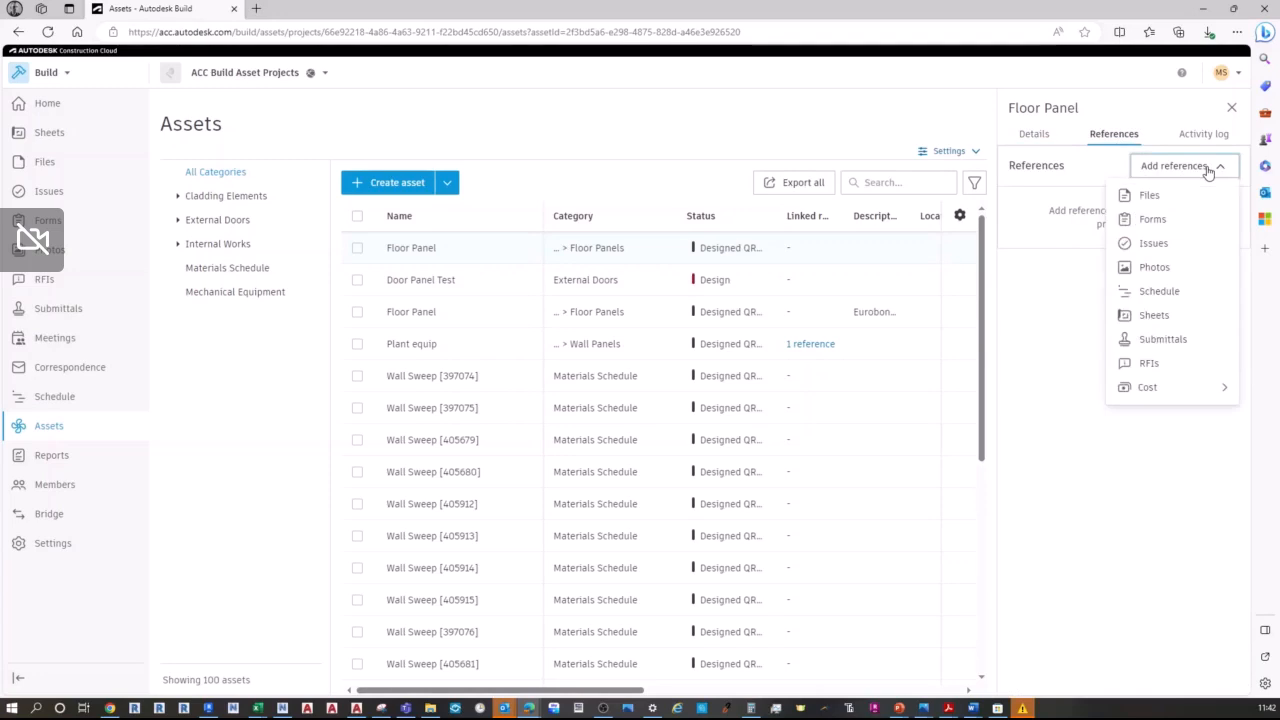
{"action": "left_click", "coordinate": [1152, 220]}
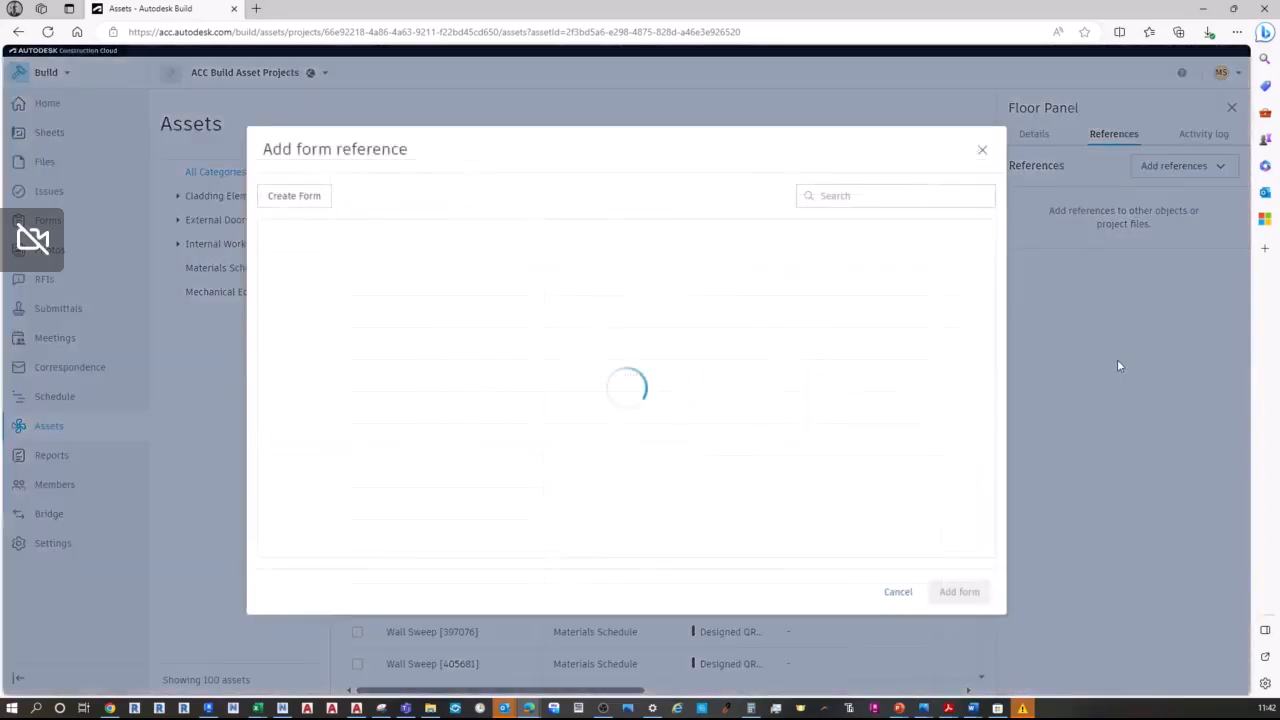
{"action": "left_click", "coordinate": [898, 592]}
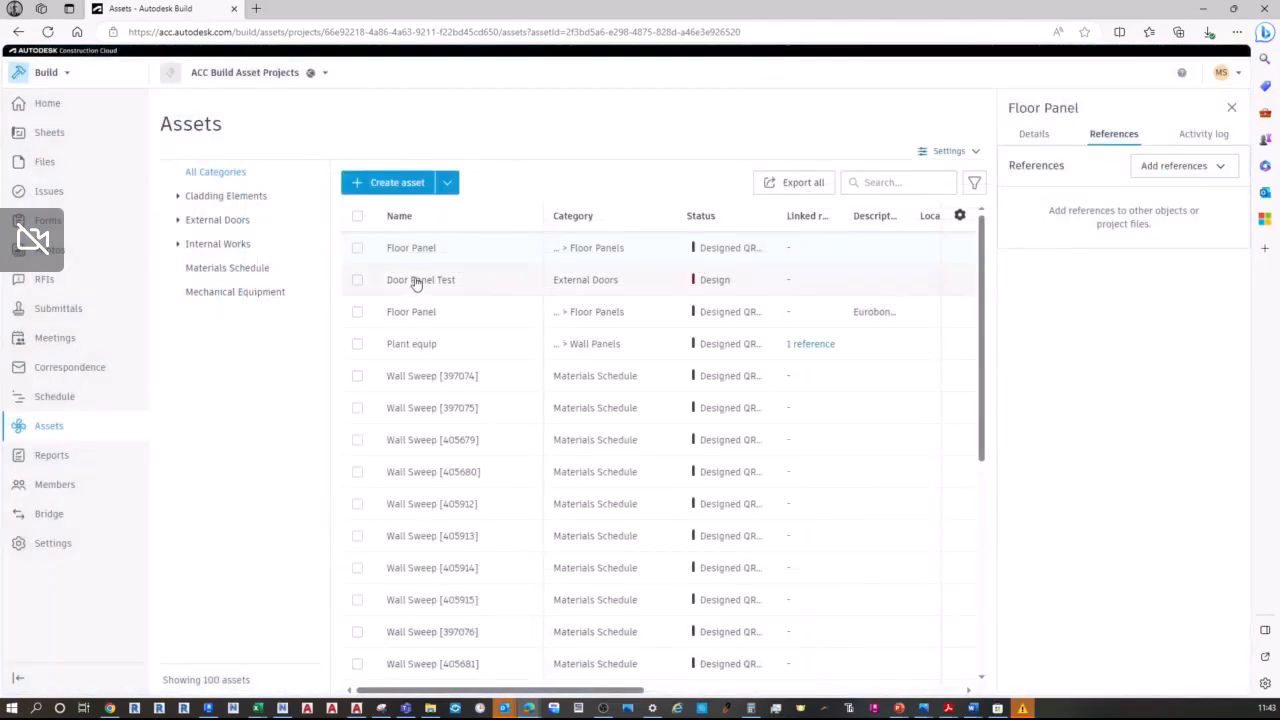
{"action": "left_click", "coordinate": [400, 252]}
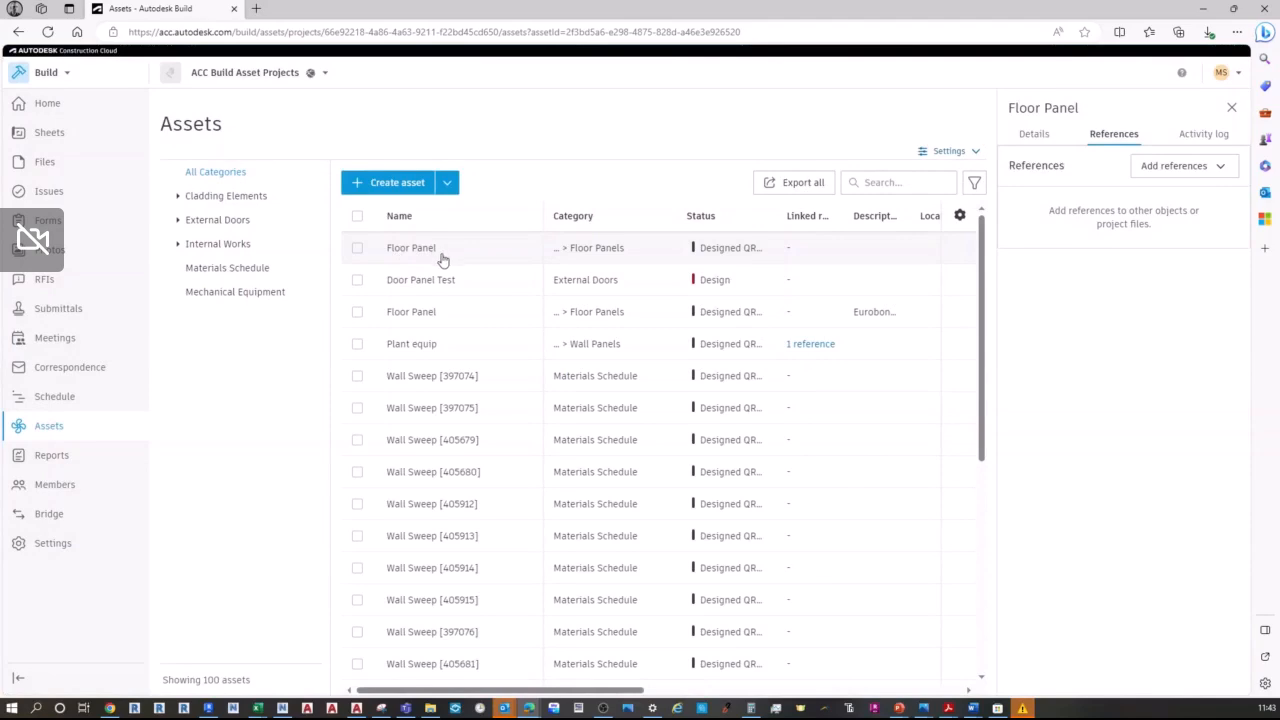
Step: Open the Door Panel Test asset and set its status to Review
{"action": "left_click", "coordinate": [436, 288]}
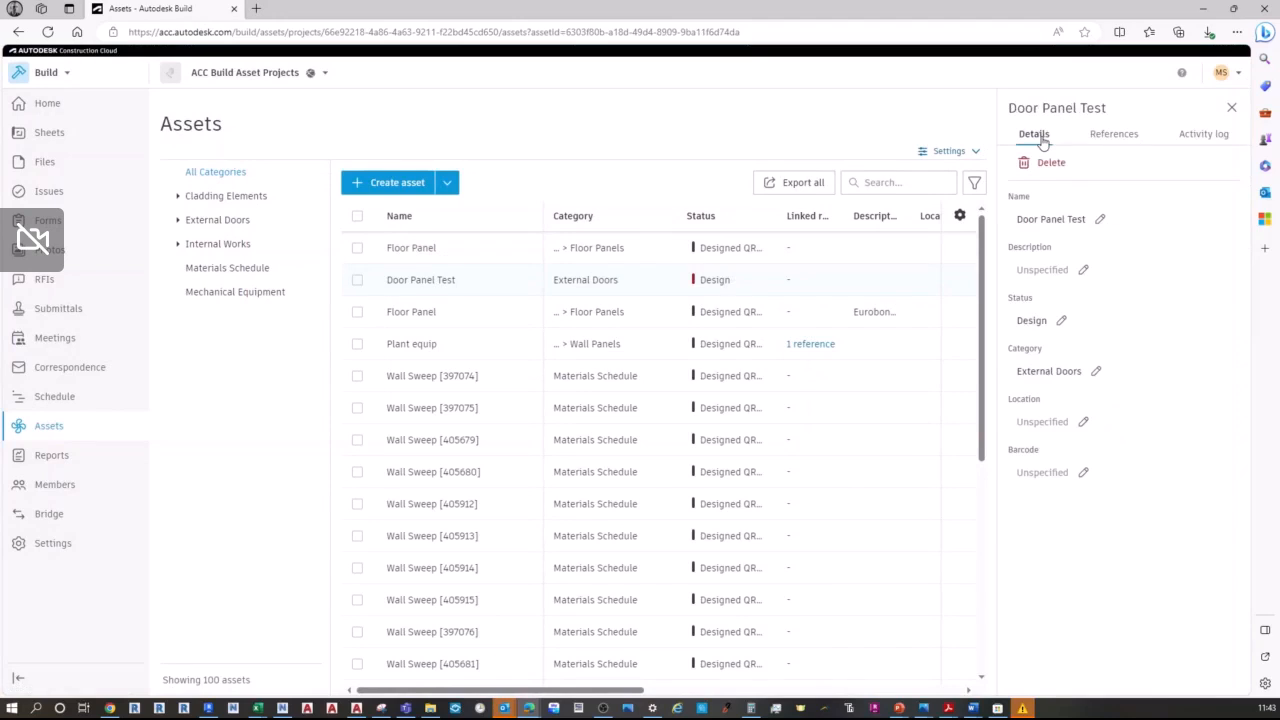
{"action": "left_click", "coordinate": [1061, 321]}
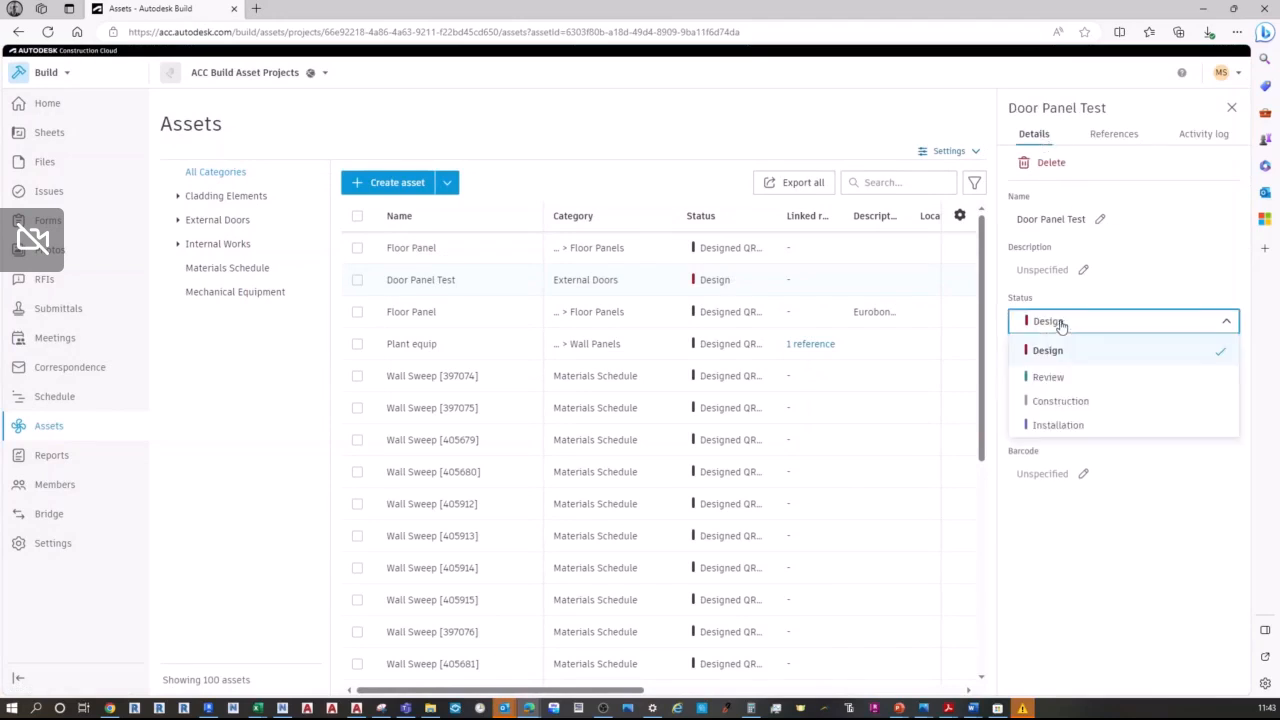
{"action": "left_click", "coordinate": [1063, 386]}
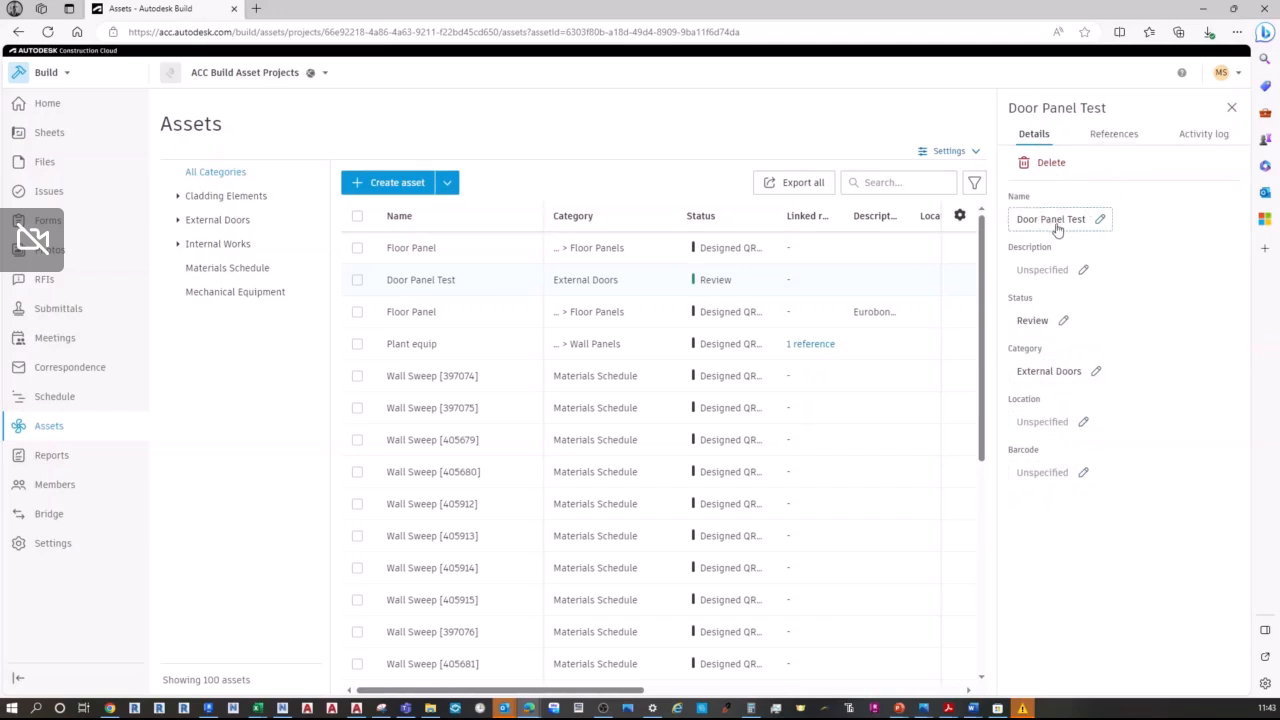
Step: Set the Door Panel Test asset's status to Installation and view the asset's activity log
{"action": "left_click", "coordinate": [1060, 318]}
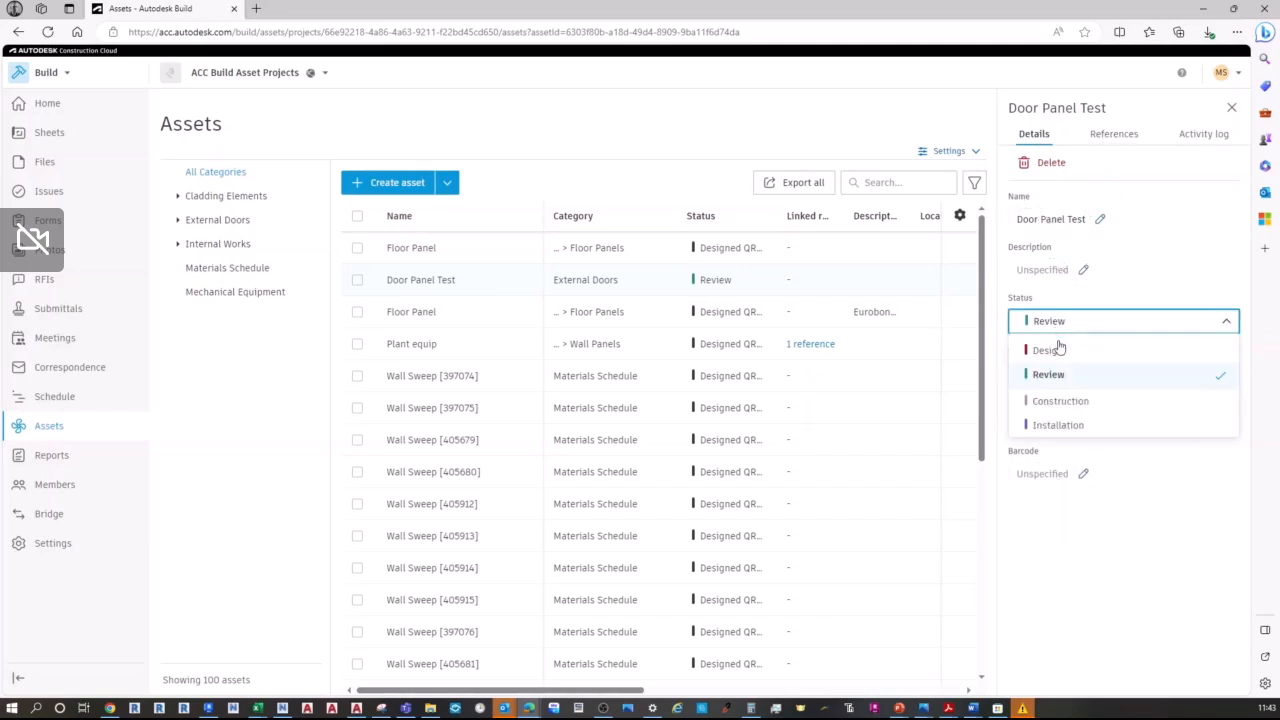
{"action": "left_click", "coordinate": [1065, 428]}
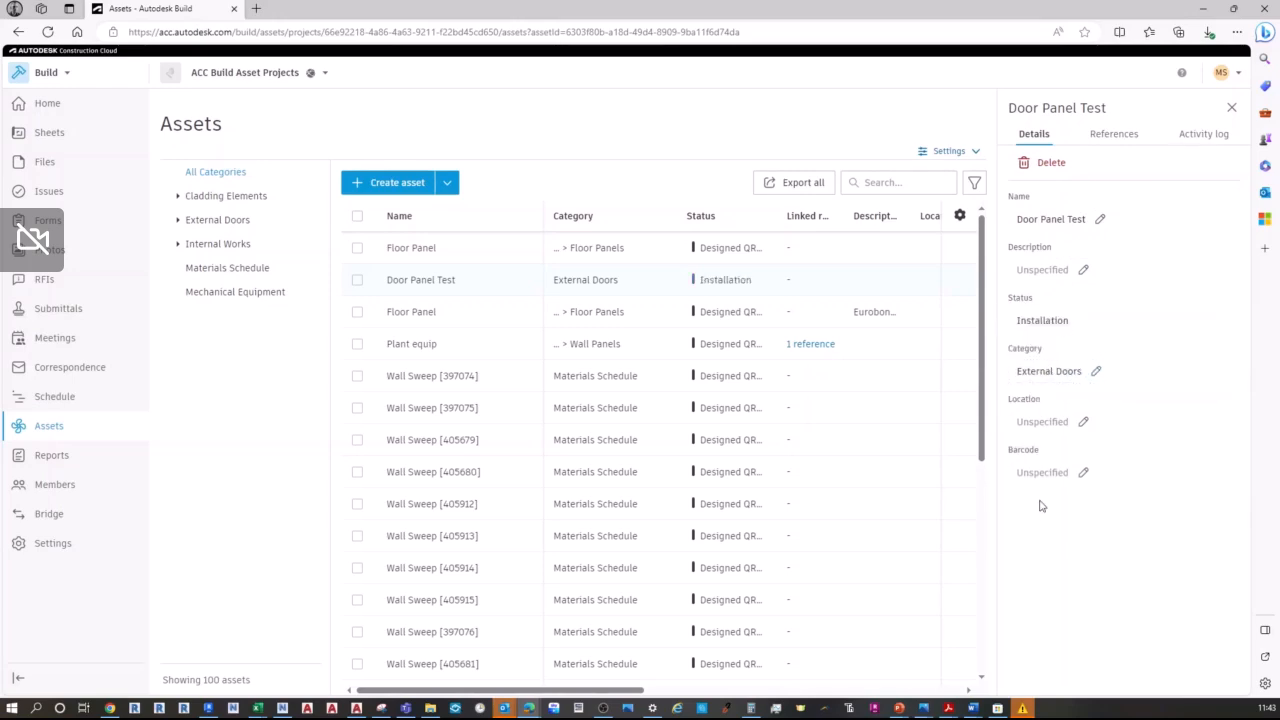
{"action": "left_click", "coordinate": [1208, 138]}
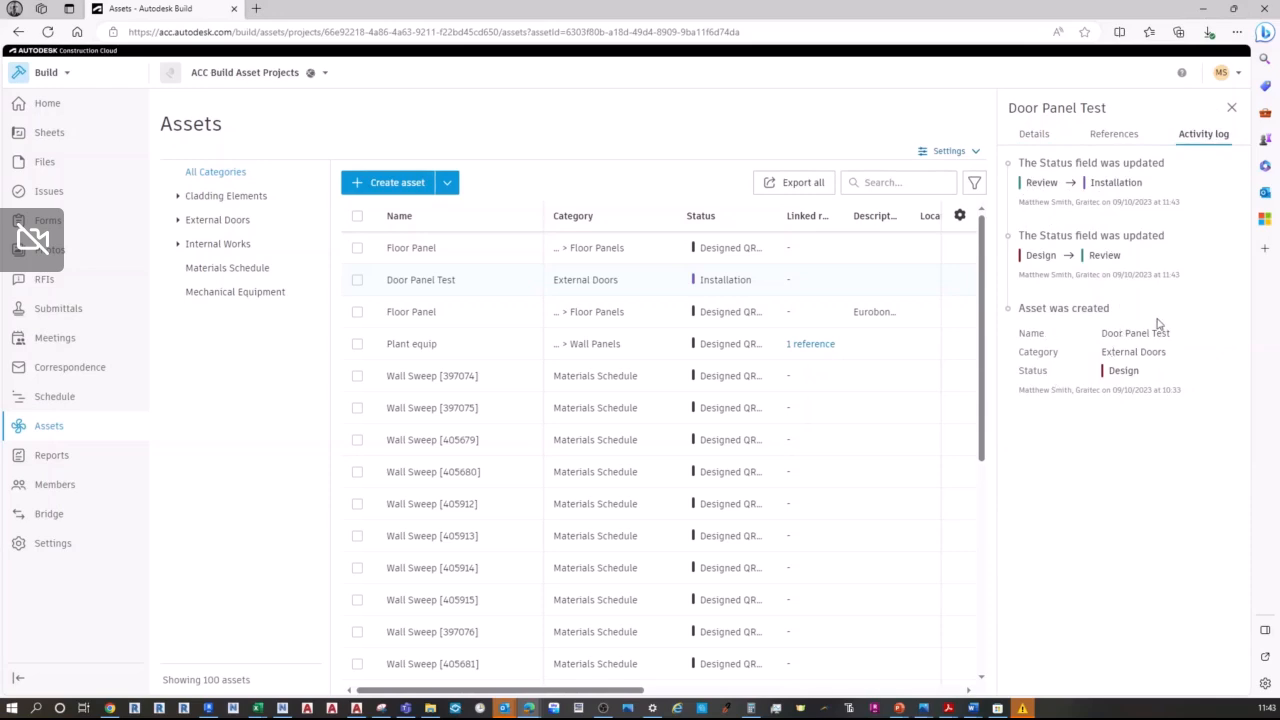
Step: Export all assets as an XLSX report titled Asset detail and open the downloaded workbook in Excel
{"action": "left_click", "coordinate": [357, 216]}
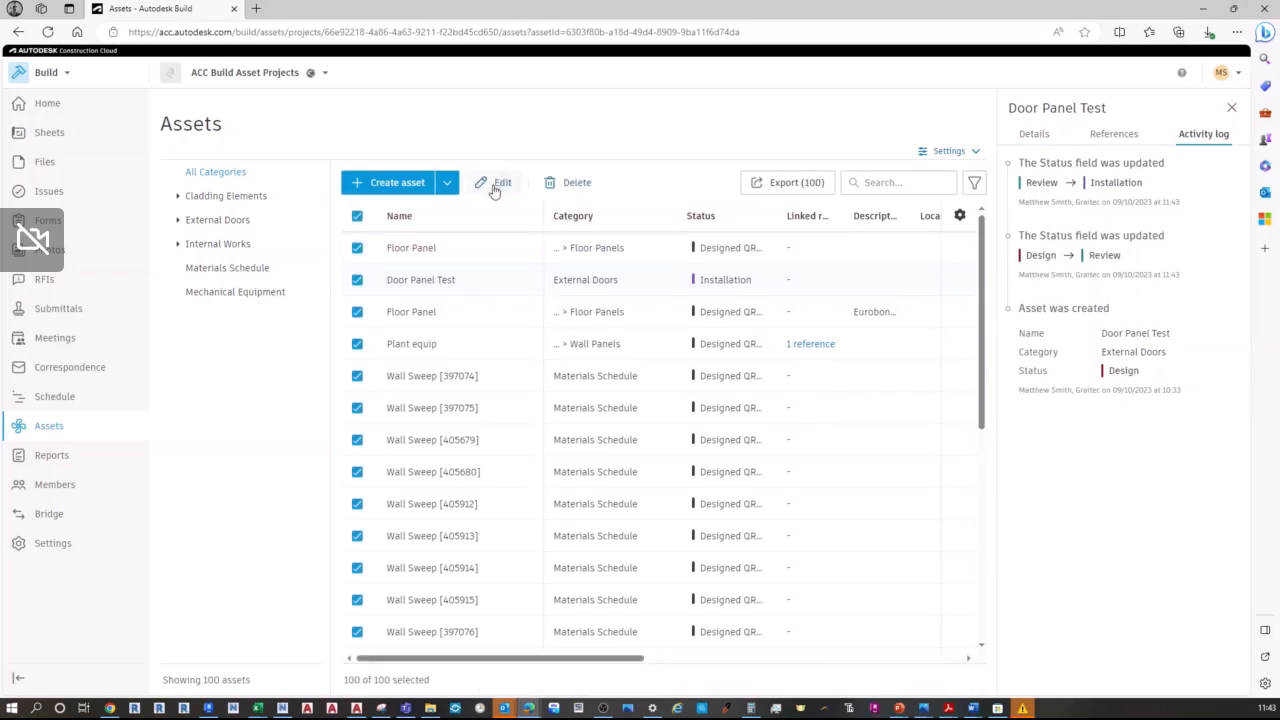
{"action": "left_click", "coordinate": [790, 183]}
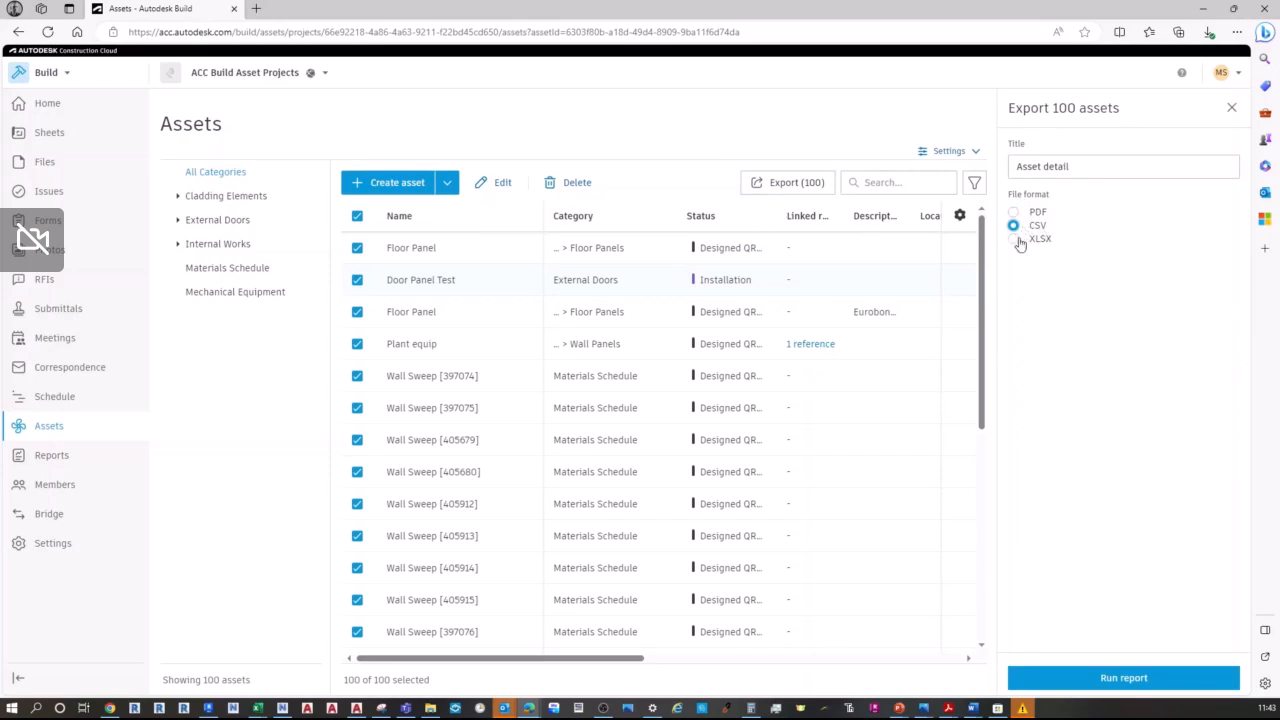
{"action": "left_click", "coordinate": [1015, 241]}
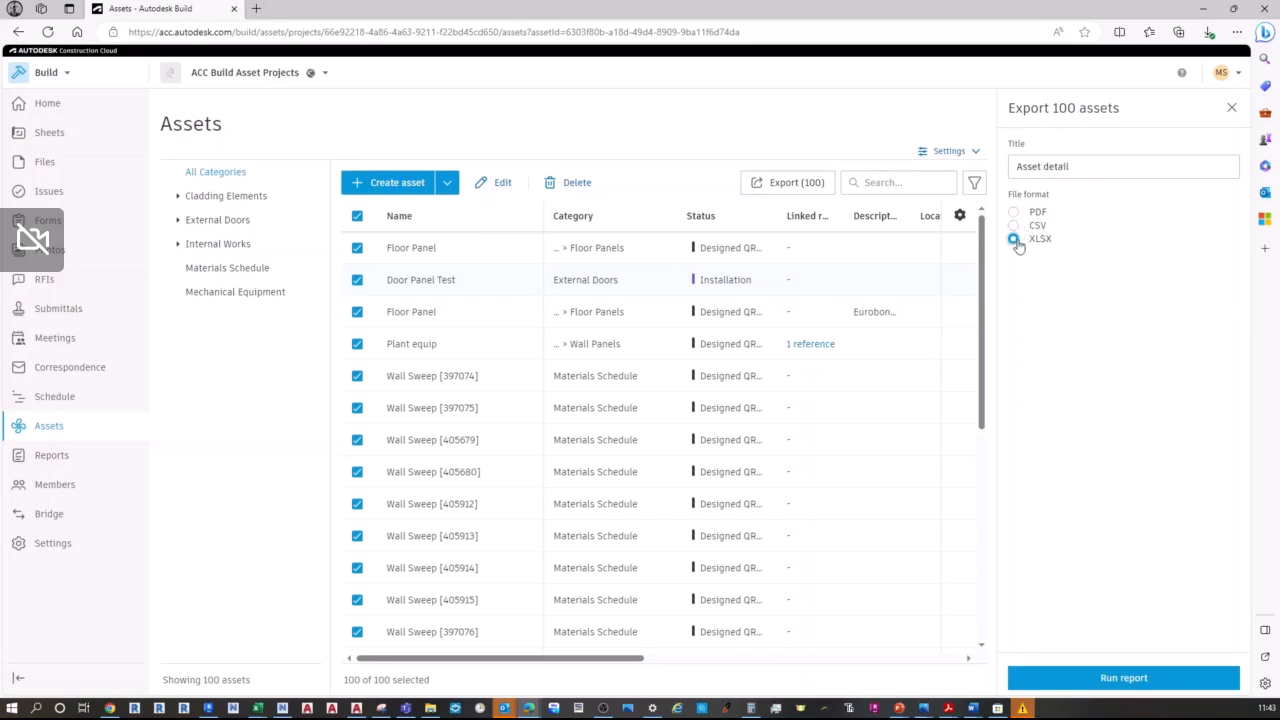
{"action": "left_click", "coordinate": [1102, 680]}
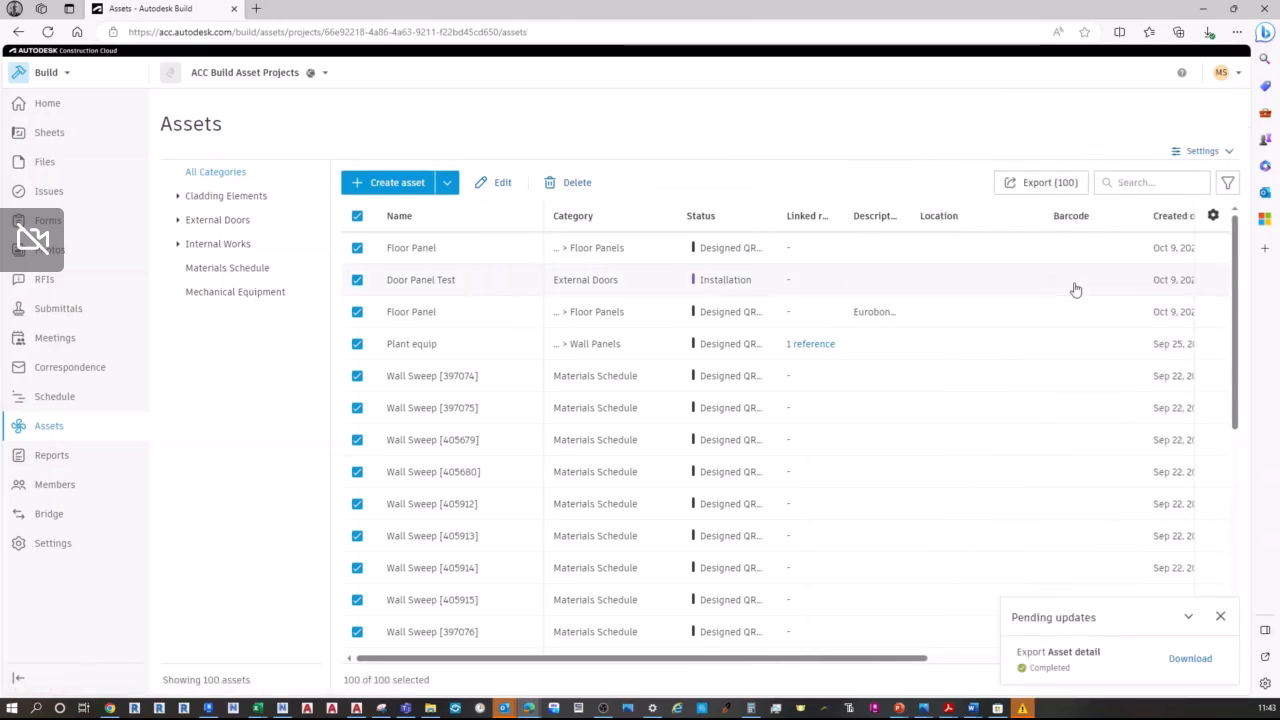
{"action": "left_click", "coordinate": [1195, 664]}
{"action": "key", "text": "alt+Tab"}
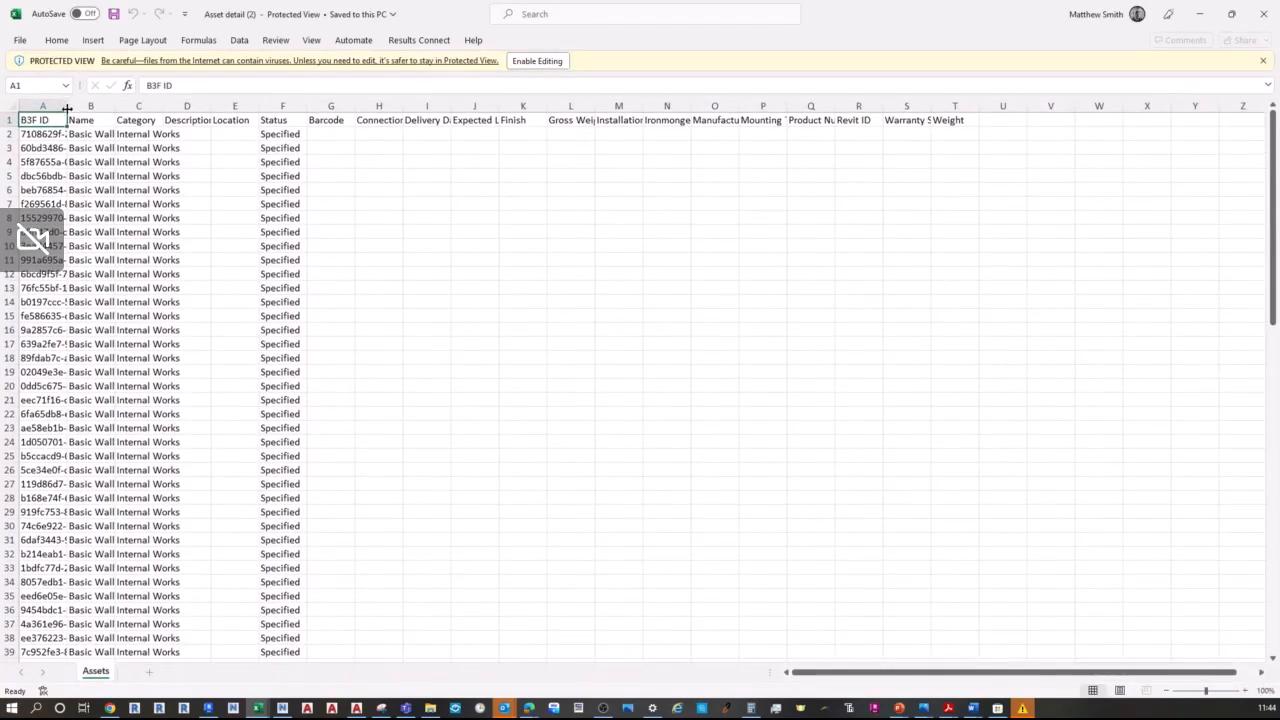
Step: Widen the B3F ID, Name and Category columns of the exported asset sheet
{"action": "left_click_drag", "start_coordinate": [67, 108], "coordinate": [163, 108]}
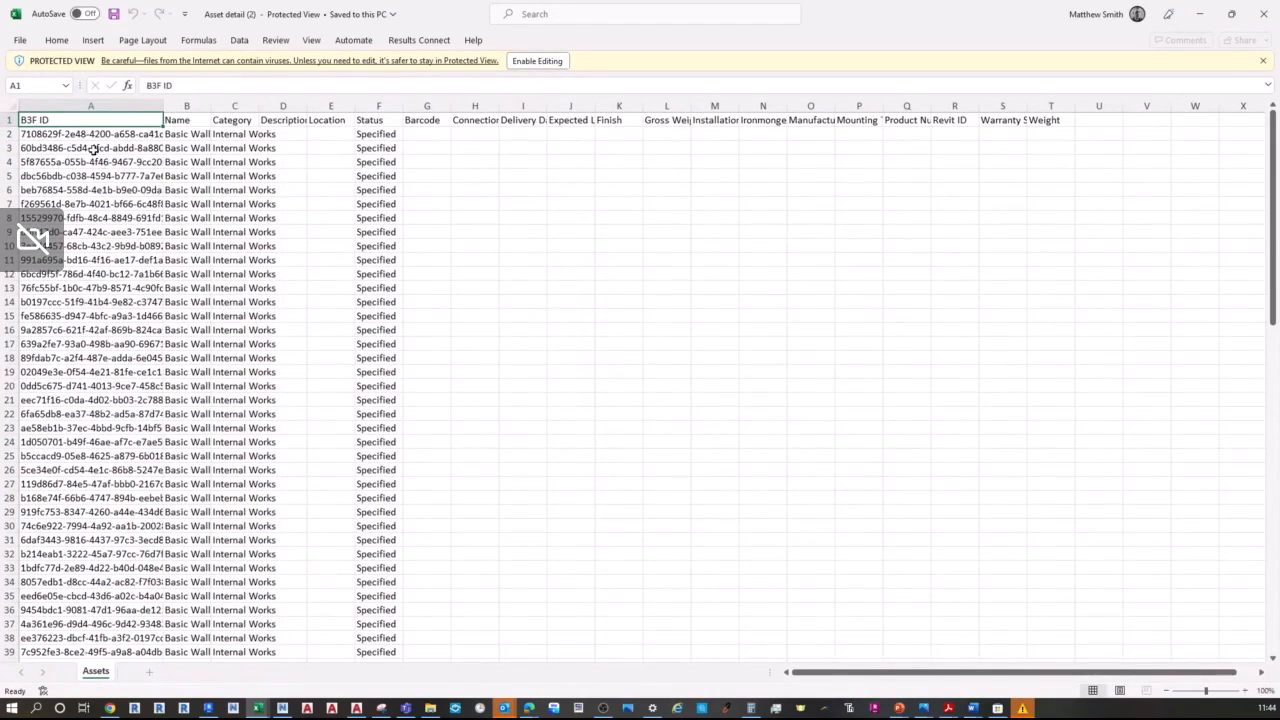
{"action": "left_click_drag", "start_coordinate": [92, 148], "coordinate": [90, 400]}
{"action": "left_click", "coordinate": [187, 134]}
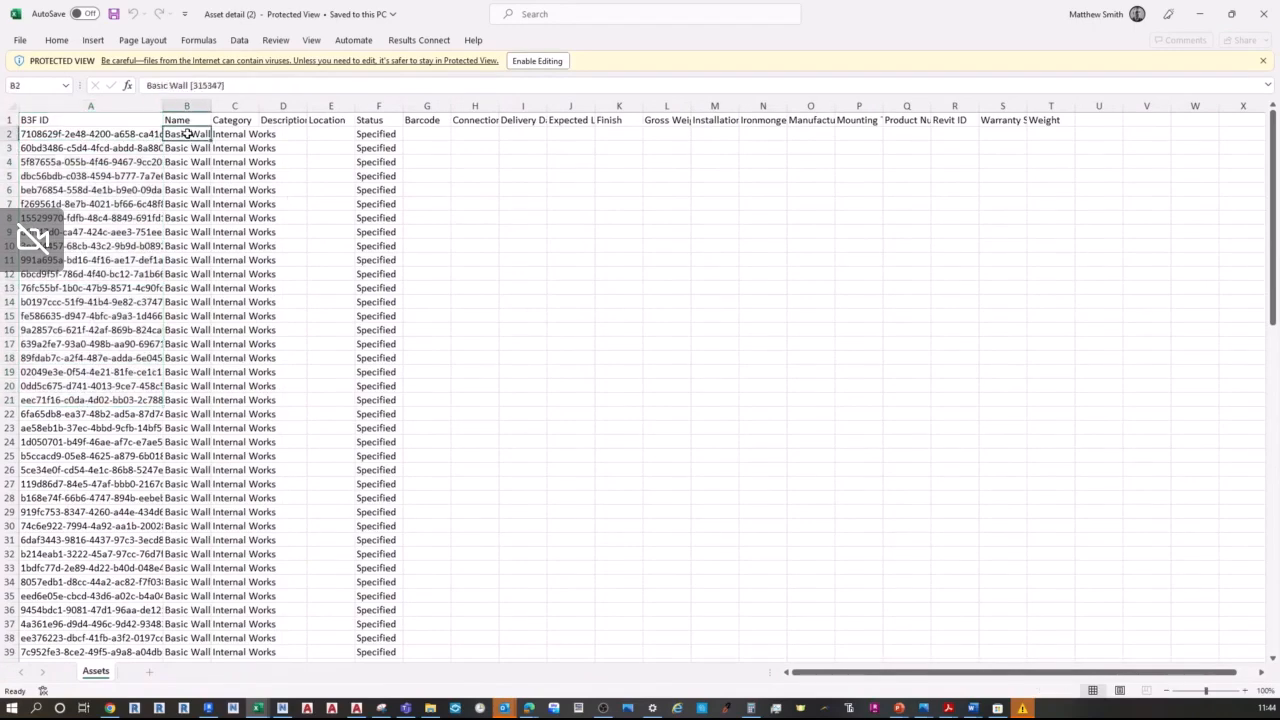
{"action": "left_click_drag", "start_coordinate": [211, 105], "coordinate": [427, 106]}
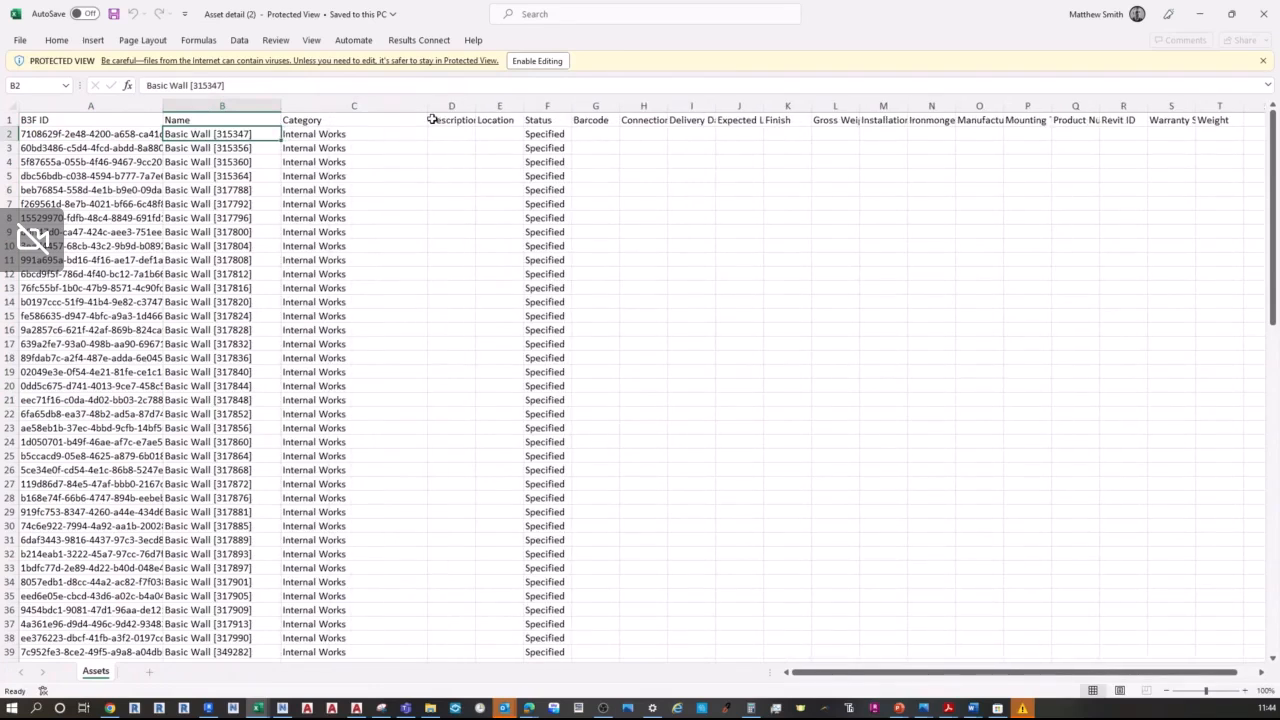
Step: Examine the exported Description, Status and custom field columns through to the last asset rows
{"action": "left_click", "coordinate": [451, 133]}
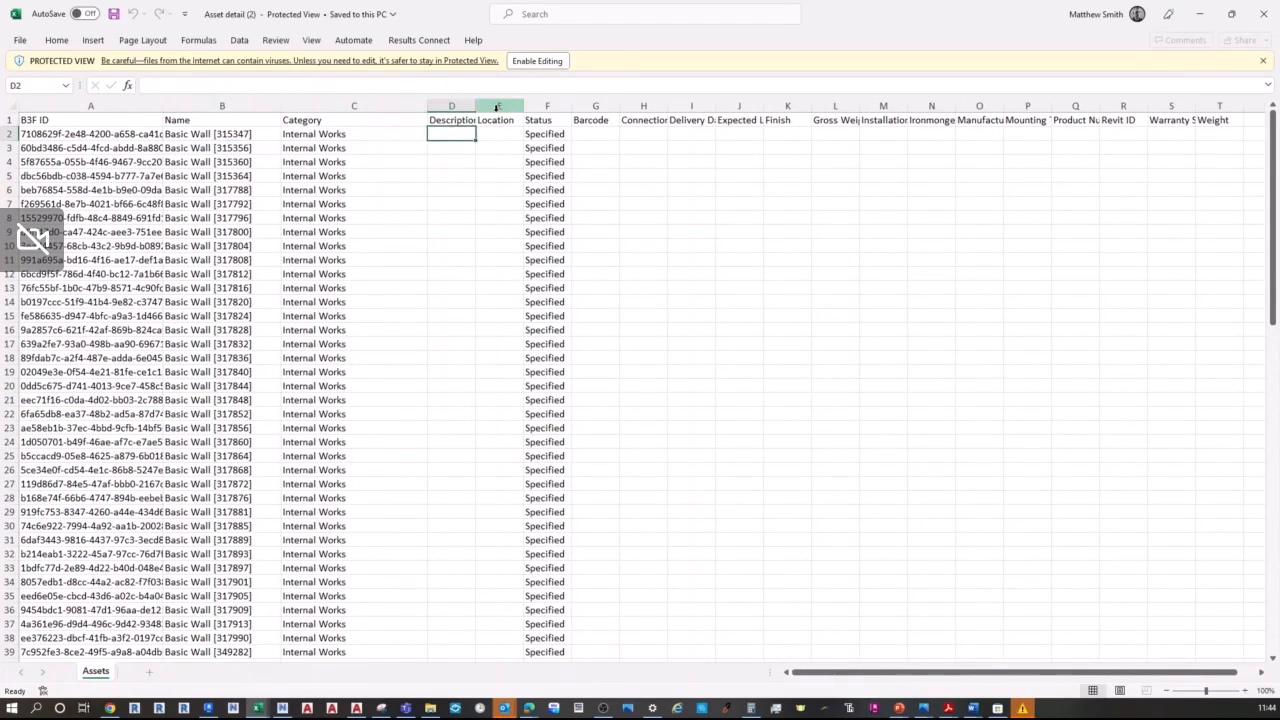
{"action": "left_click", "coordinate": [549, 135]}
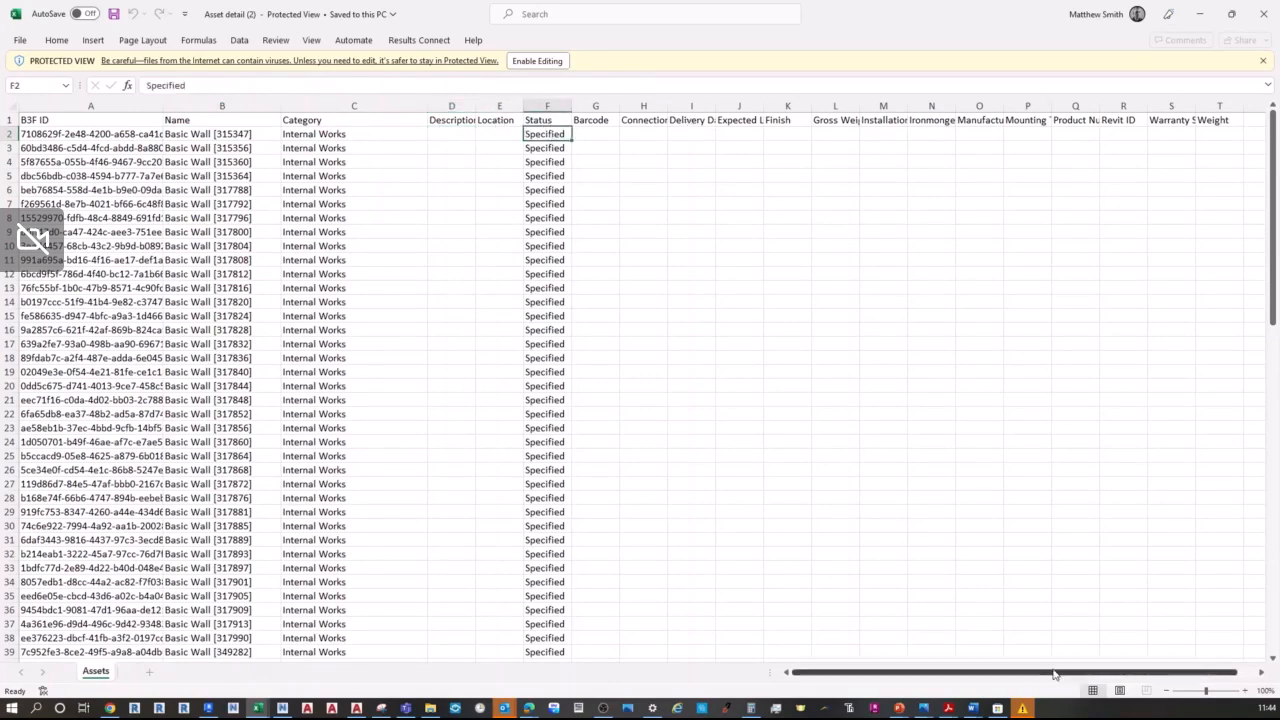
{"action": "left_click_drag", "start_coordinate": [1074, 673], "coordinate": [1117, 672]}
{"action": "scroll", "coordinate": [779, 230], "scroll_direction": "down", "scroll_amount": 1}
{"action": "scroll", "coordinate": [779, 230], "scroll_direction": "down", "scroll_amount": 20}
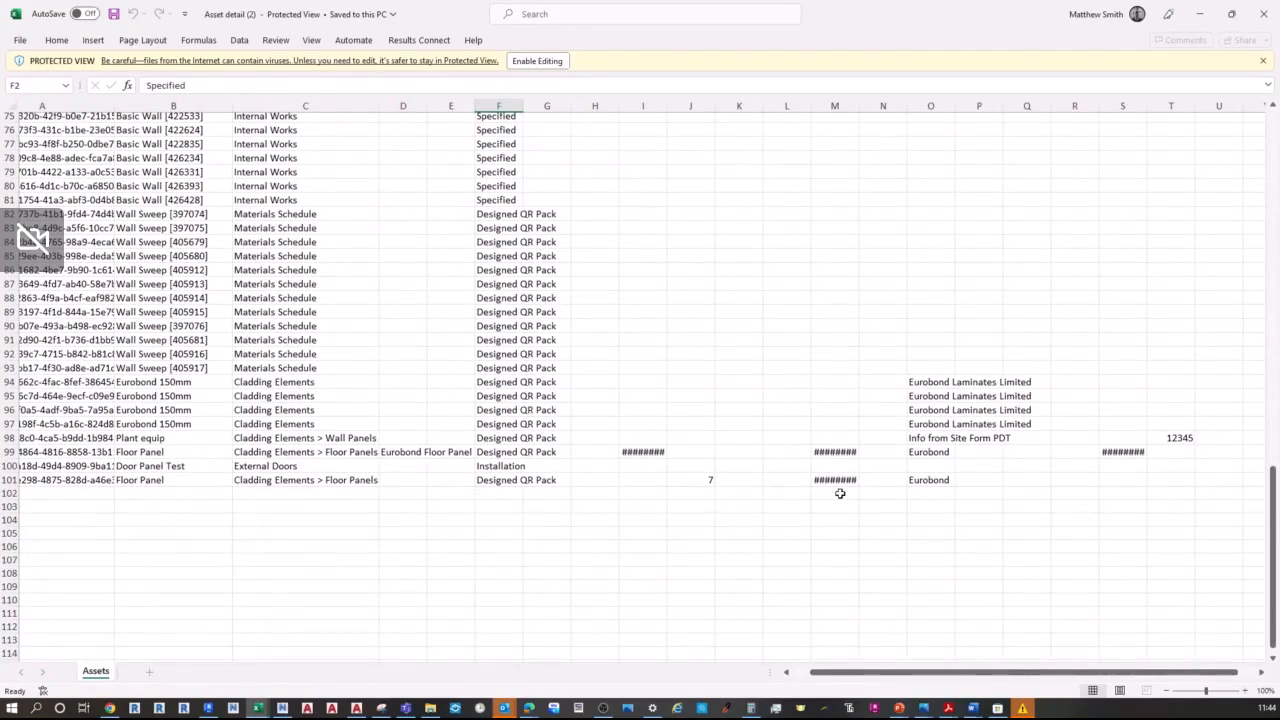
{"action": "scroll", "coordinate": [891, 429], "scroll_direction": "up", "scroll_amount": 20}
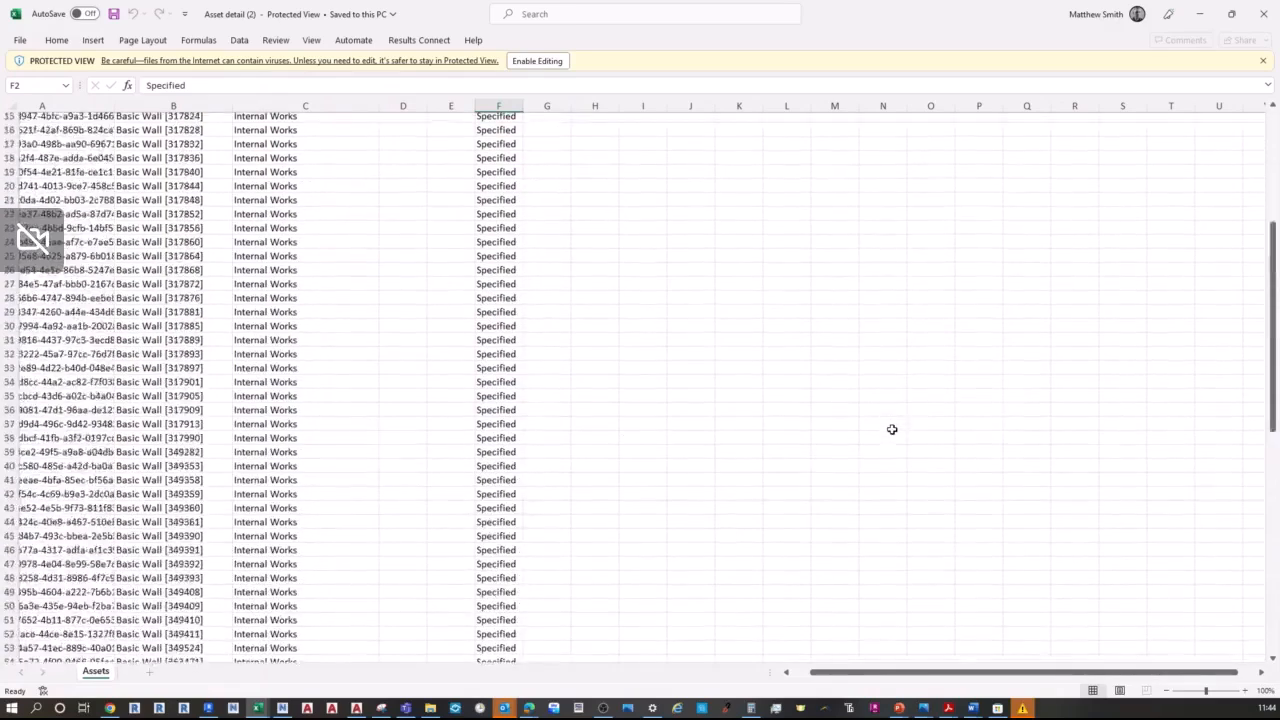
{"action": "scroll", "coordinate": [891, 429], "scroll_direction": "up", "scroll_amount": 5}
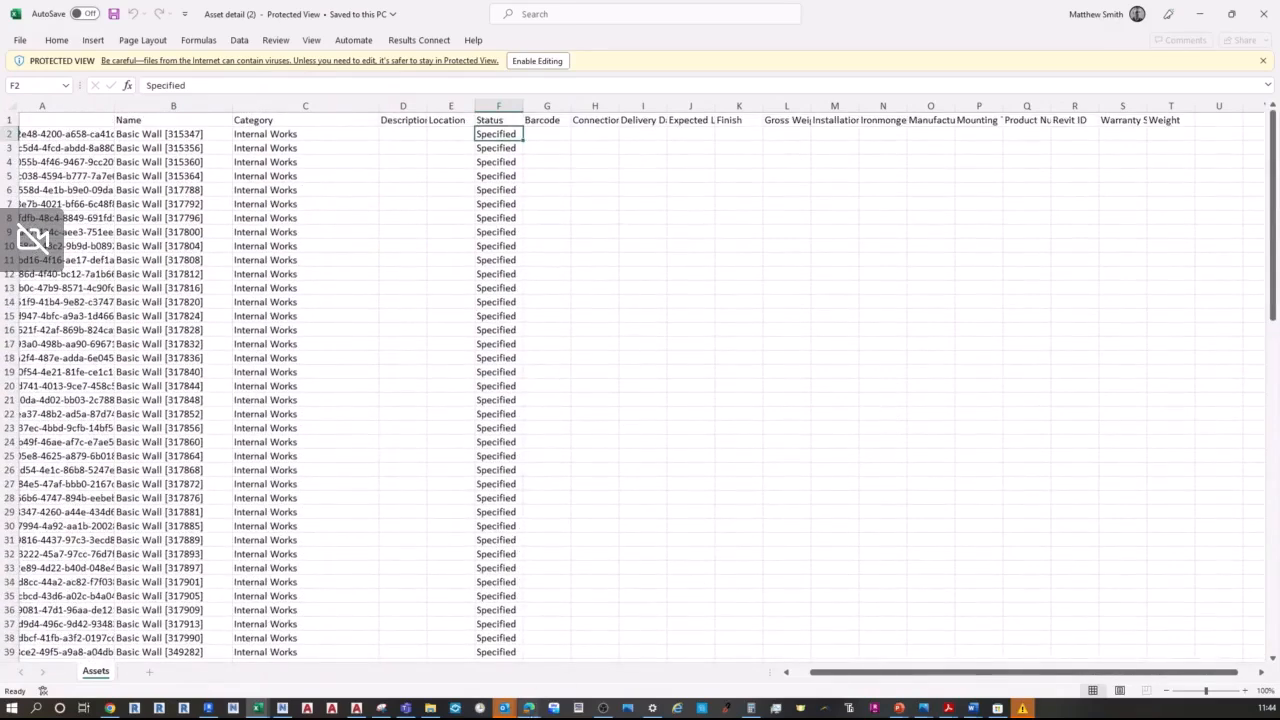
Step: Switch back to Autodesk Build in the browser and open the list of asset settings
{"action": "left_click", "coordinate": [528, 708]}
{"action": "left_click", "coordinate": [628, 664]}
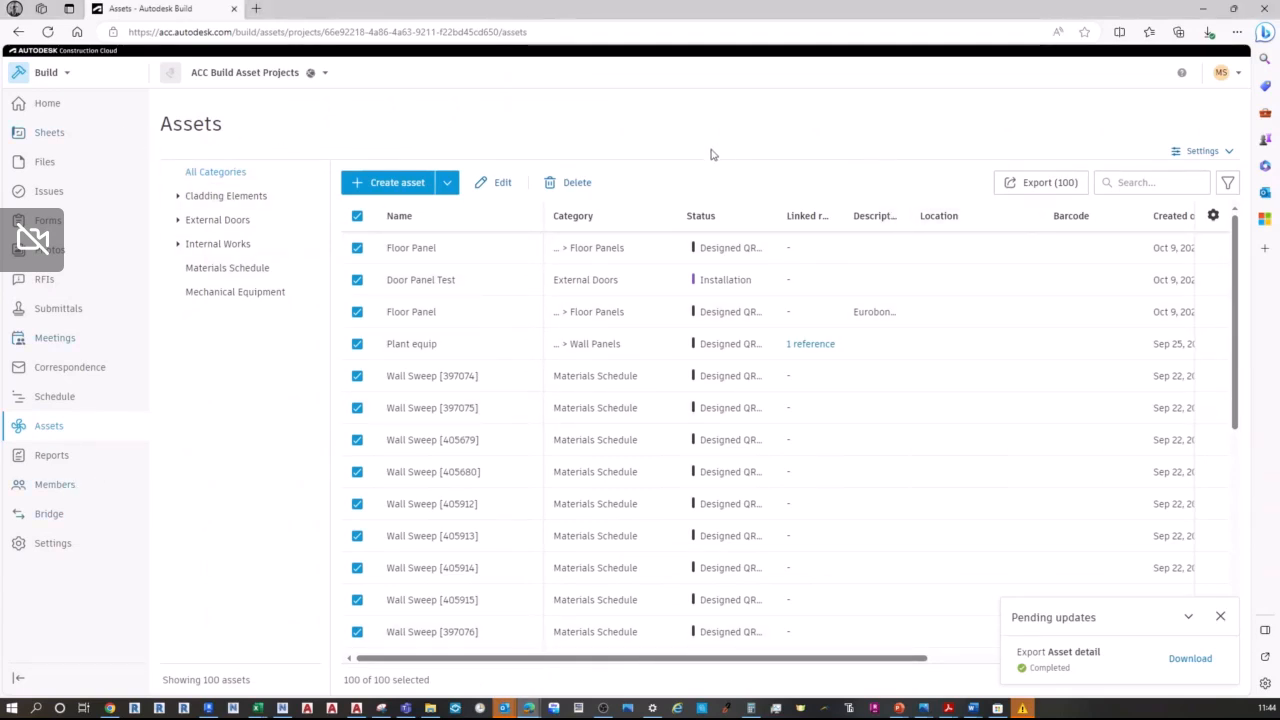
{"action": "left_click", "coordinate": [1207, 152]}
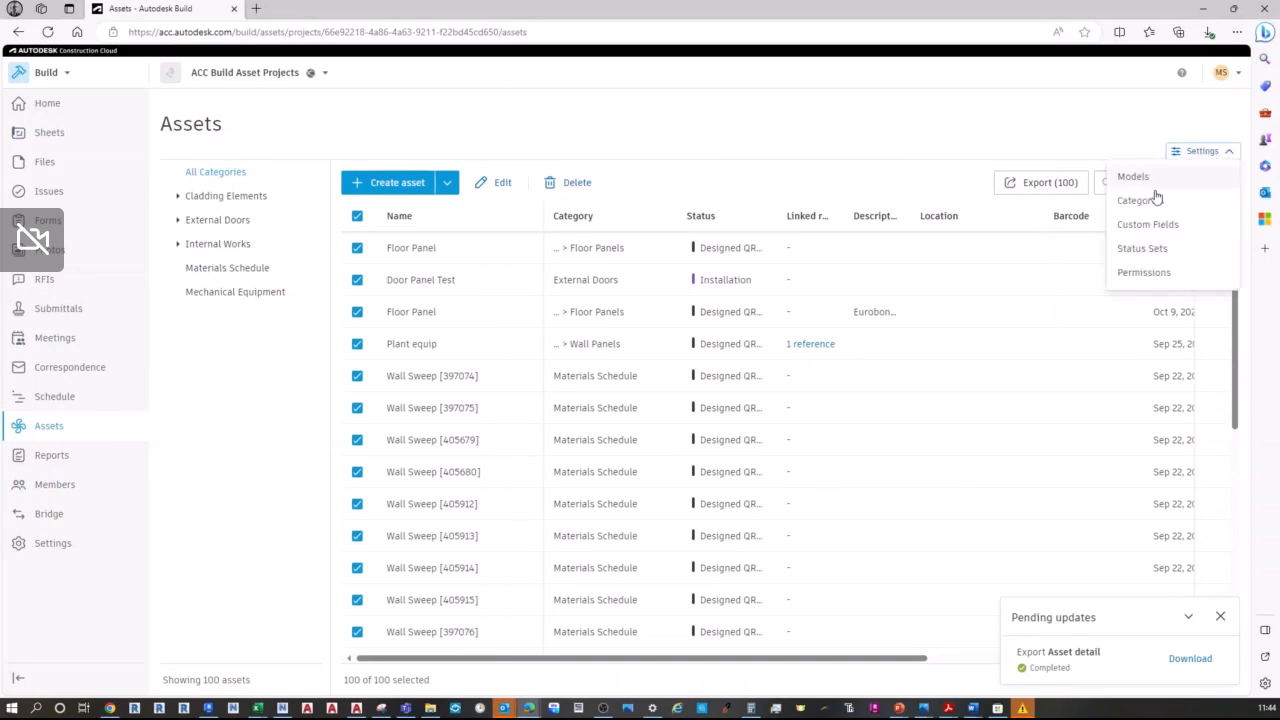